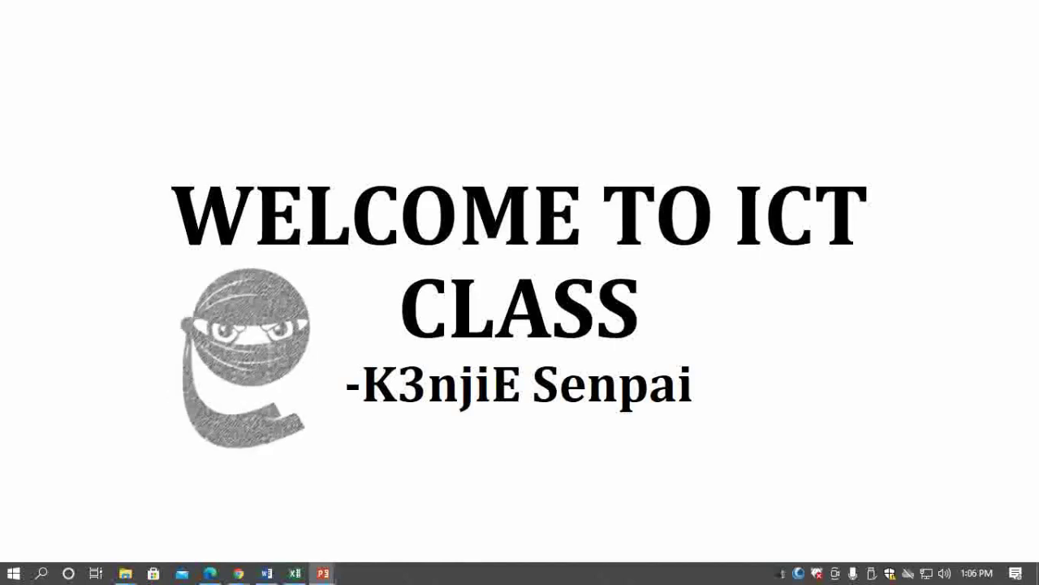
Advance the slideshow from the WELCOME TO ICT CLASS title to the 'Microsoft excel' slide.
key(Right)
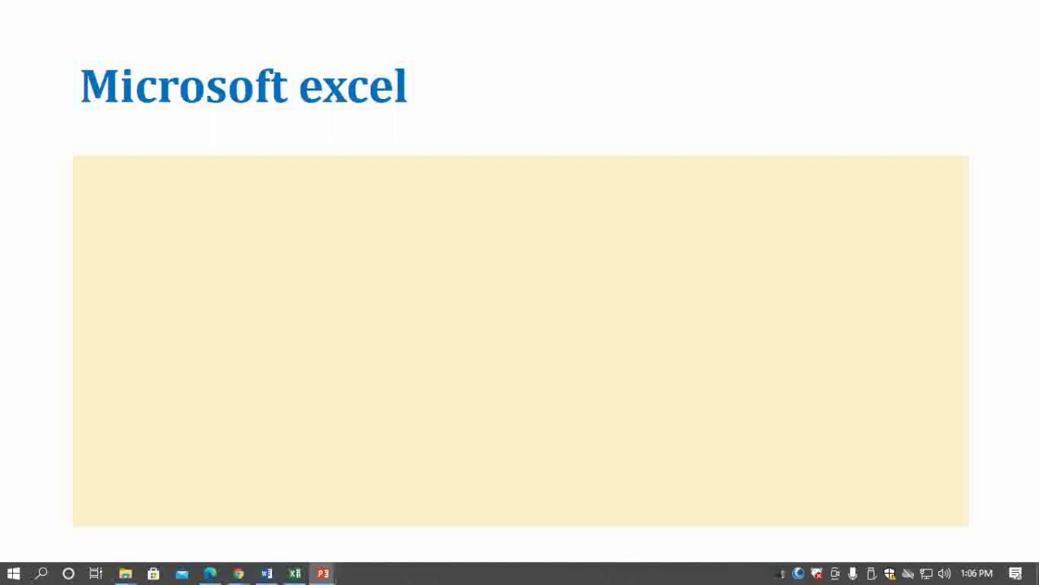
Show the definition of Excel as a spreadsheet program for statistical data, then switch to Excel.
key(Right)
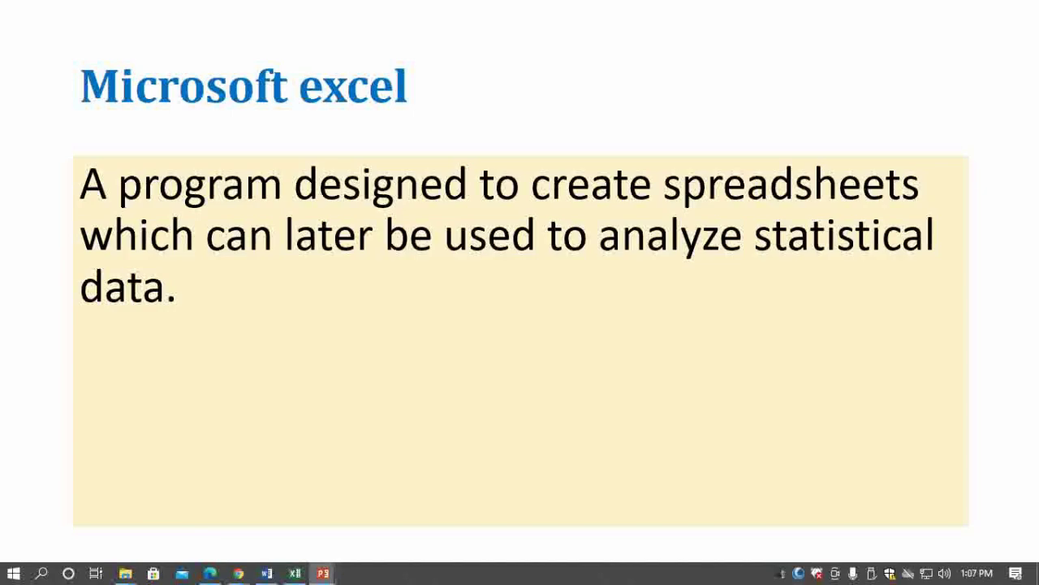
key(alt+Tab)
key(alt+Tab)
key(alt+Tab)
key(alt+Tab)
key(alt+Tab)
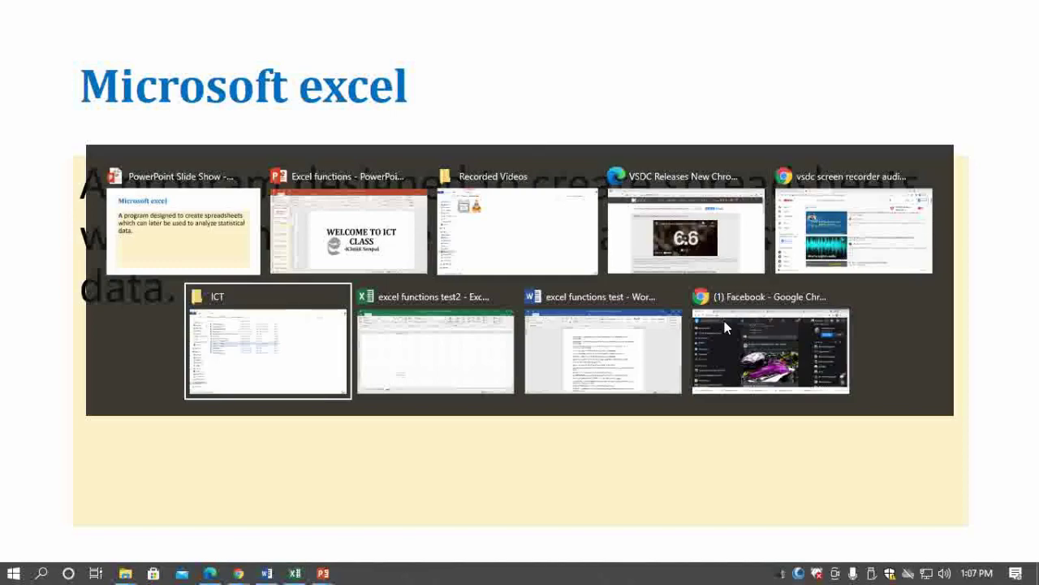
key(alt+Tab)
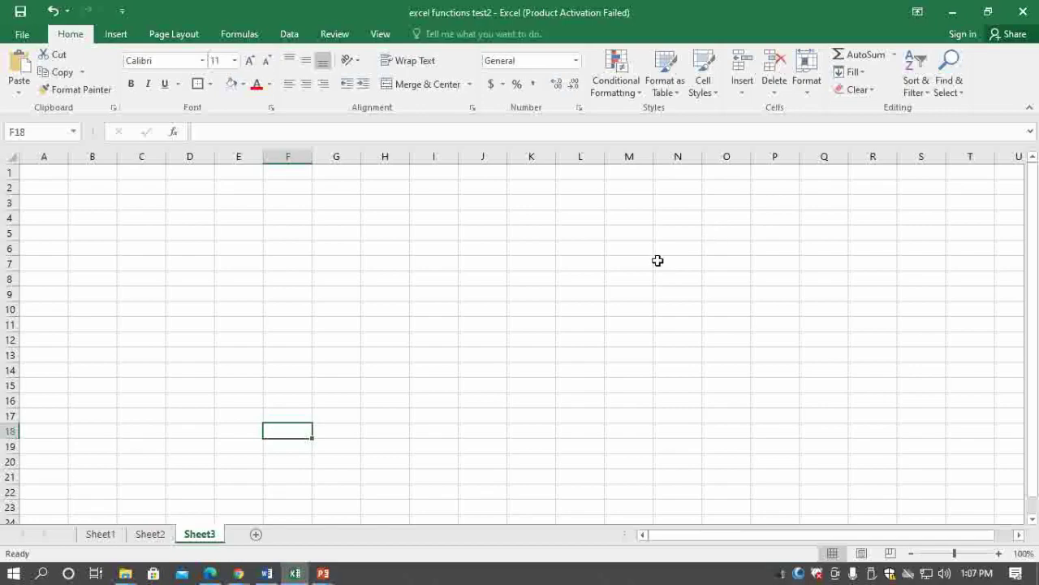
Select cell H4, show the Insert, Page Layout and Home ribbon tabs, then return to the slideshow.
click(378, 220)
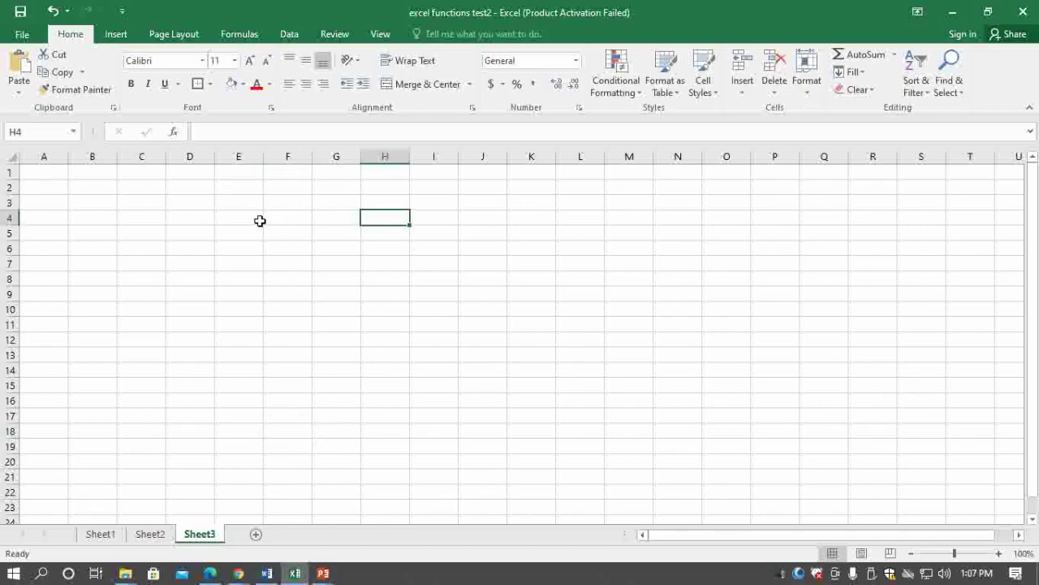
click(111, 35)
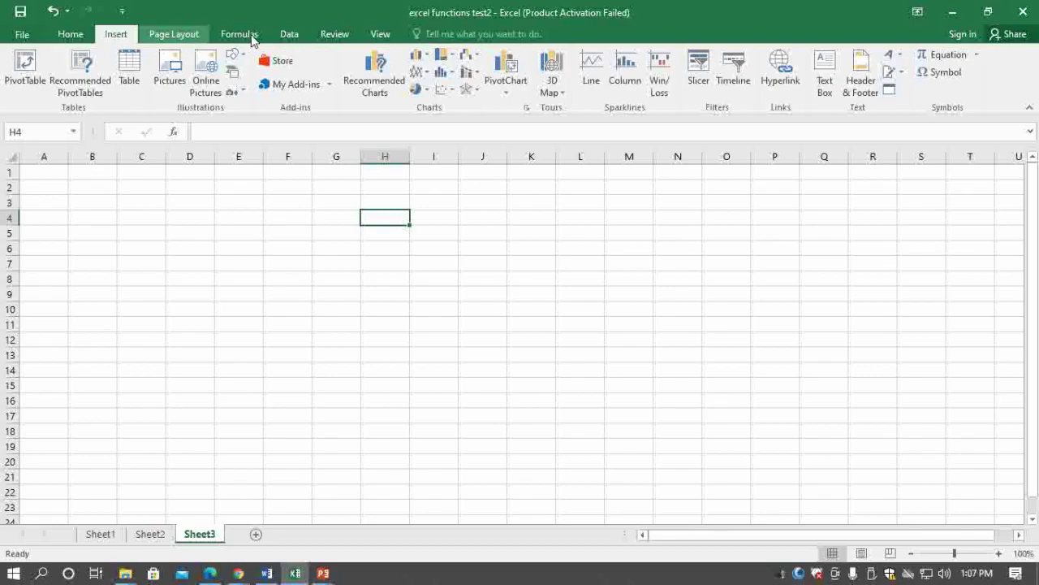
click(173, 34)
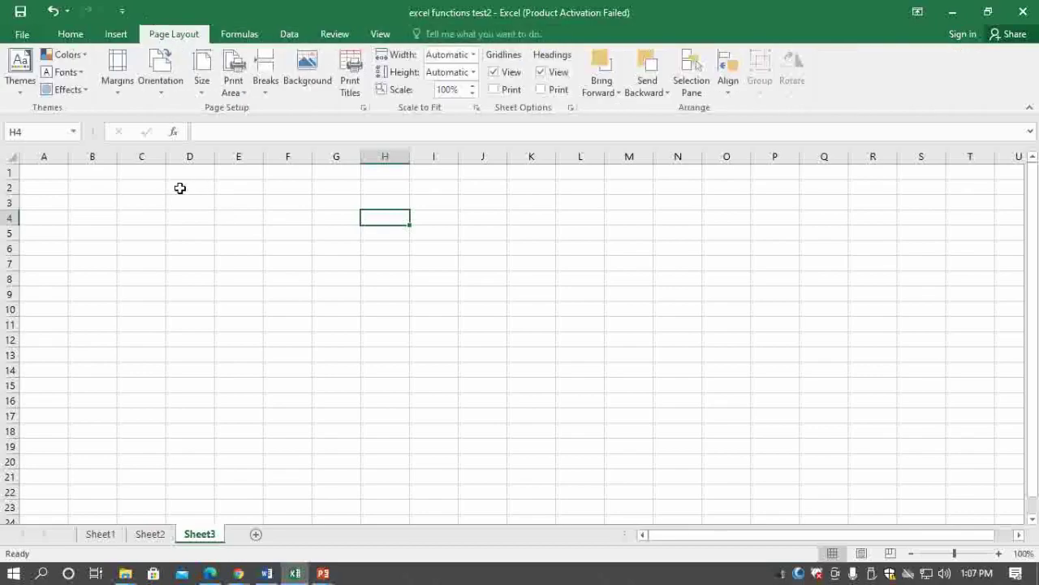
click(70, 34)
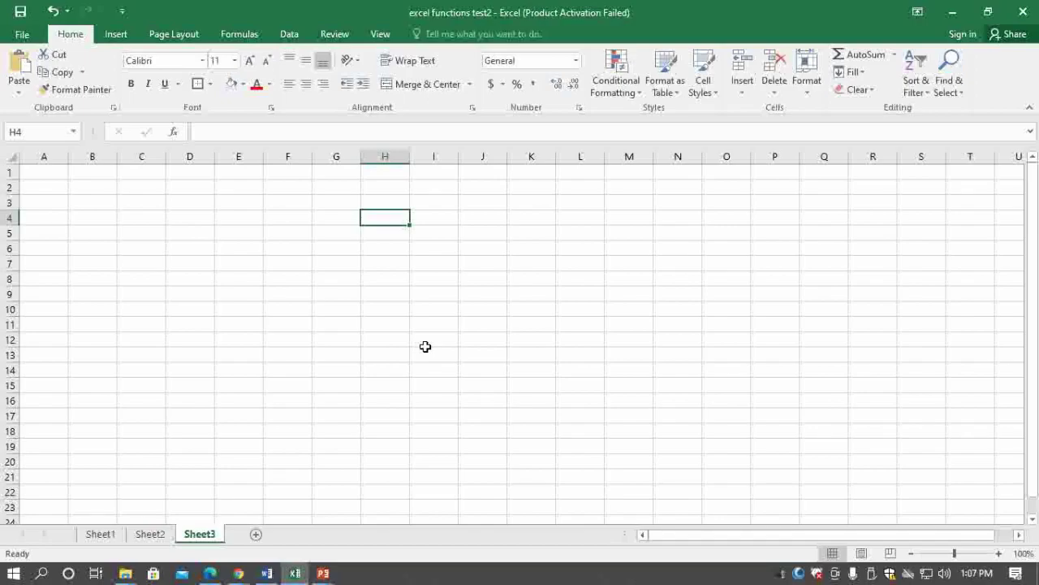
key(alt+Tab)
Show the Spreadsheet slide and its cells-in-rows-and-columns definition, then switch back to Excel.
key(Right)
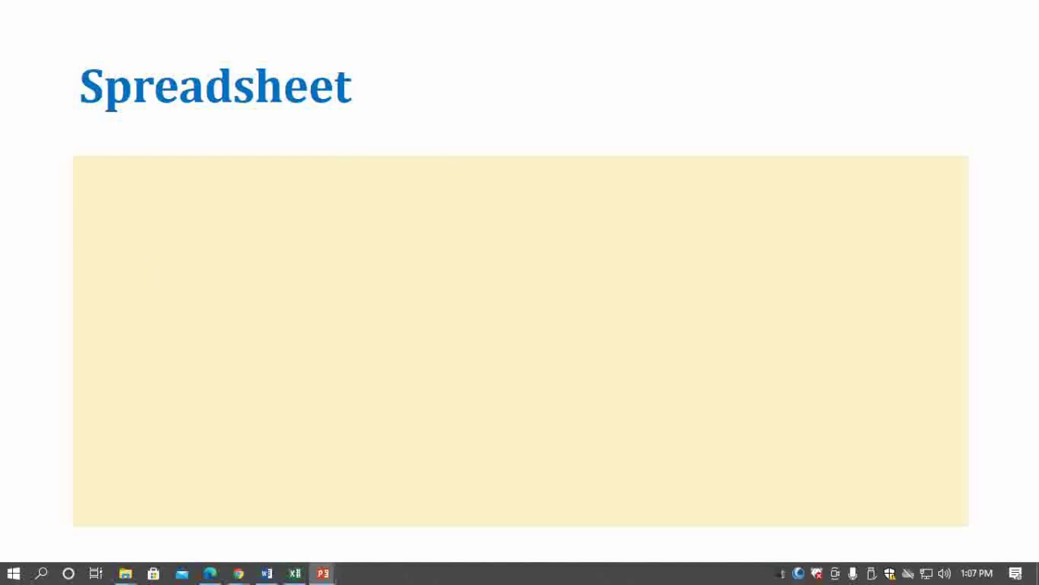
key(Right)
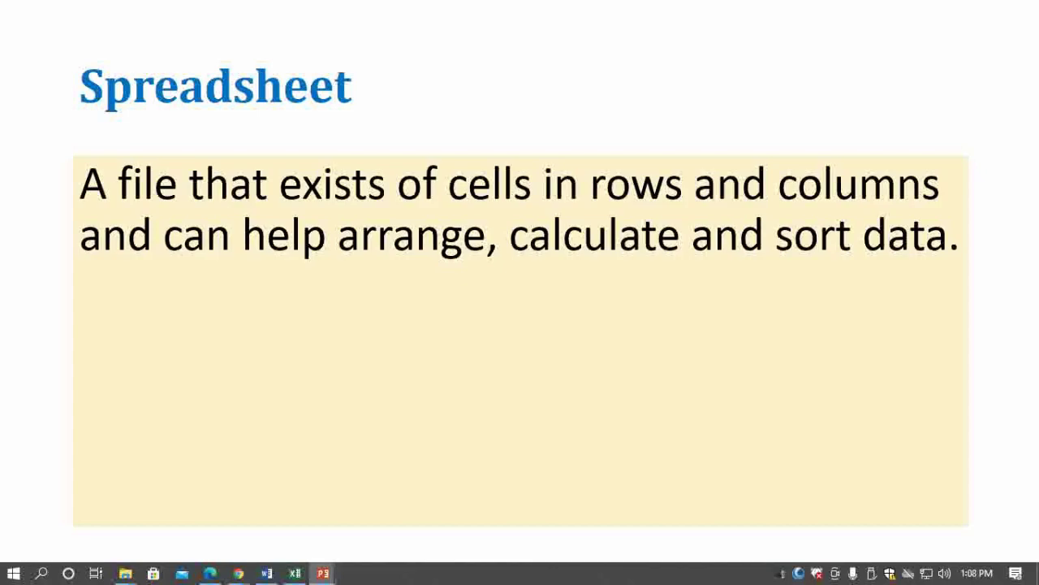
key(alt+Tab)
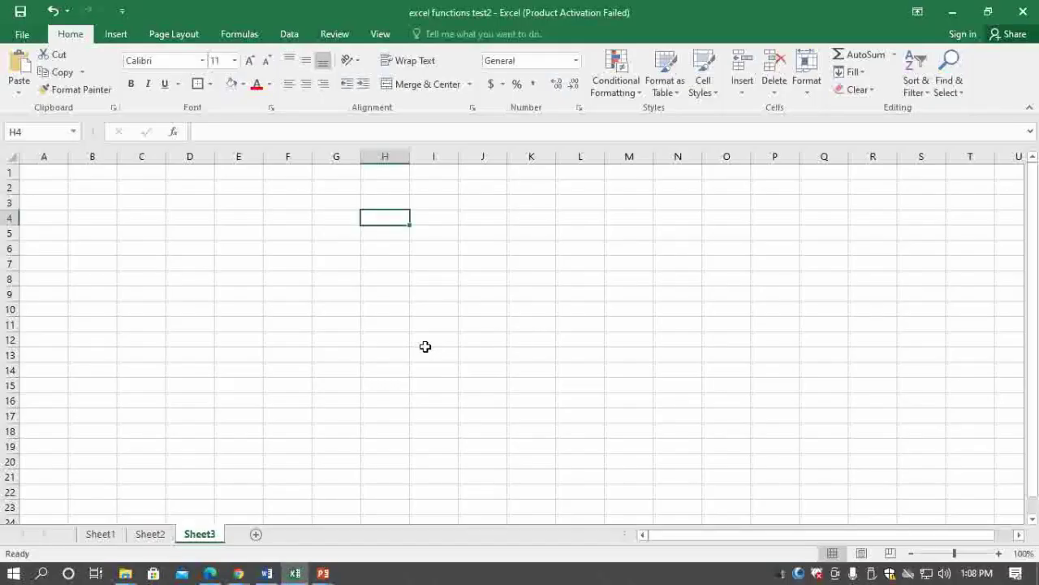
mouse_move(44, 171)
mouse_down()
mouse_move(549, 365)
mouse_move(1014, 441)
mouse_move(1005, 540)
mouse_move(928, 503)
mouse_move(970, 421)
mouse_move(962, 413)
mouse_move(972, 420)
mouse_up()
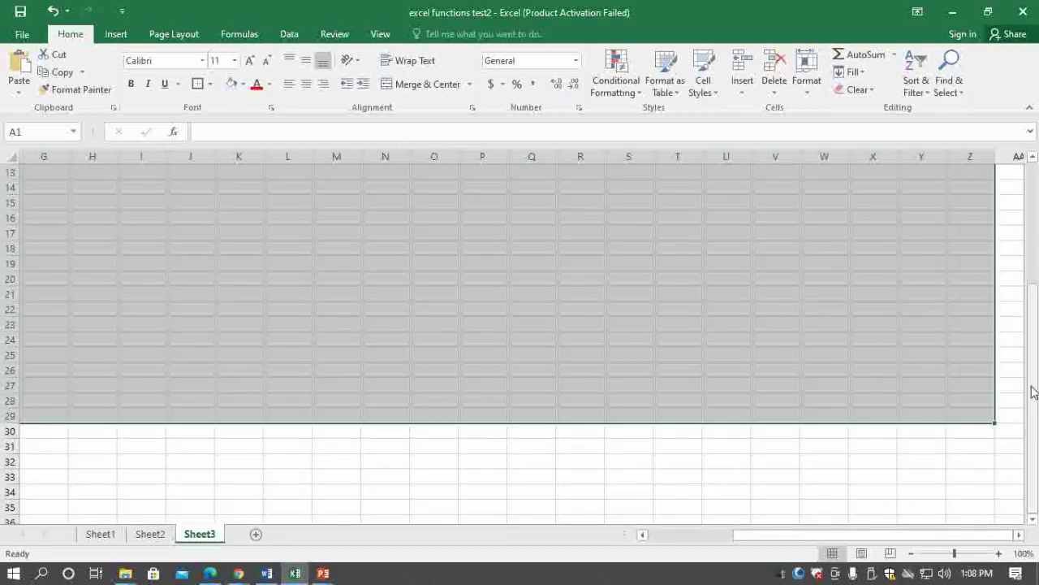
scroll(1031, 393, up, 4)
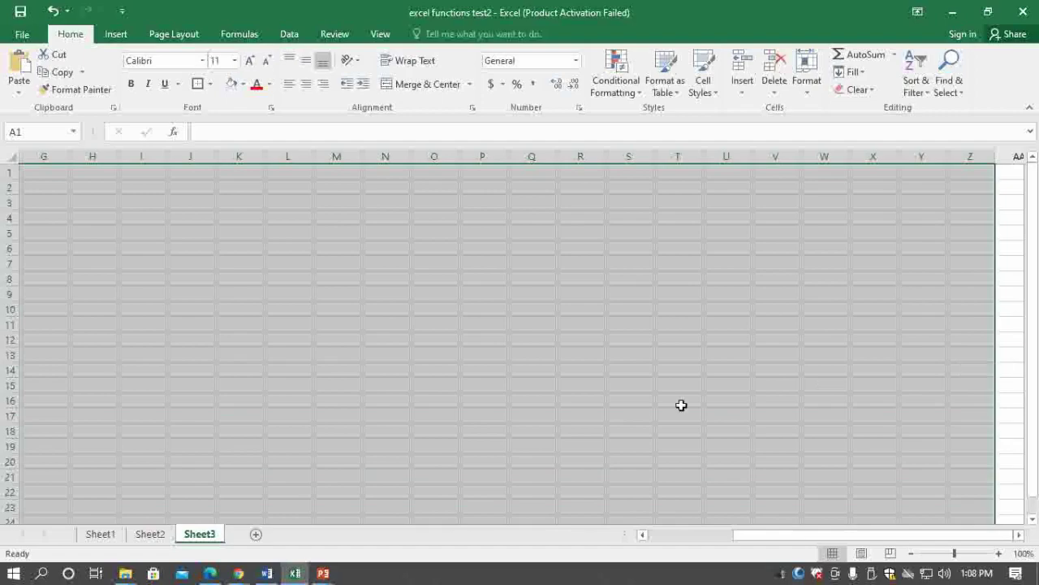
shift+click(154, 535)
ctrl+click(152, 533)
ctrl+click(112, 539)
click(197, 537)
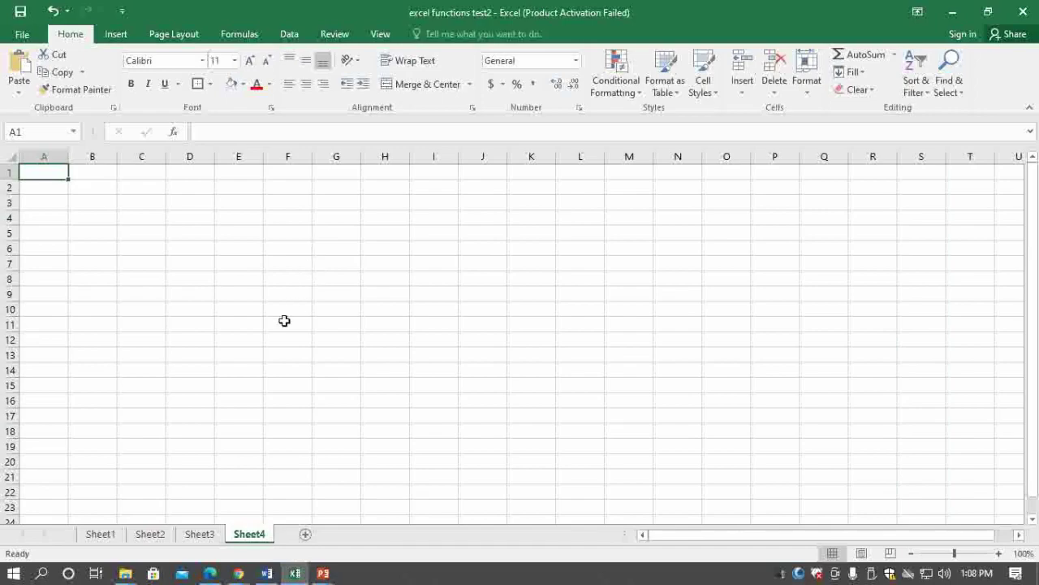
drag(255, 276, 258, 265)
text(fgdgdg)
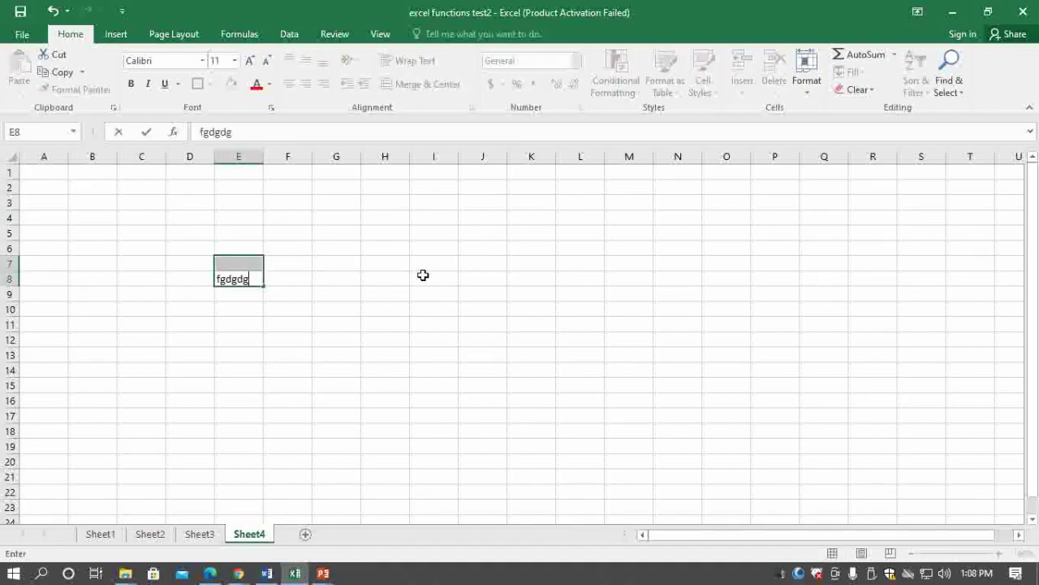
text(dfgsdg)
click(397, 295)
click(208, 542)
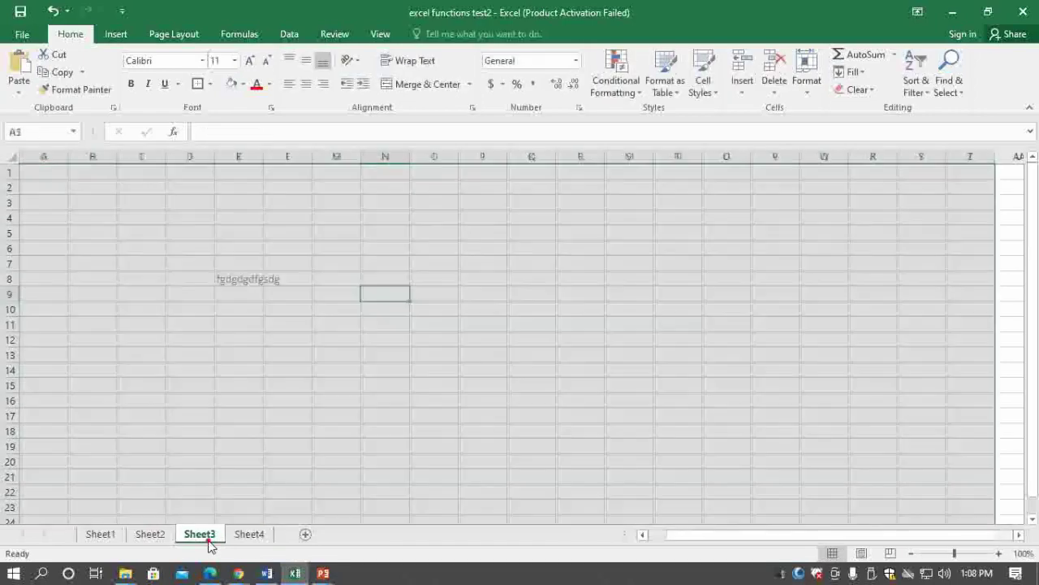
click(257, 539)
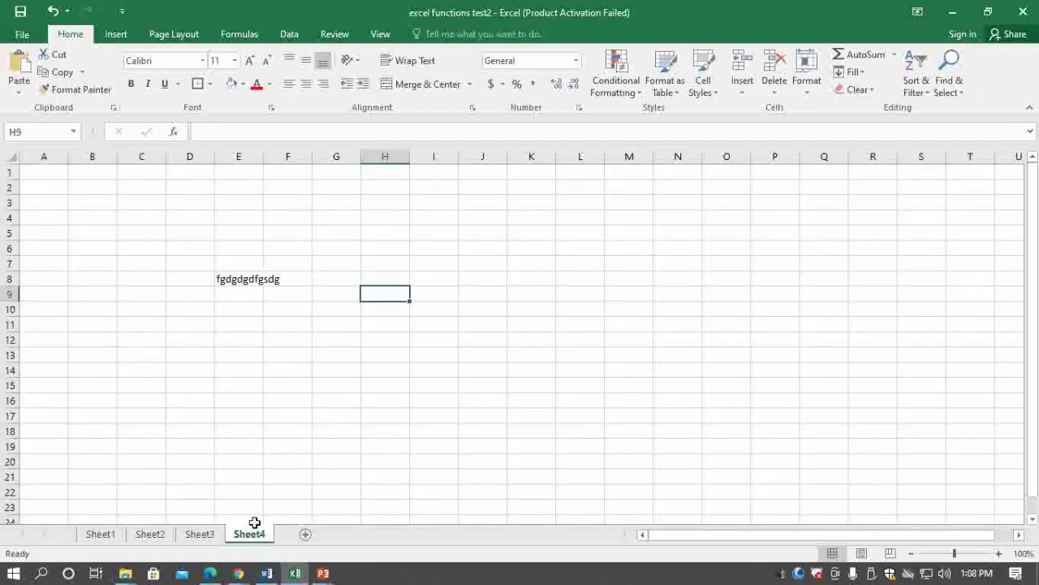
right_click(255, 532)
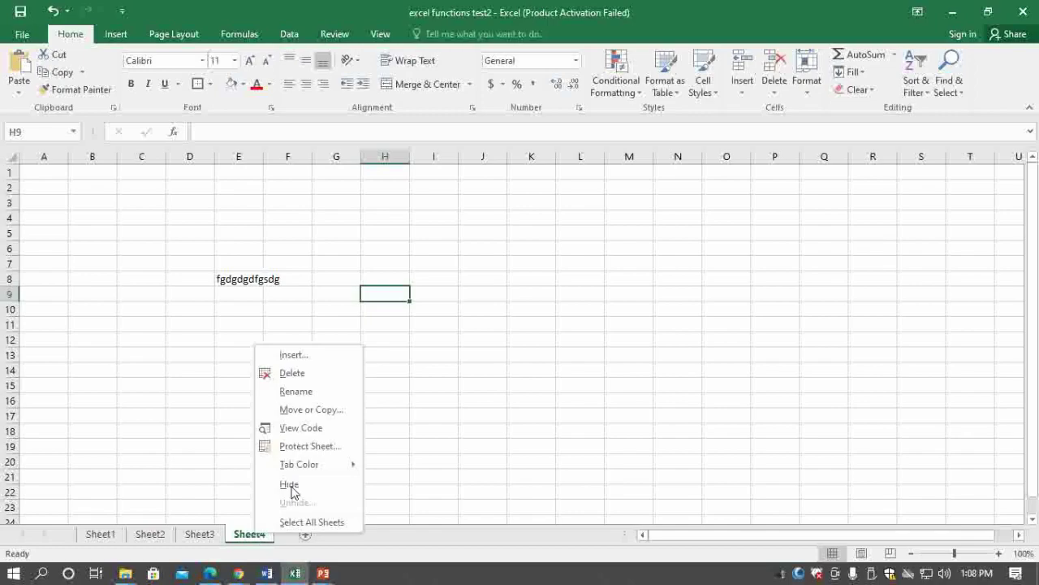
click(315, 378)
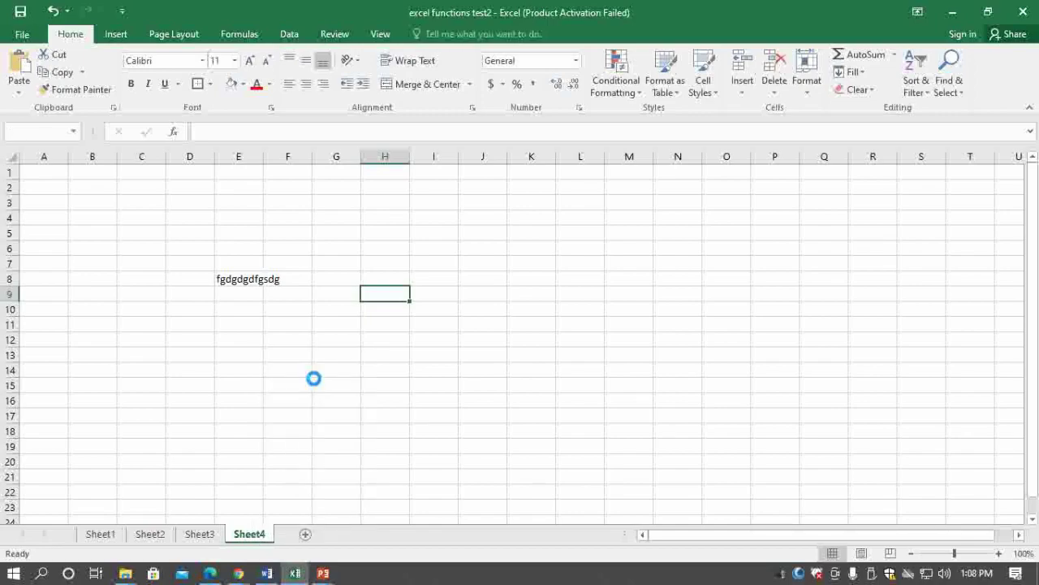
click(495, 331)
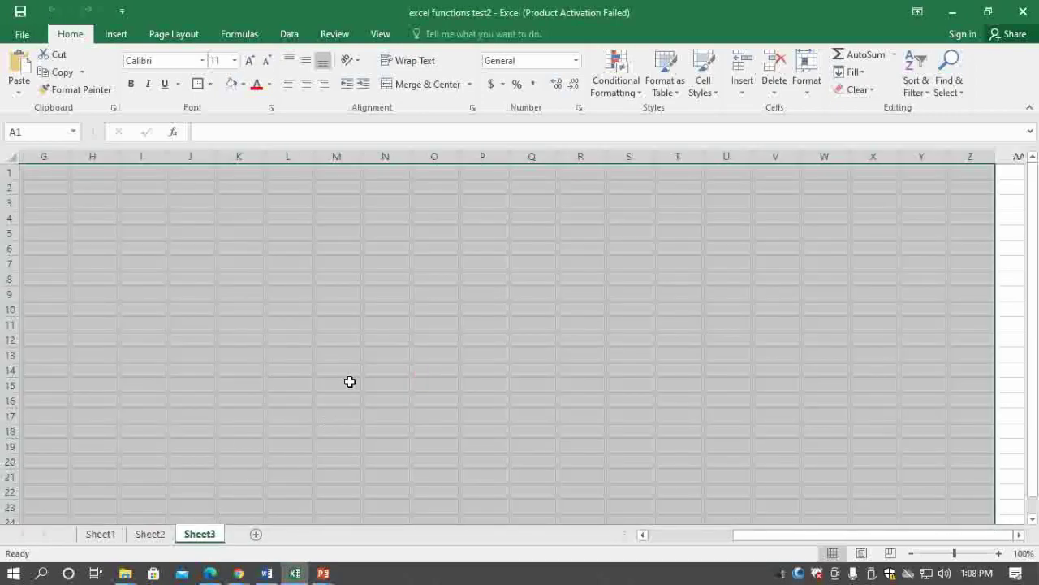
Present the Cell slide defining a cell as a column-row intersection, then go back to Excel.
key(alt+Tab)
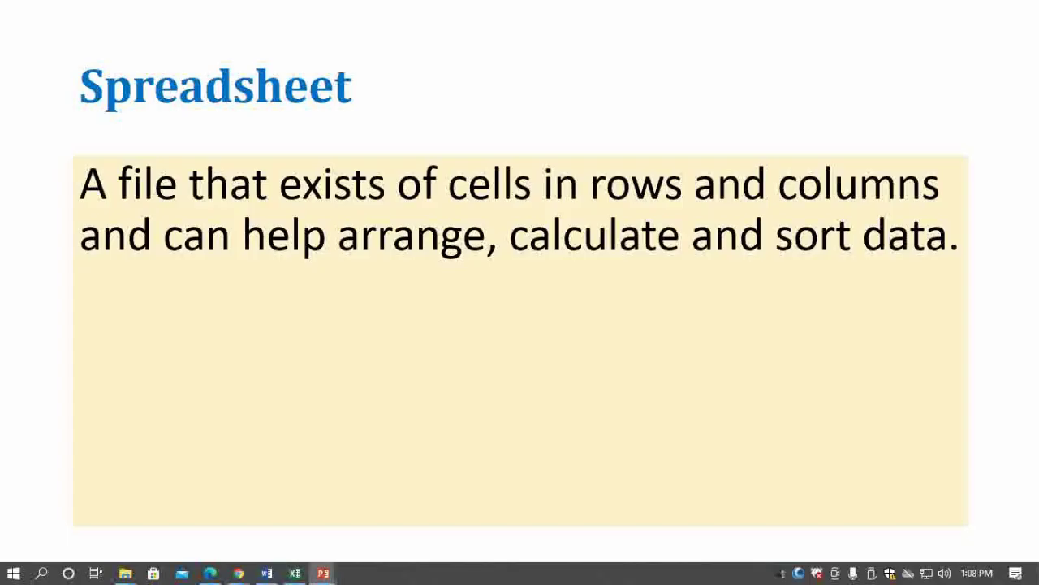
key(Right)
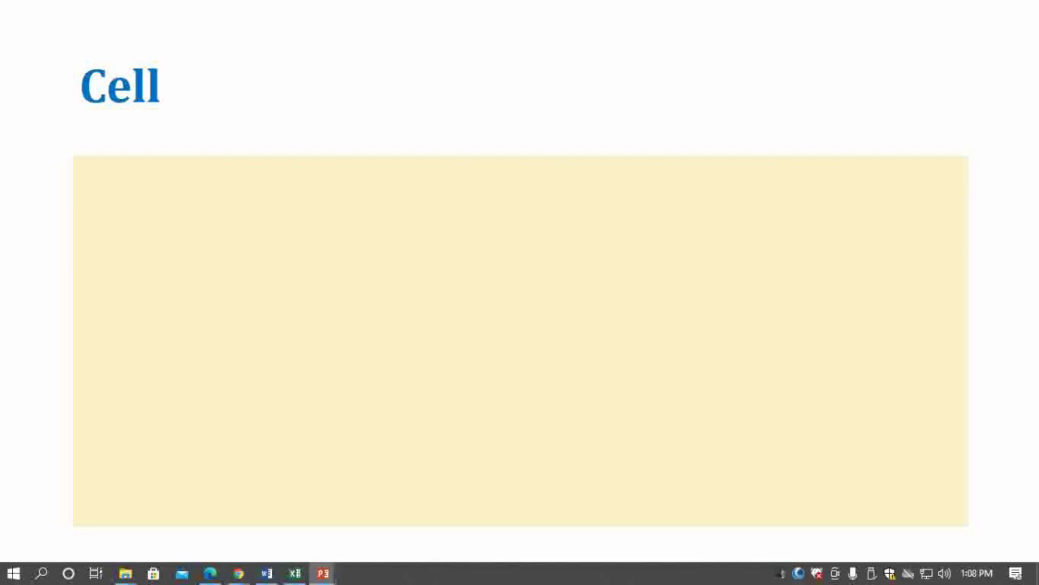
key(space)
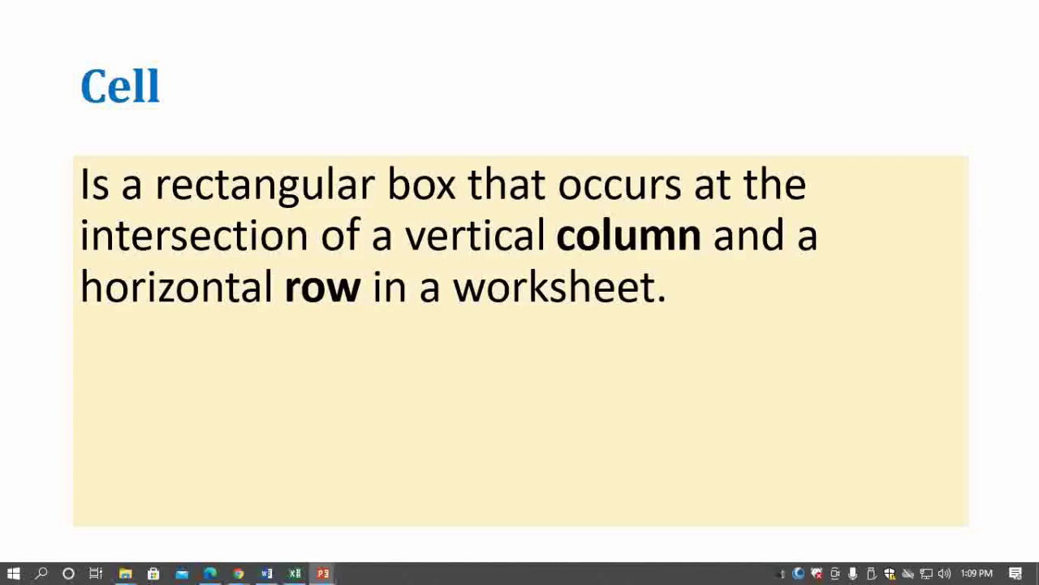
key(alt+Tab)
click(363, 373)
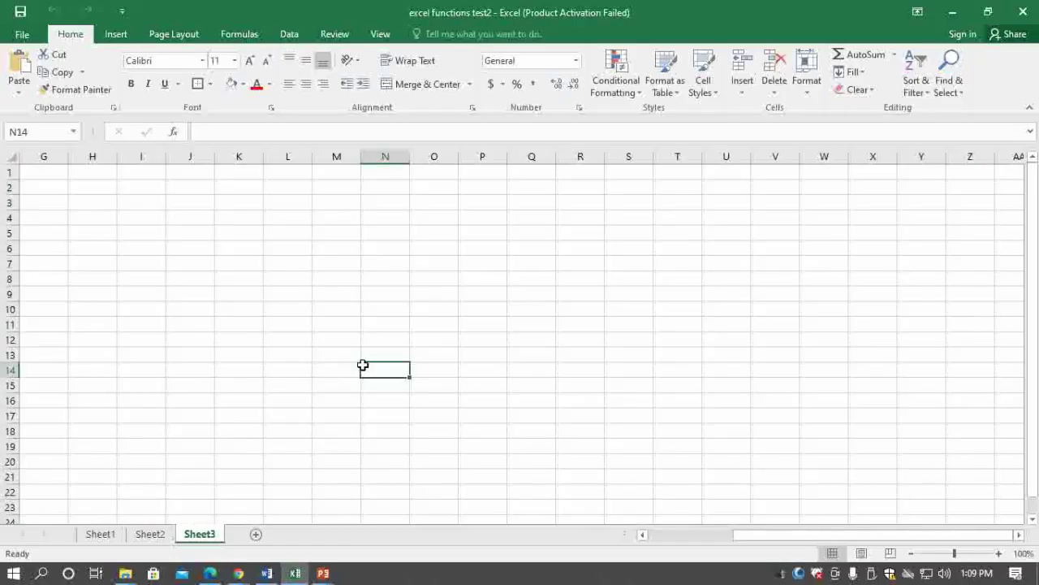
mouse_move(62, 169)
mouse_down()
mouse_move(605, 399)
mouse_move(812, 471)
mouse_move(788, 498)
mouse_move(741, 489)
mouse_move(760, 510)
mouse_up()
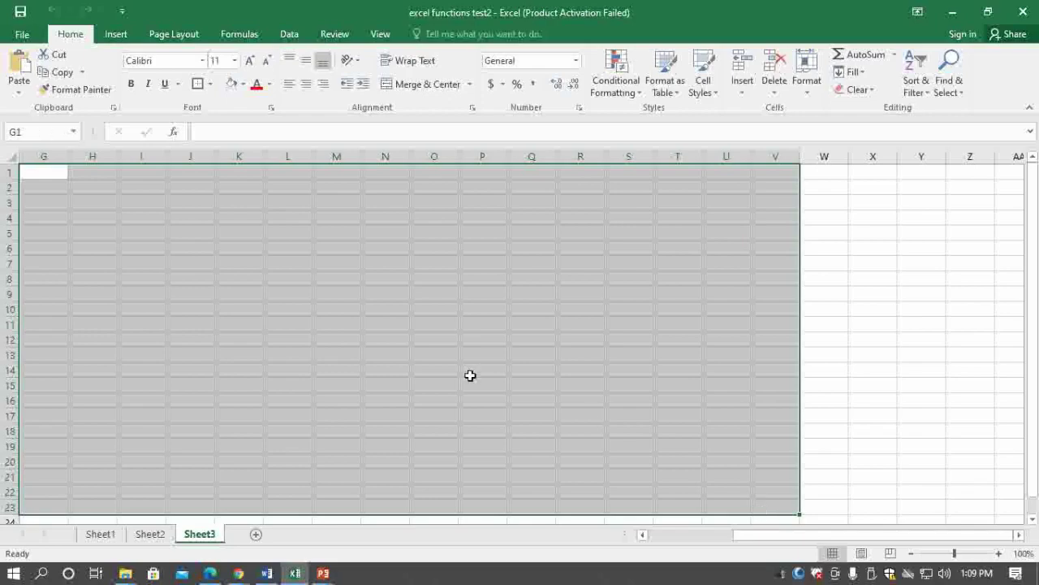
click(386, 354)
click(99, 189)
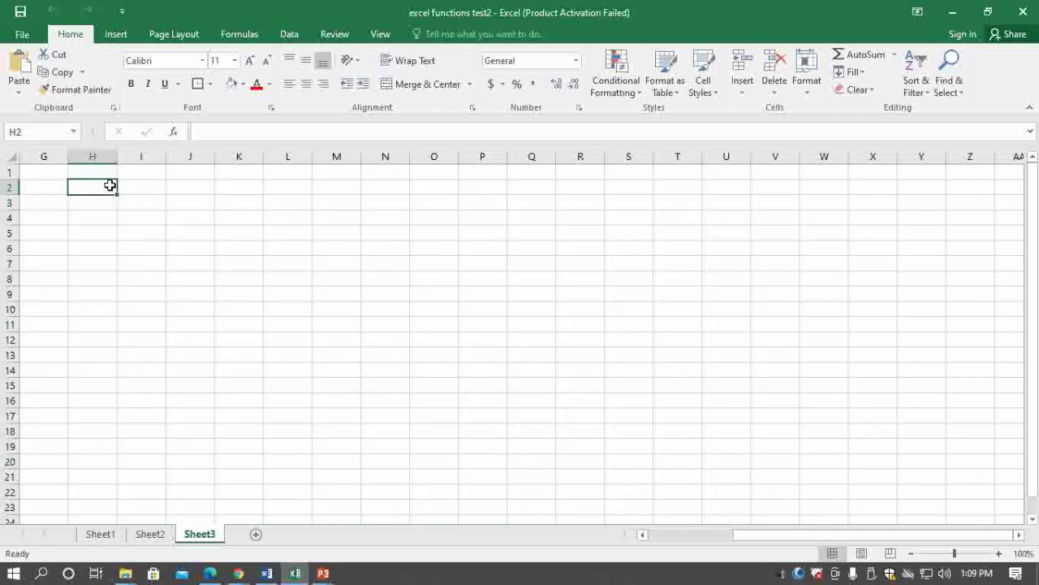
click(154, 190)
click(188, 188)
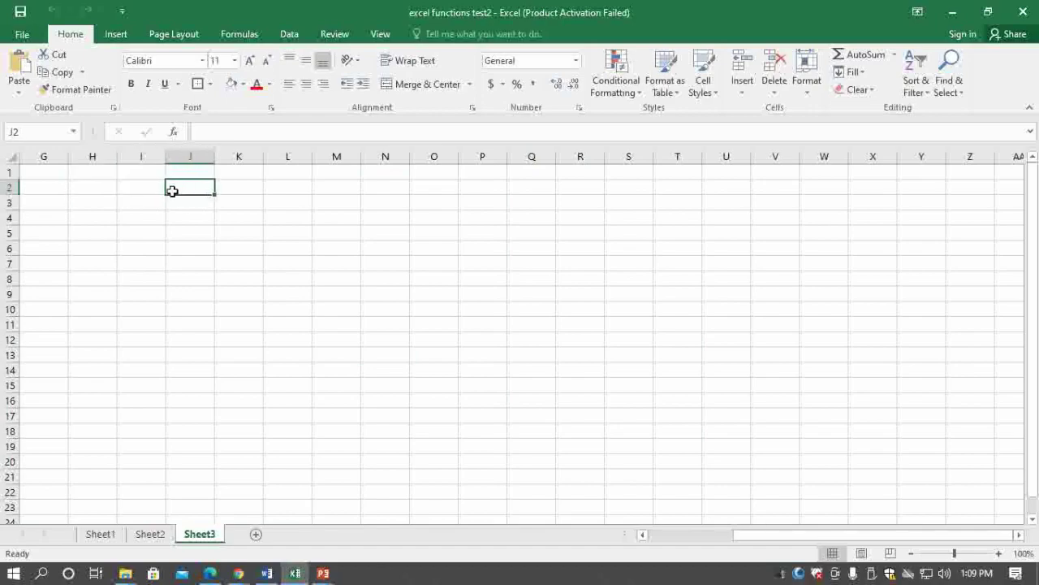
click(149, 187)
click(144, 204)
click(197, 204)
click(197, 185)
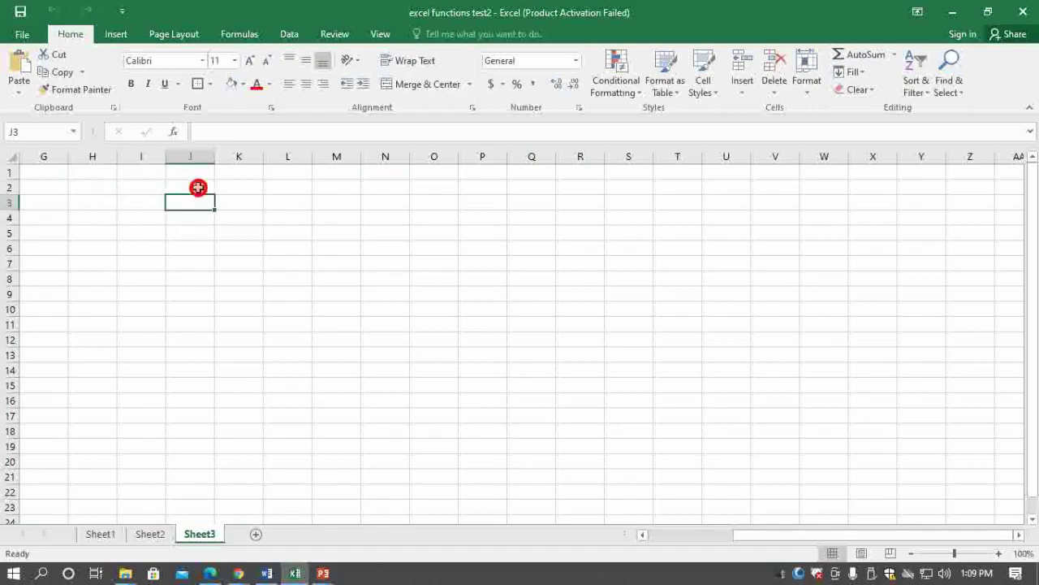
click(240, 187)
click(236, 209)
click(176, 203)
click(128, 205)
click(88, 204)
click(91, 187)
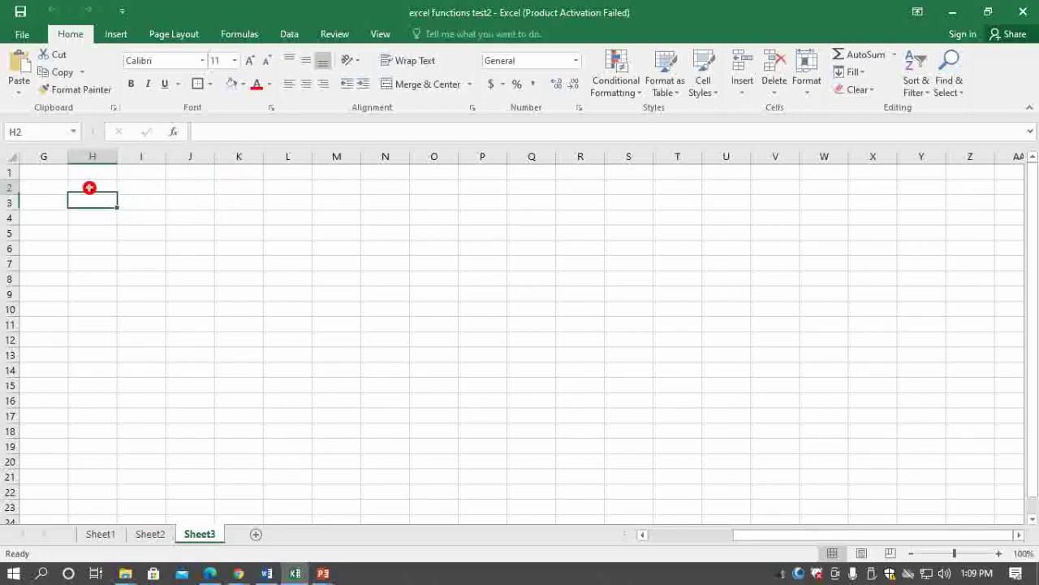
click(142, 188)
click(146, 202)
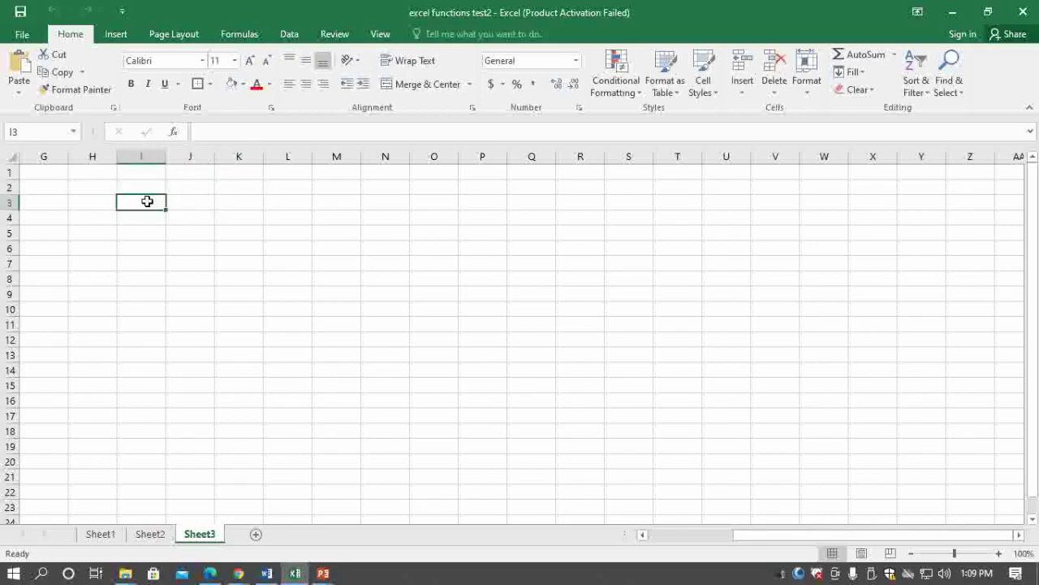
click(189, 203)
click(189, 188)
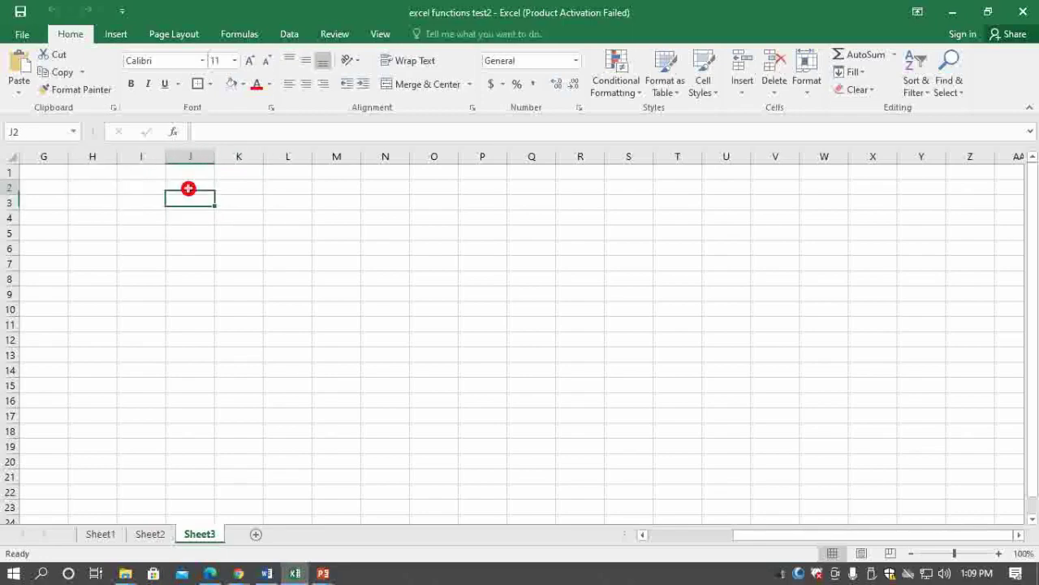
click(144, 186)
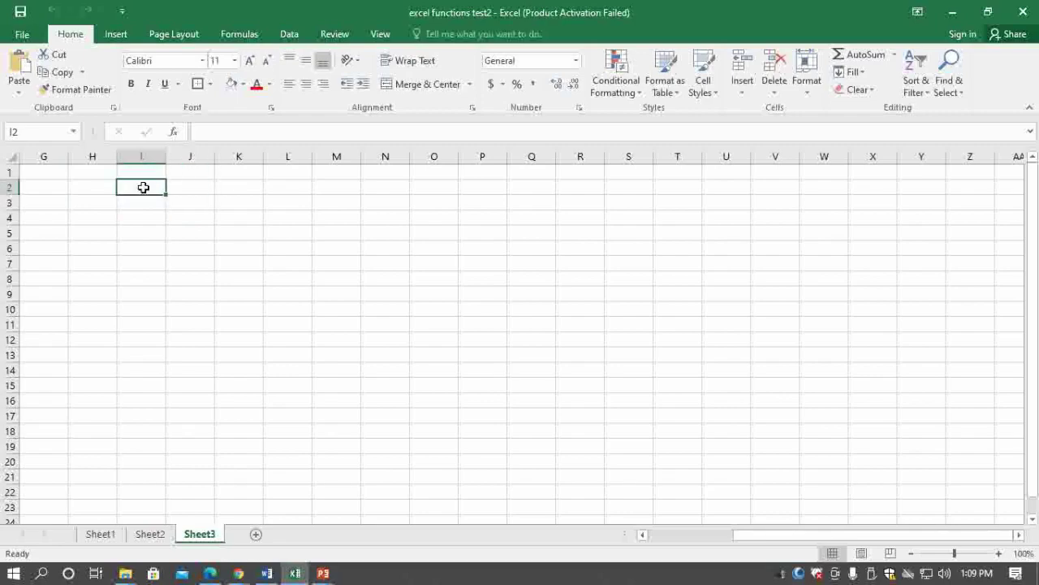
click(144, 203)
click(191, 219)
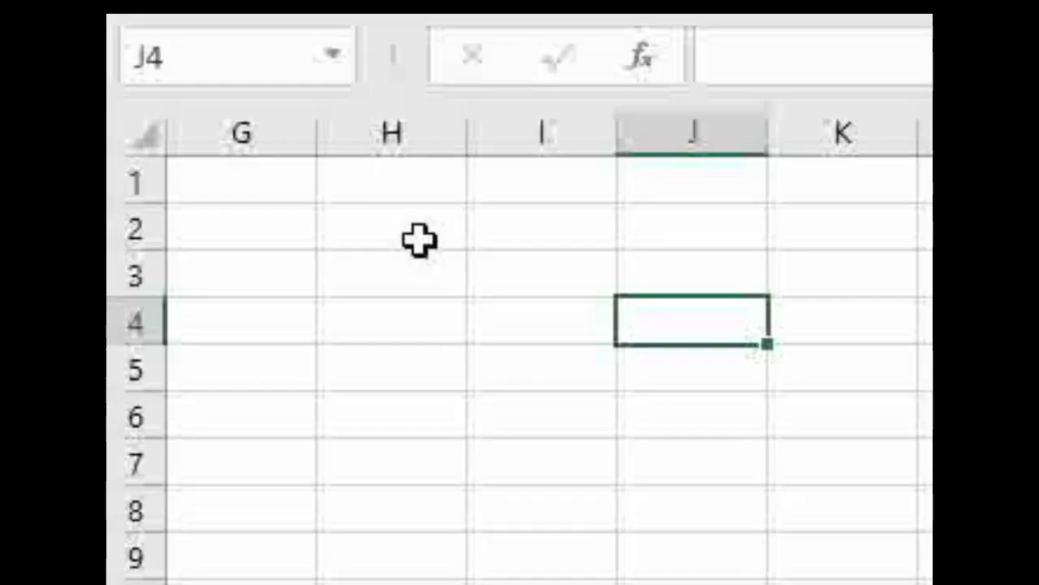
click(101, 188)
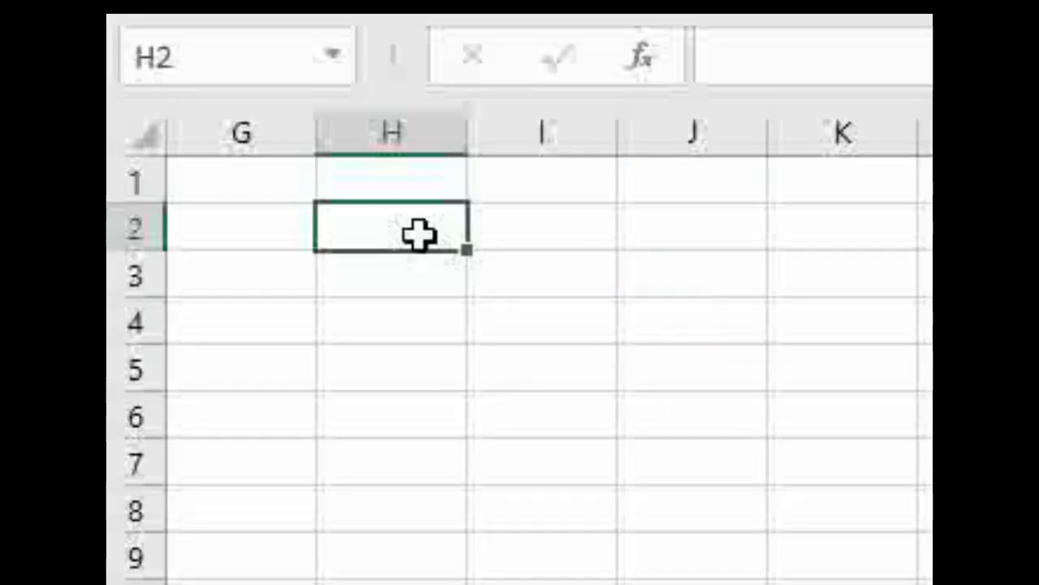
Fill H2 with standard Red, compare it with neighbouring I2, and advance to the Column slide.
click(828, 6)
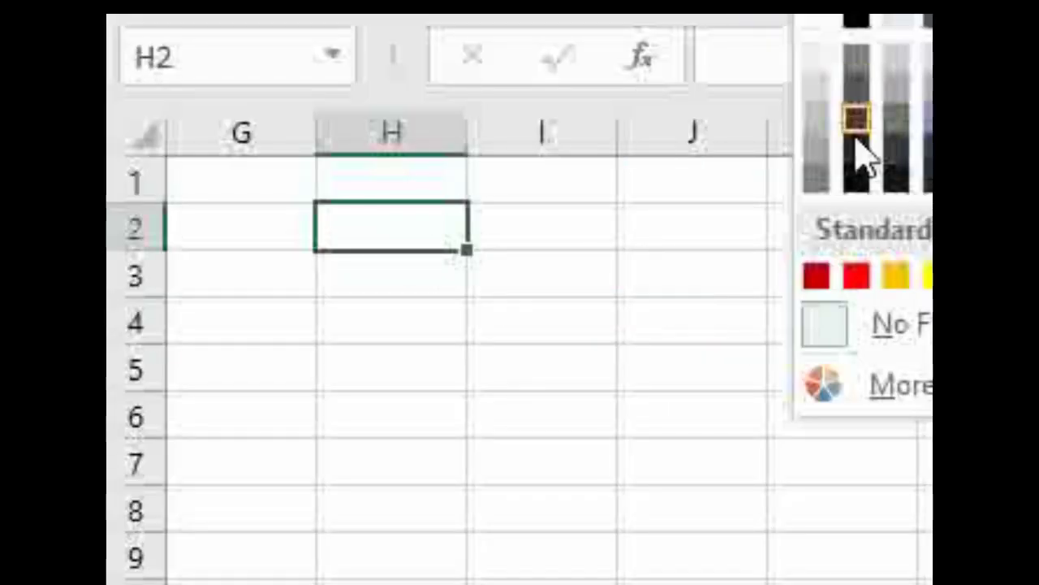
click(857, 276)
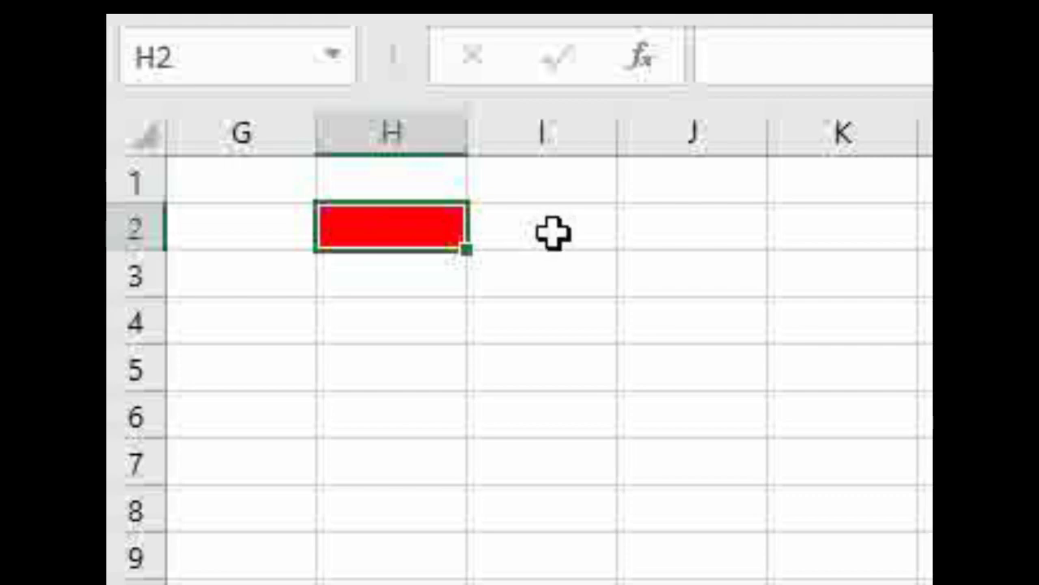
click(531, 220)
click(385, 220)
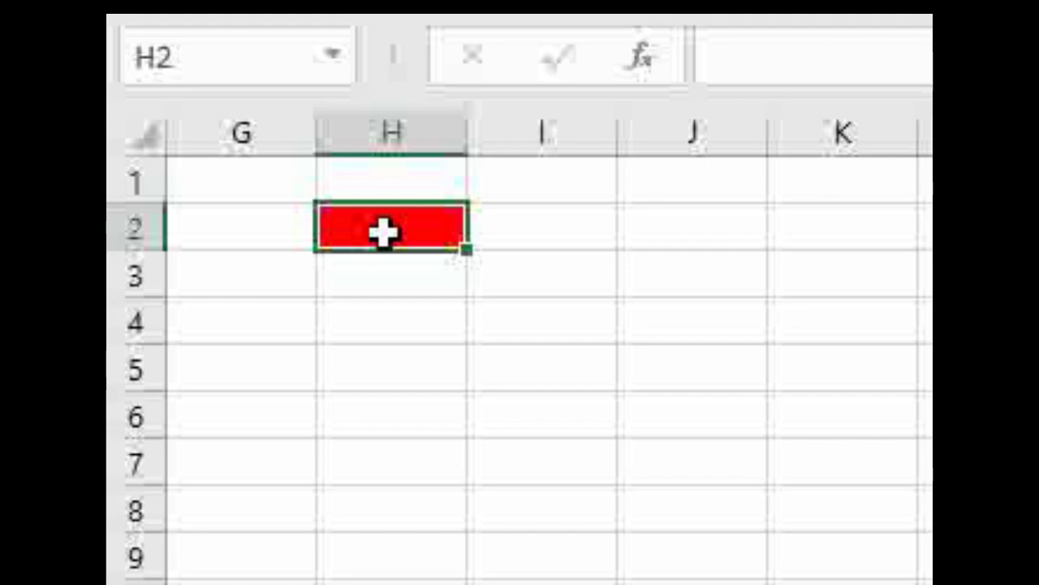
click(567, 233)
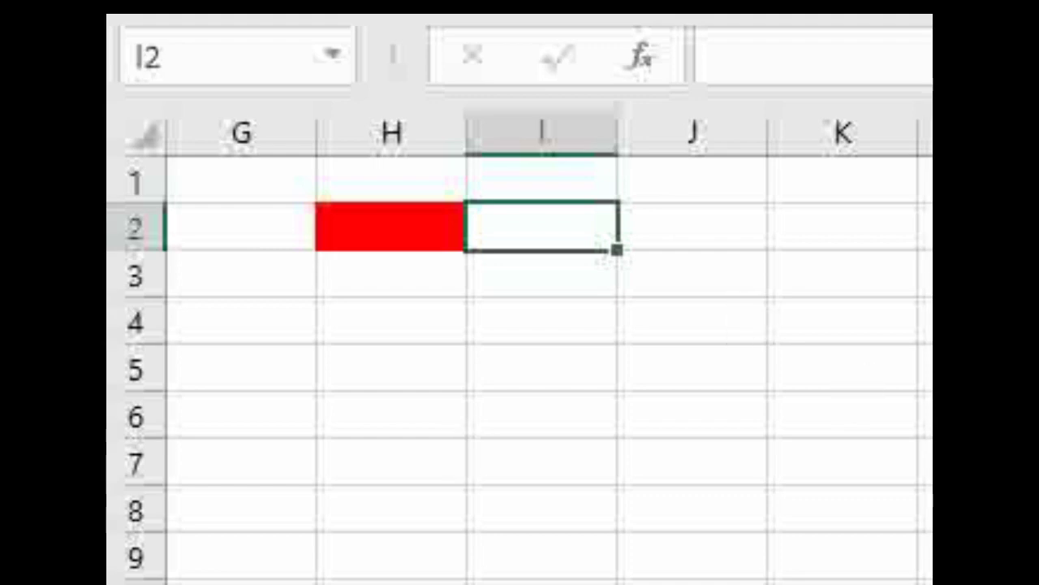
click(355, 237)
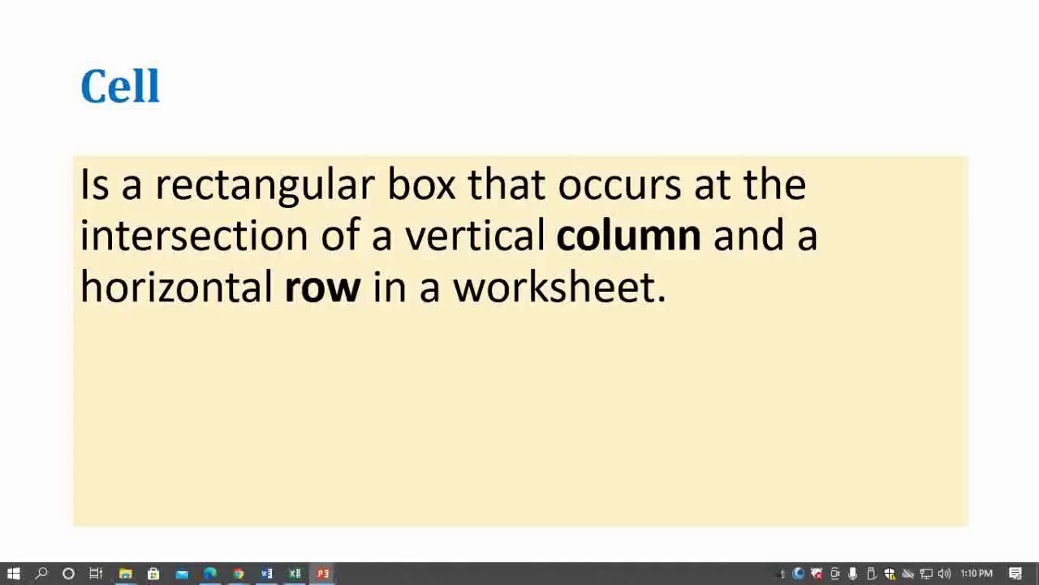
key(Right)
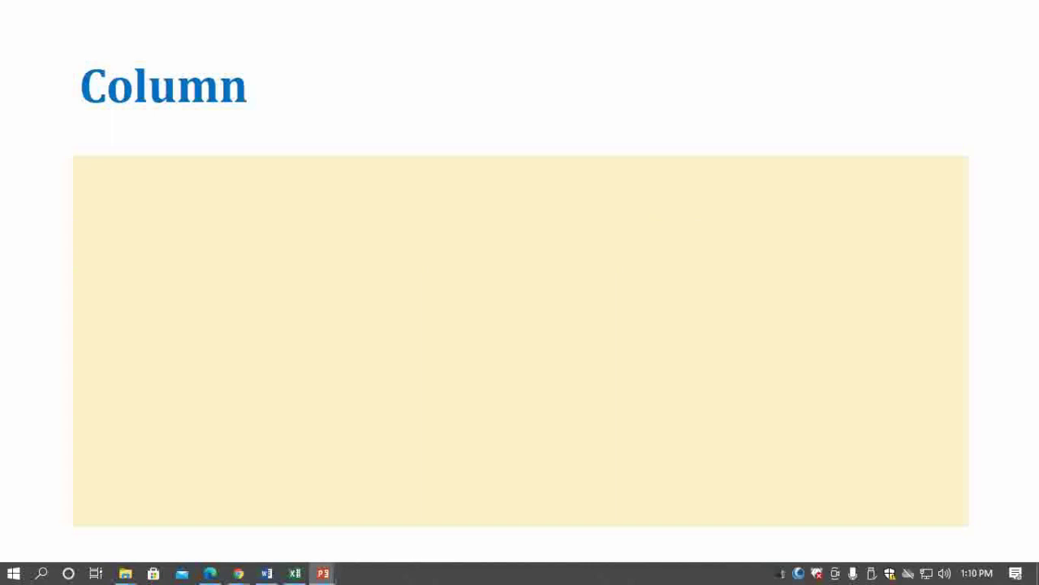
Reveal the definition of a column as a vertical series of cells and return to Excel.
key(Right)
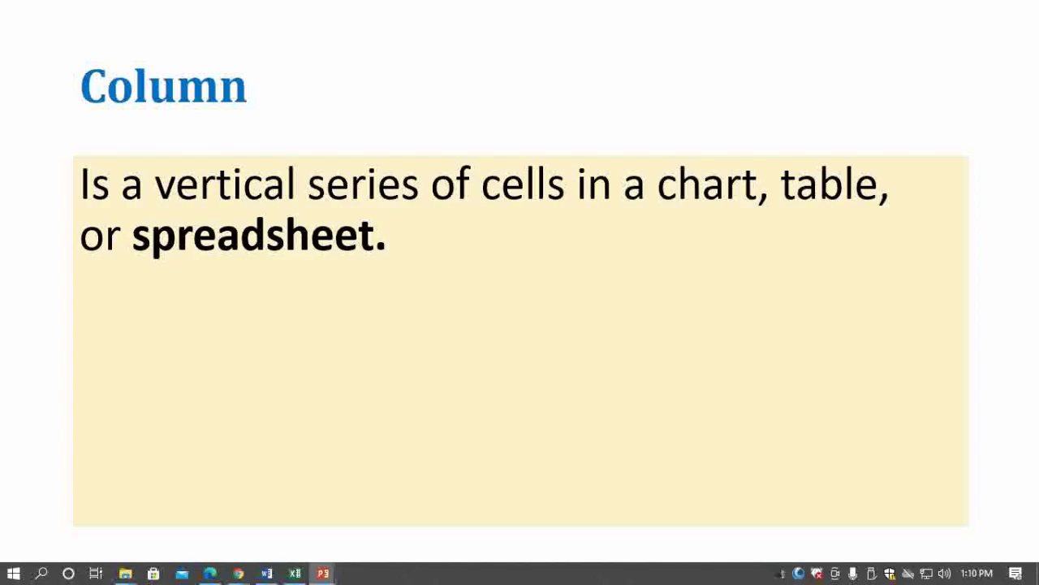
key(alt+Tab)
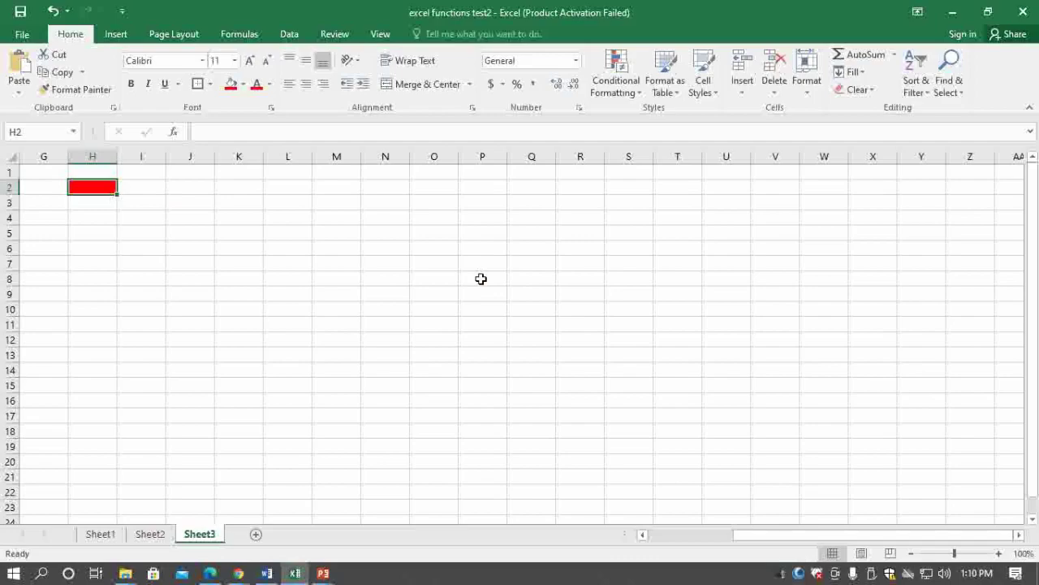
Select column I, then scroll left and select columns A, B and C in turn.
click(158, 152)
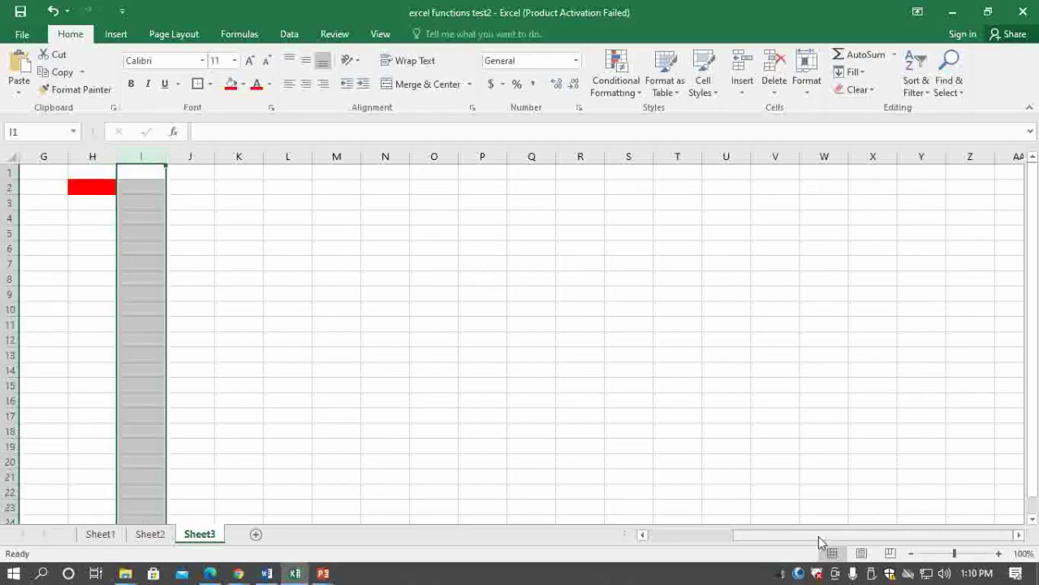
drag(819, 536, 657, 537)
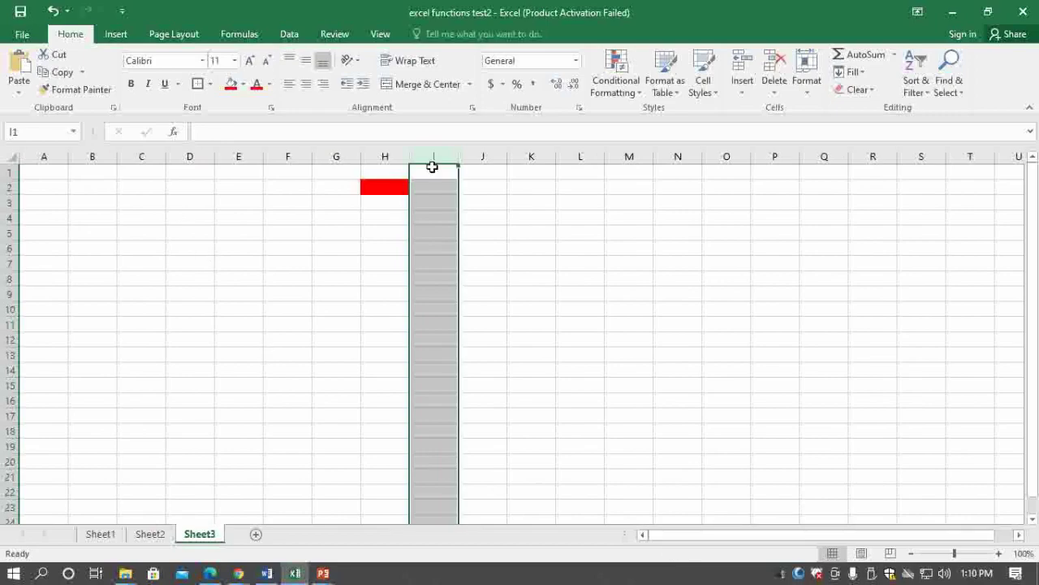
click(43, 157)
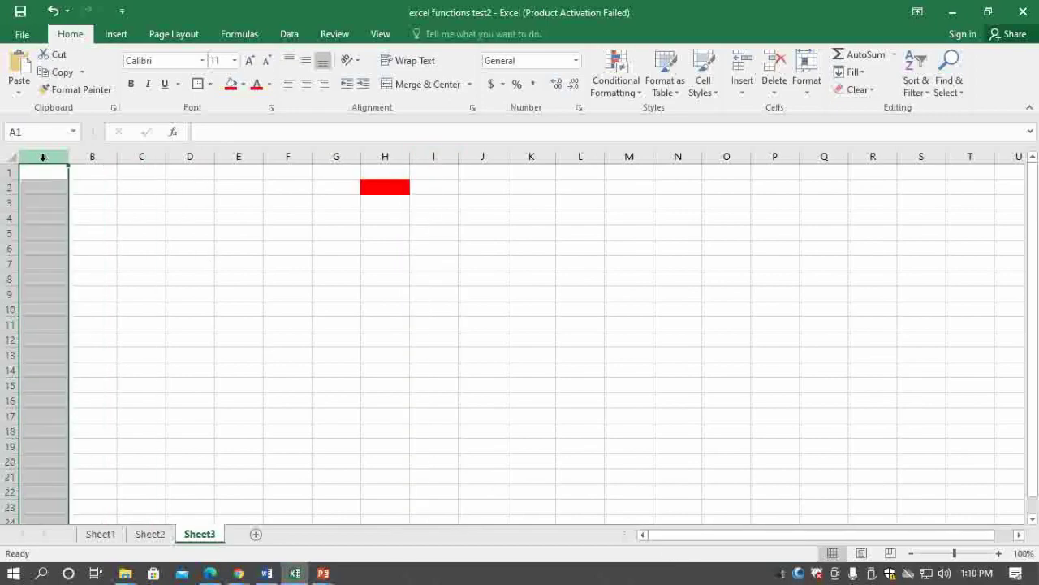
click(102, 156)
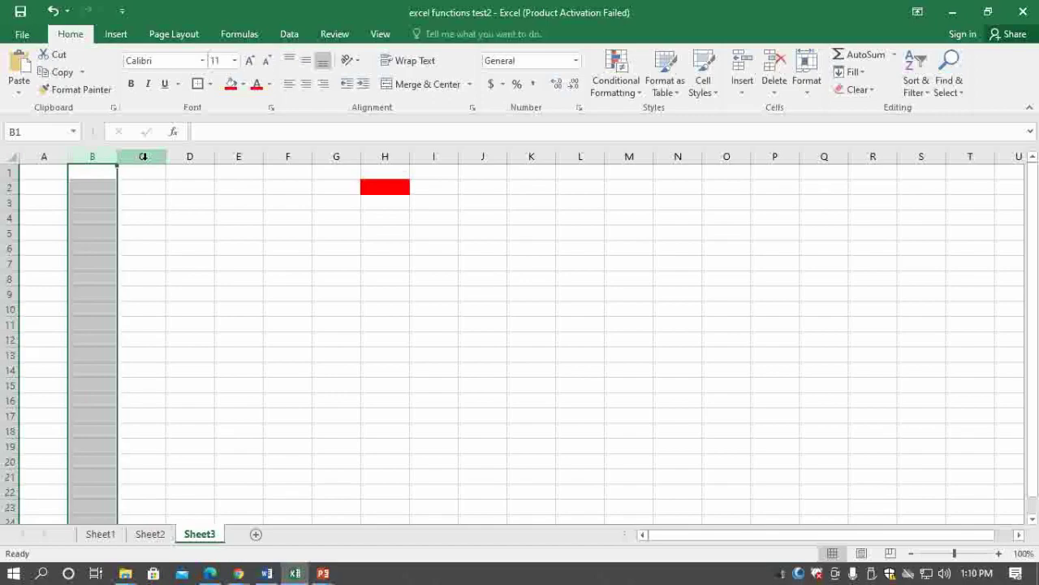
click(143, 156)
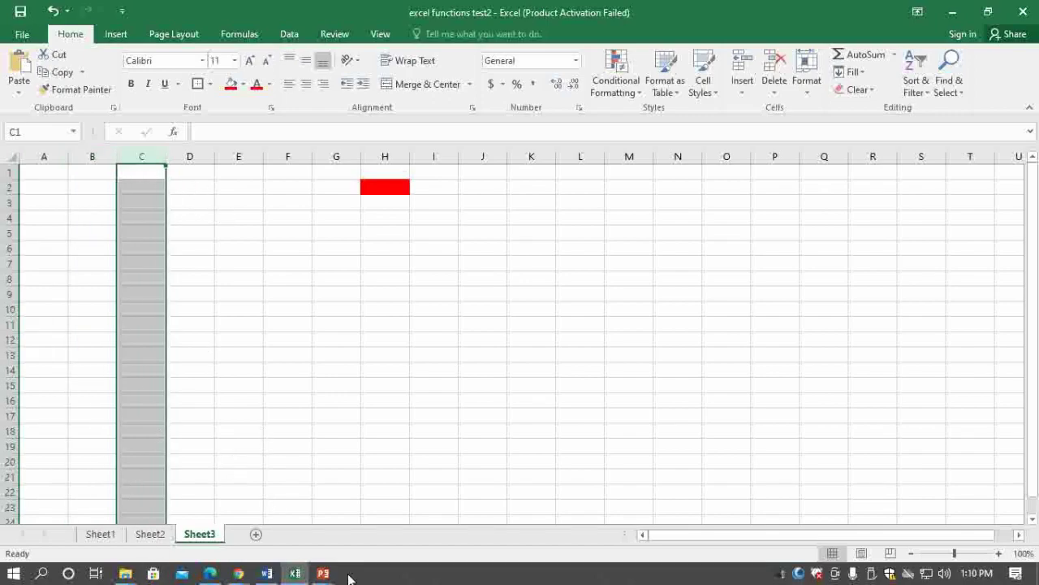
Switch to the slideshow and advance to the Rows slide defining a row as a horizontal range.
key(alt+Tab)
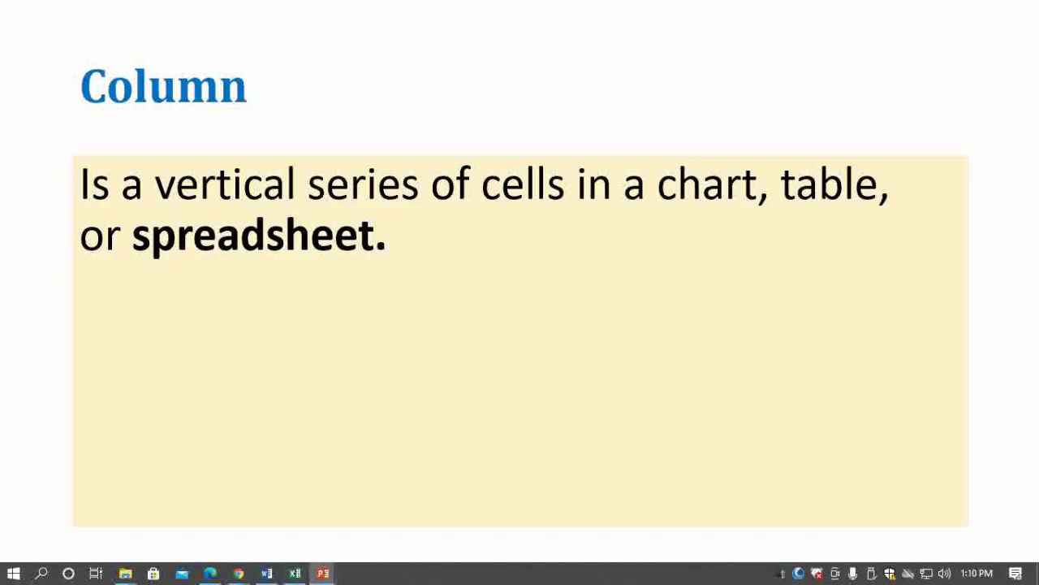
key(Right)
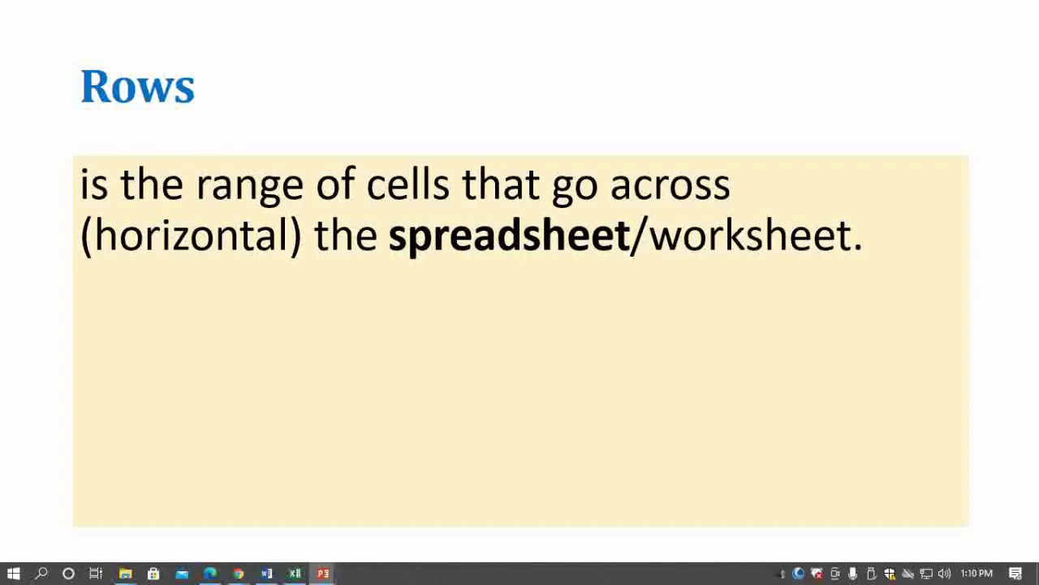
Back in Excel, select rows 3, 1, 2, 3 and 4, then column B, ending on row 4.
key(alt+Tab)
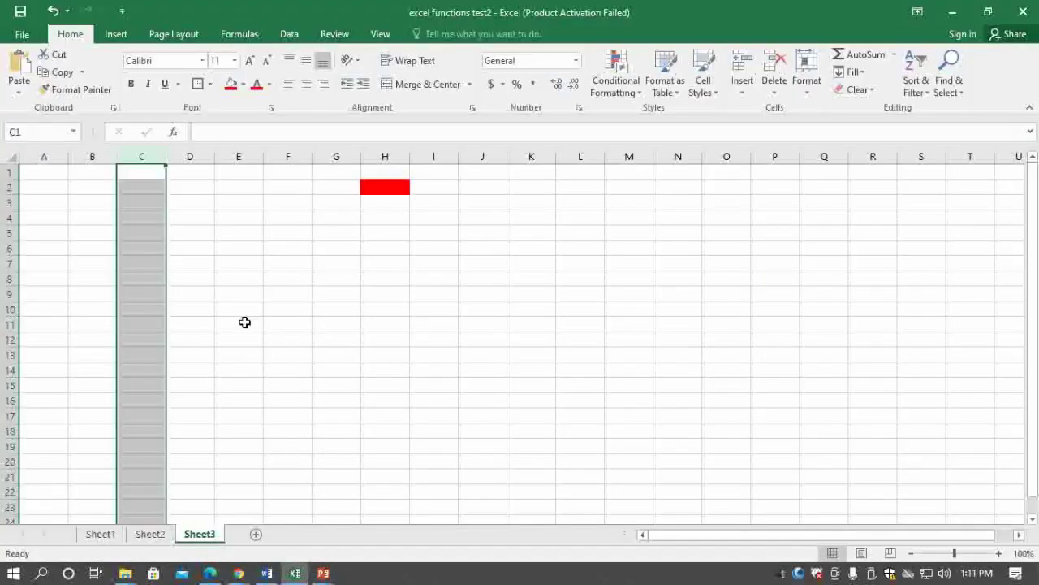
click(9, 203)
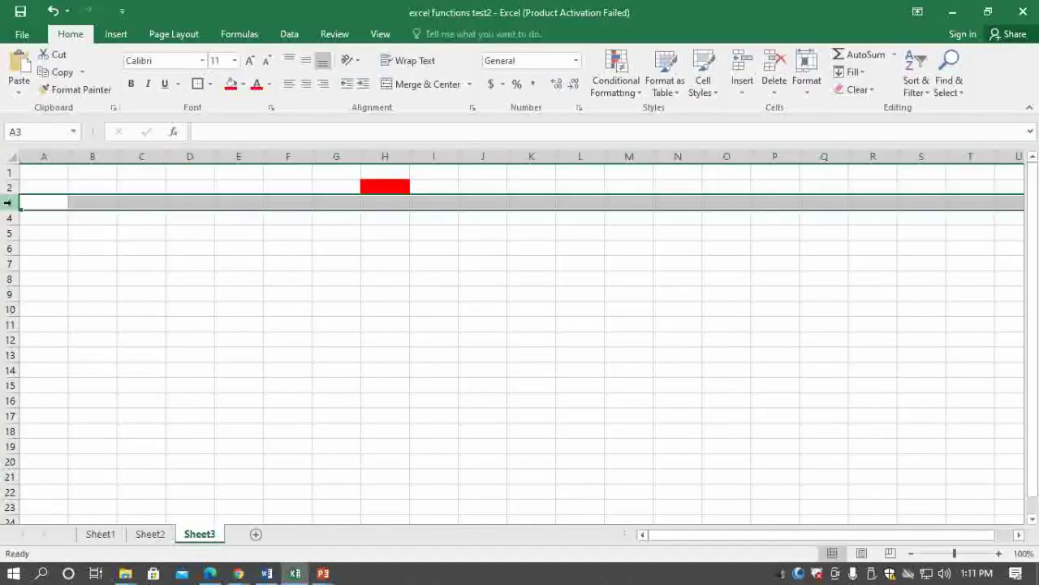
click(10, 173)
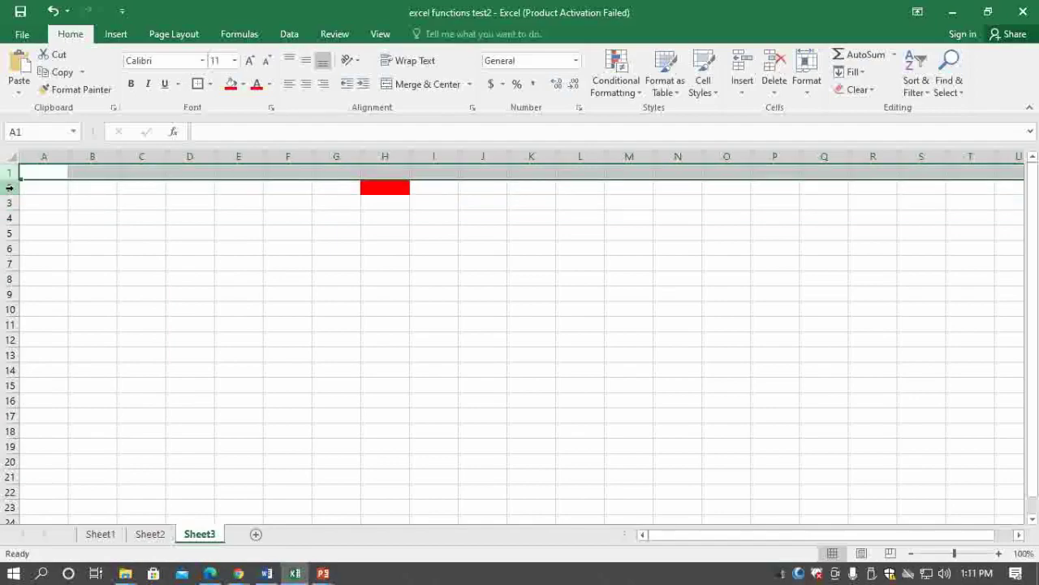
click(11, 187)
click(11, 203)
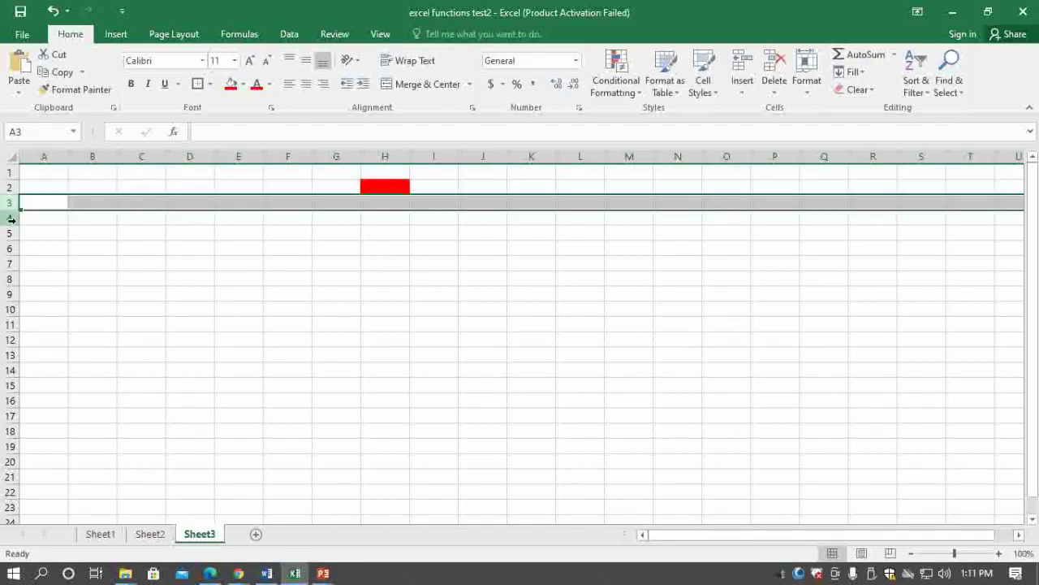
click(10, 218)
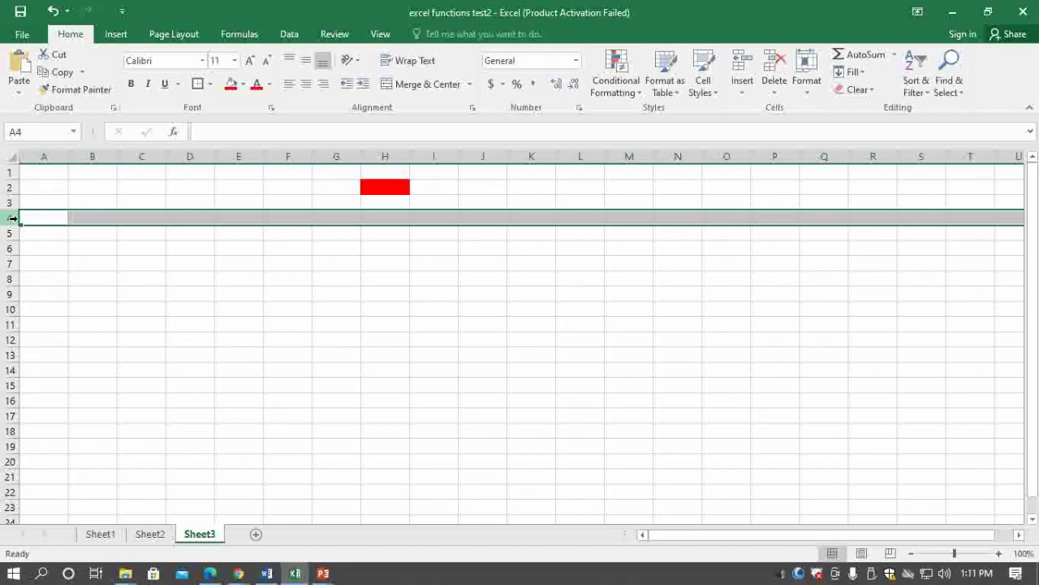
click(93, 156)
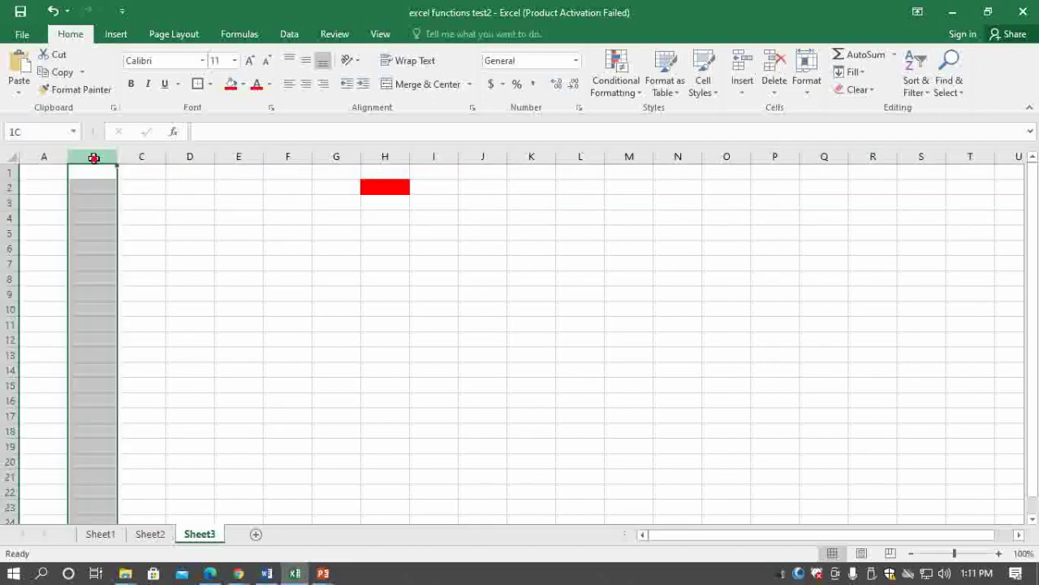
click(9, 217)
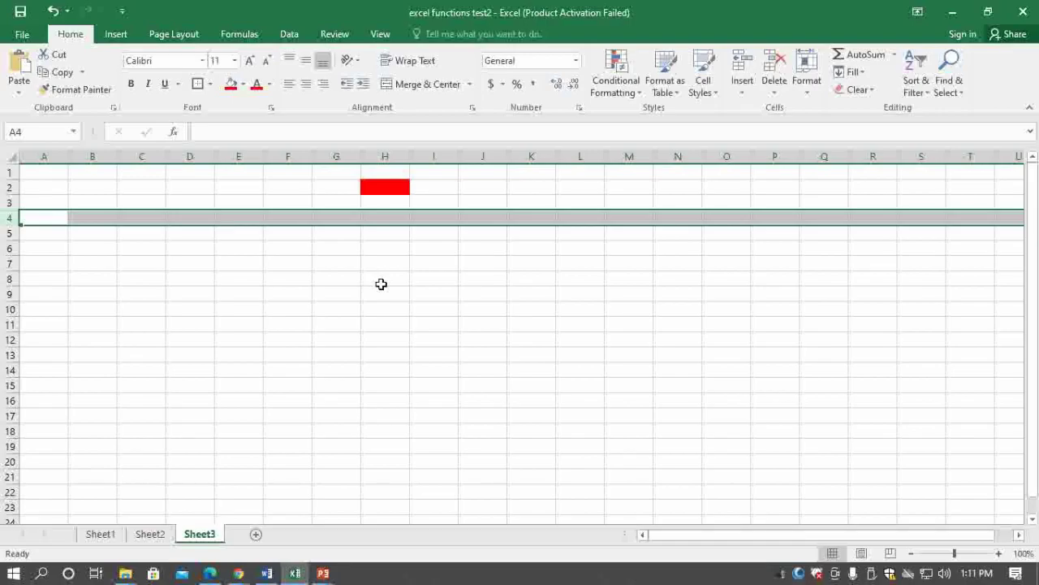
Show the Merging slide defining merging as combining cells into a larger cell, then return to Excel.
key(alt+Tab)
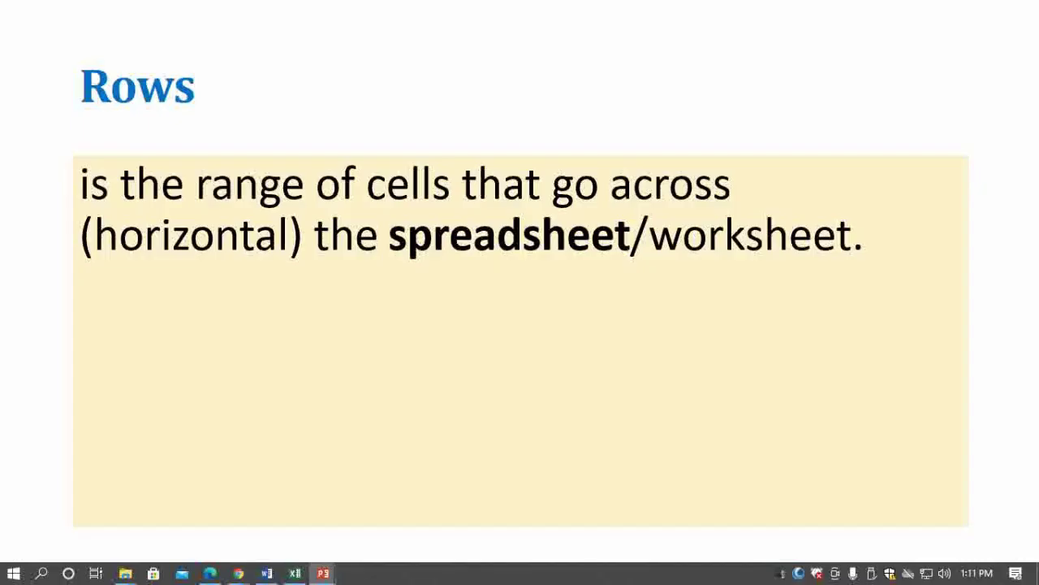
key(Right)
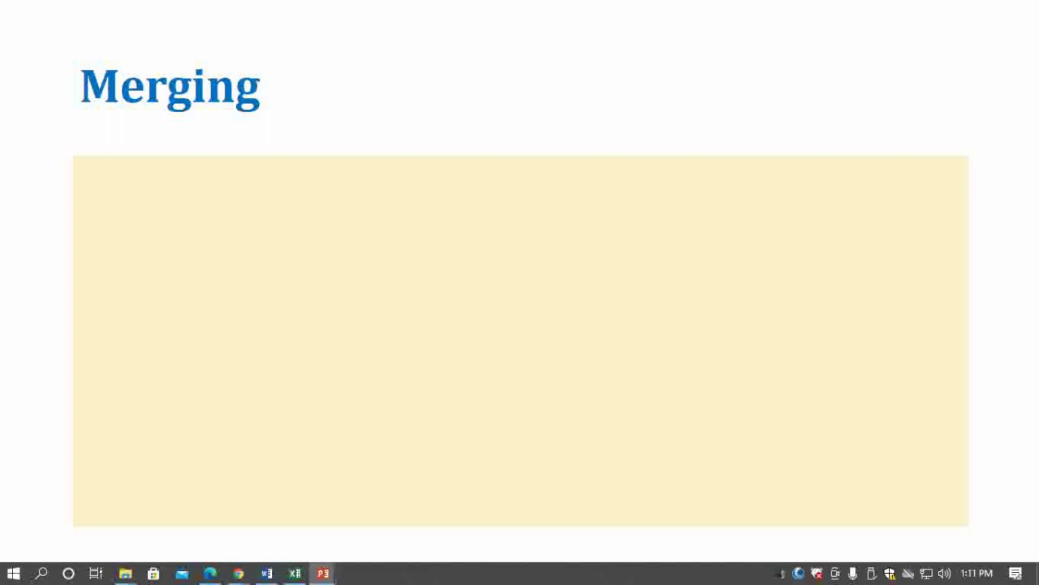
key(Right)
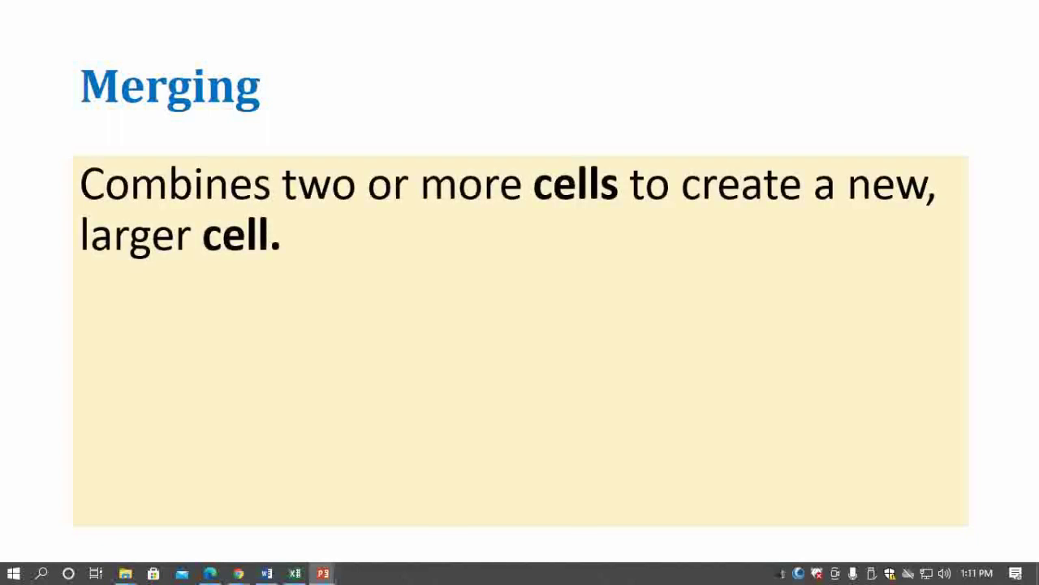
key(alt+Tab)
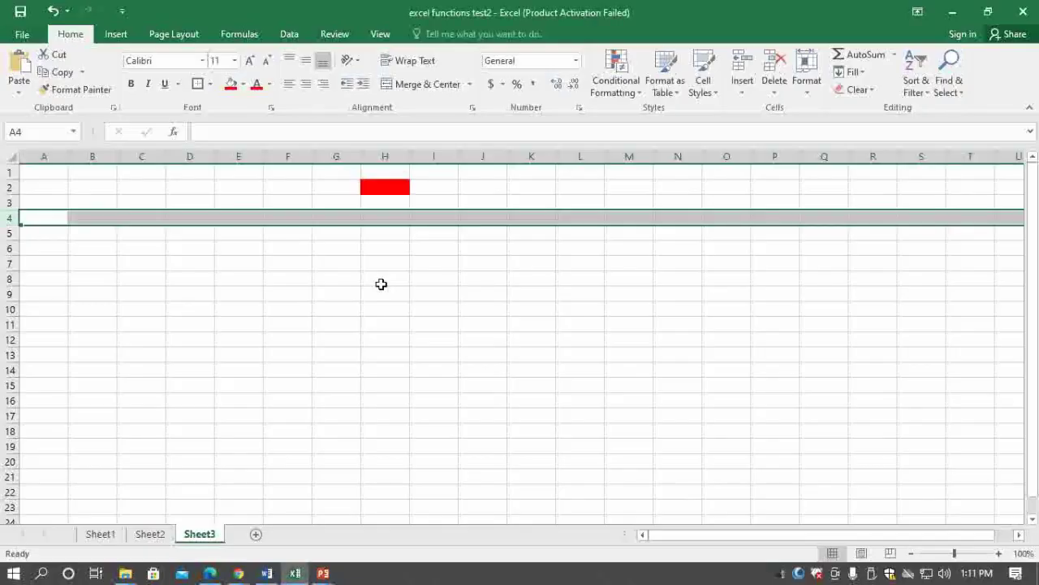
Merge cells D4 through F4 into one wider cell with Merge Across.
click(294, 220)
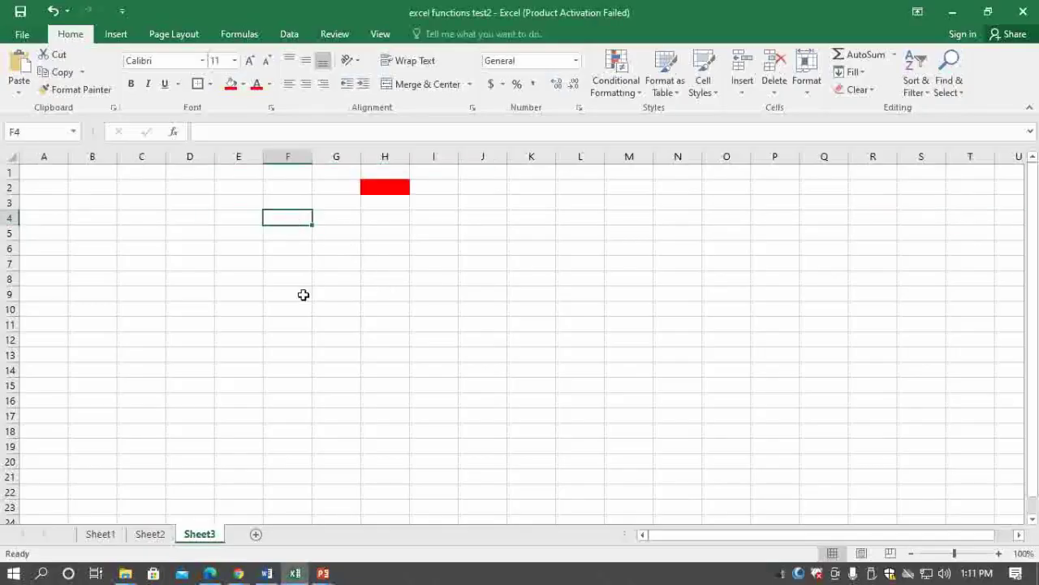
click(195, 216)
click(488, 368)
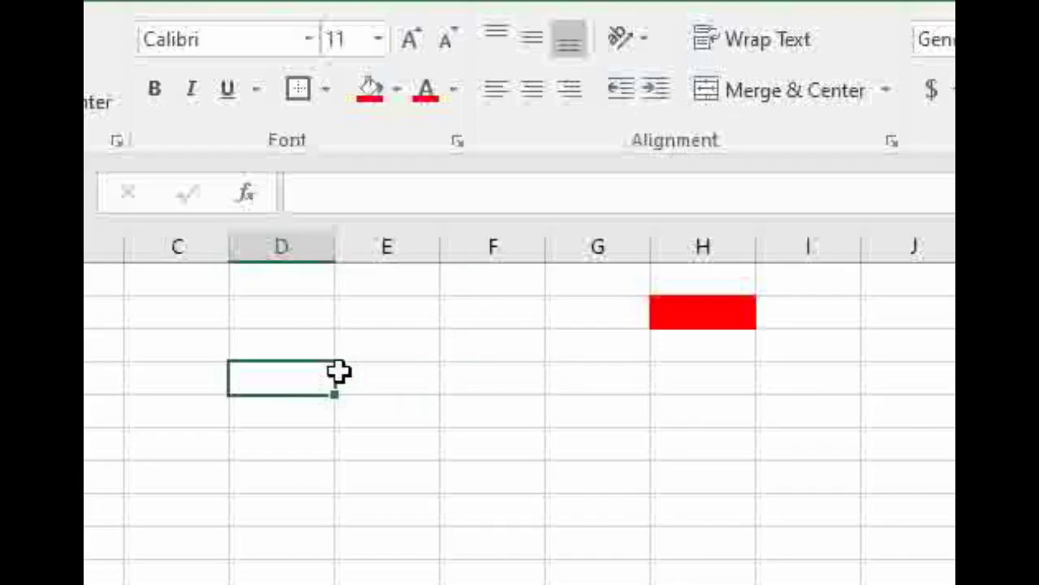
drag(305, 372, 516, 373)
click(598, 378)
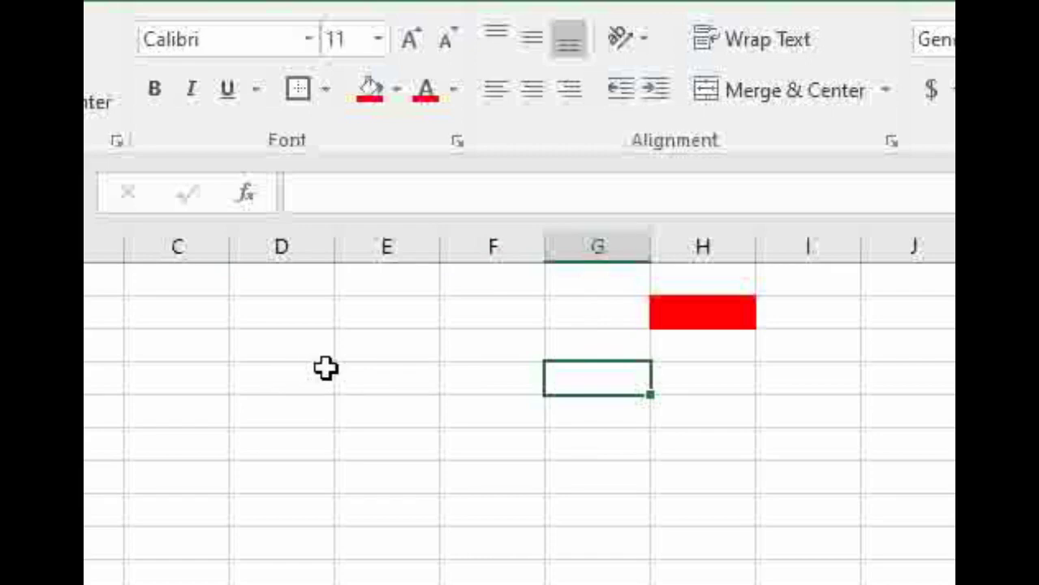
drag(282, 378, 491, 375)
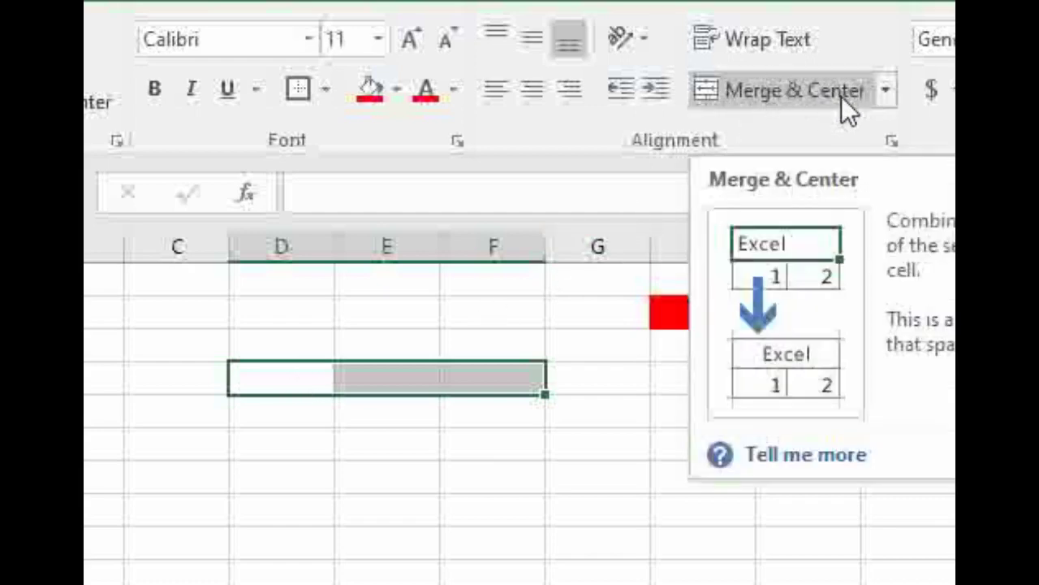
click(889, 87)
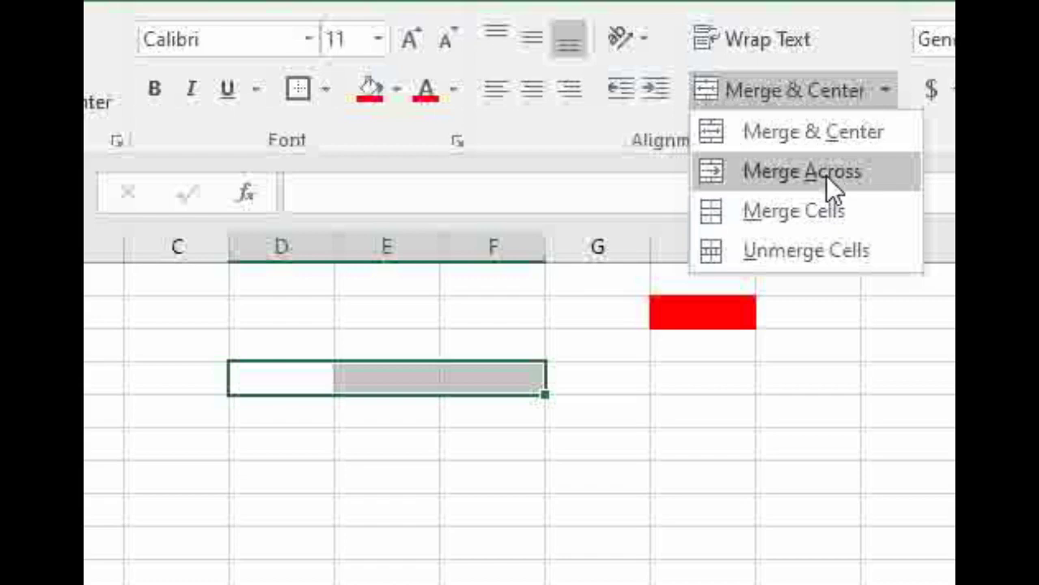
click(827, 172)
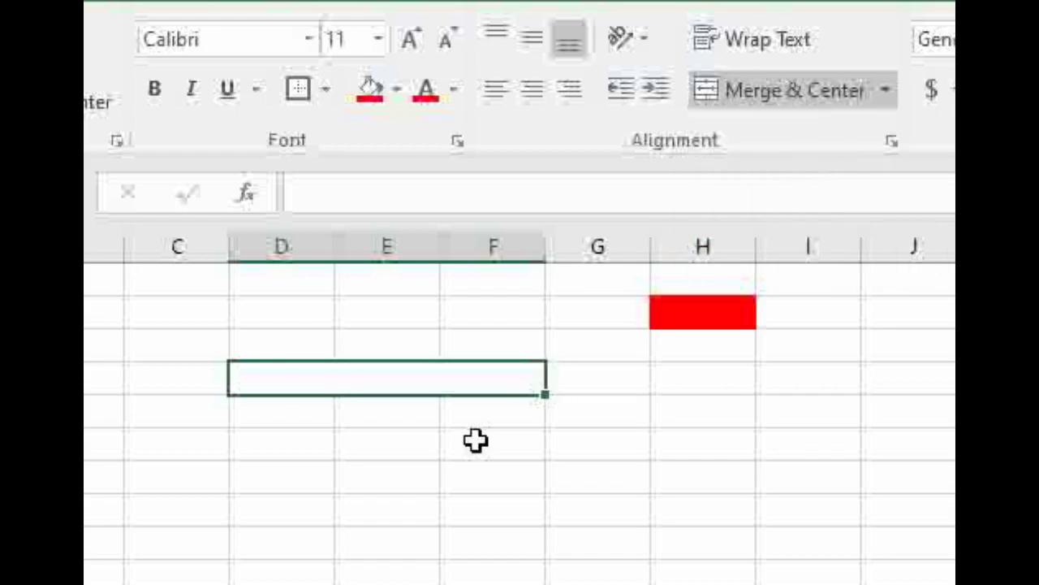
Fill the merged D4:F4 cell with red.
click(431, 379)
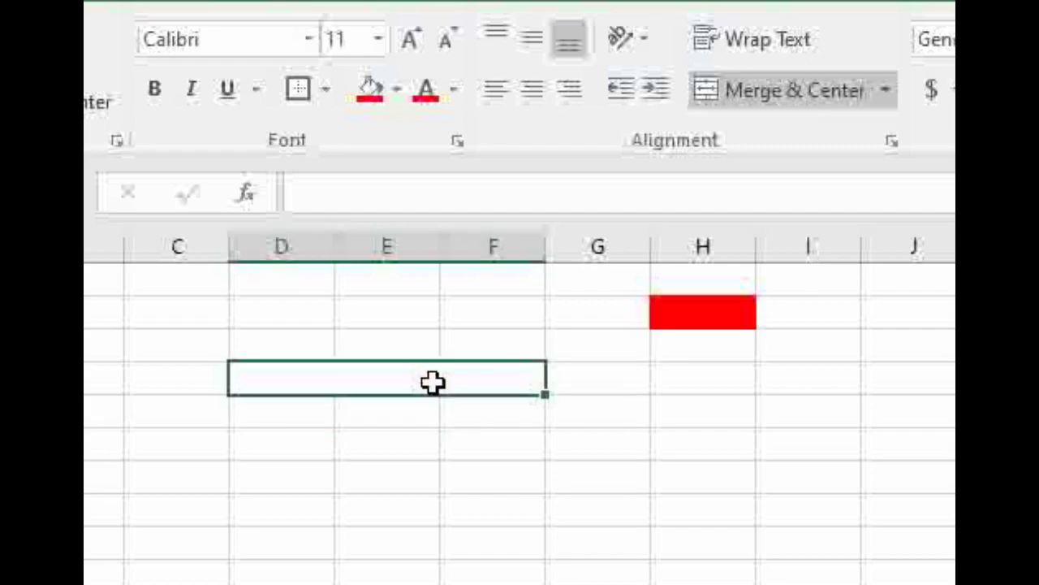
click(370, 89)
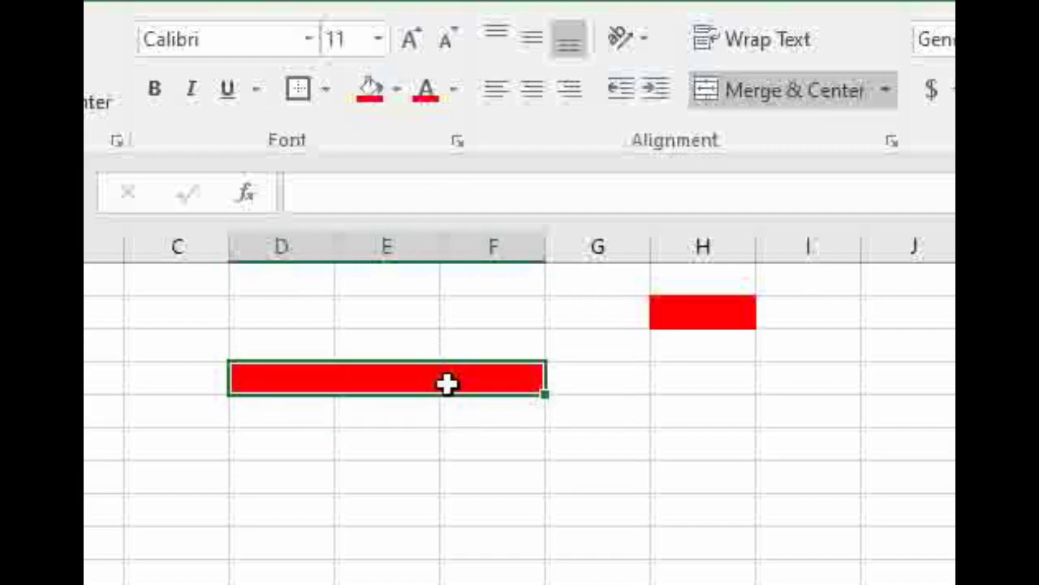
click(703, 313)
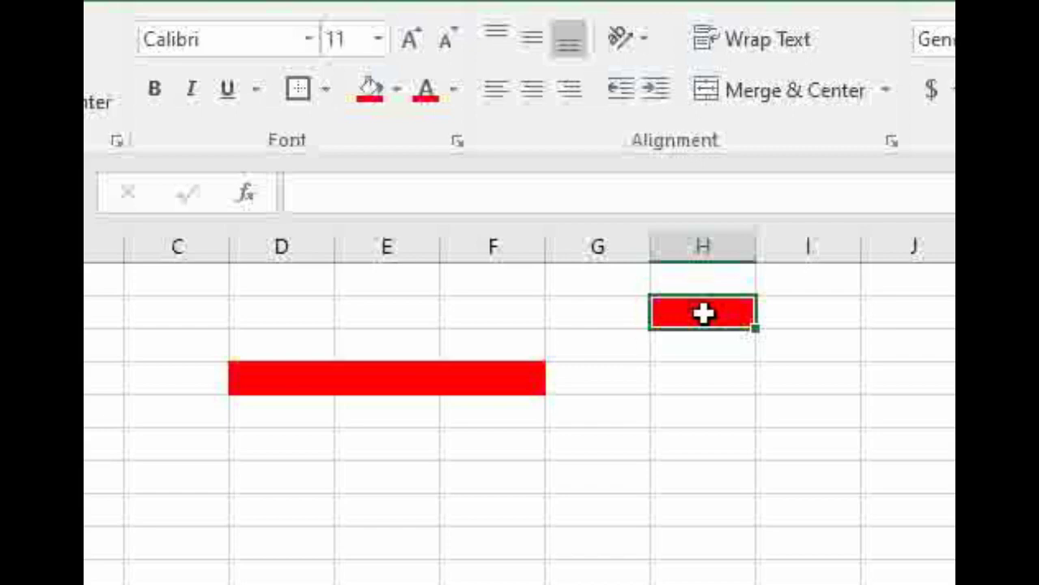
click(498, 388)
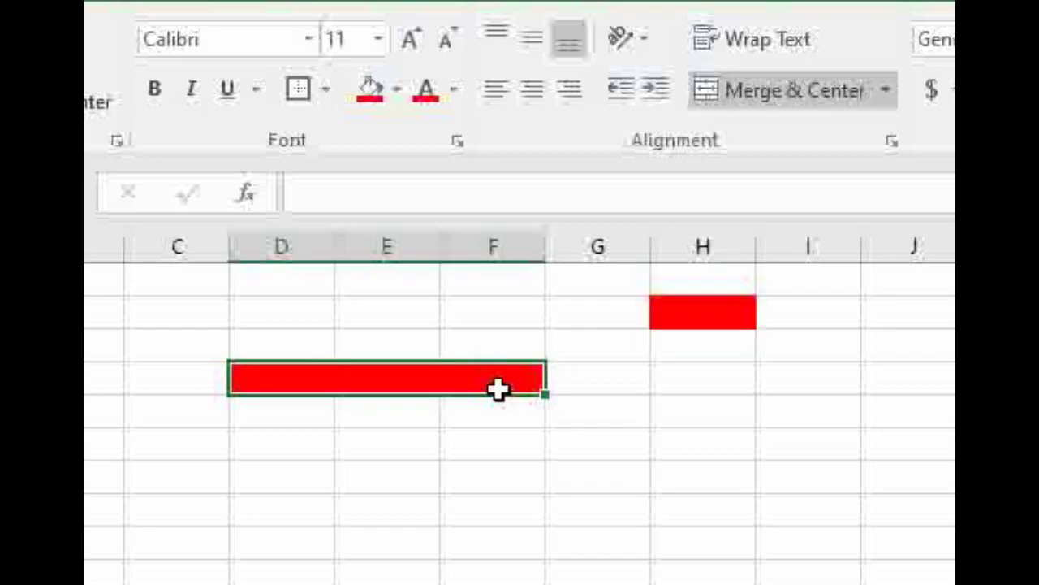
Merge & Center the red cell with the four rows below into one red block.
click(529, 406)
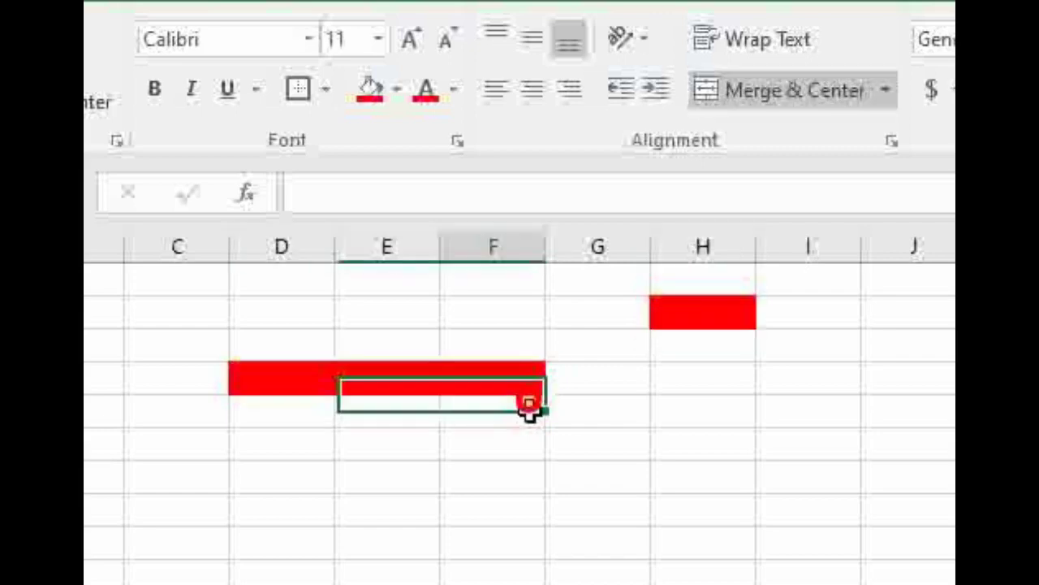
double_click(274, 383)
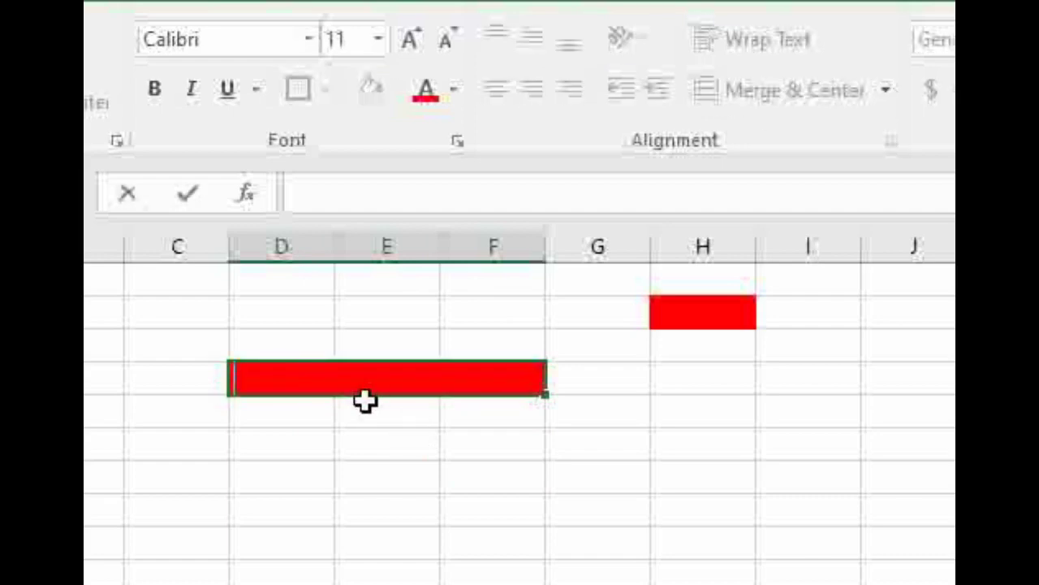
shift+click(498, 501)
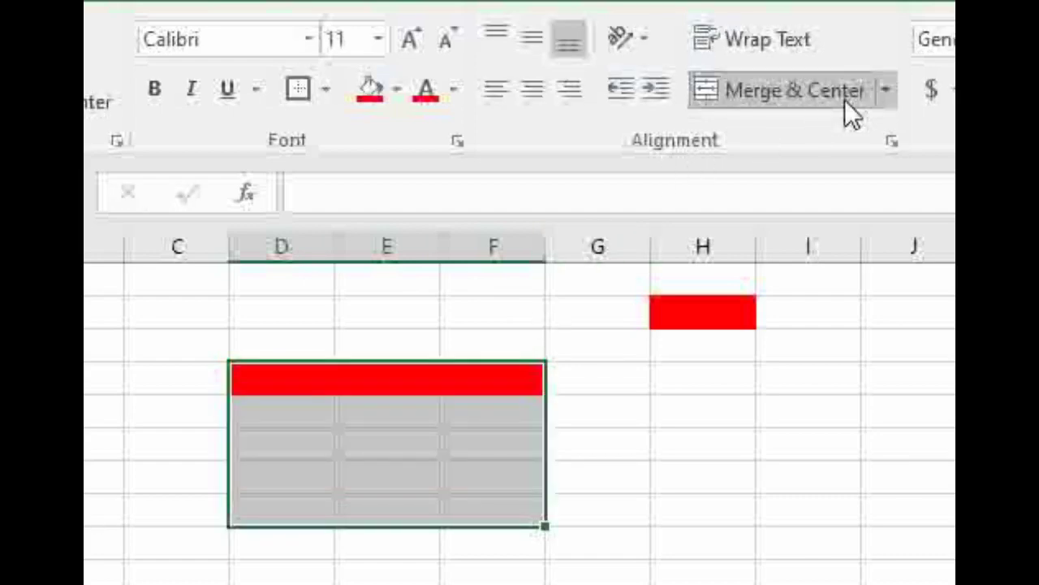
click(885, 89)
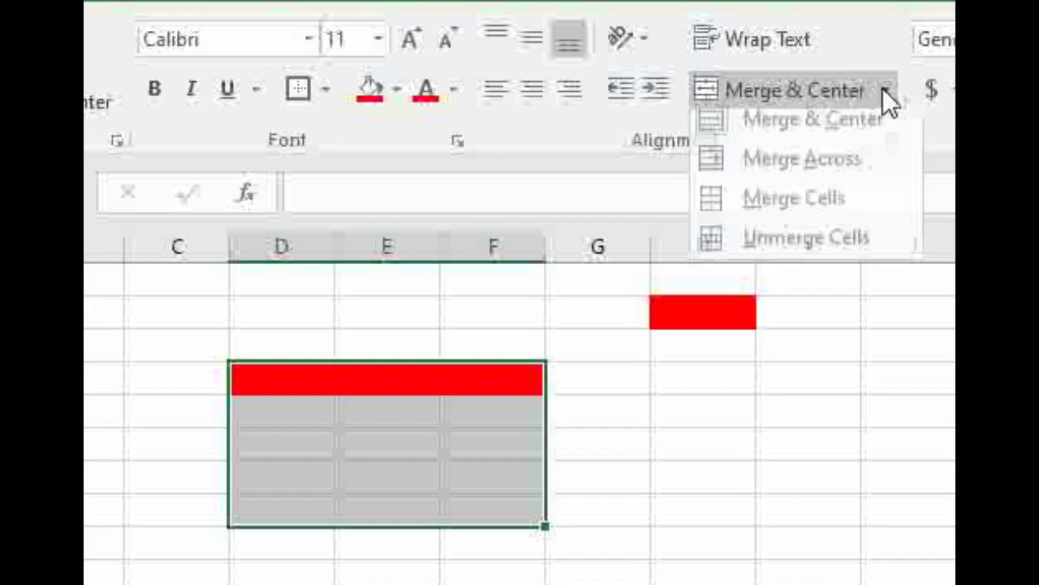
click(834, 146)
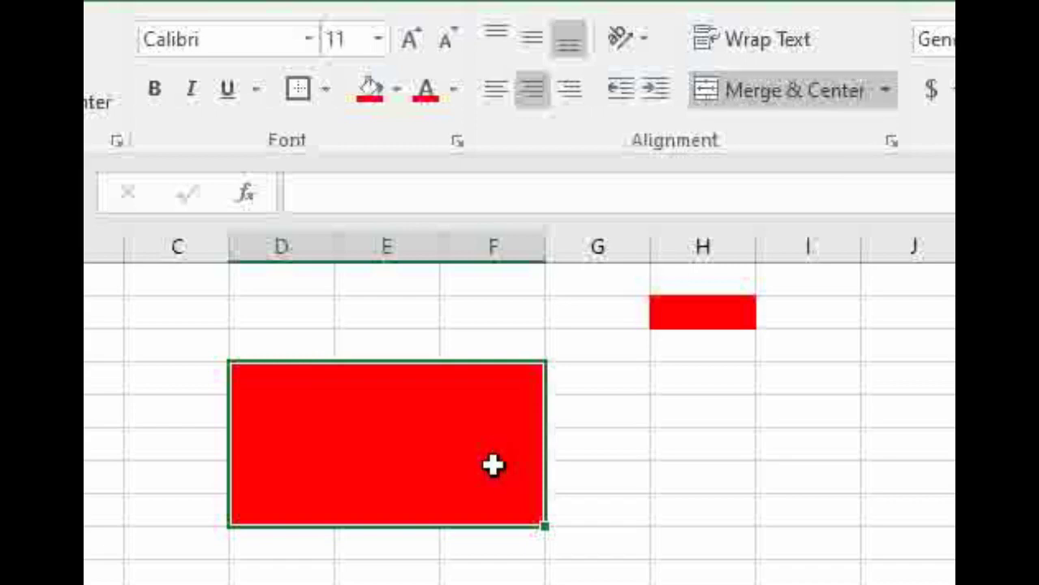
drag(546, 418, 469, 429)
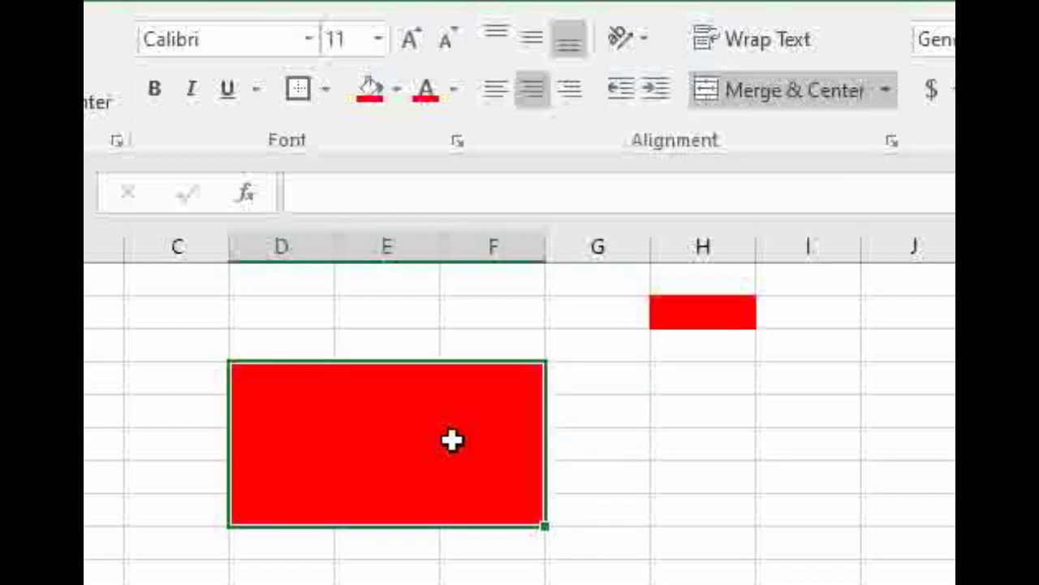
drag(544, 424, 464, 434)
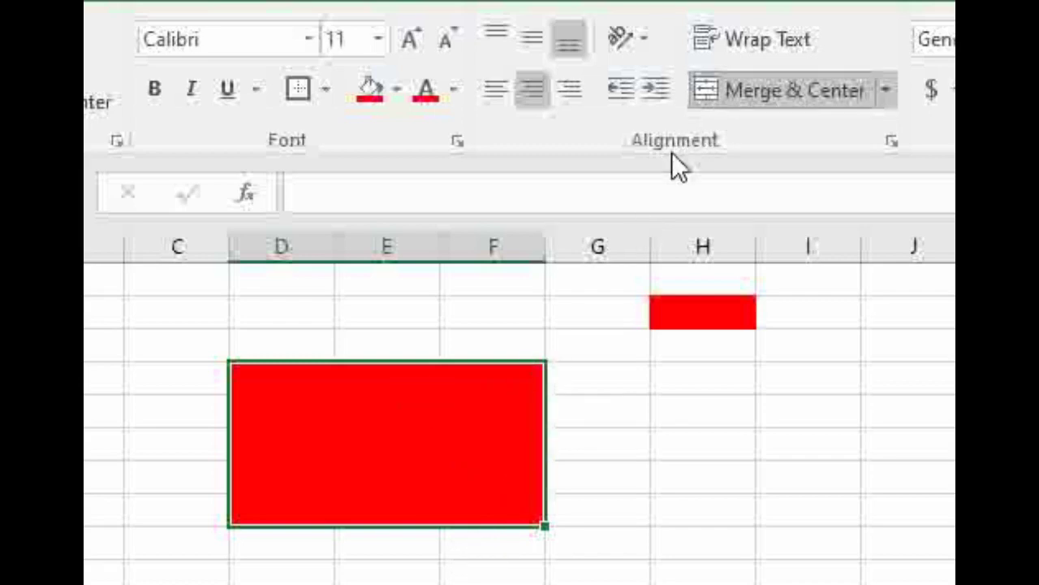
Unmerge the red block and select its D, E and F cells to show them separate.
click(824, 85)
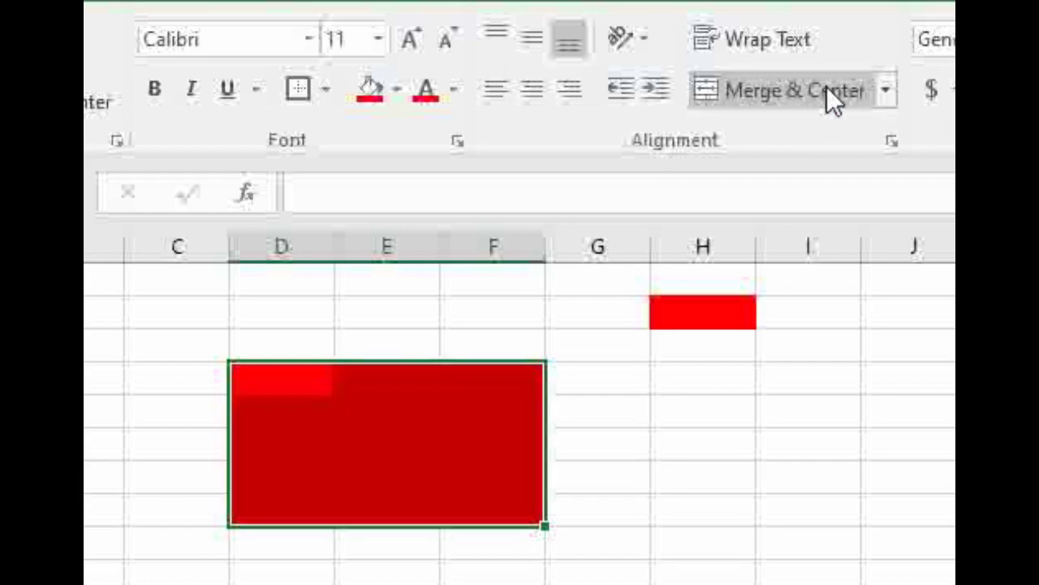
click(362, 381)
click(325, 381)
click(389, 379)
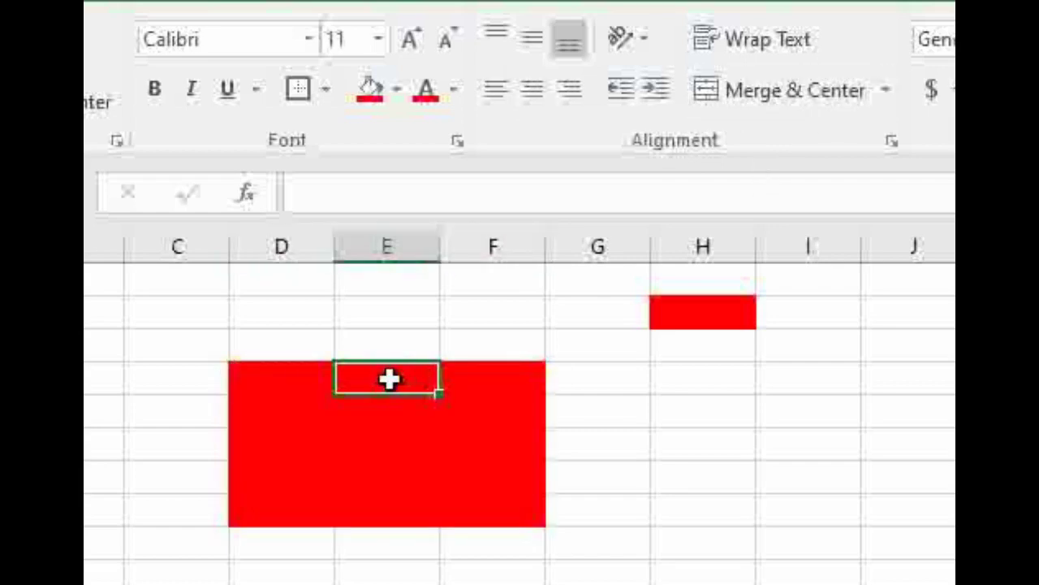
click(507, 414)
click(376, 417)
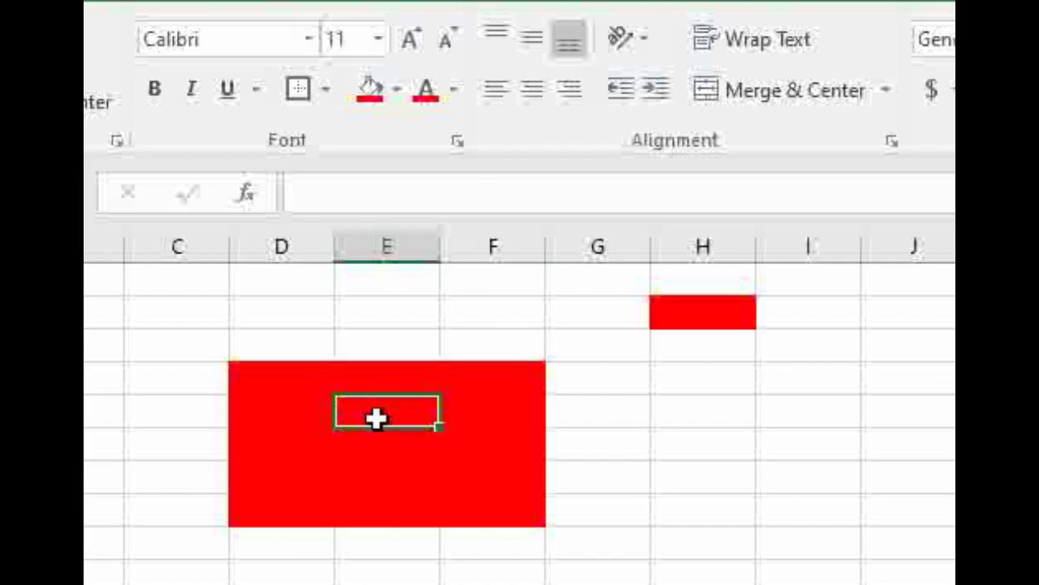
click(278, 417)
click(378, 447)
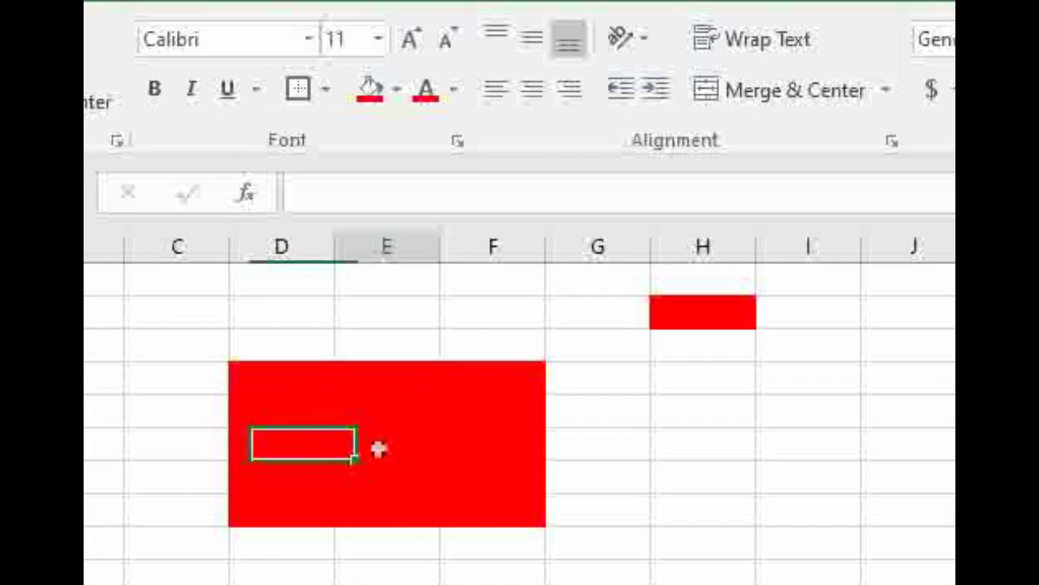
click(467, 438)
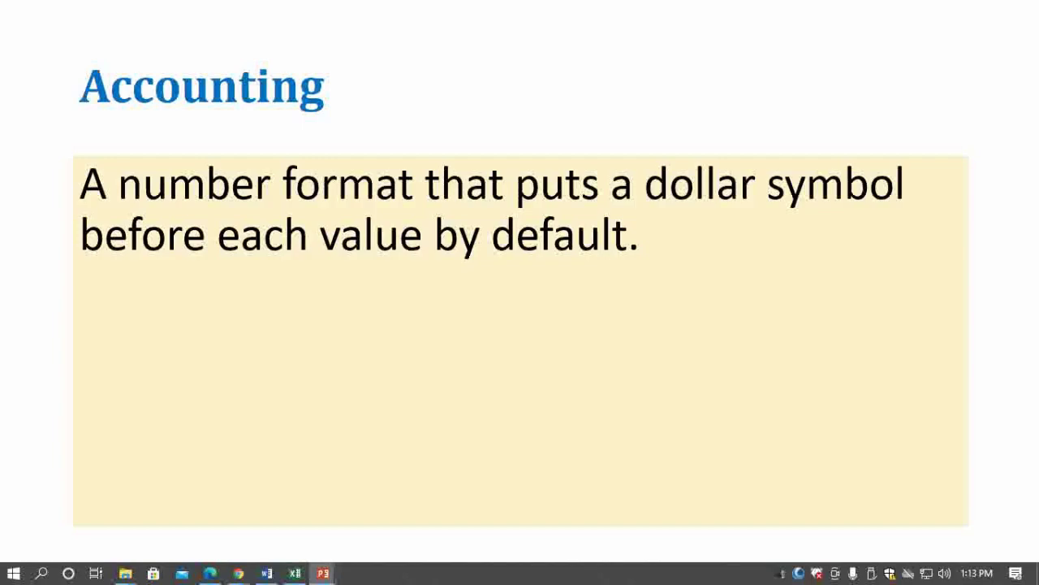
Type 2, 3 and 4 into three consecutive cells of column I.
key(alt+Tab)
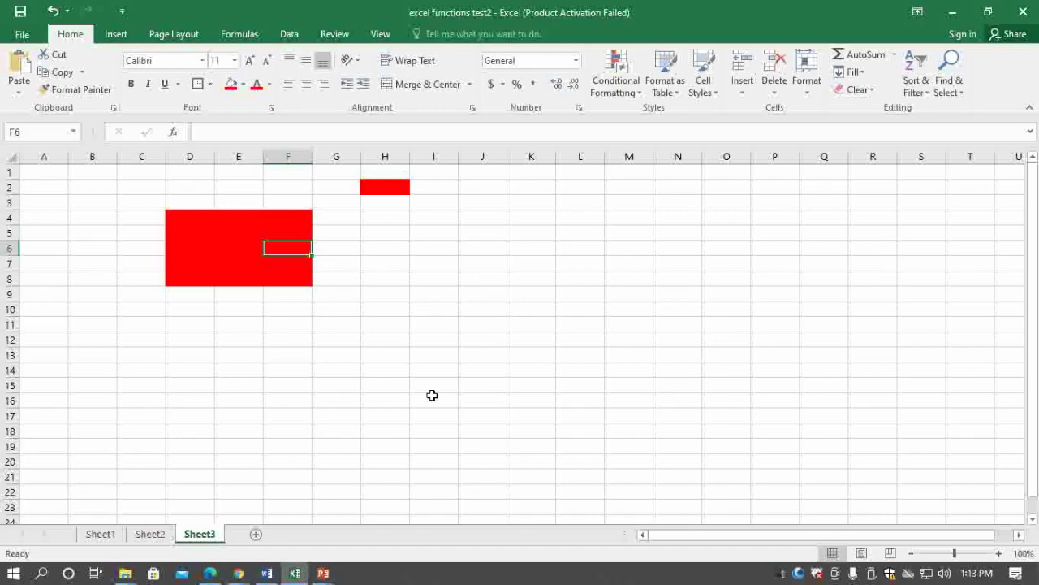
click(483, 231)
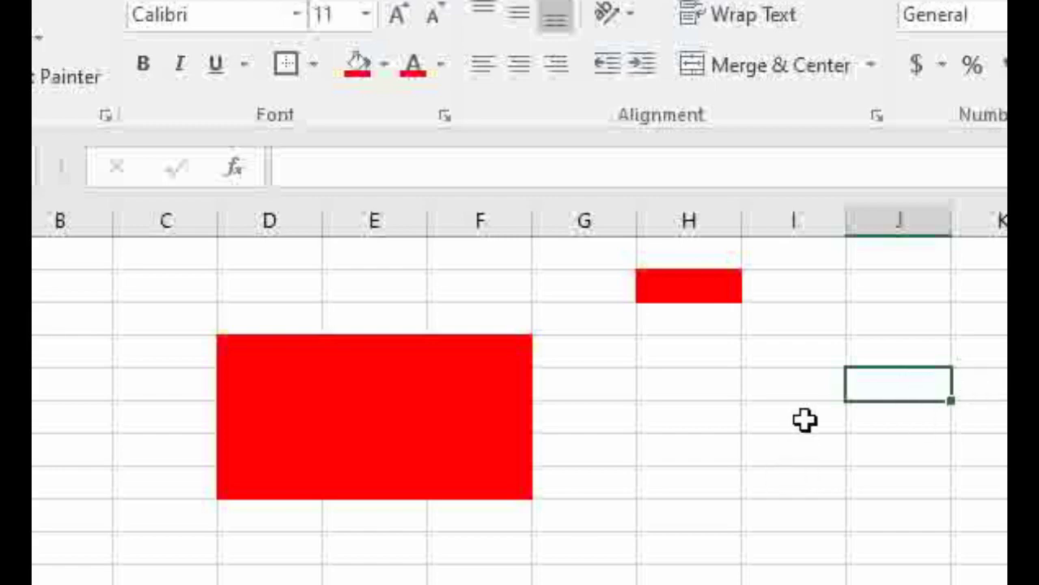
click(805, 418)
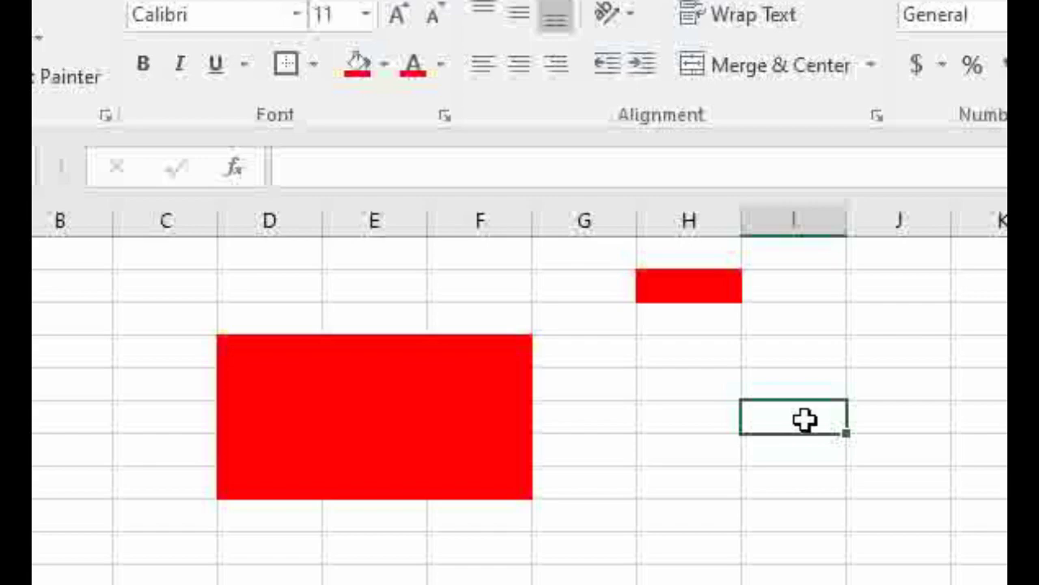
text(2)
key(Return)
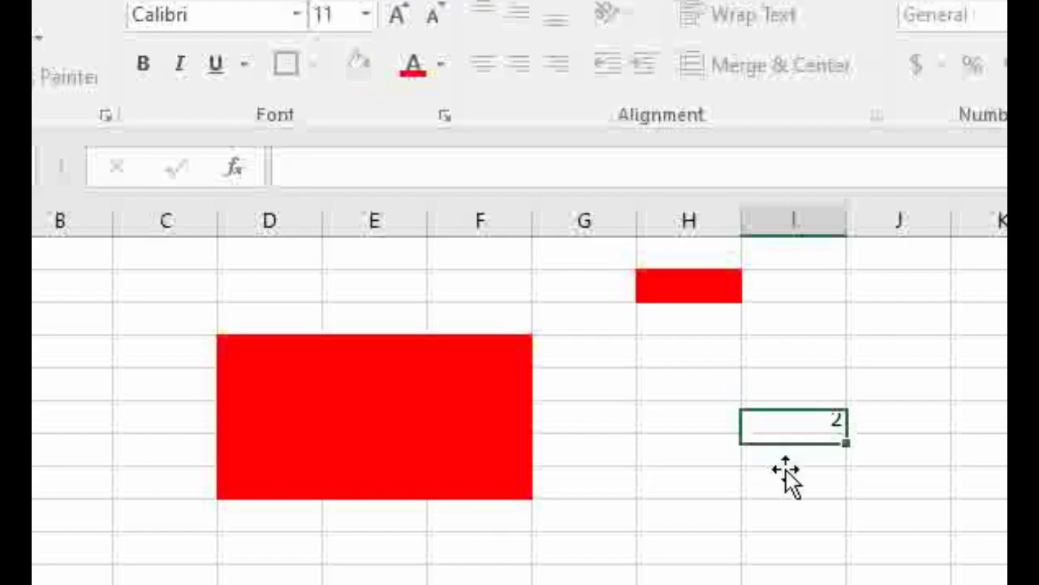
text(3)
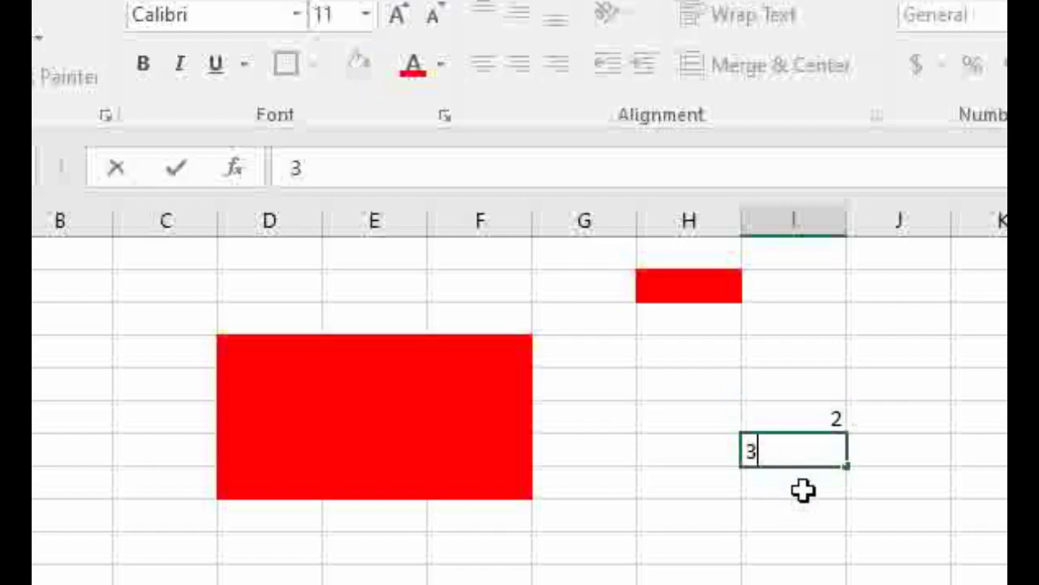
key(Return)
text(4)
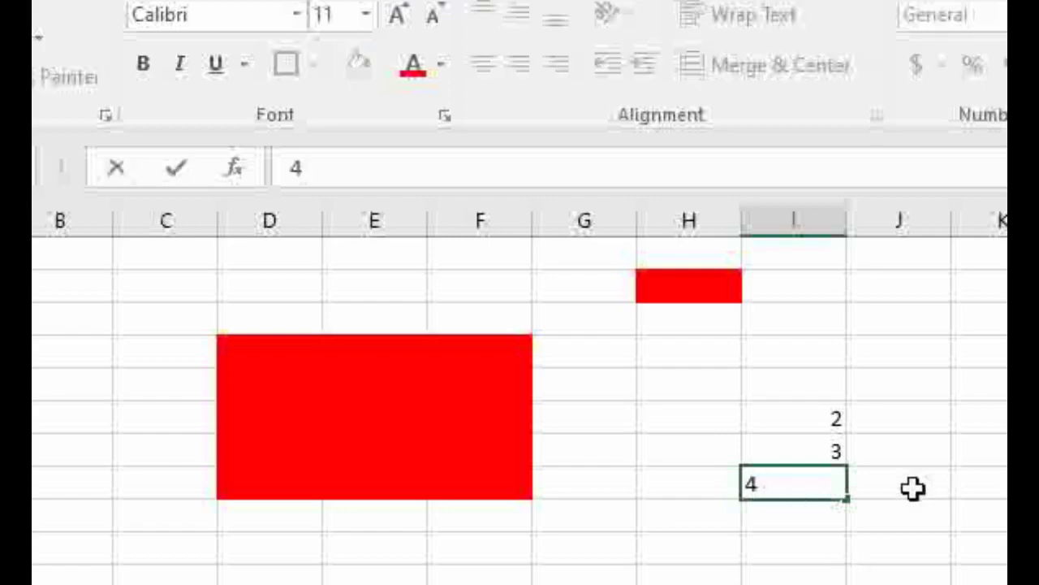
click(904, 457)
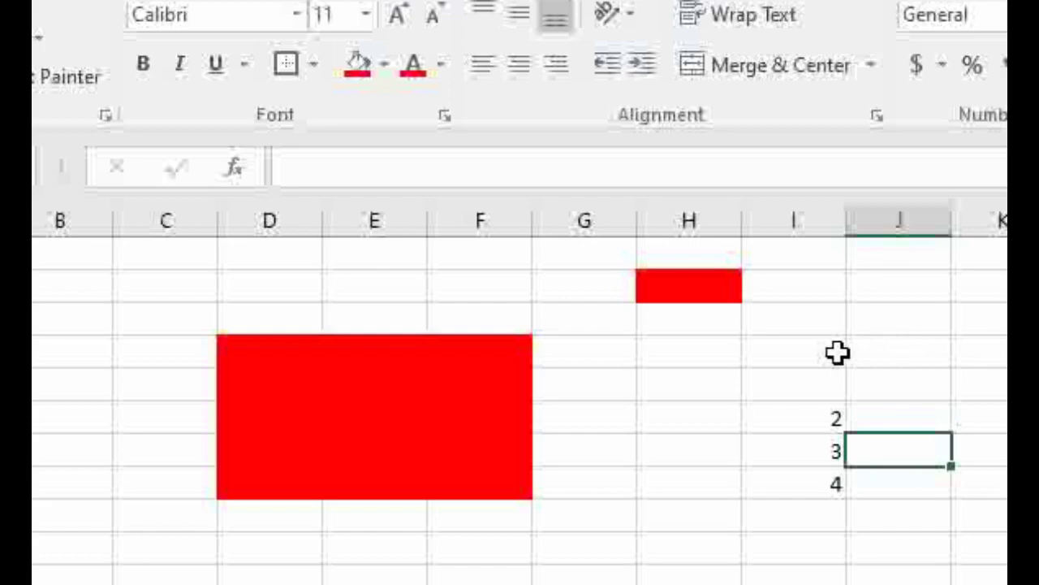
click(692, 286)
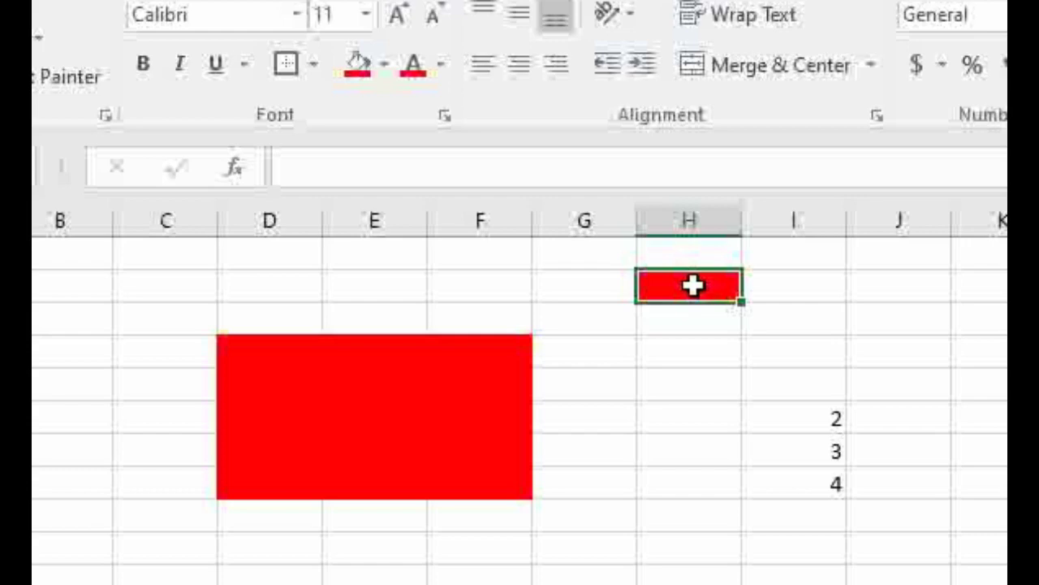
text(20)
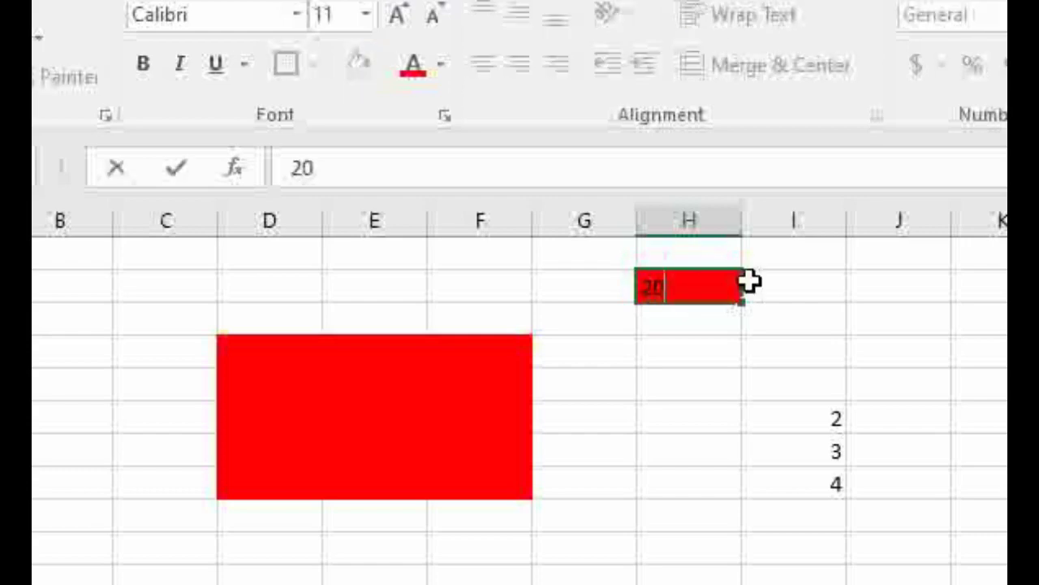
click(745, 284)
click(699, 296)
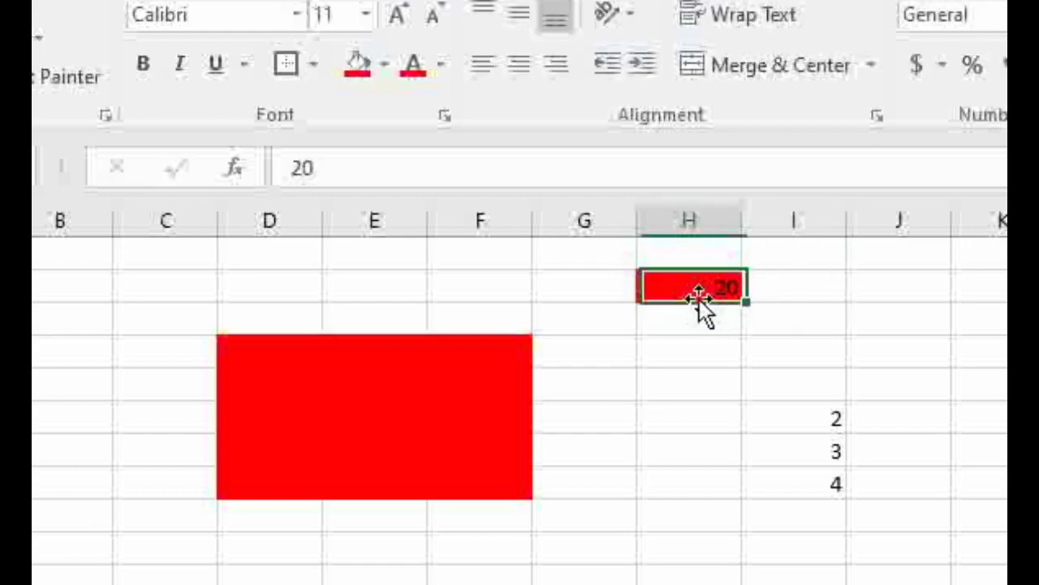
click(381, 70)
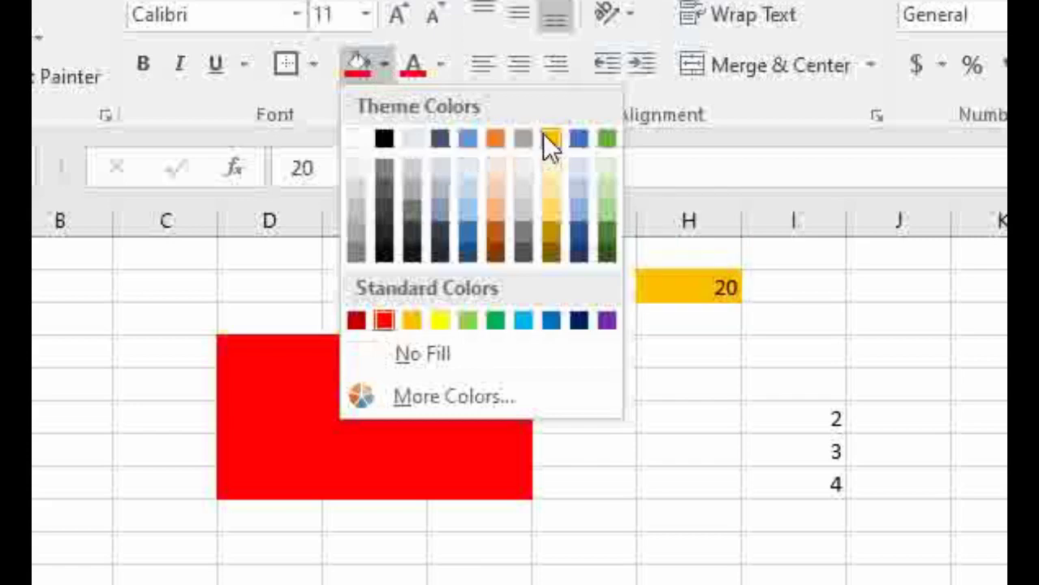
click(556, 207)
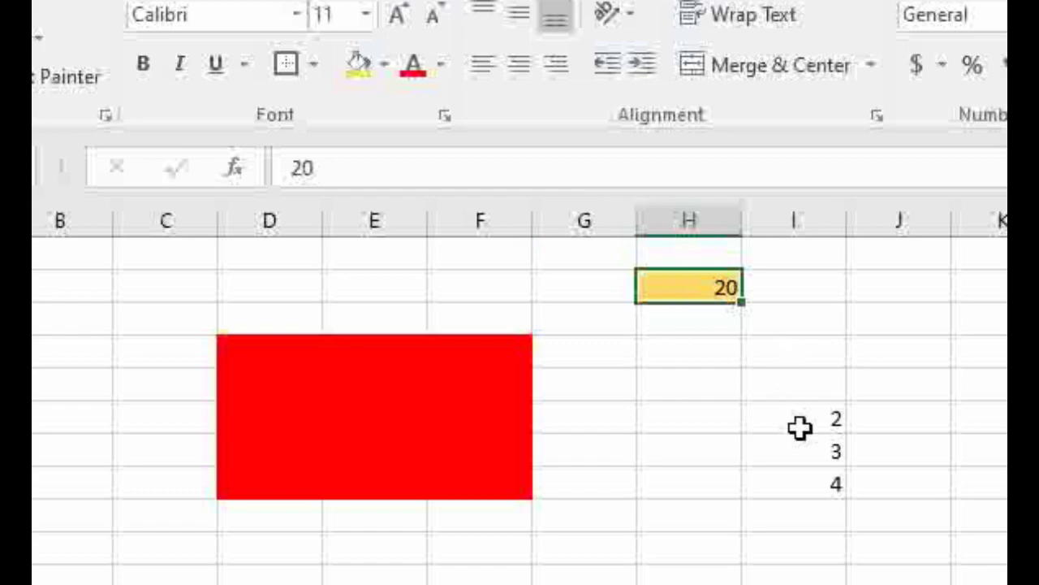
click(823, 420)
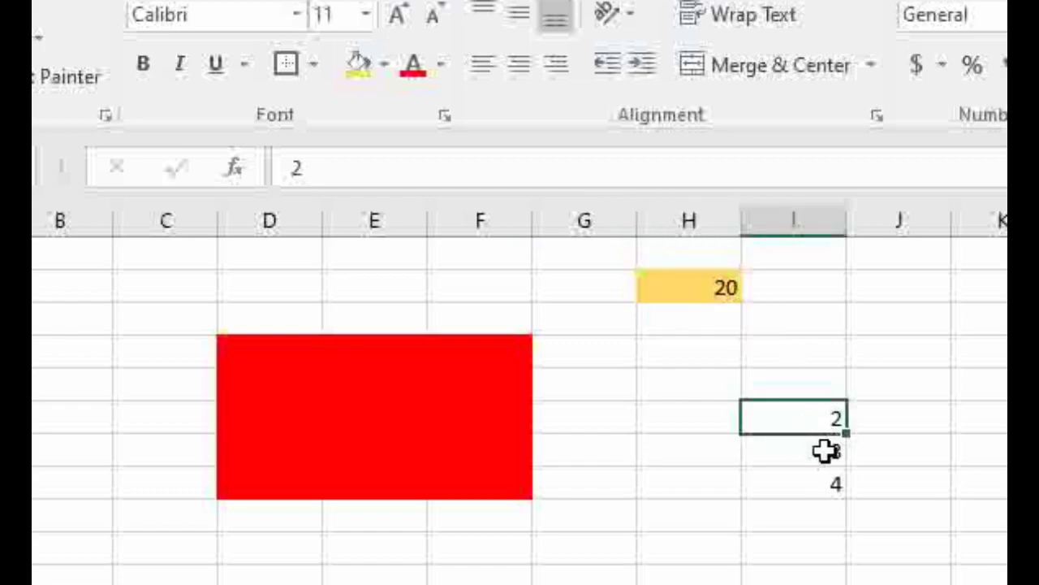
click(823, 453)
click(823, 479)
click(825, 451)
click(826, 419)
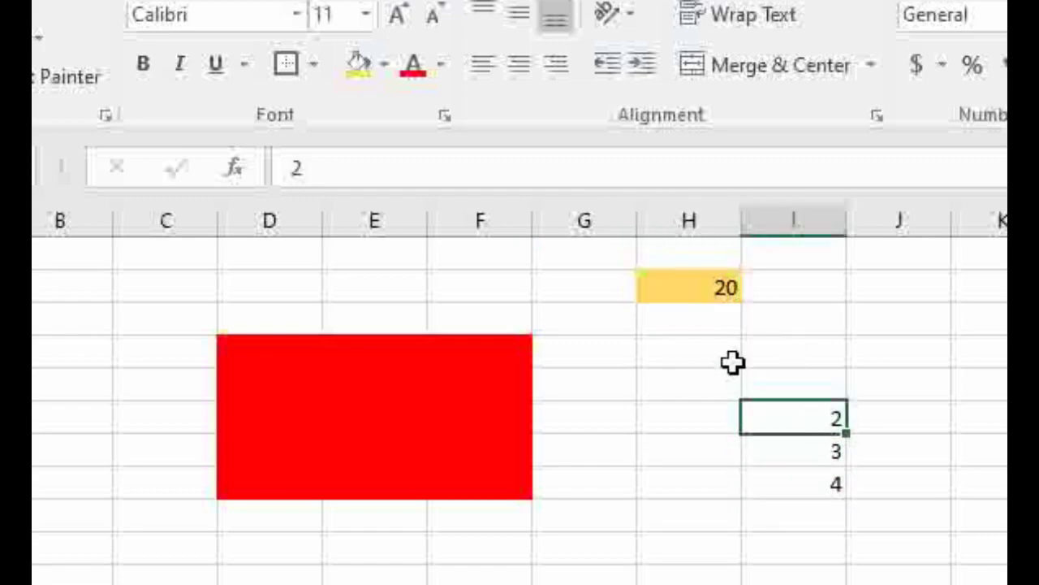
click(706, 286)
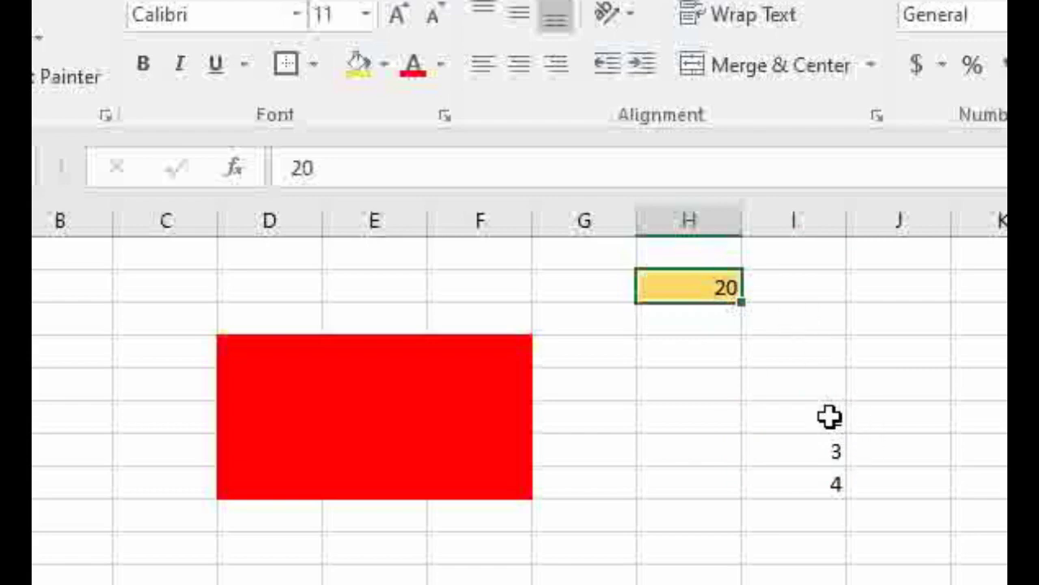
click(897, 416)
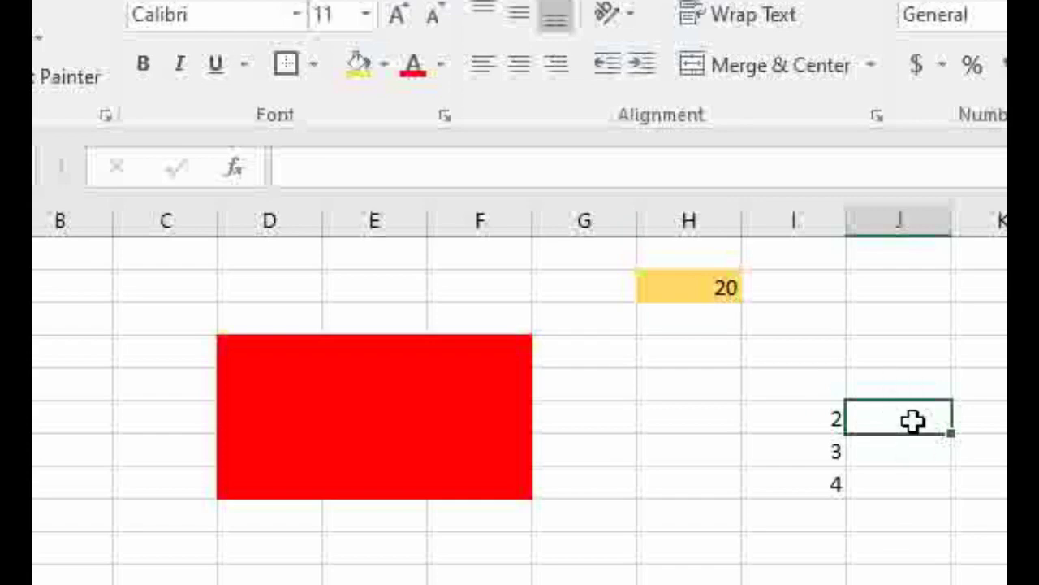
Type = in cell J6 to begin a formula.
text(=)
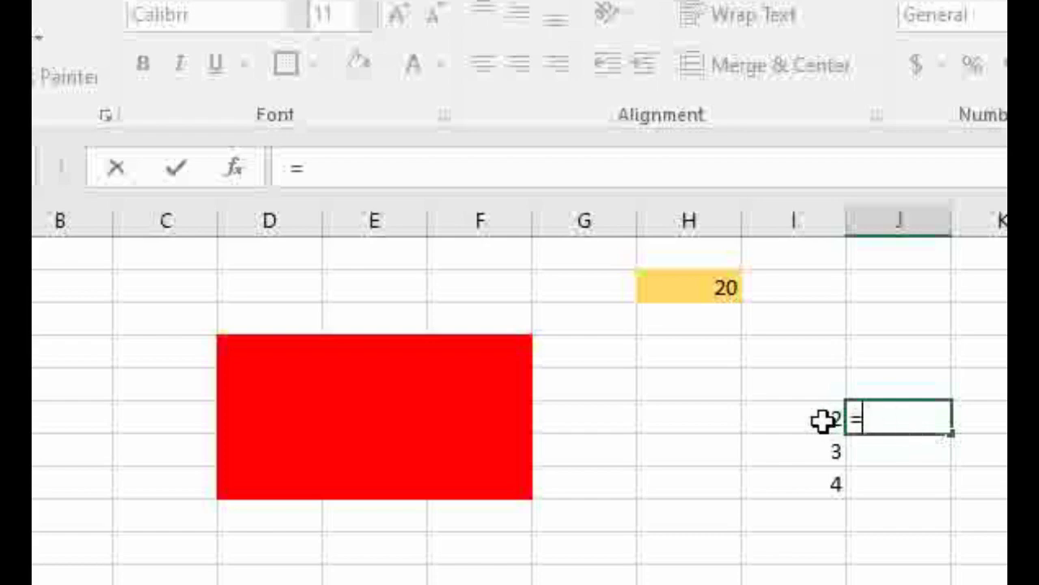
Enter the formula =sum(I6)*$ in J6, referencing cell I6.
text(sum)
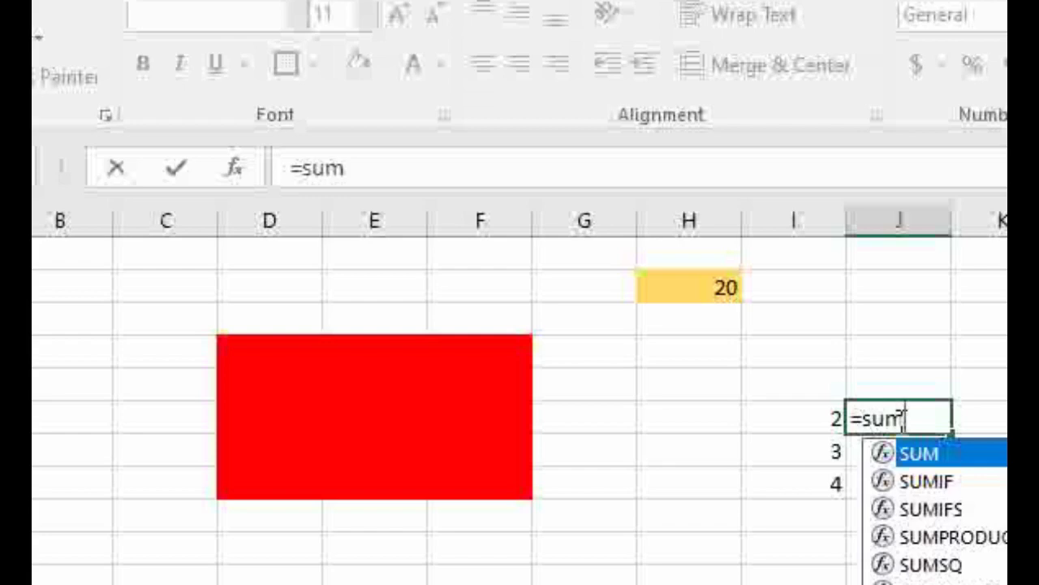
text(()
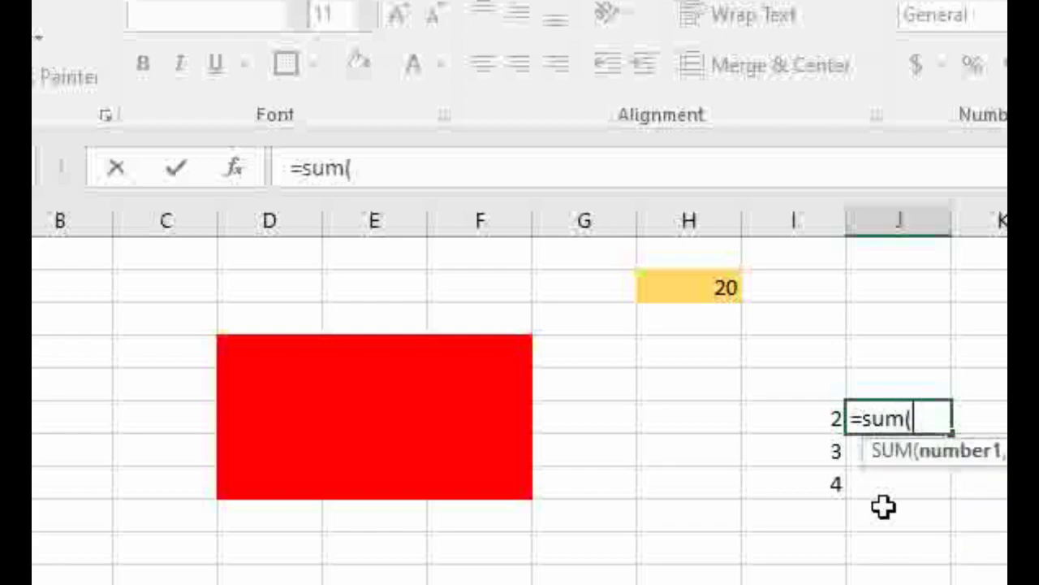
click(823, 423)
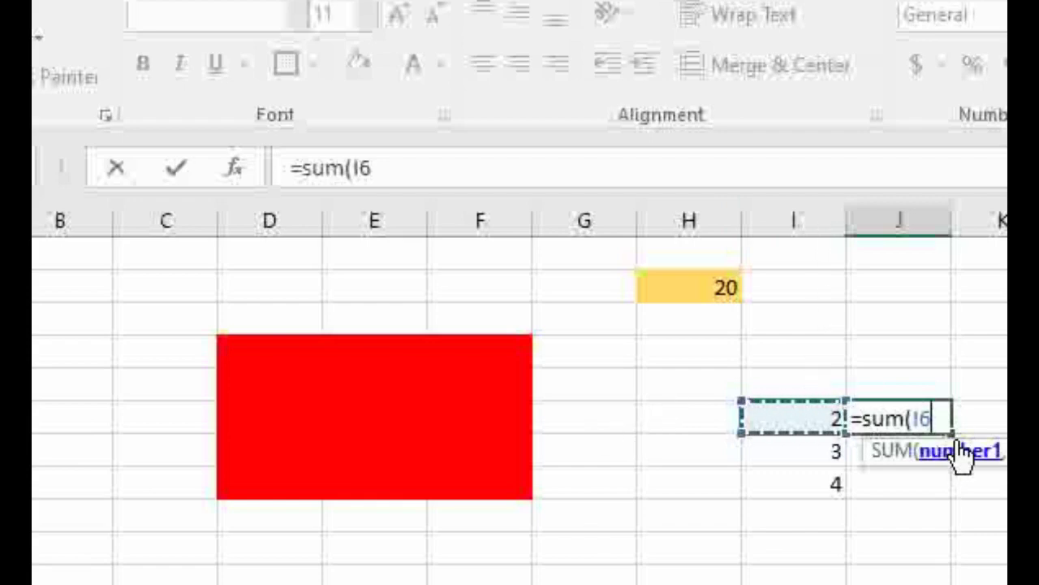
text())
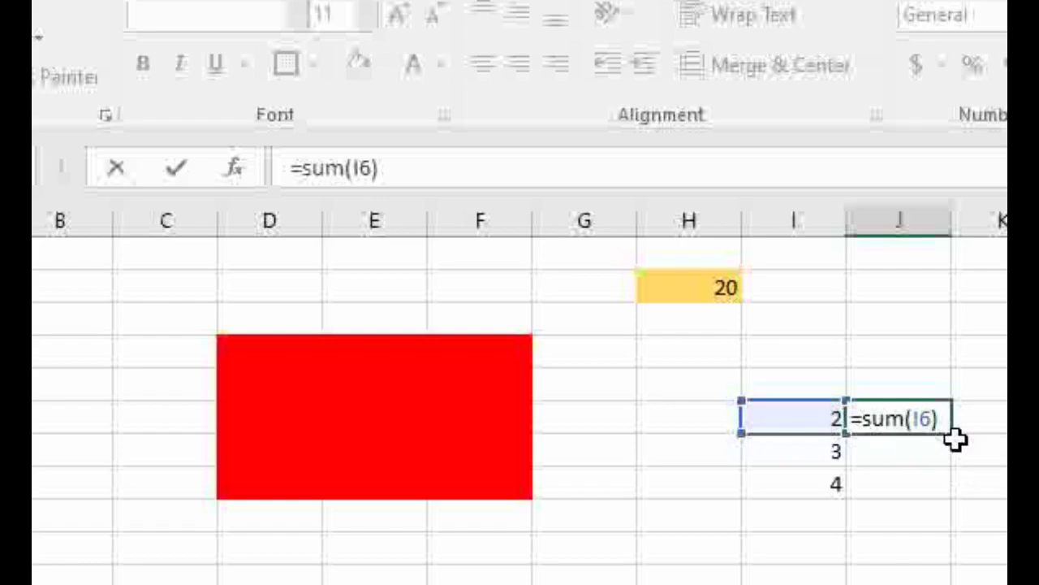
text(*)
text($)
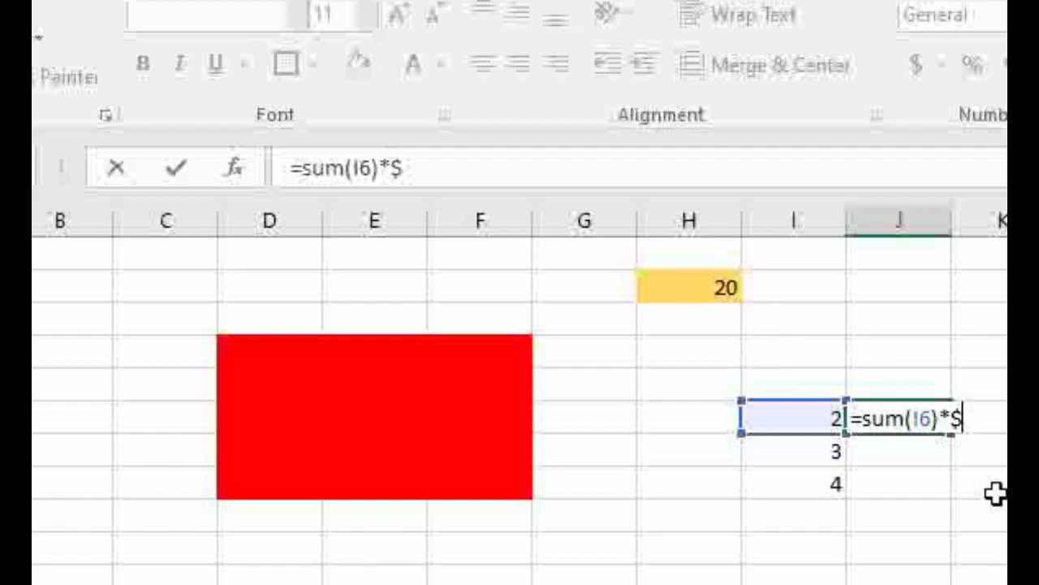
click(716, 288)
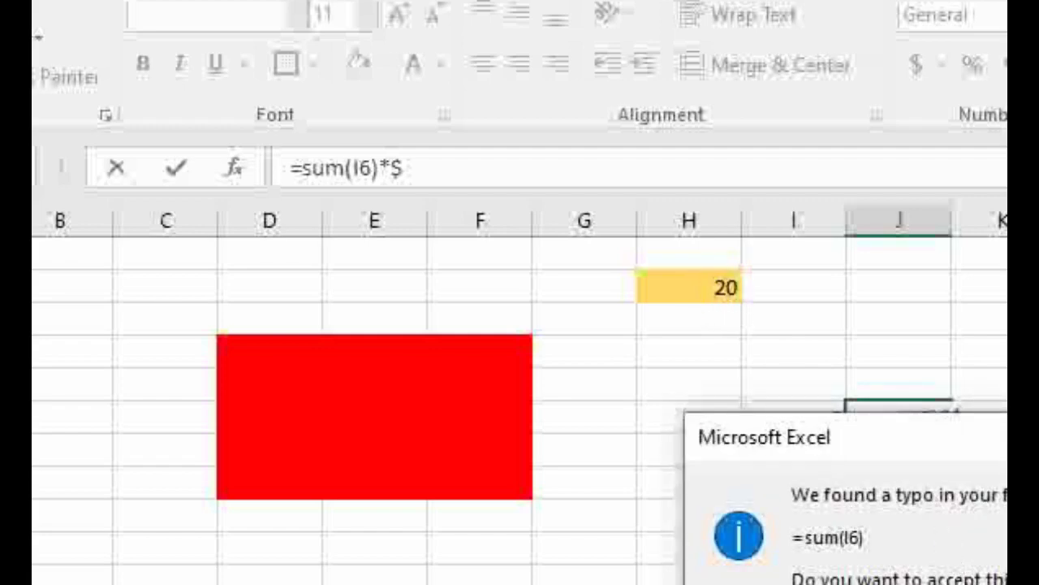
Accept the =SUM(I6) correction, then rewrite J6 as =$H2*I6 to show 40.
key(Return)
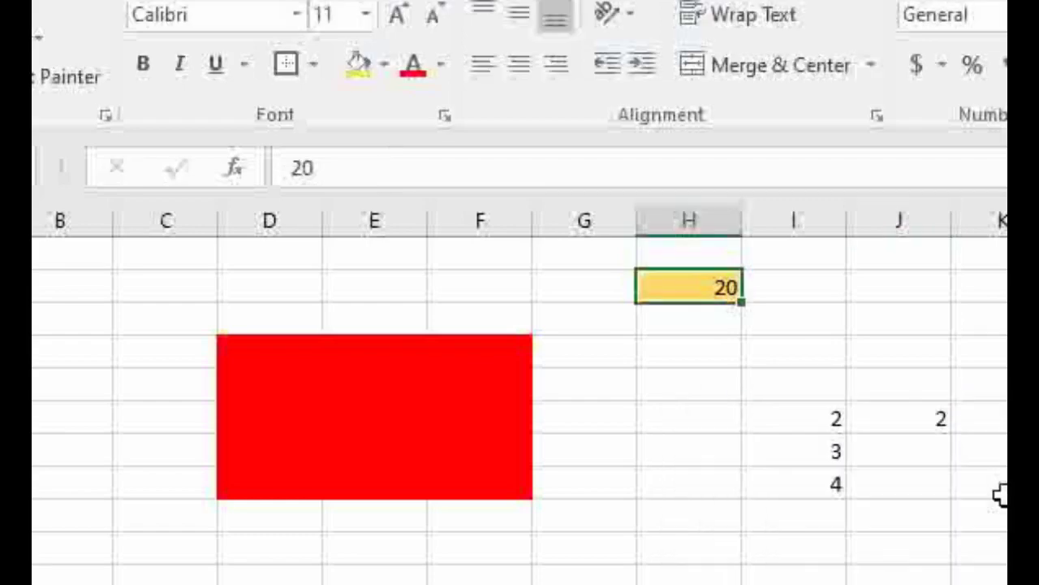
click(894, 422)
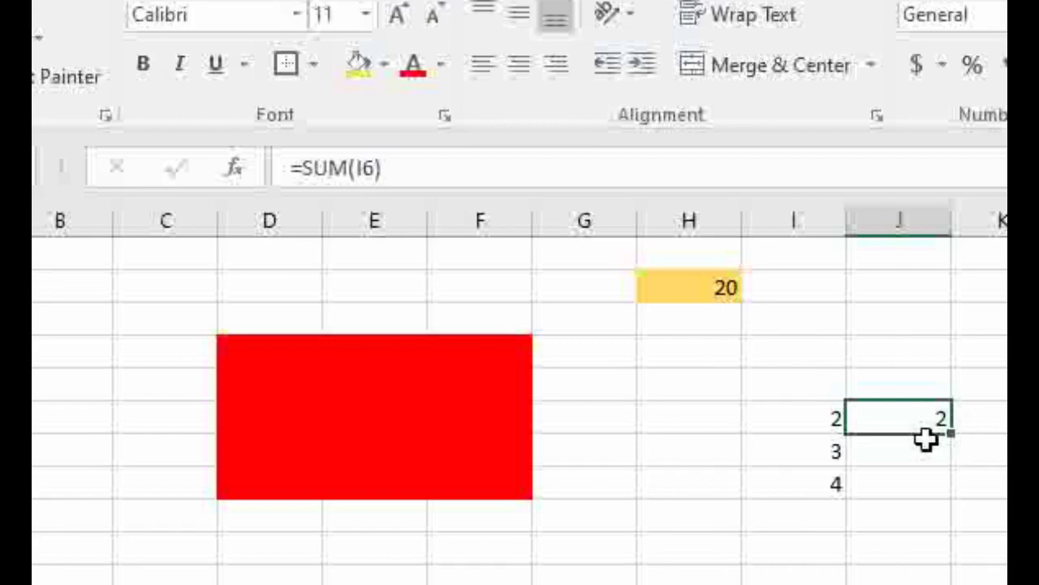
text(=)
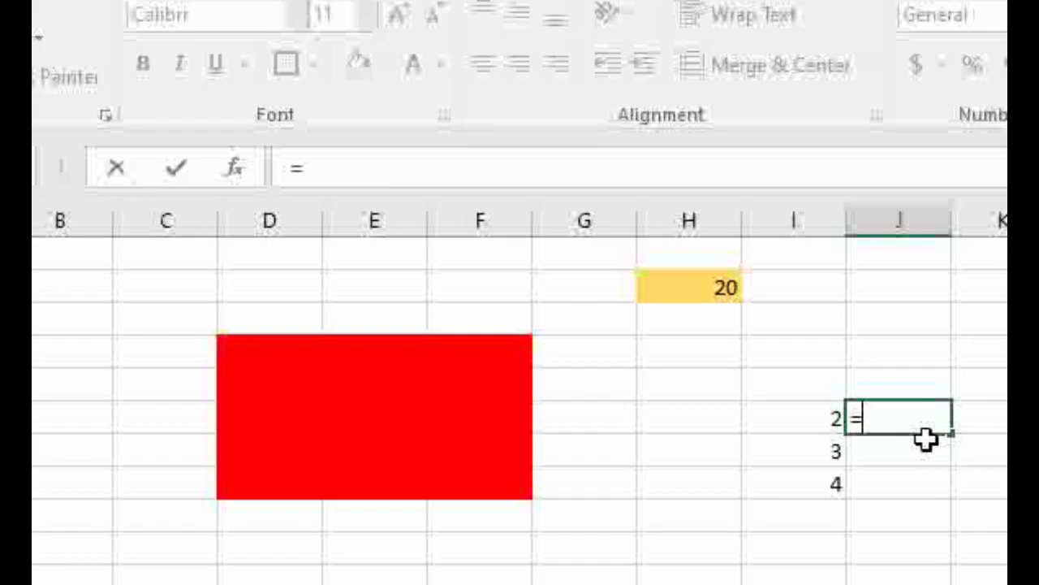
text($)
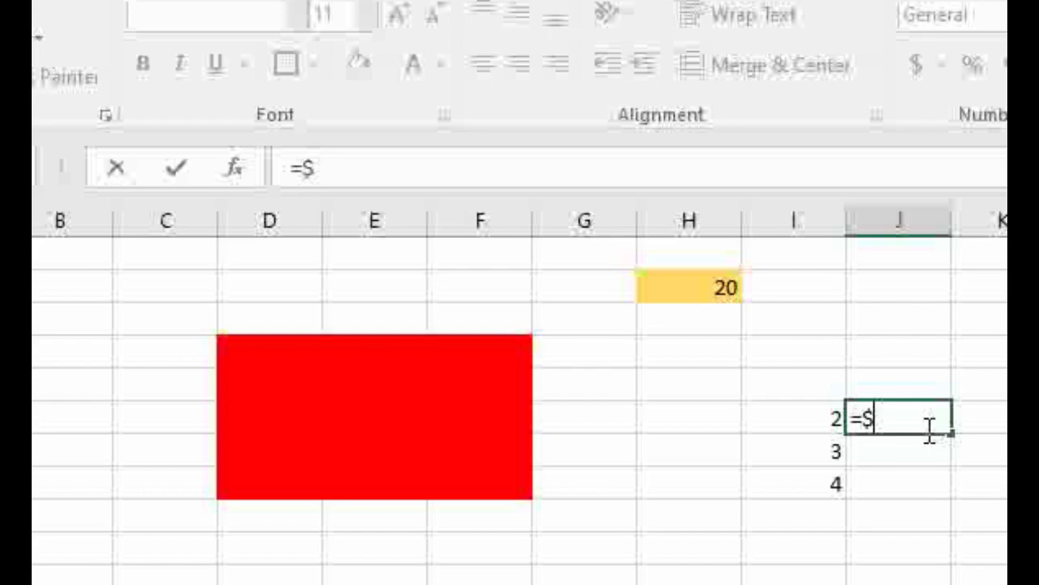
text(H)
text(2)
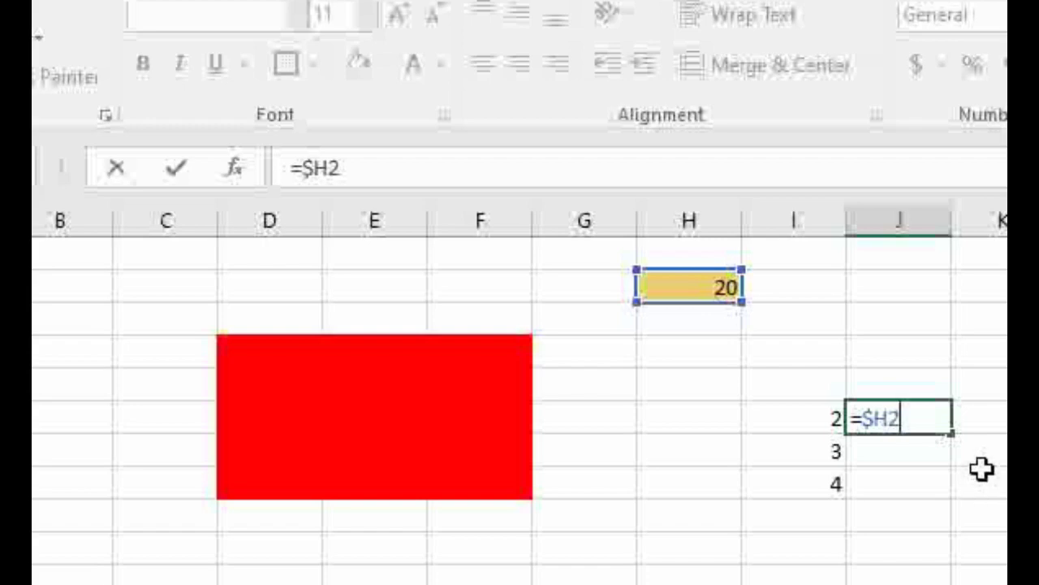
text(*)
click(808, 417)
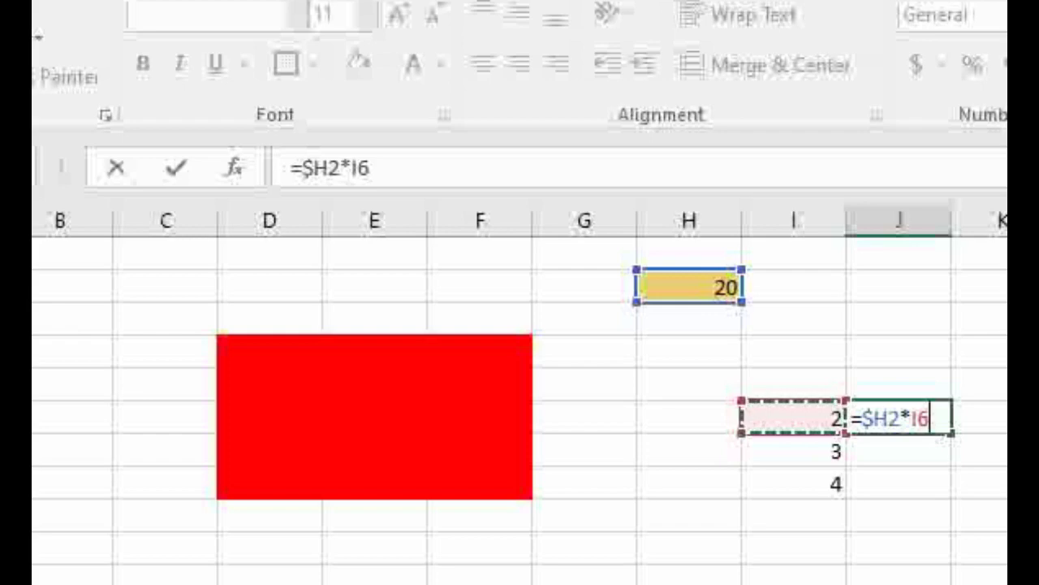
key(Return)
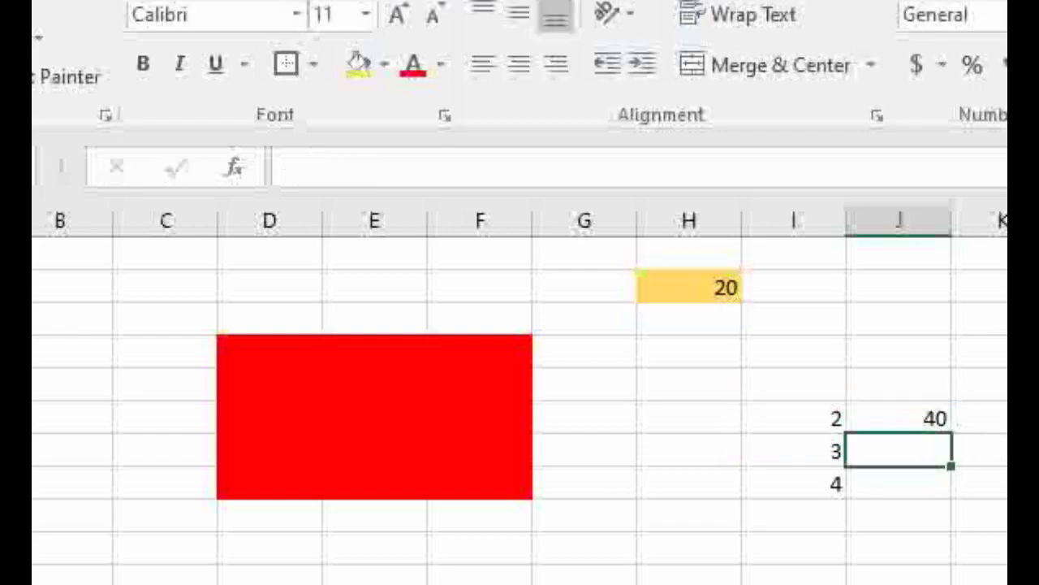
click(919, 423)
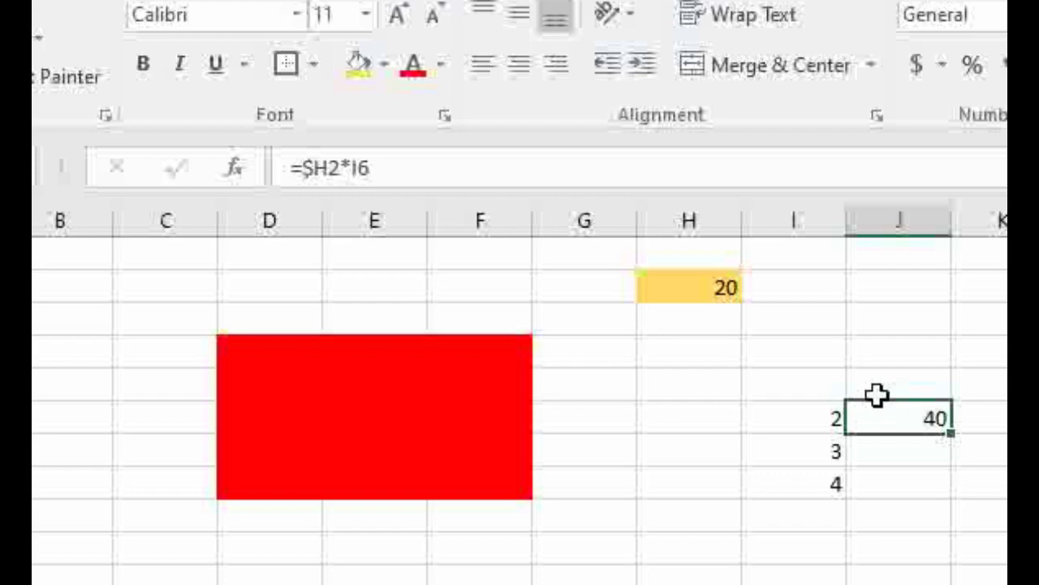
Cancel the formula edit and delete the values in G1:J8.
drag(391, 167, 273, 167)
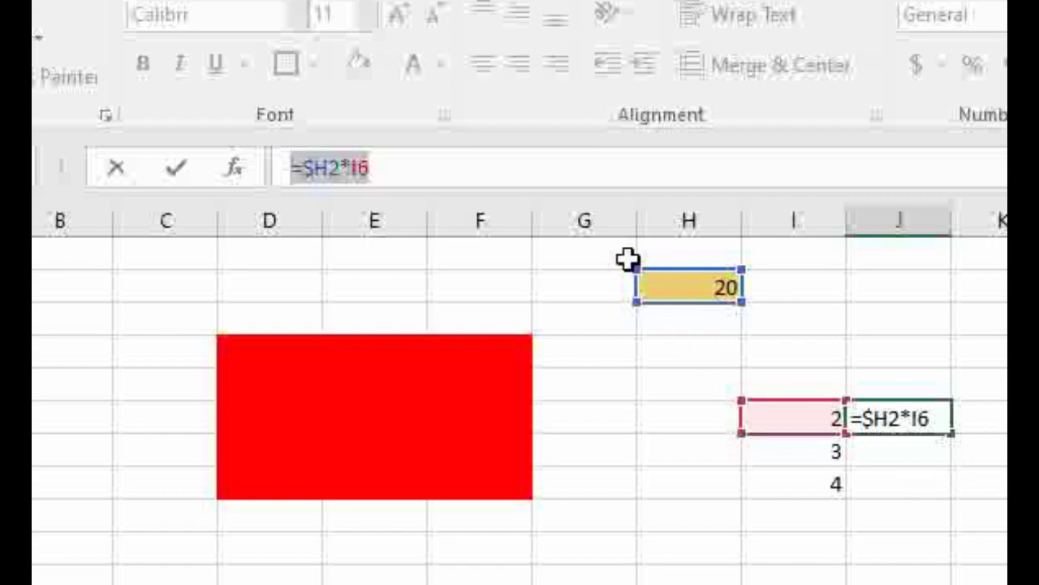
drag(628, 260, 921, 480)
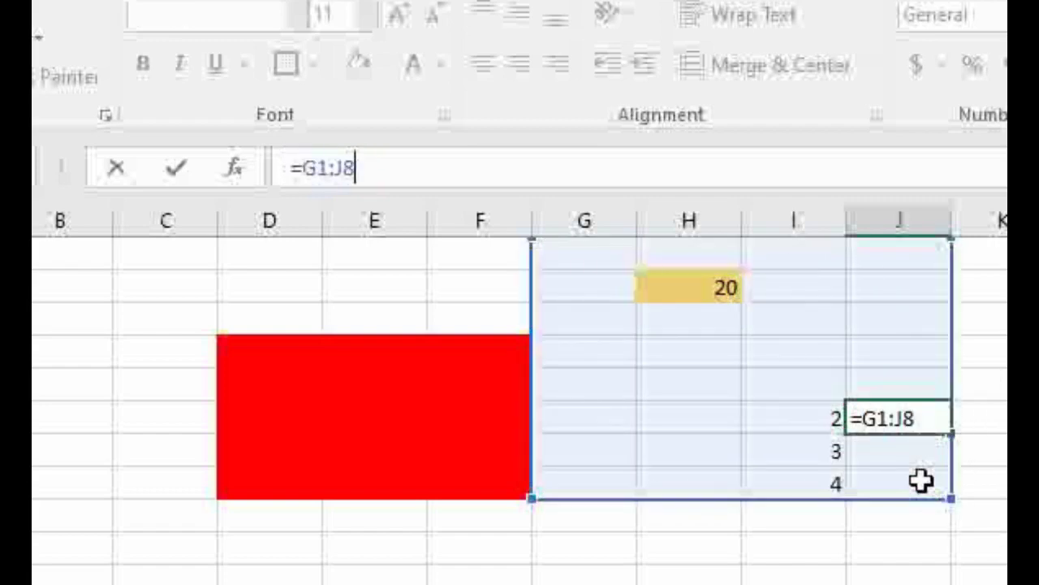
key(Escape)
click(920, 481)
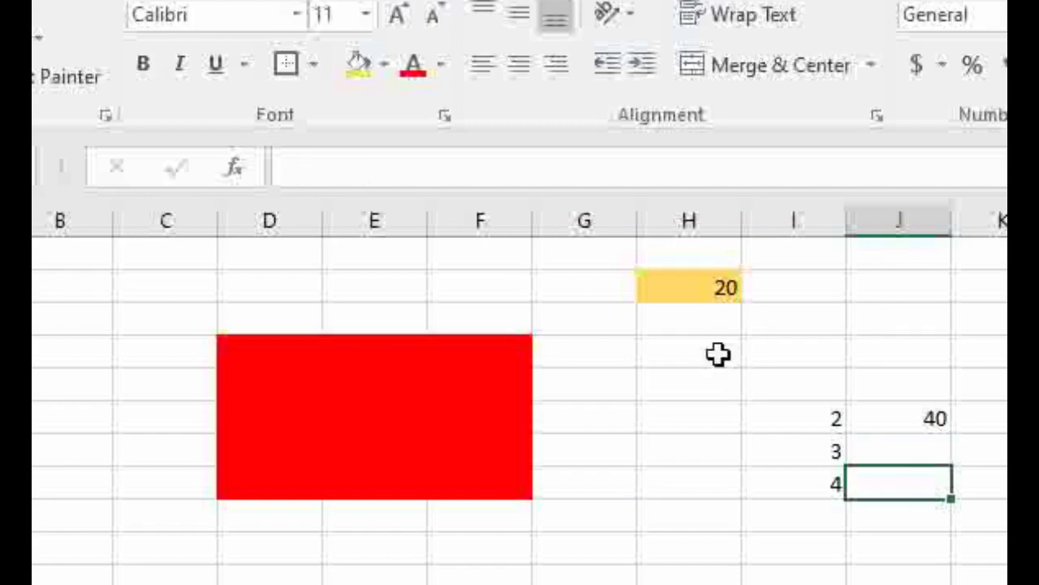
shift+click(623, 248)
key(Delete)
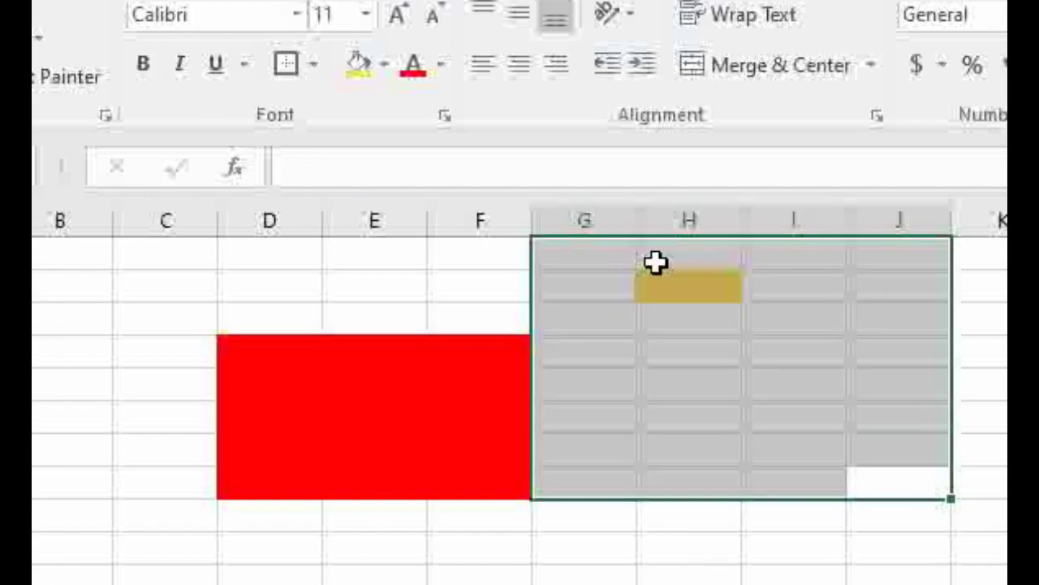
Remove all fill colours from D1:H9 using No Fill.
click(714, 343)
click(474, 379)
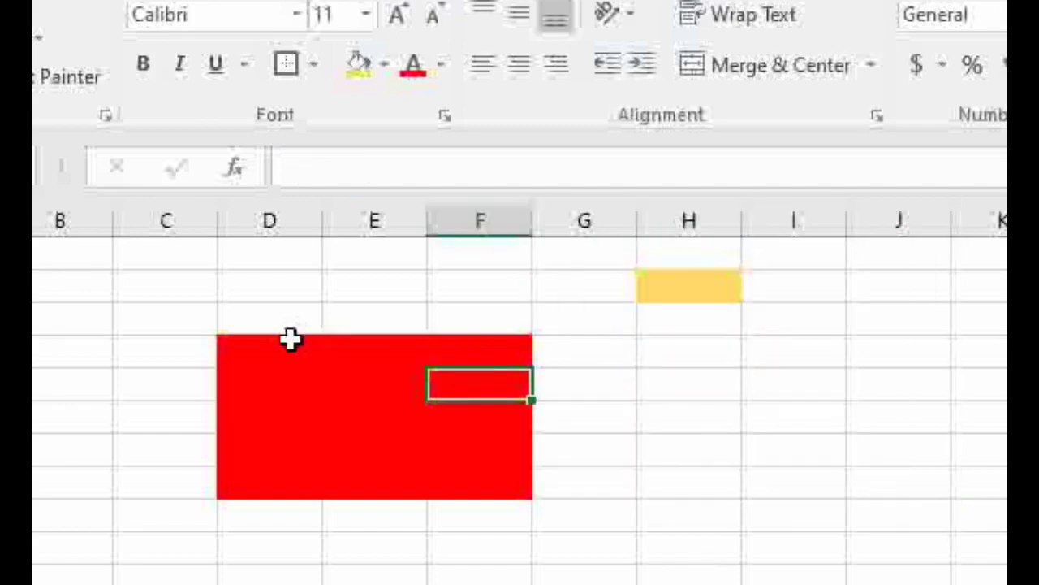
click(259, 244)
shift+click(706, 504)
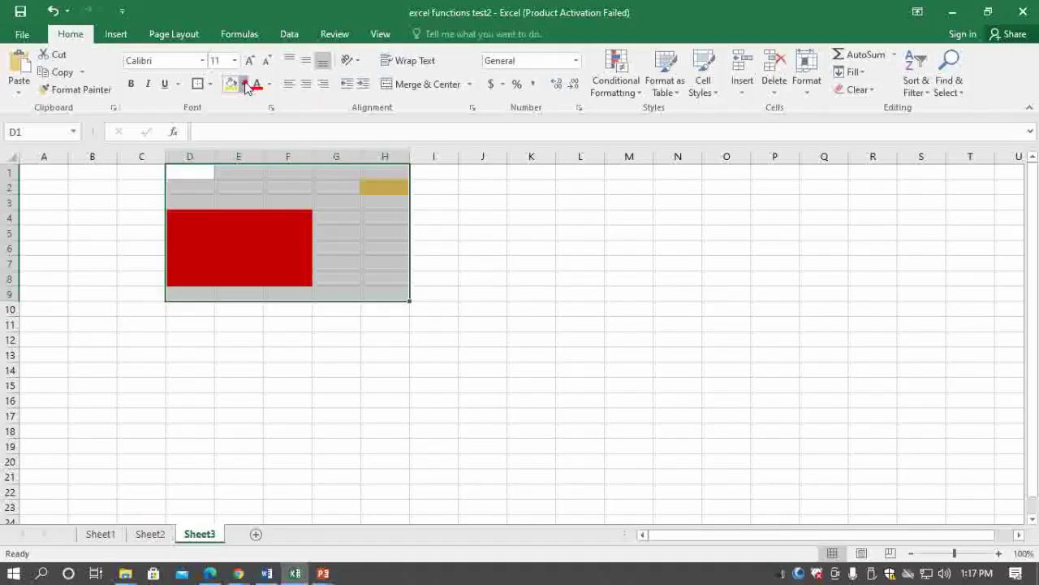
click(243, 84)
click(255, 216)
click(454, 221)
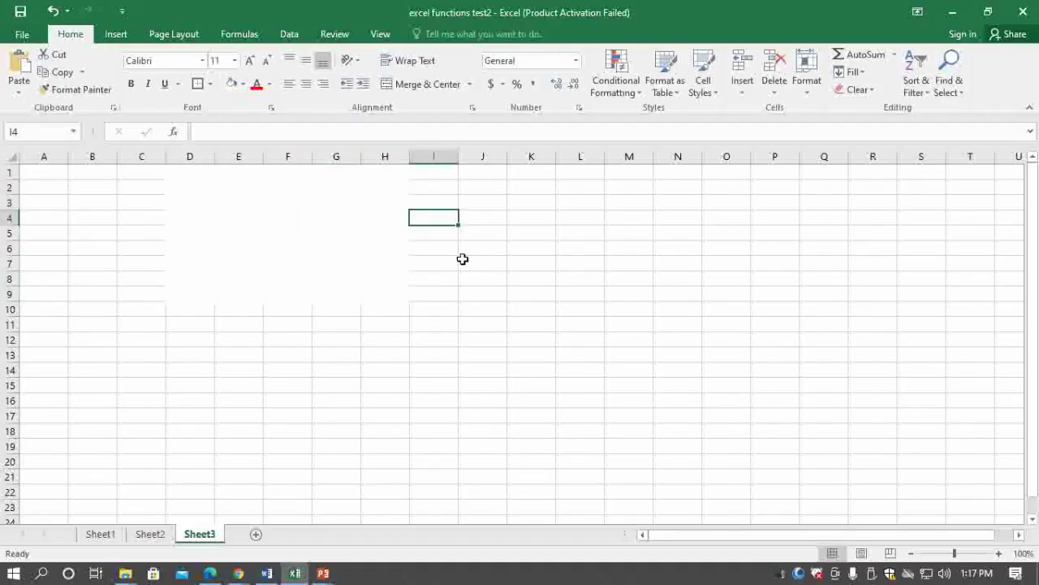
click(311, 258)
click(482, 230)
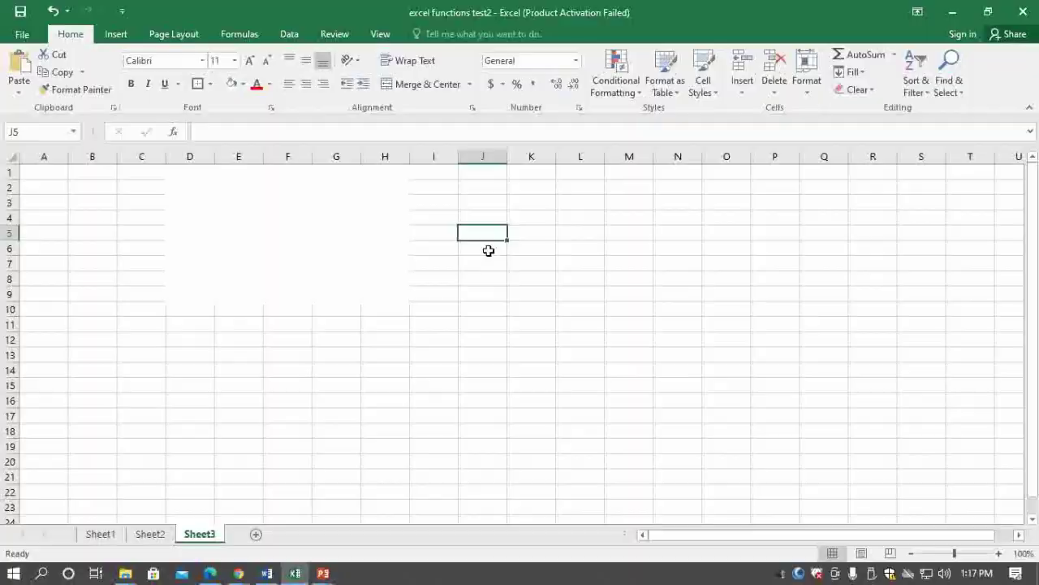
Show the Range slide defining a range as cells searched for criteria, then return to Excel.
key(Right)
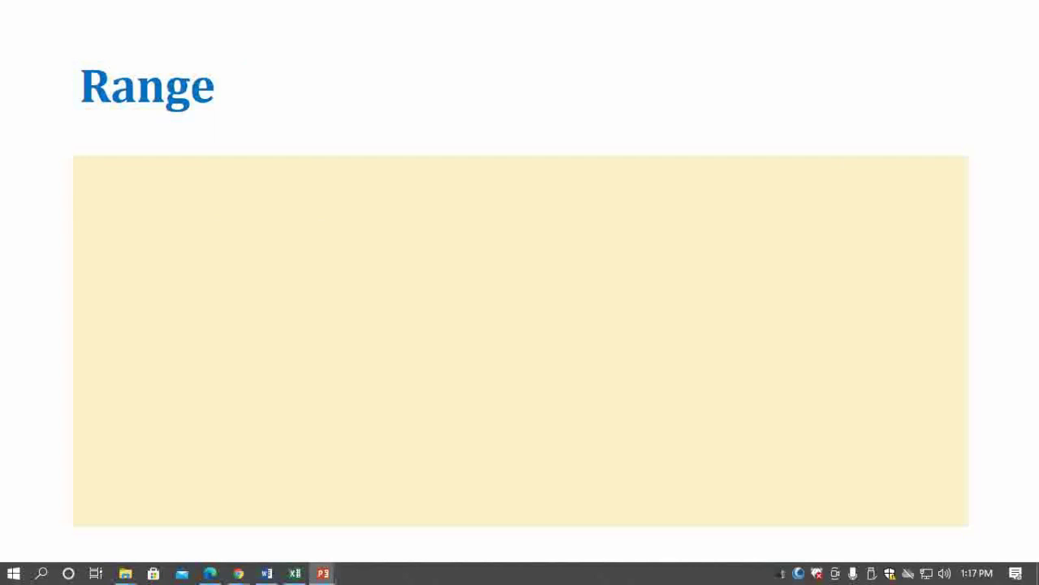
key(Right)
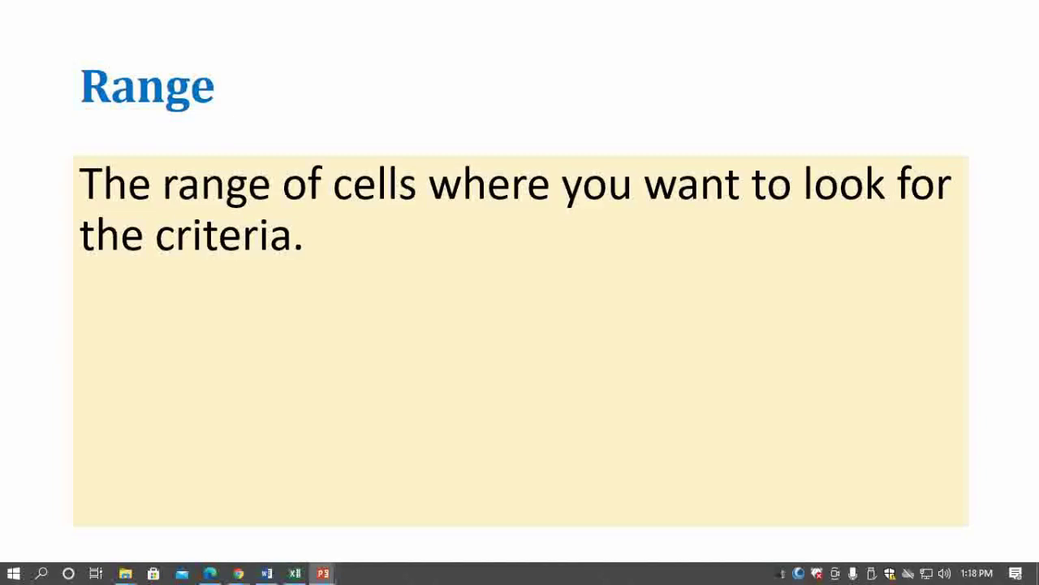
key(alt+Tab)
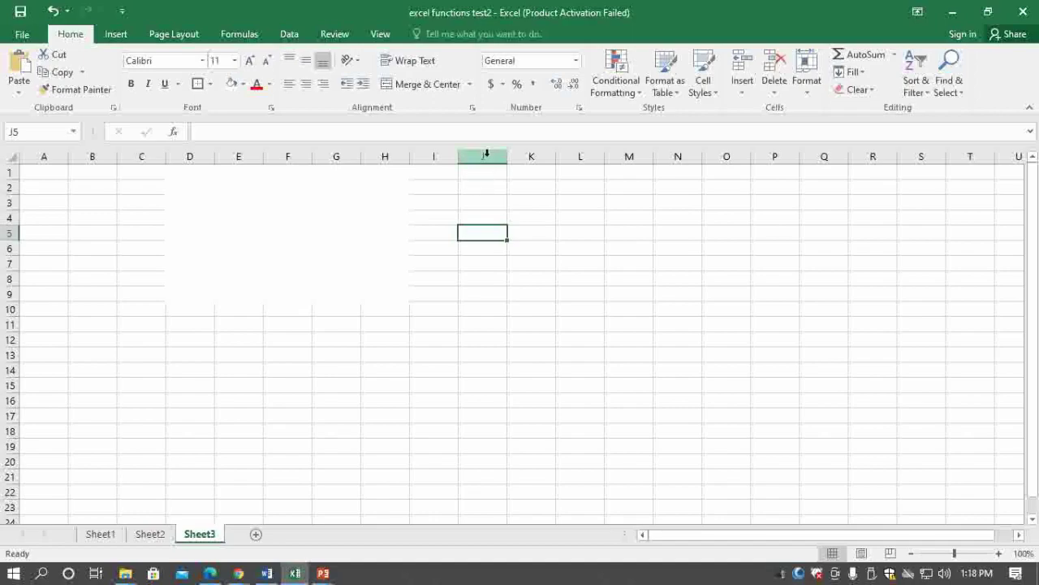
Select column J, then the range J2:J14.
click(485, 154)
click(475, 189)
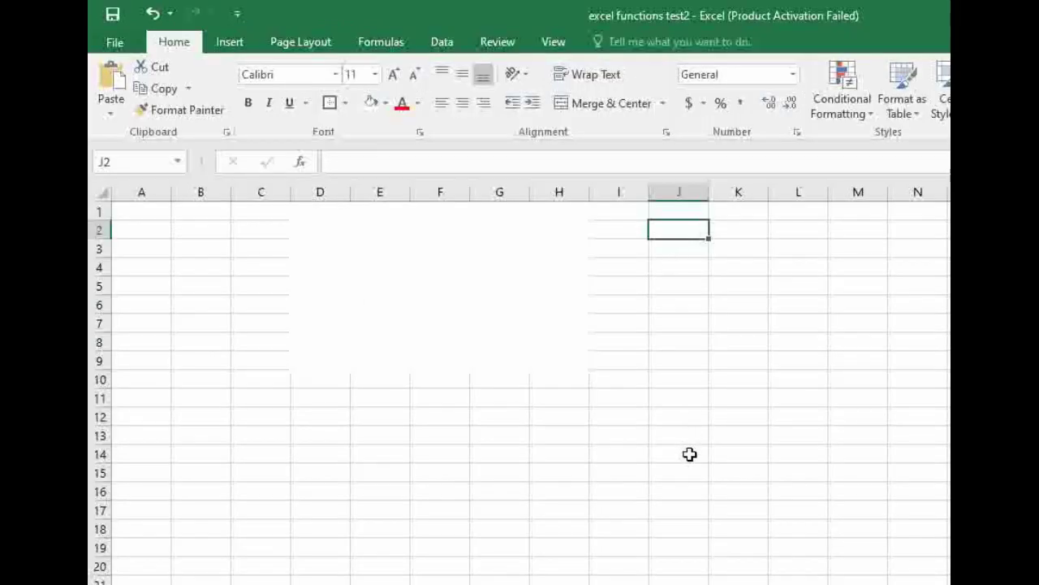
shift+click(690, 454)
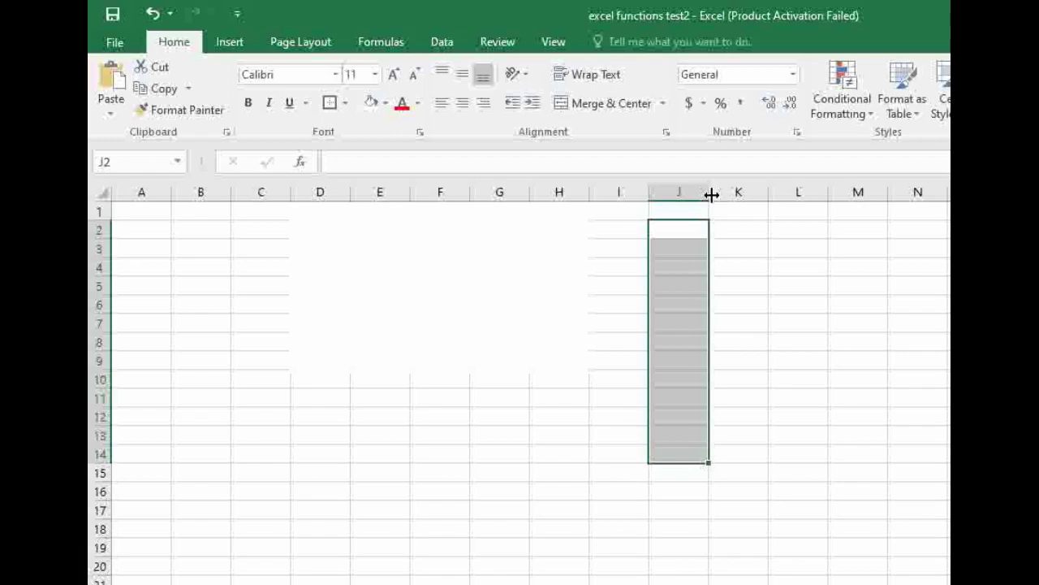
Select the range B12:K12 along row 12 of the empty sheet.
click(196, 417)
drag(196, 417, 711, 414)
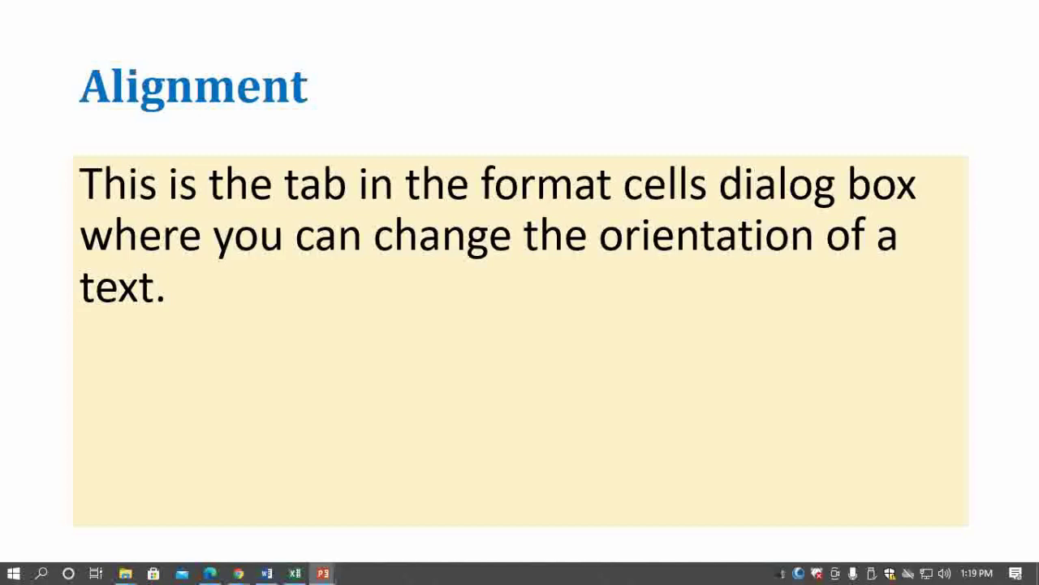
key(alt+Tab)
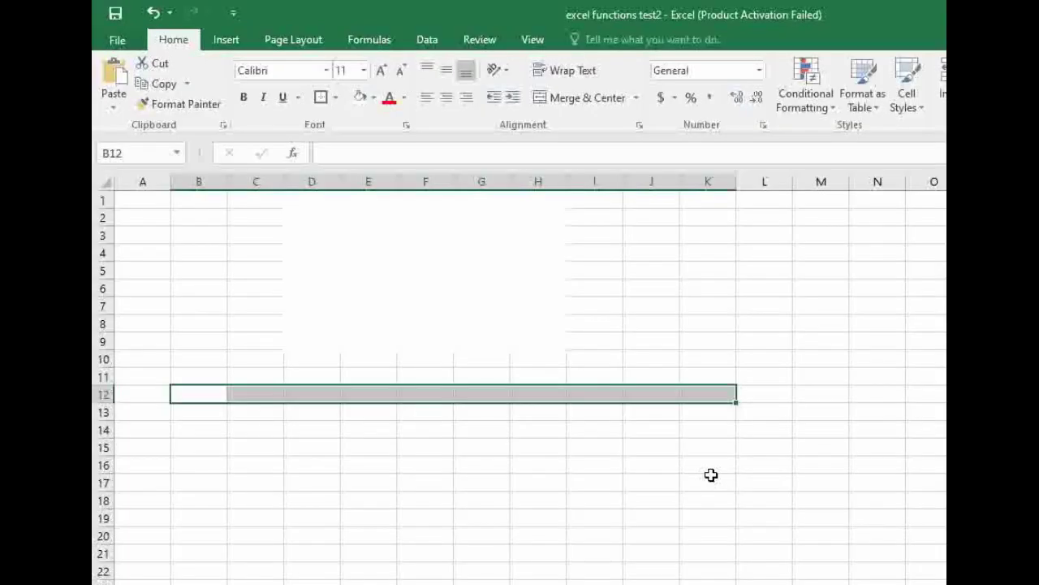
Type three student first names into B3, C3 and D3, then select B3:D3.
click(193, 240)
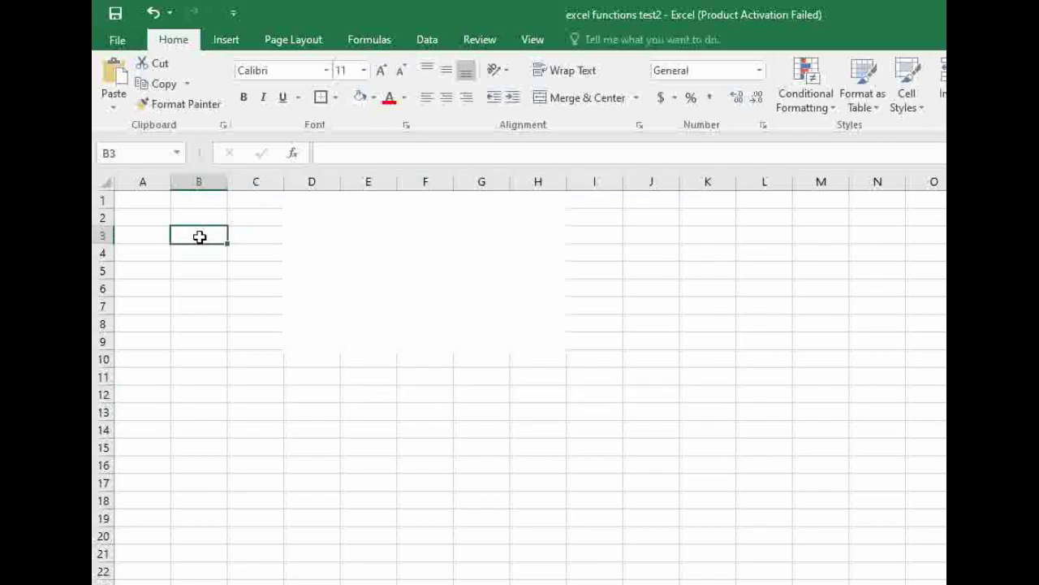
text(Kenjie)
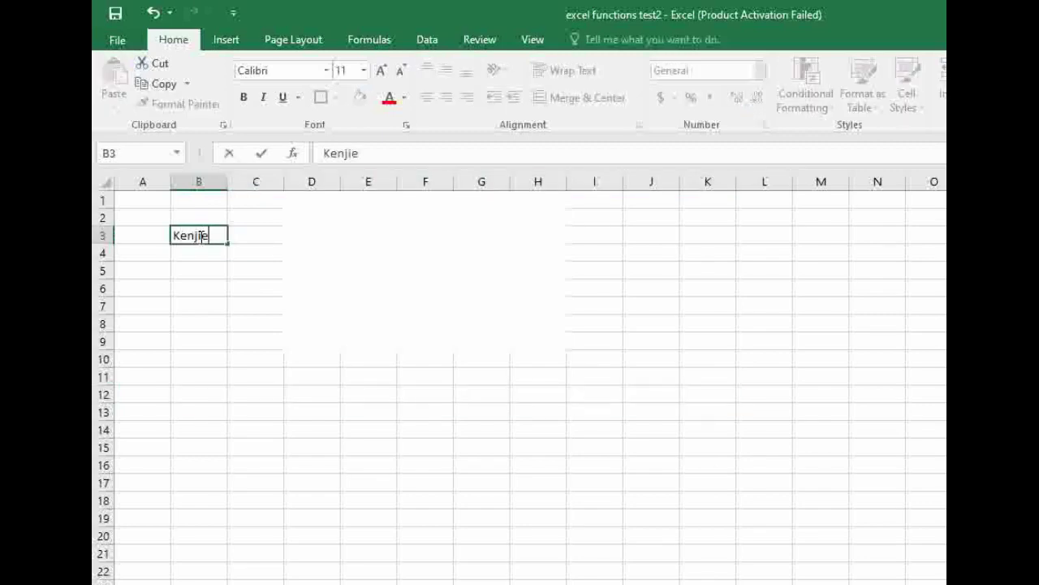
key(Tab)
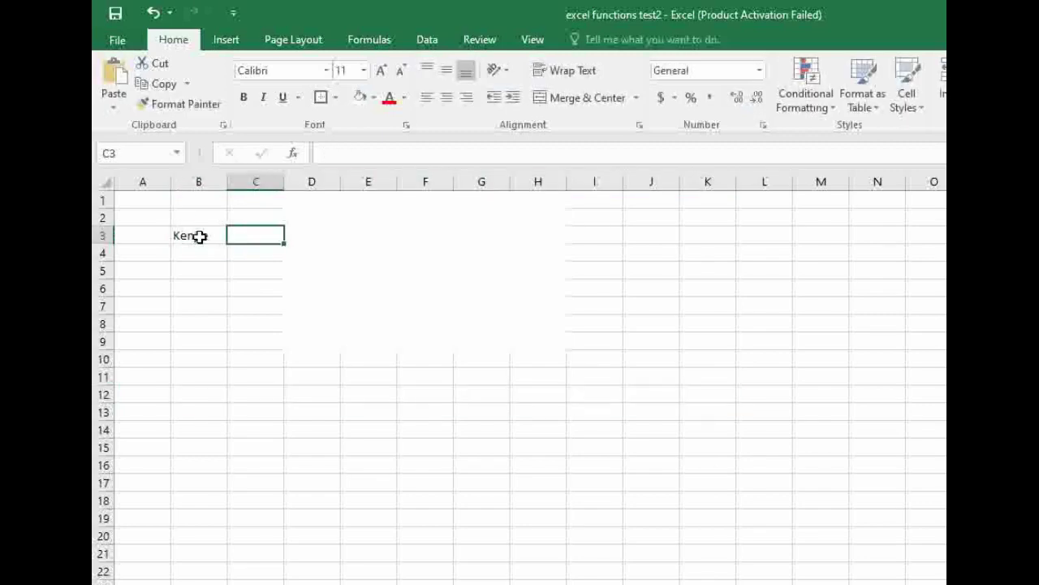
text(Piolo)
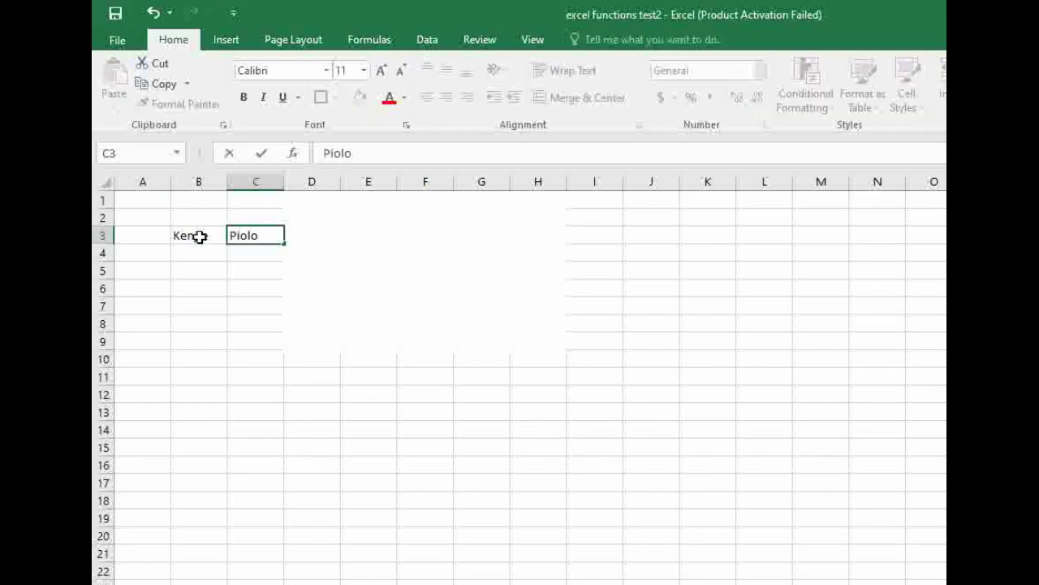
key(Tab)
text(An)
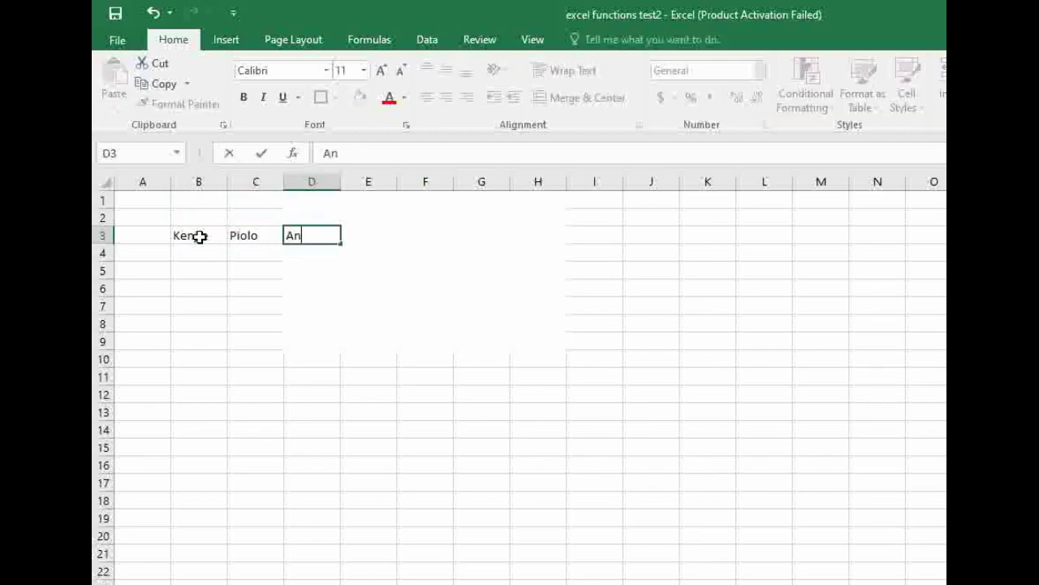
text(drew)
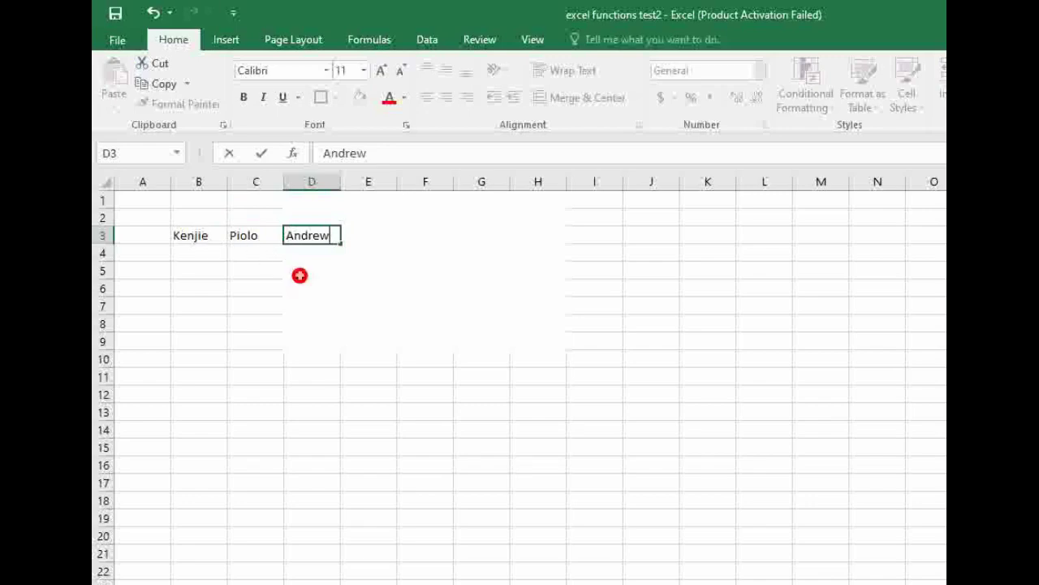
click(297, 272)
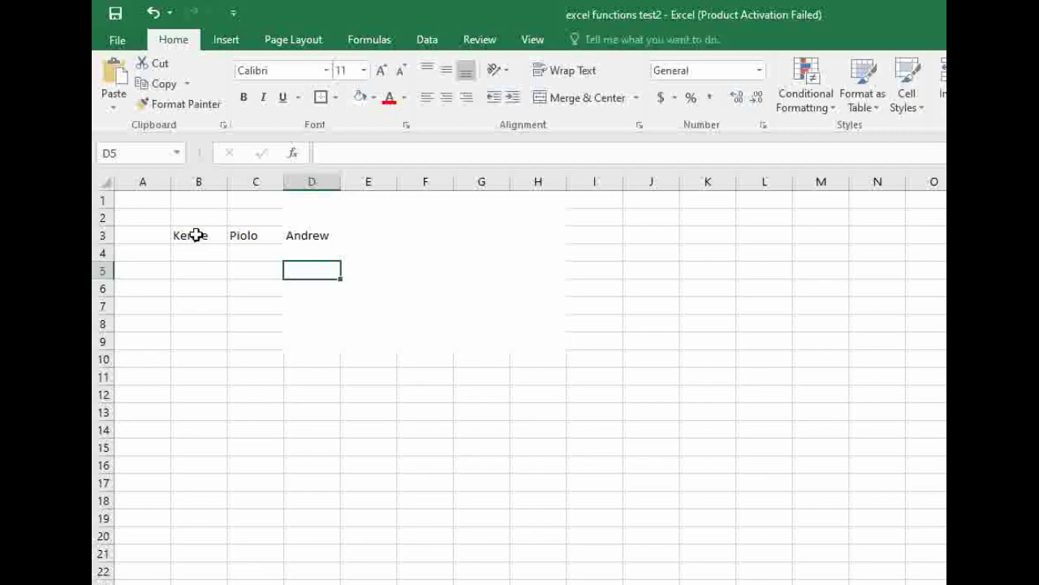
click(197, 235)
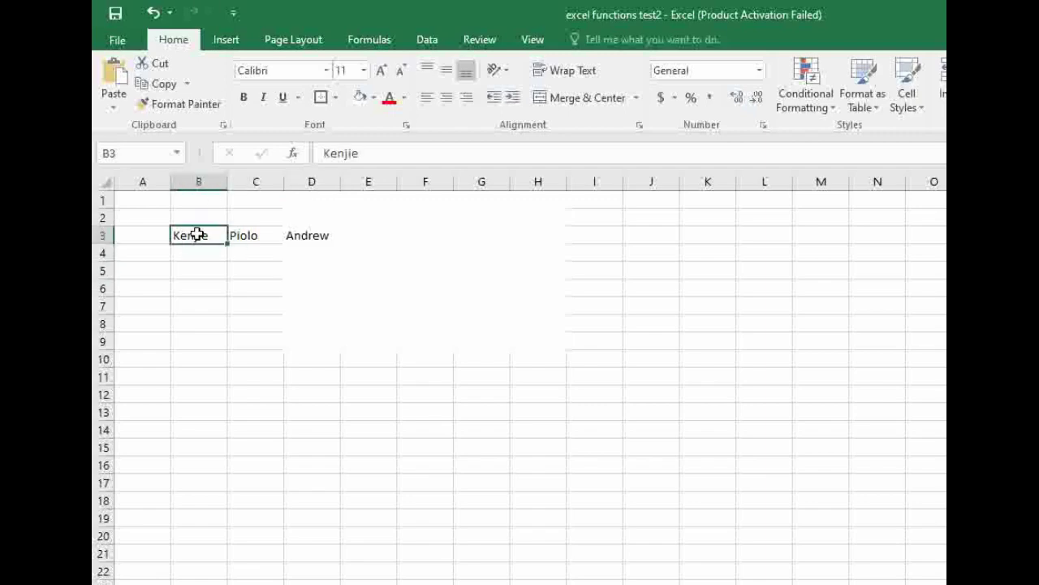
shift+click(309, 235)
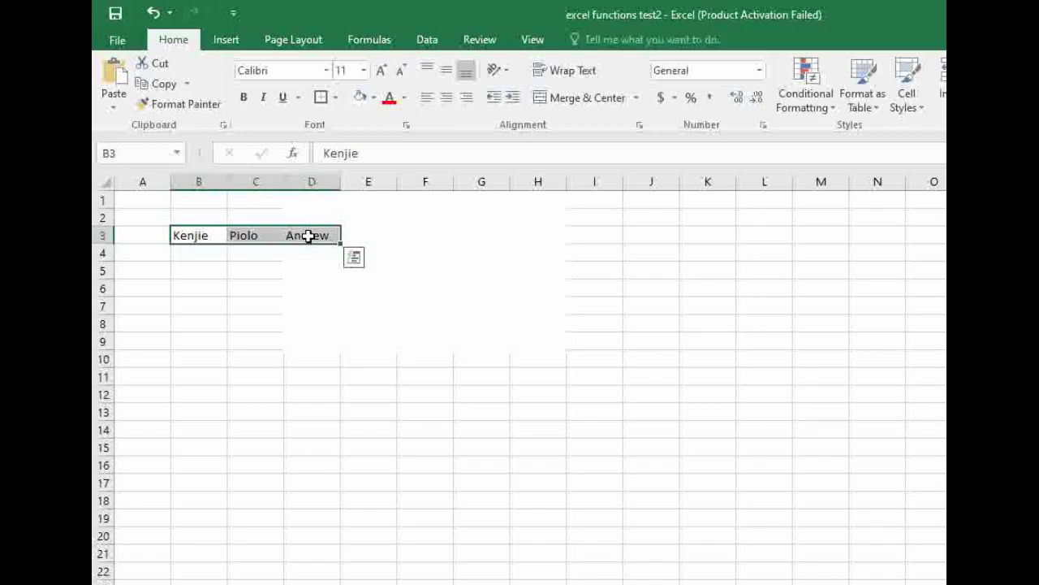
Open Format Cells for B3:D3 and browse its Number, Border, Fill and Protection tabs.
right_click(308, 236)
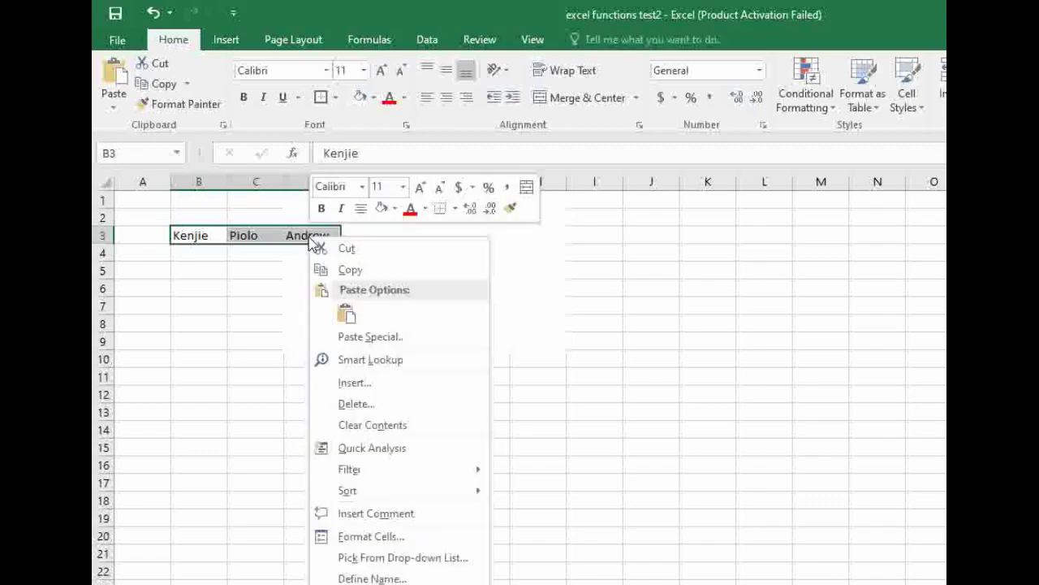
click(364, 541)
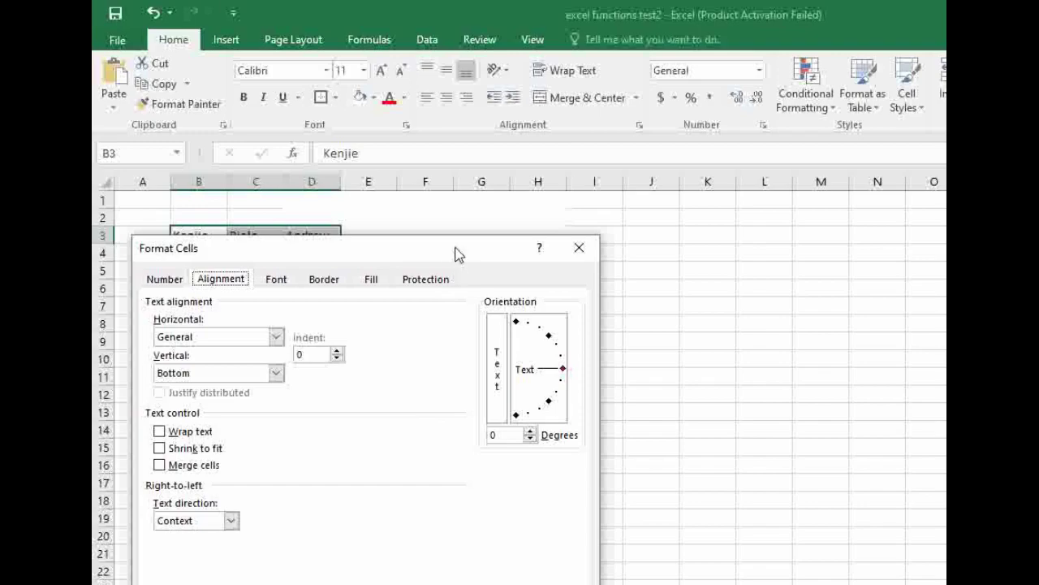
drag(455, 255, 753, 183)
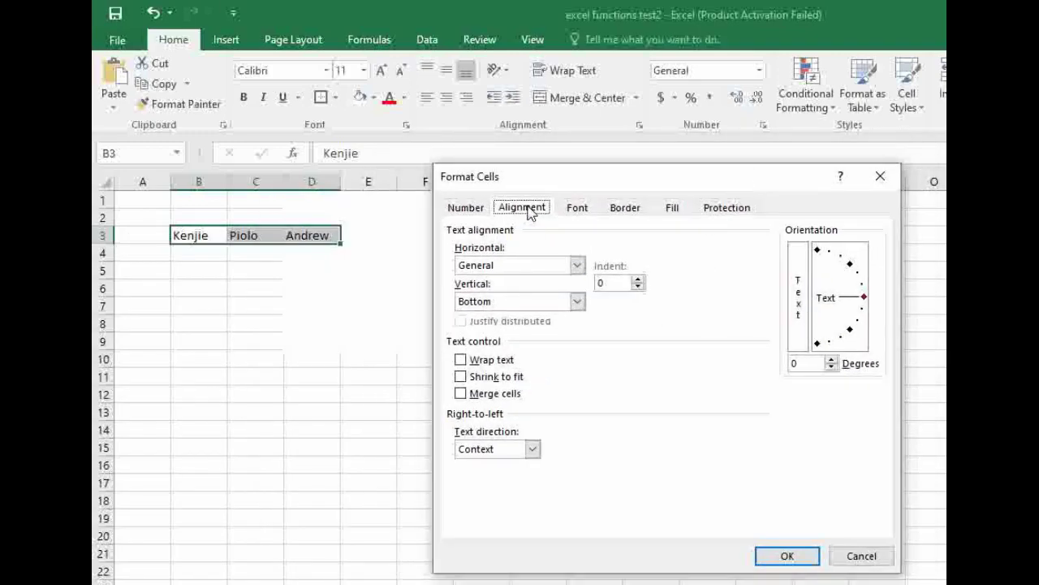
click(469, 209)
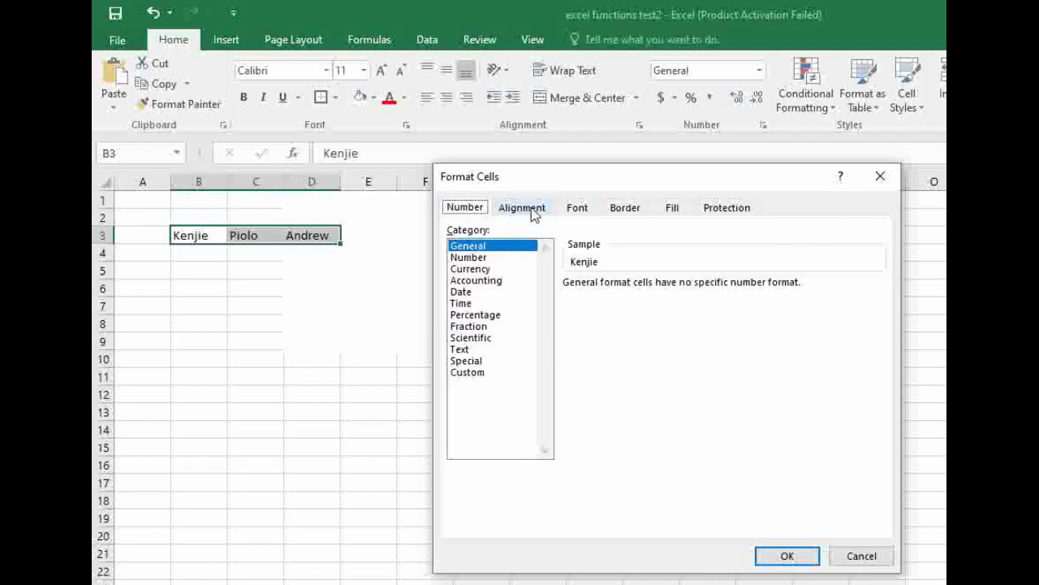
click(522, 208)
click(576, 208)
click(625, 208)
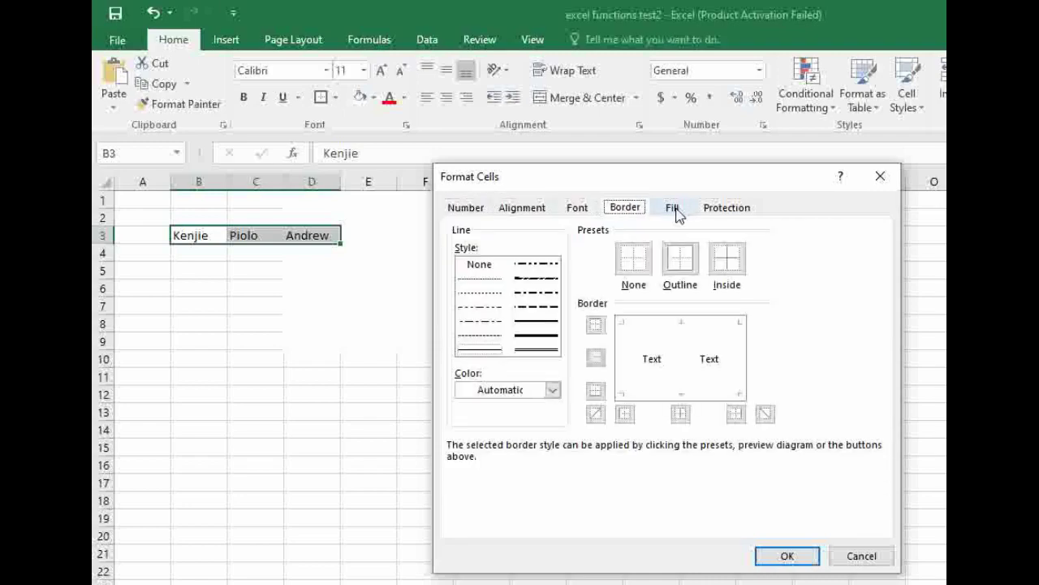
click(673, 208)
click(726, 208)
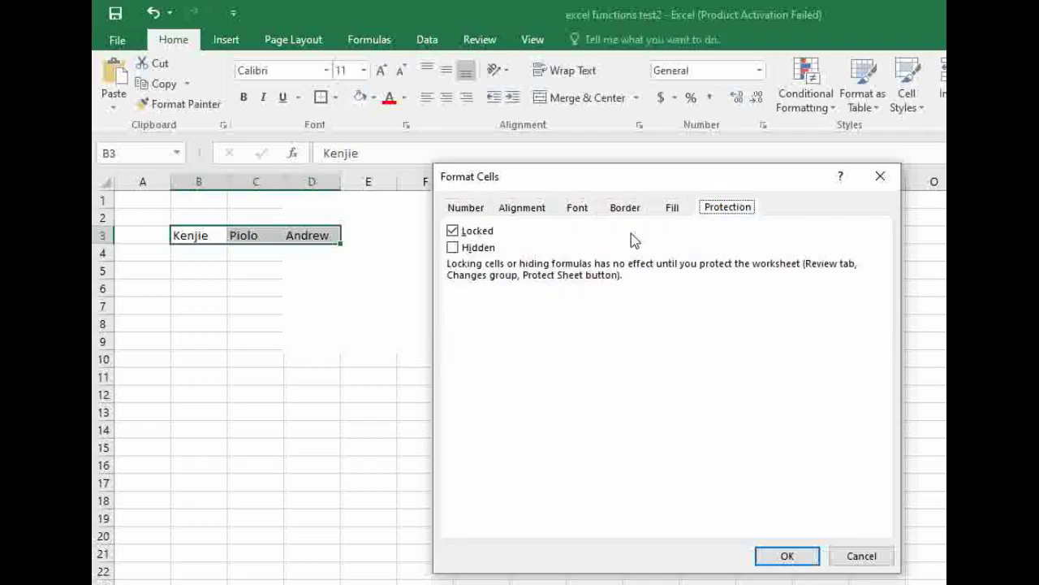
Set the Alignment orientation to 60 degrees and apply it to the names.
click(524, 208)
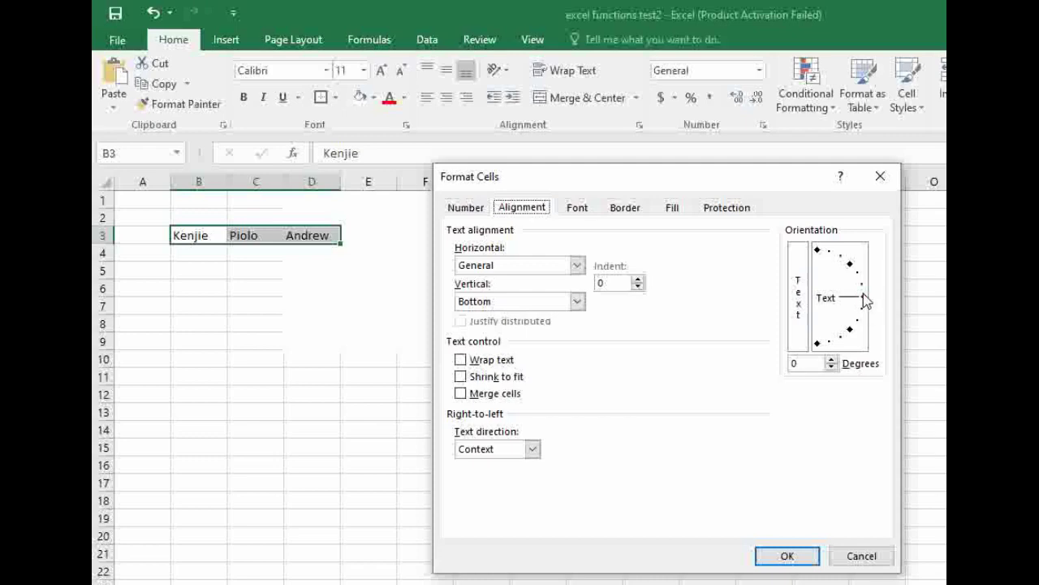
drag(863, 294, 855, 241)
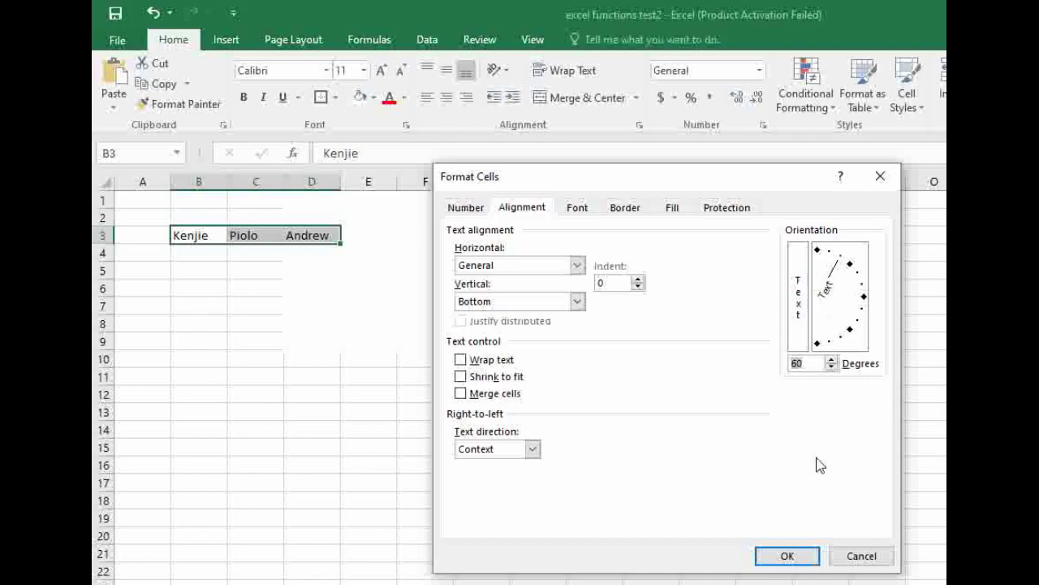
click(790, 558)
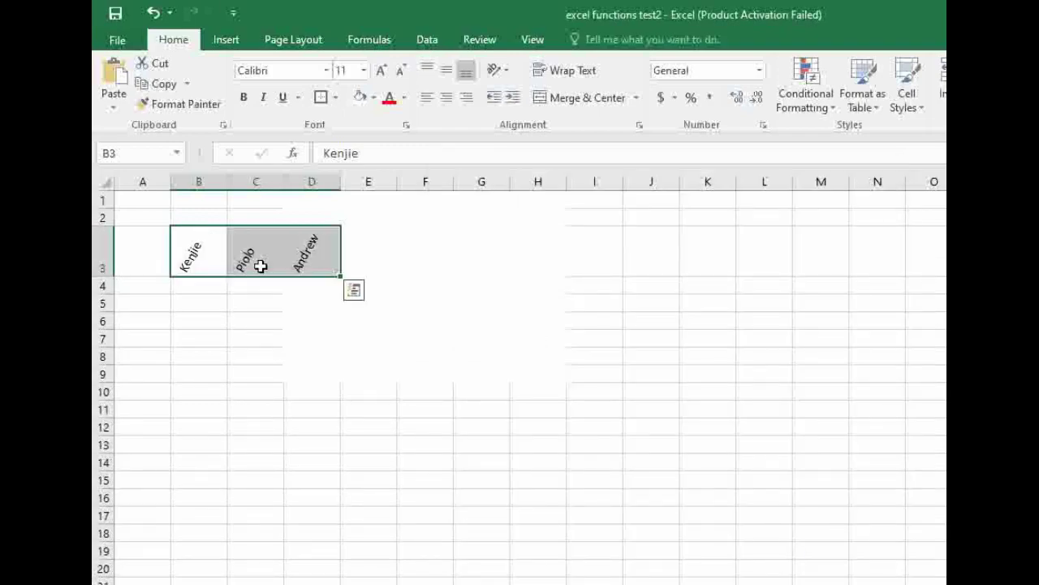
Narrow columns B, C and D to fit their angled names.
click(208, 261)
click(243, 268)
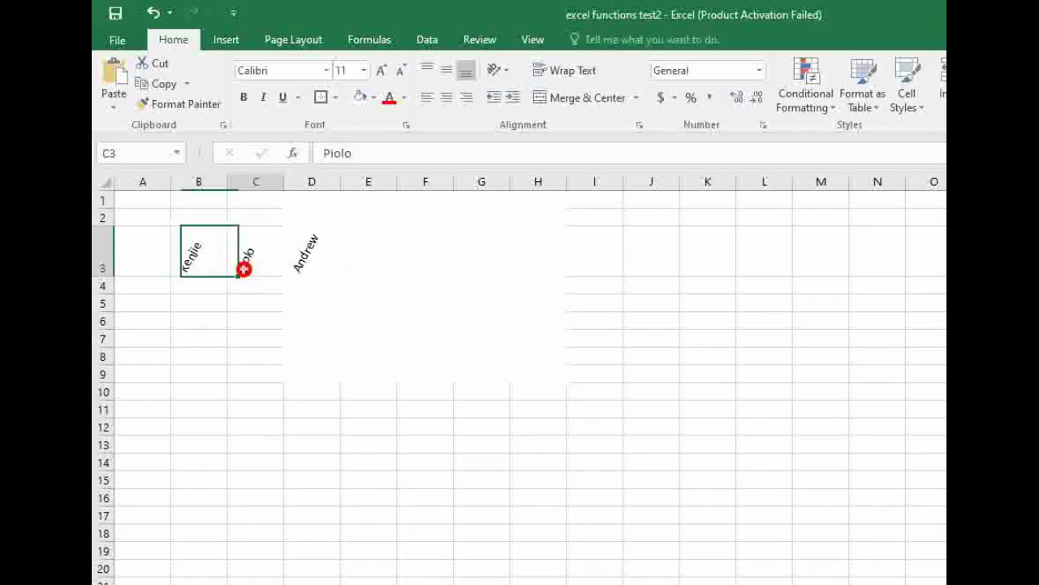
click(311, 264)
click(251, 262)
click(213, 260)
click(248, 264)
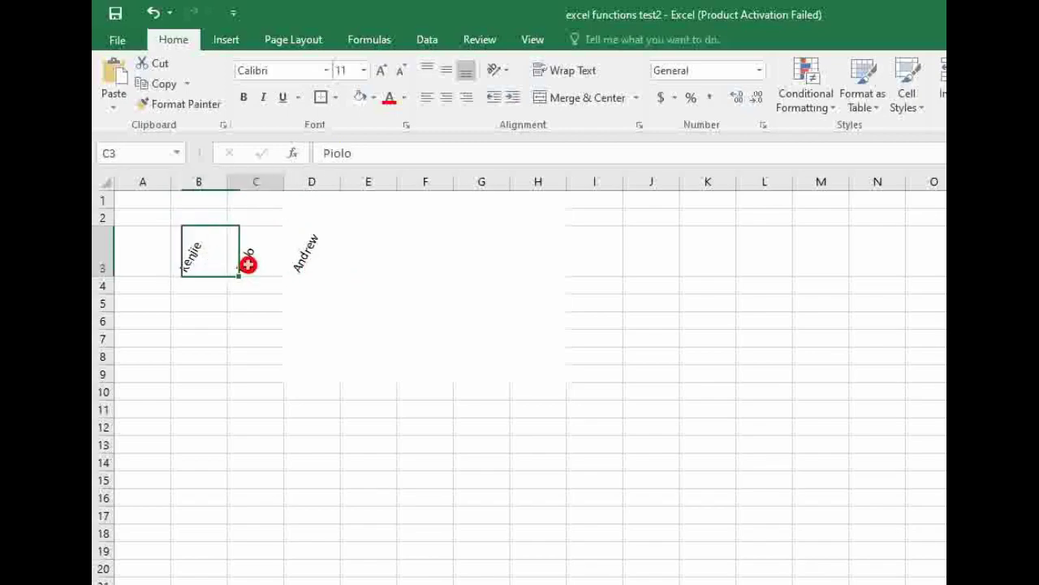
click(297, 259)
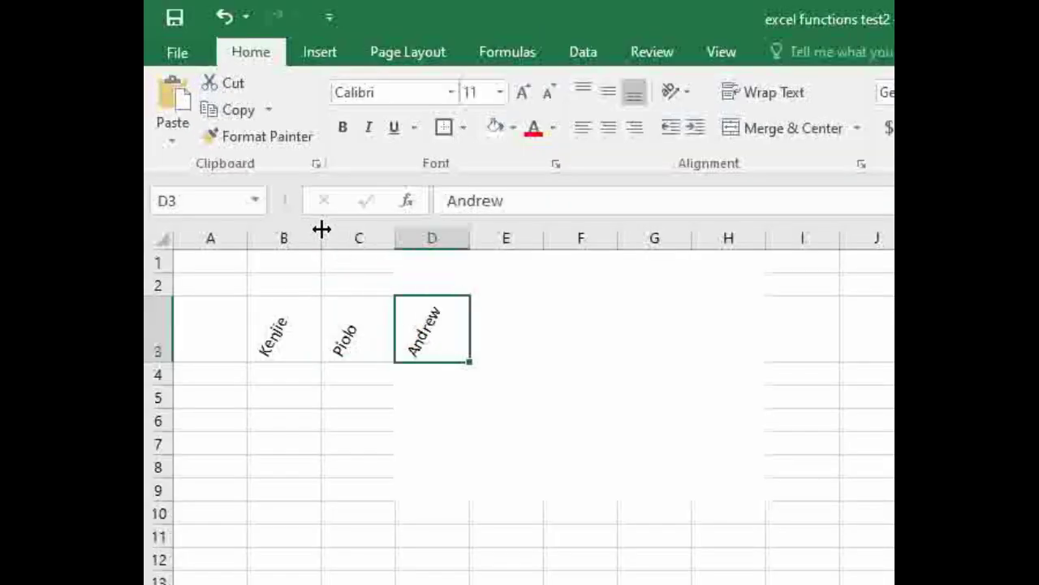
drag(322, 229, 290, 234)
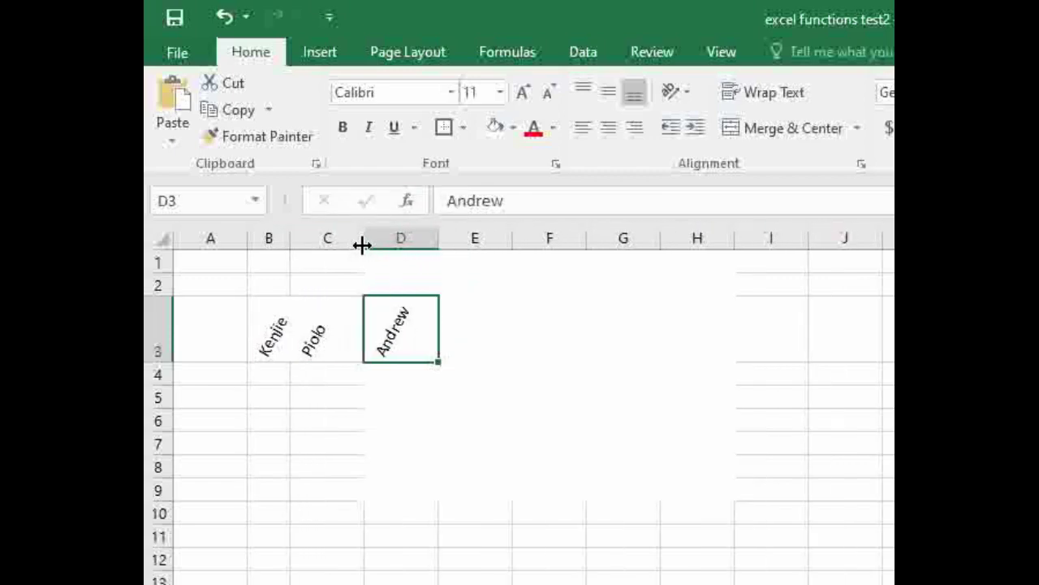
drag(363, 244, 328, 252)
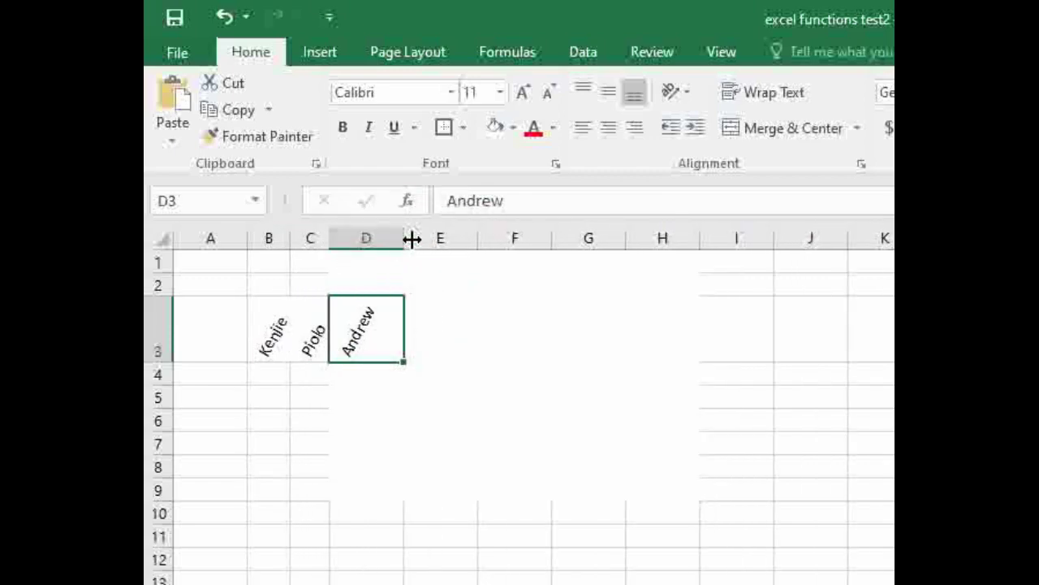
drag(397, 237, 370, 244)
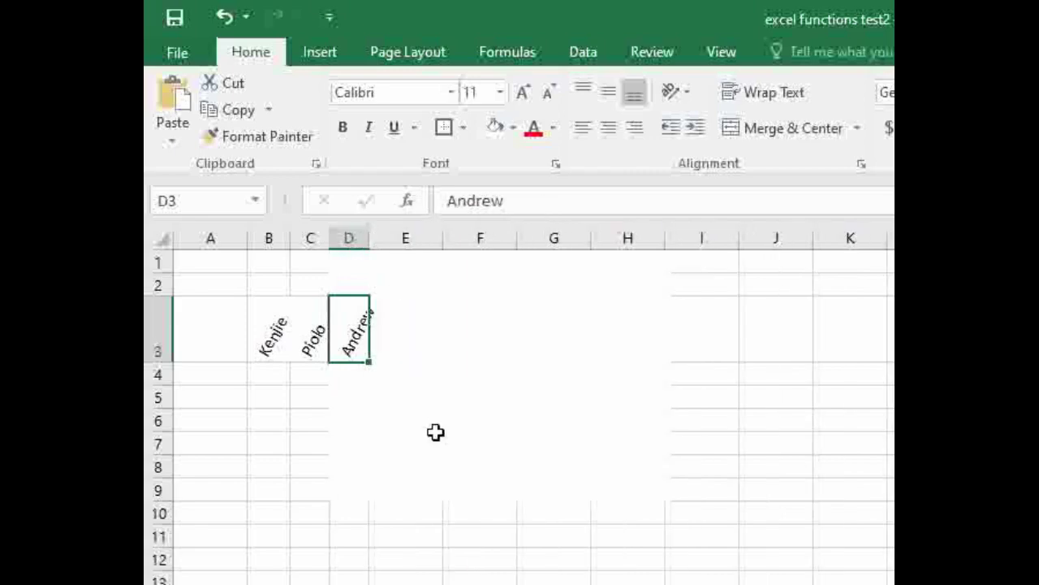
click(376, 418)
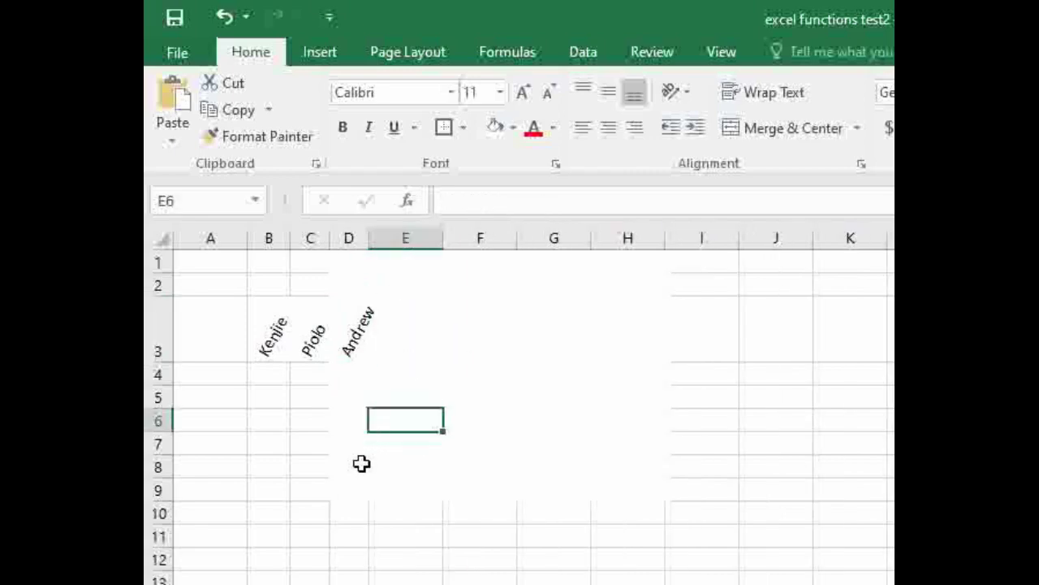
Select the angled names across B3:E3.
click(274, 336)
click(311, 337)
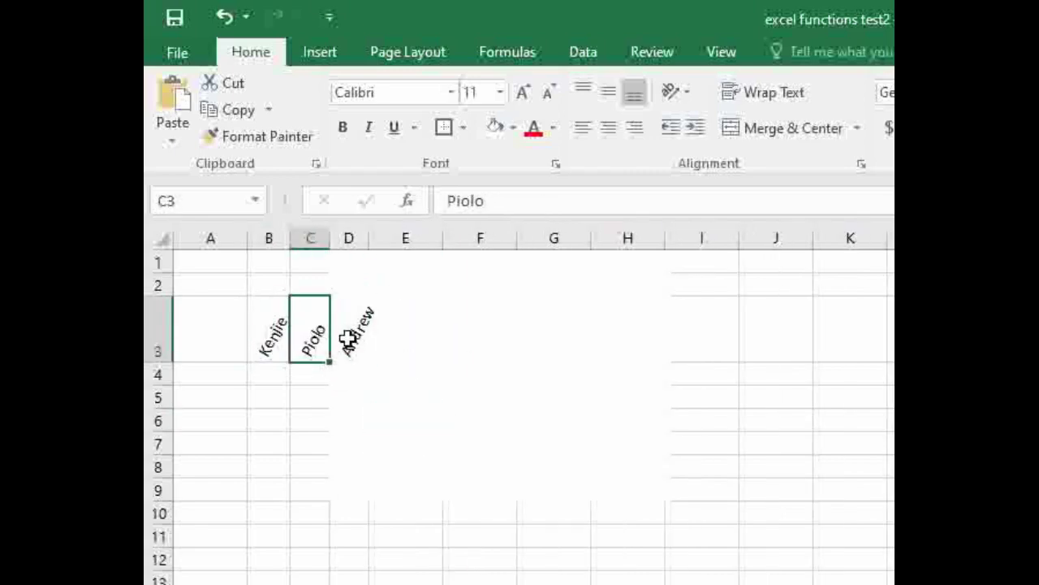
click(348, 341)
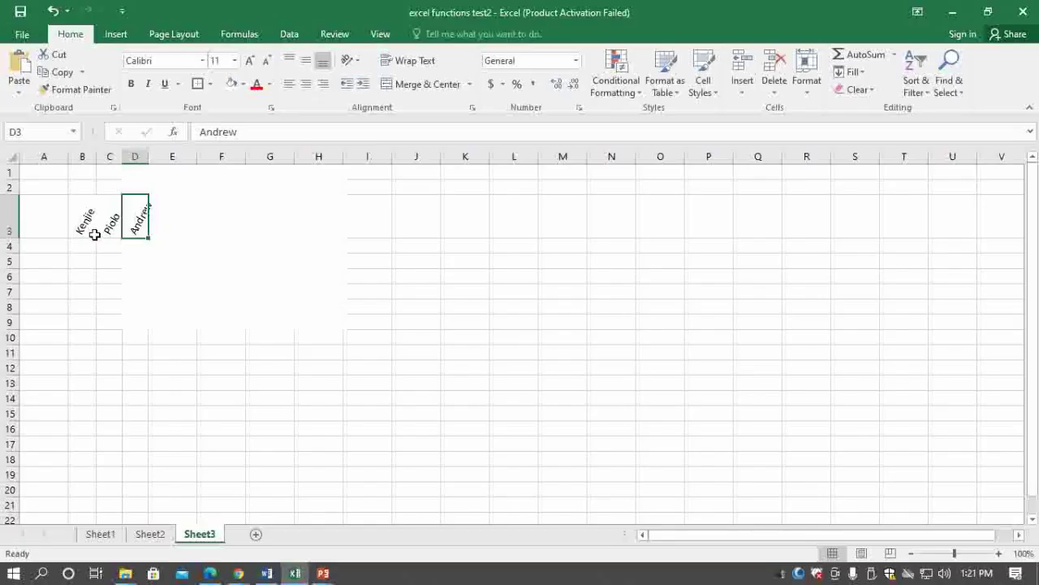
click(83, 223)
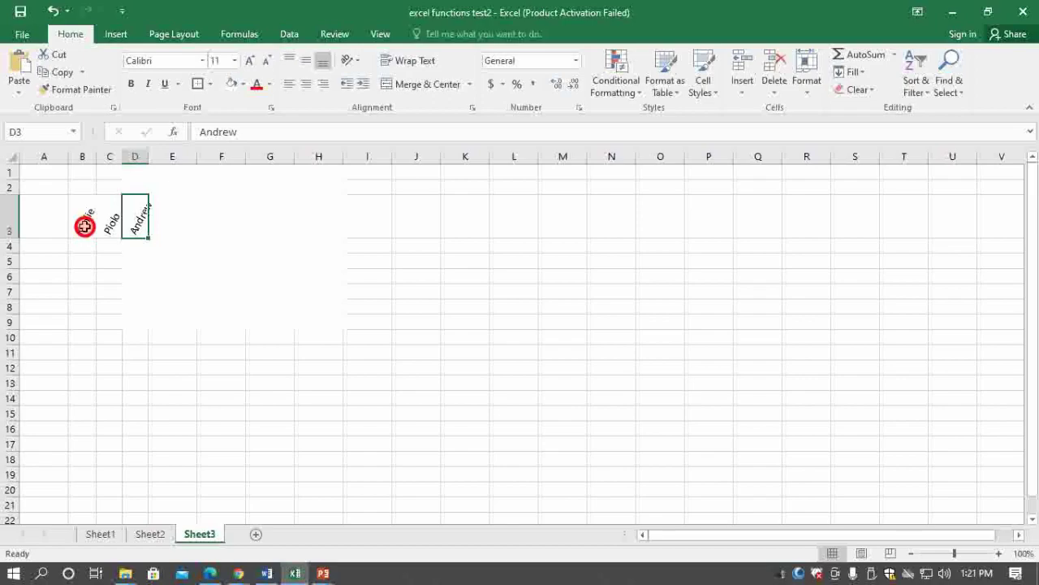
shift+click(150, 226)
Clear B3:E3, show the SUM slide's definition, then return to Excel.
key(Delete)
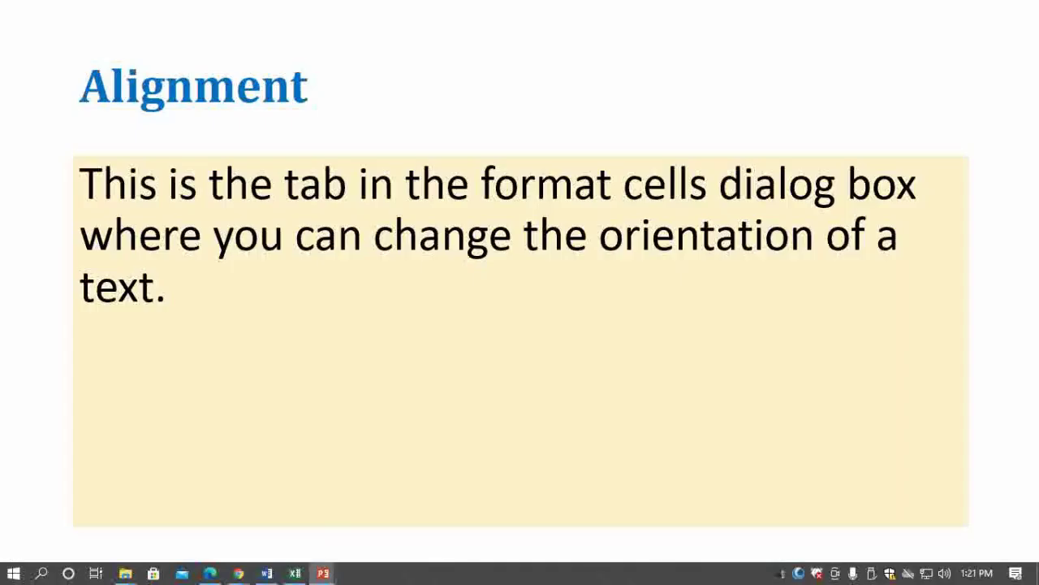
key(Right)
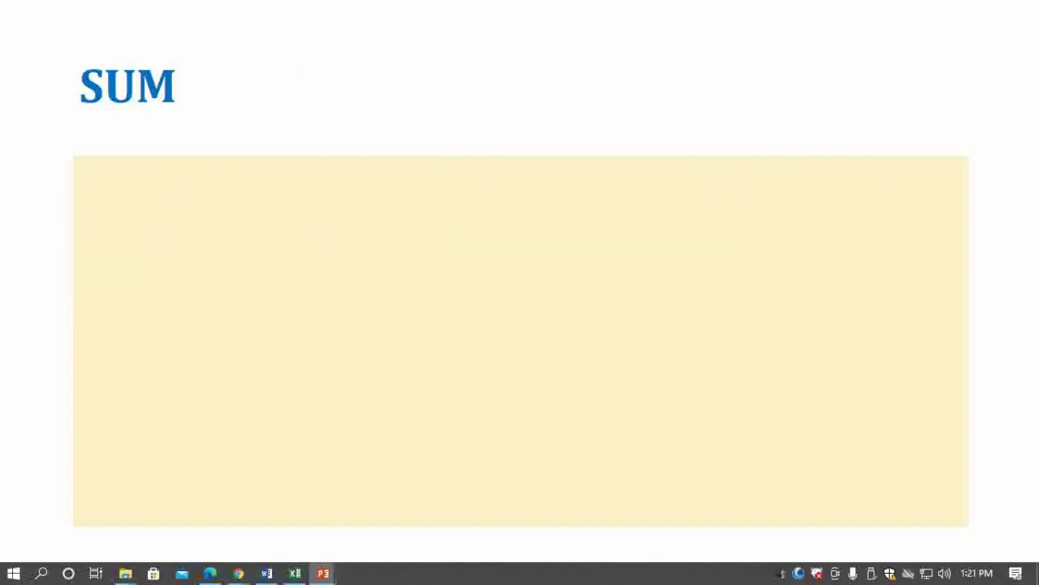
key(Right)
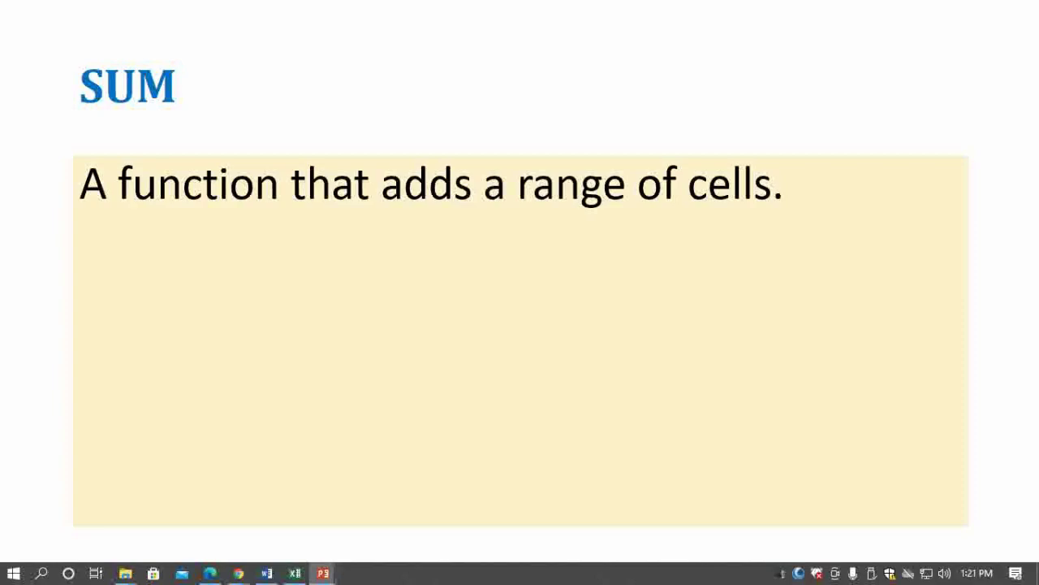
key(alt+Tab)
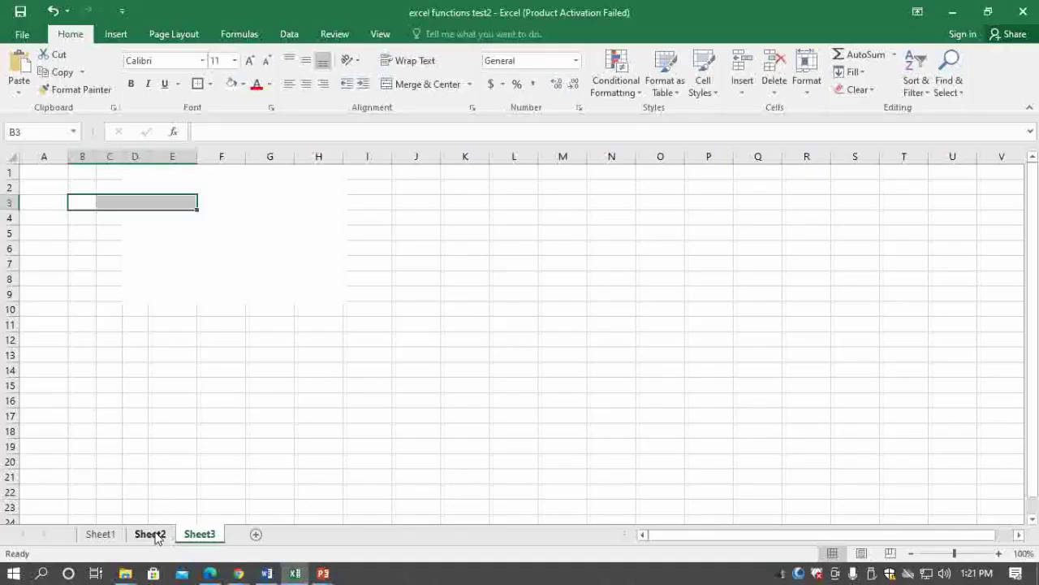
click(151, 534)
click(101, 535)
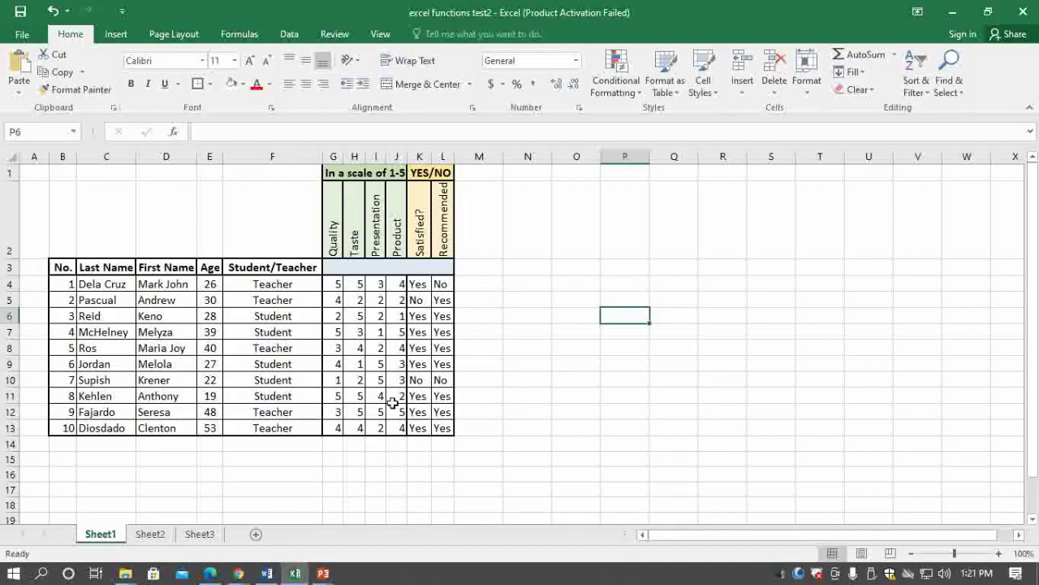
scroll(393, 403, down, 2)
scroll(390, 398, up, 2)
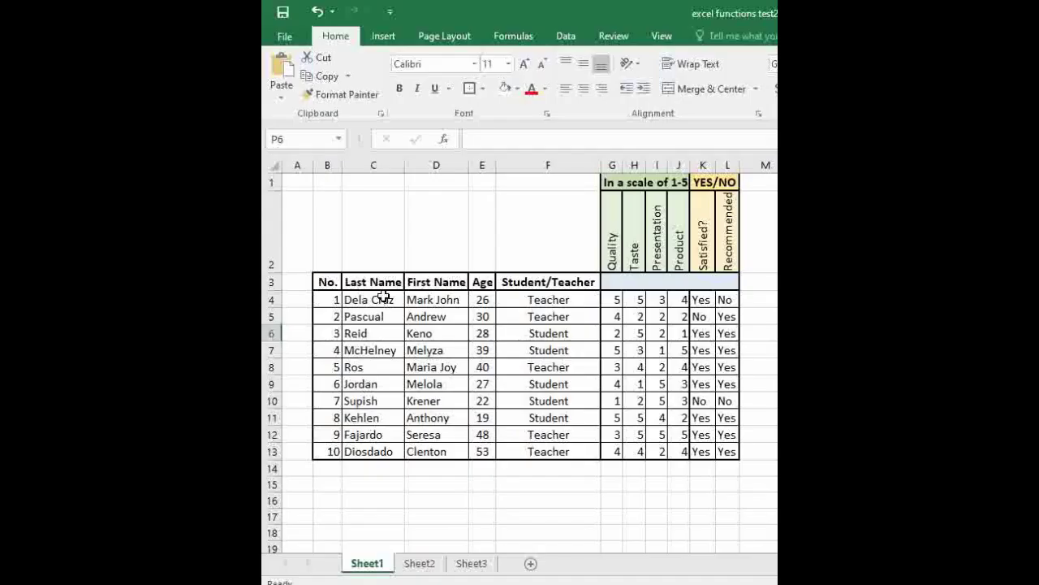
click(384, 284)
click(483, 284)
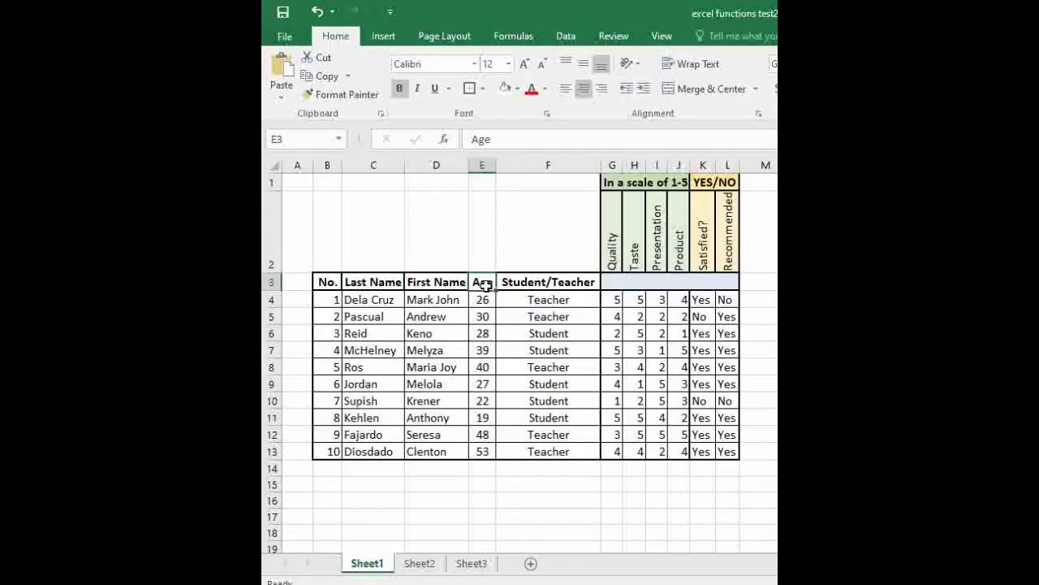
click(565, 283)
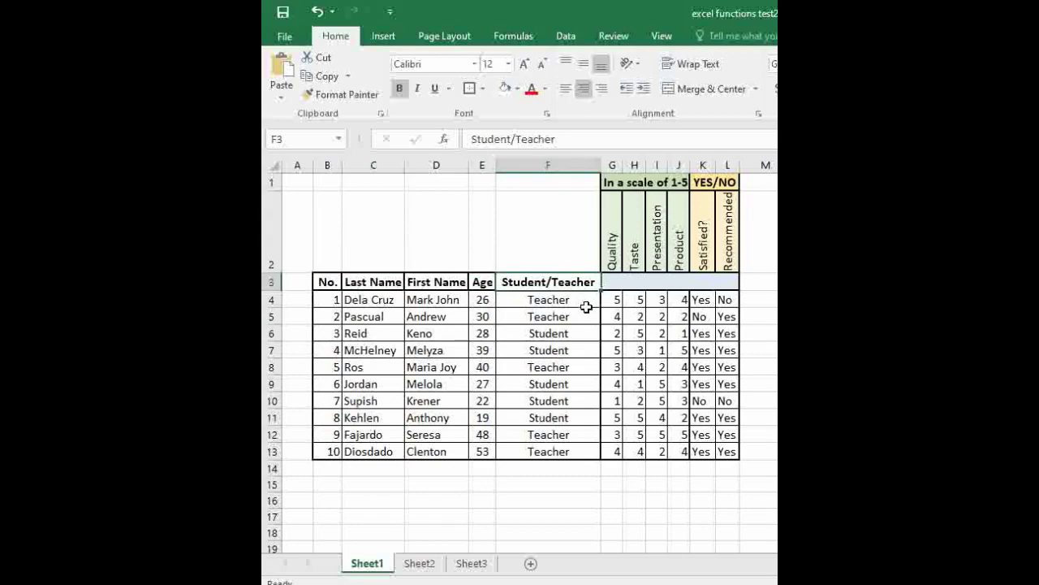
click(622, 301)
click(635, 300)
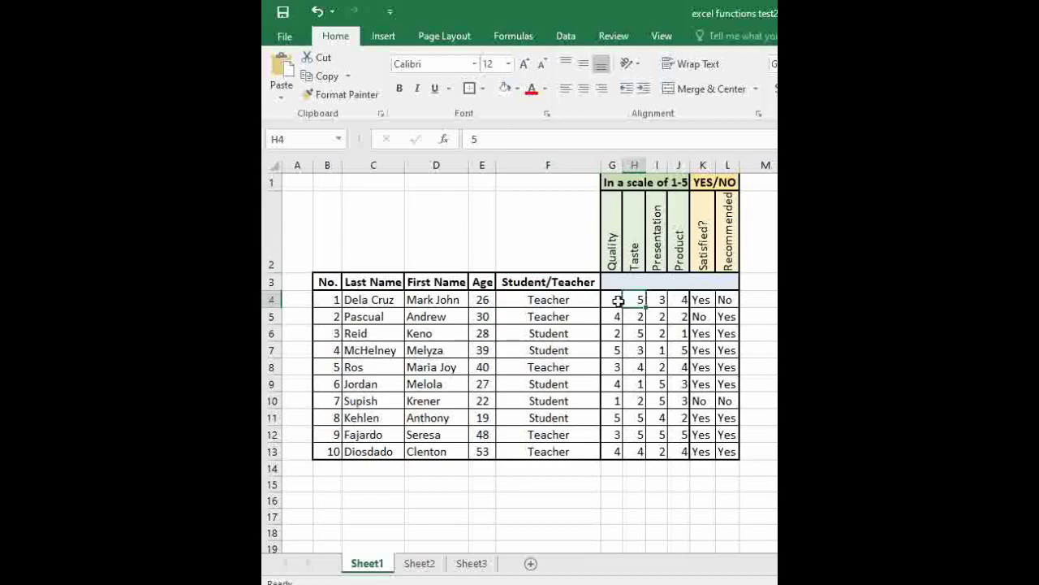
click(641, 349)
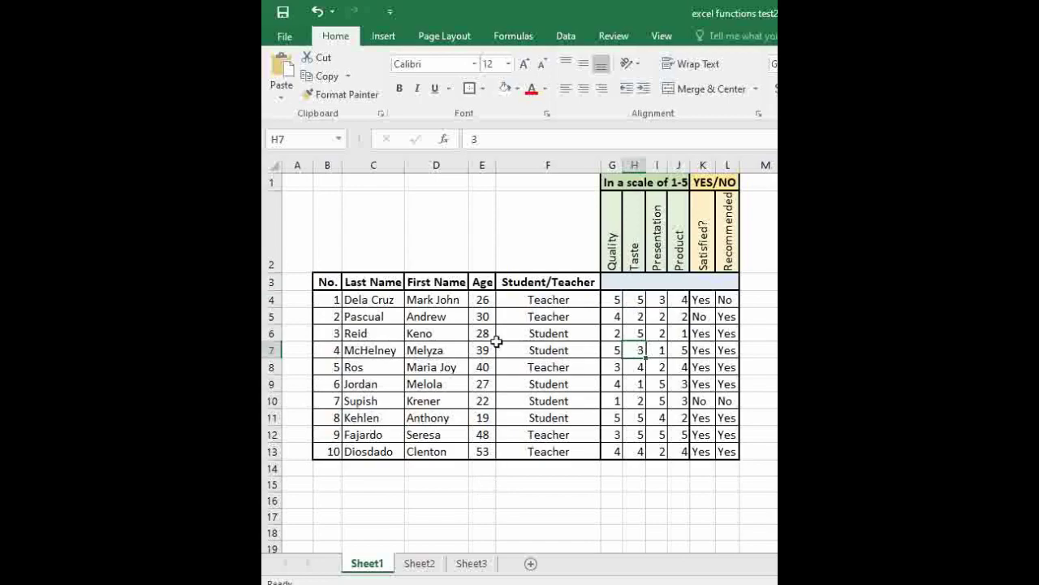
click(489, 302)
click(478, 320)
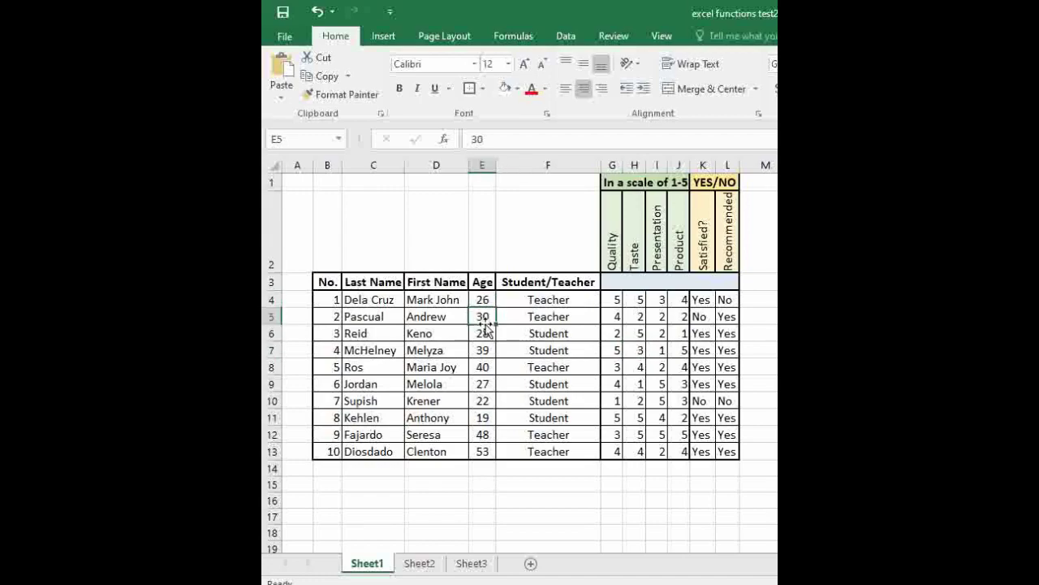
click(487, 337)
click(485, 350)
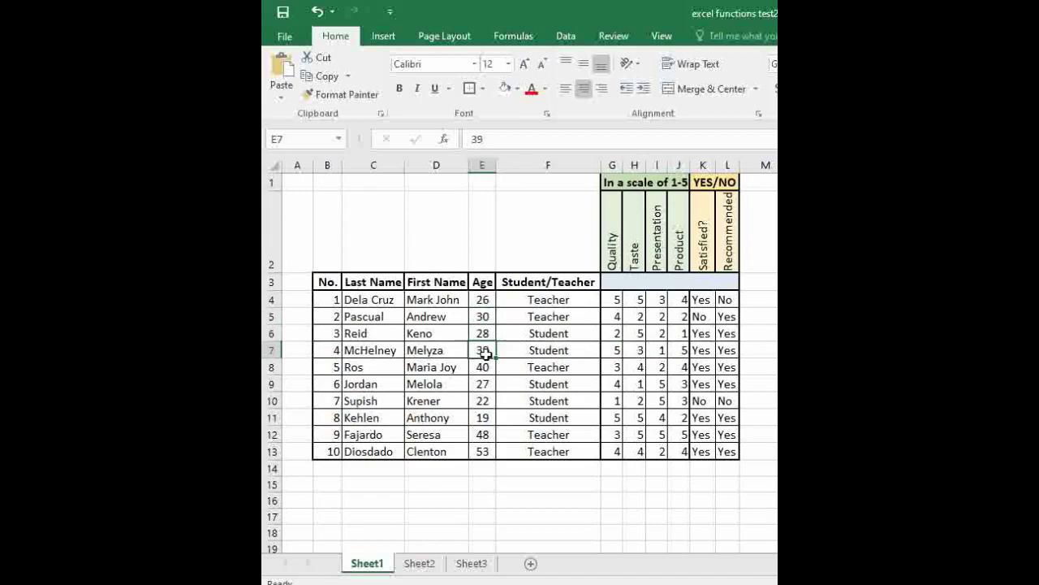
click(489, 365)
click(484, 457)
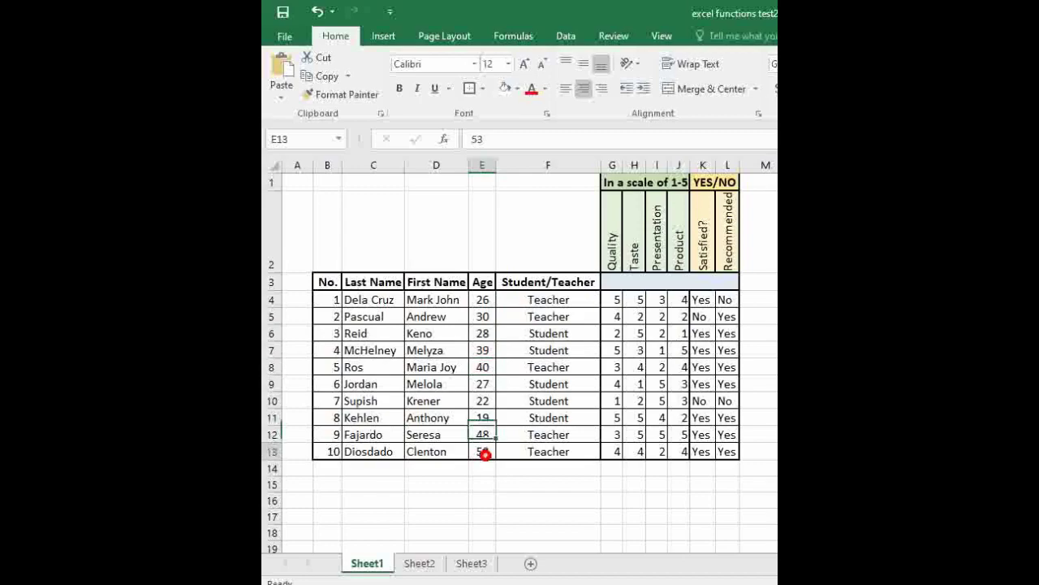
scroll(507, 458, down, 1)
scroll(505, 456, up, 1)
scroll(505, 455, up, 1)
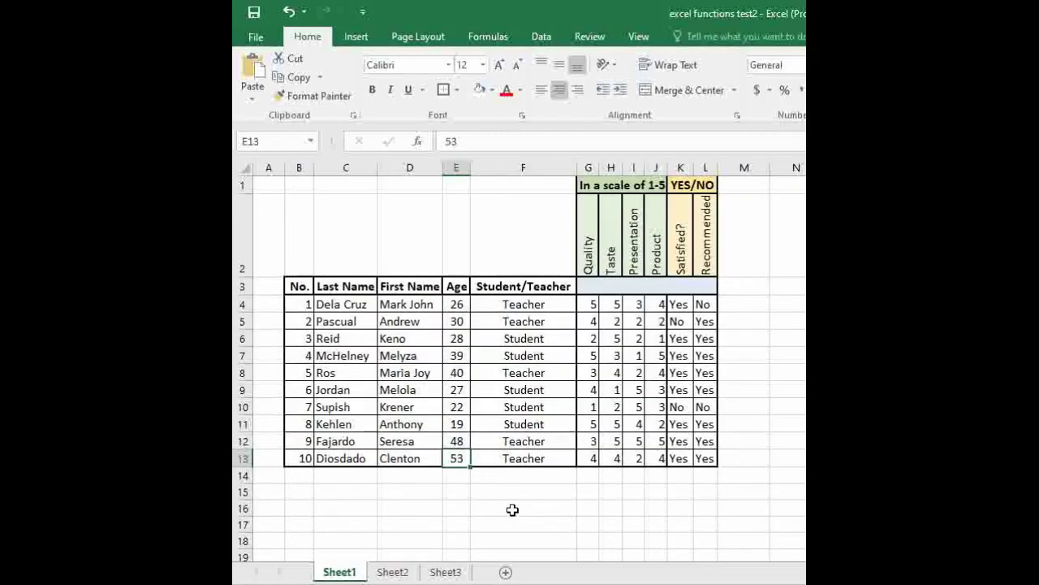
scroll(510, 487, down, 1)
scroll(508, 479, down, 1)
scroll(507, 463, up, 2)
scroll(506, 463, down, 2)
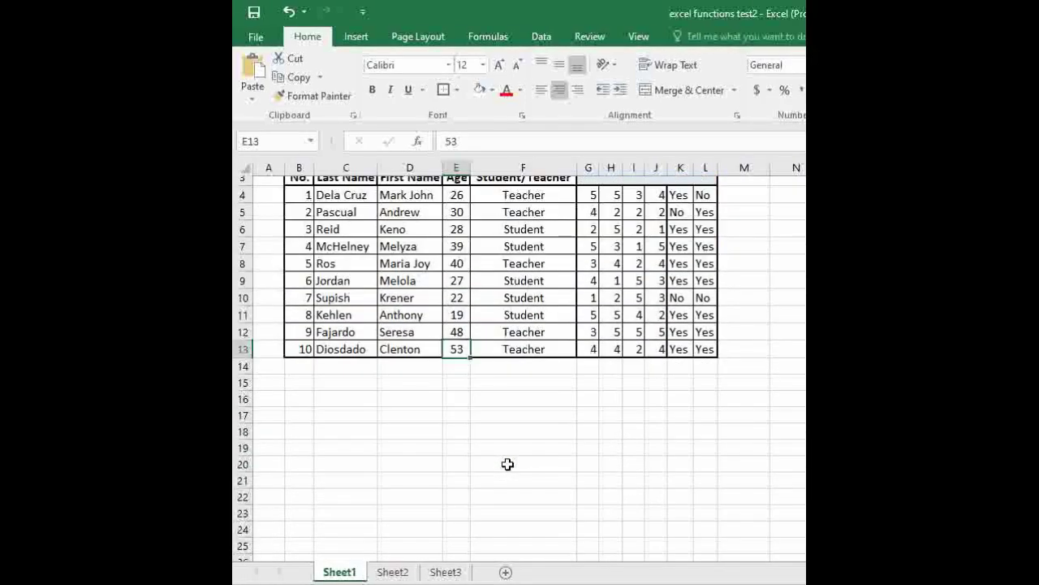
scroll(505, 463, up, 1)
scroll(505, 463, up, 1)
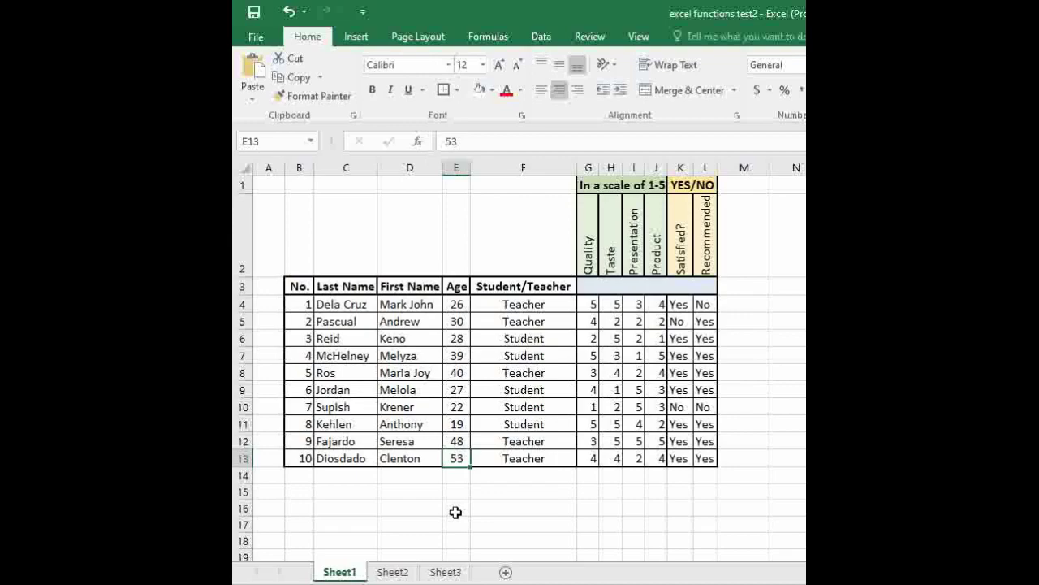
click(455, 512)
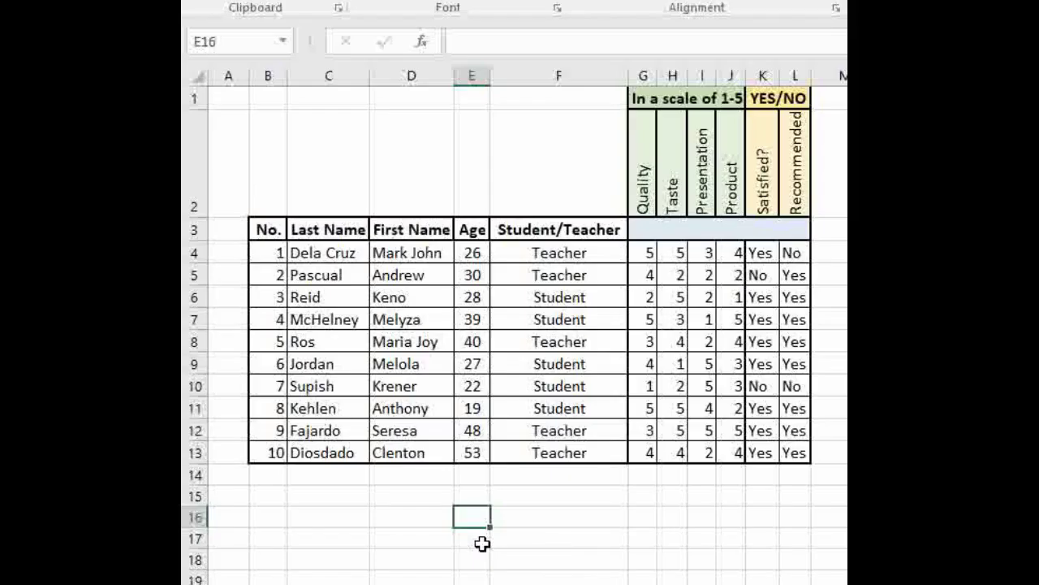
Enter =sum(E4:E13) in E16 to total the ages as 332.
text(=)
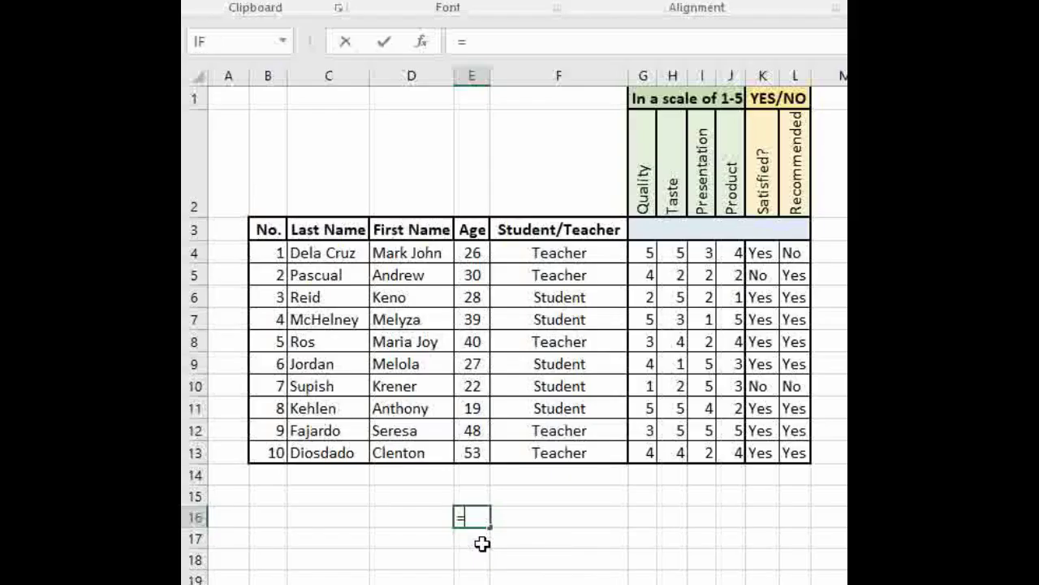
text(su)
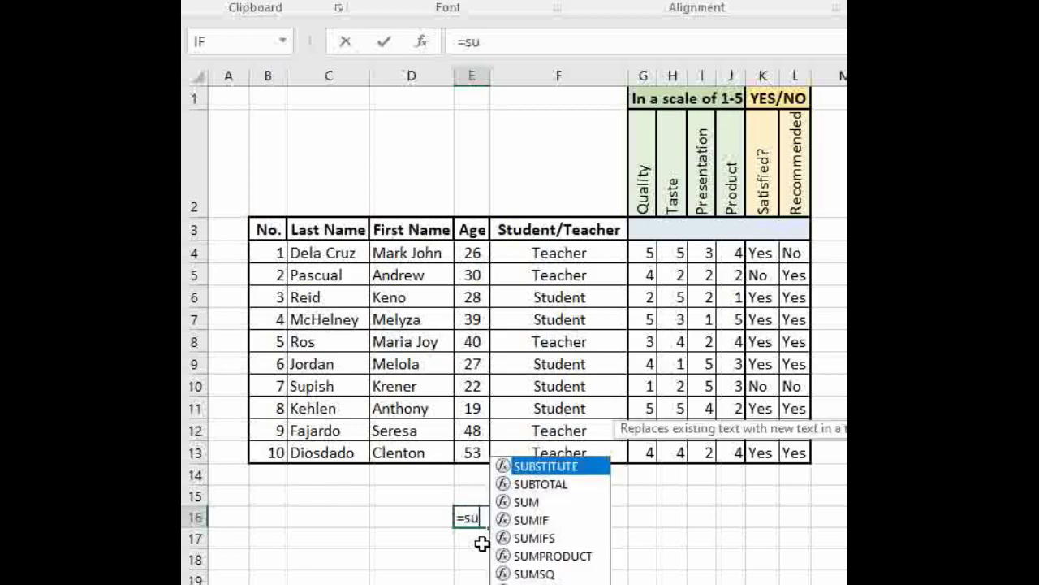
text(m)
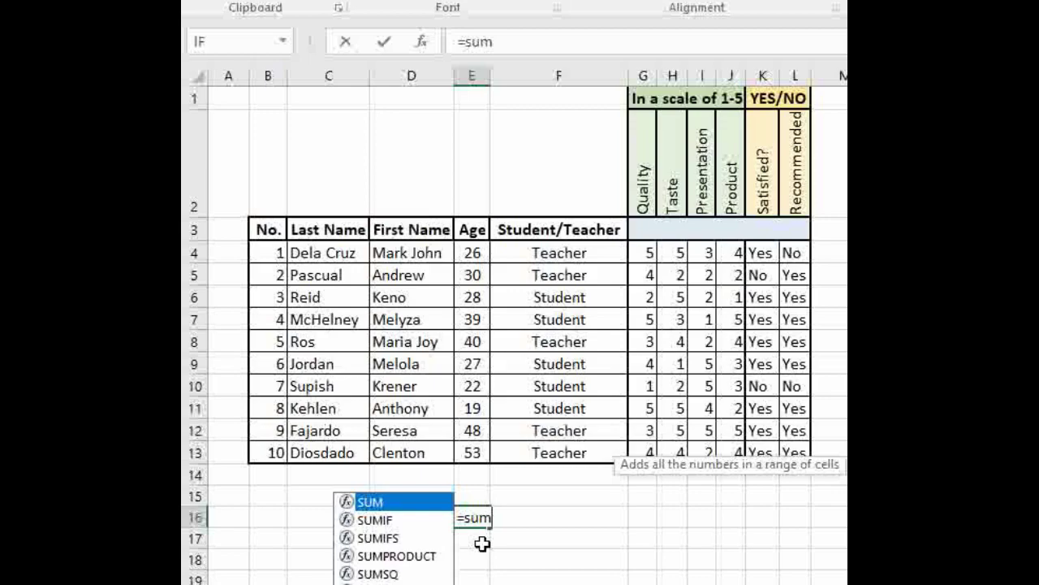
text(()
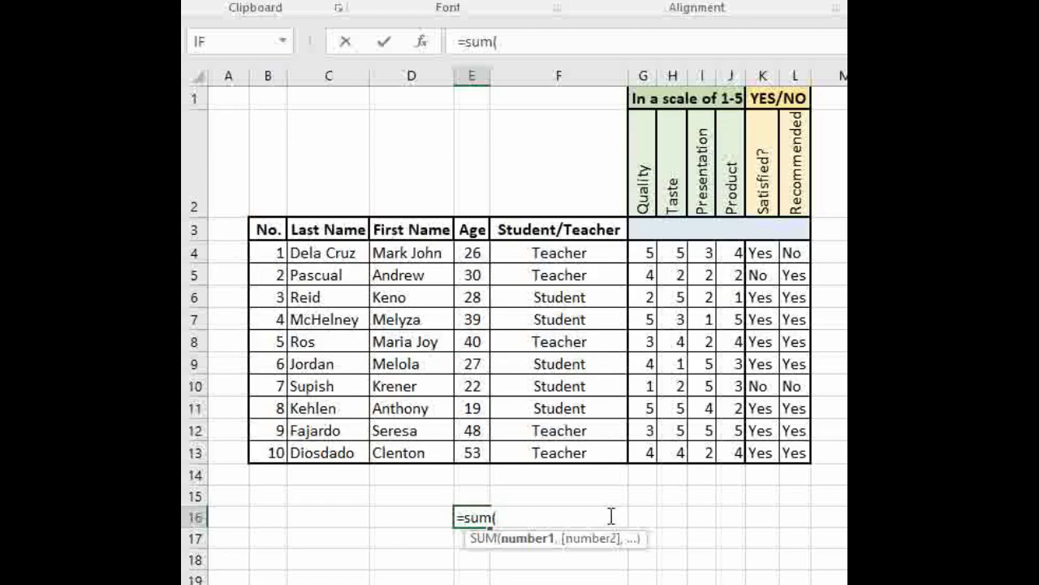
text(E4)
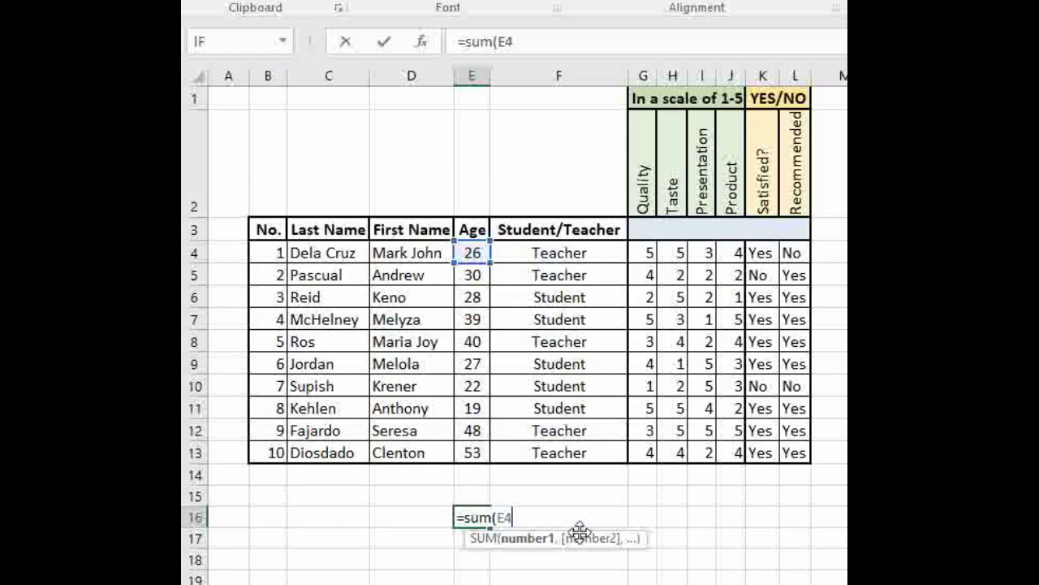
text(:)
text(E)
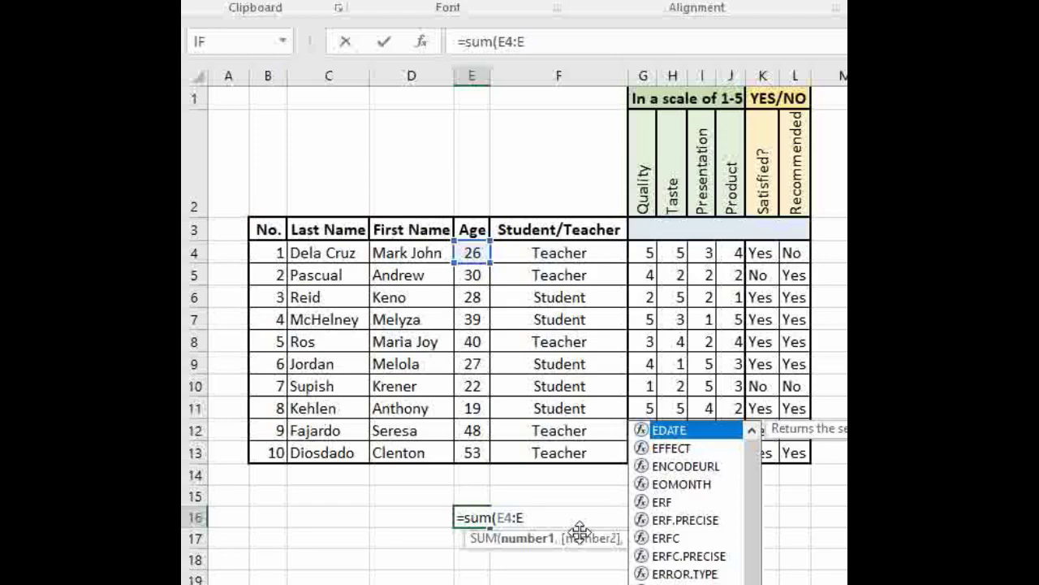
text(13)
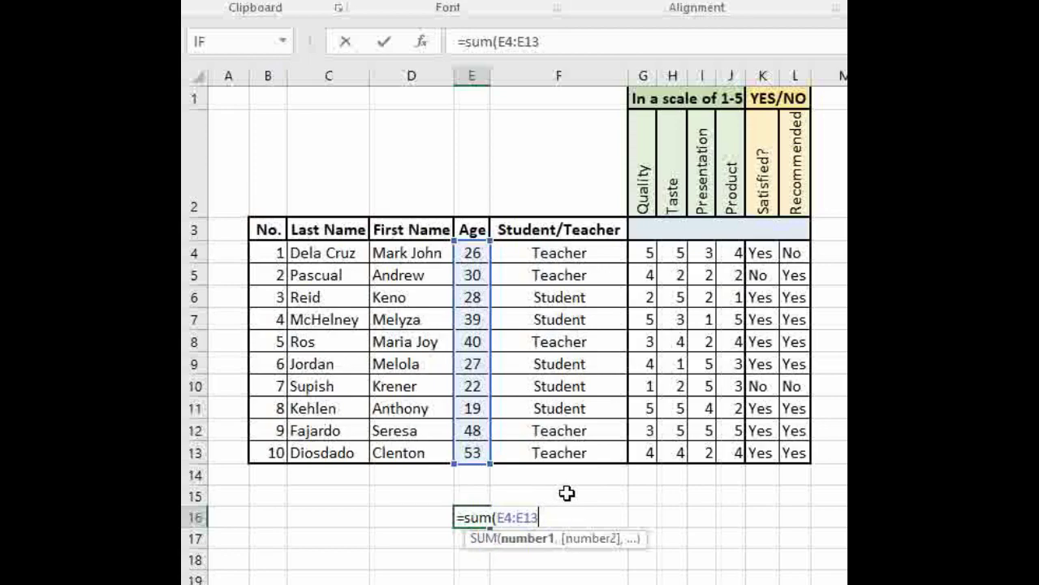
text())
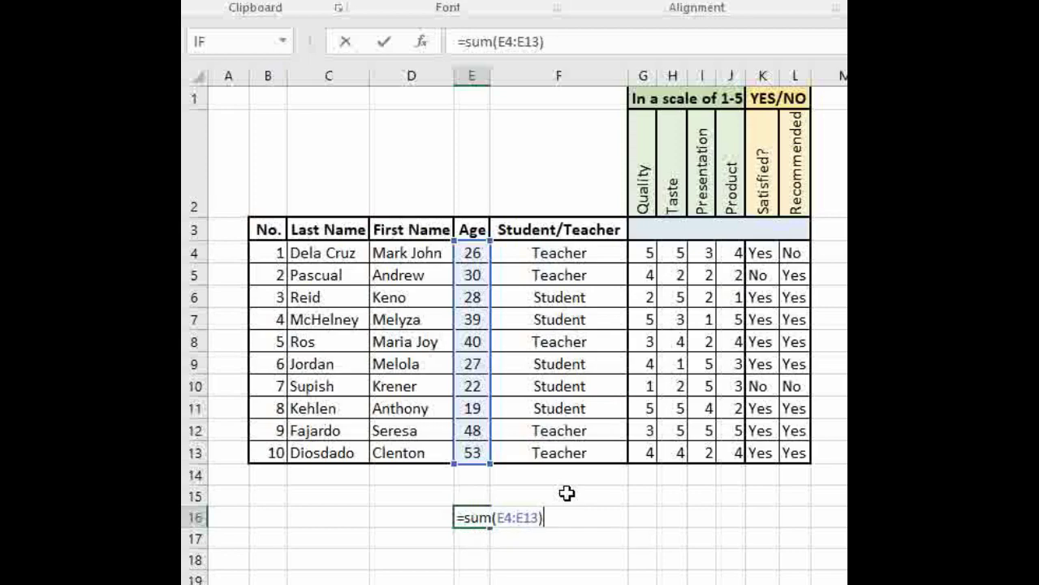
key(Return)
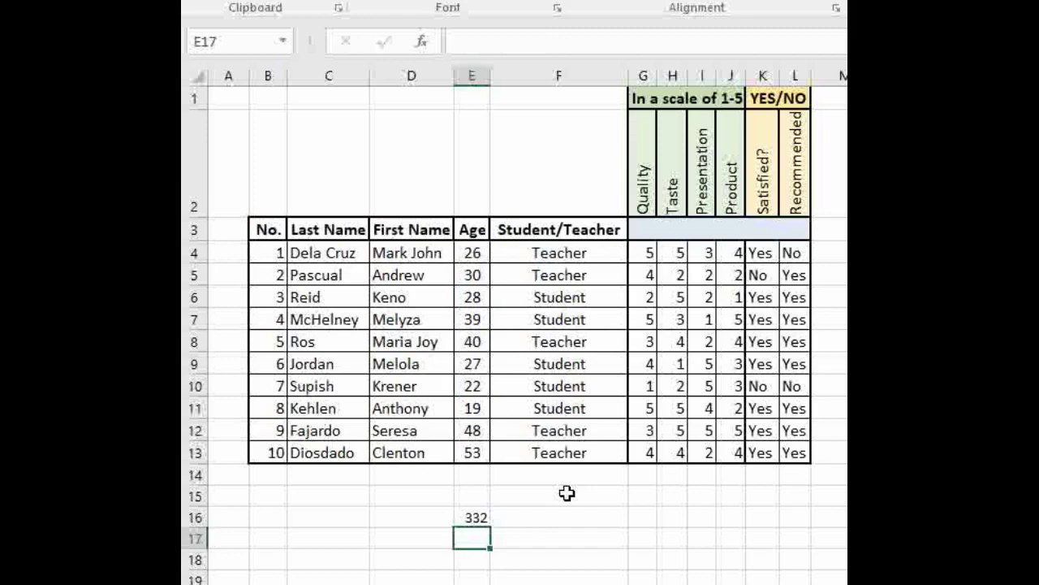
Clear E16 and rebuild =sum(E4:E13) by dragging down the Age column, giving 332.
click(472, 518)
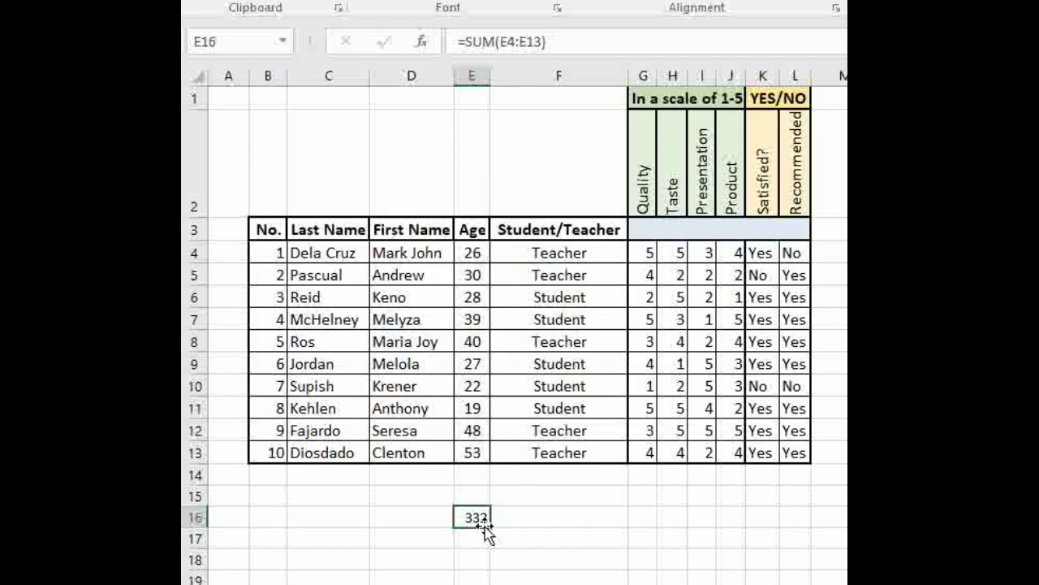
key(Delete)
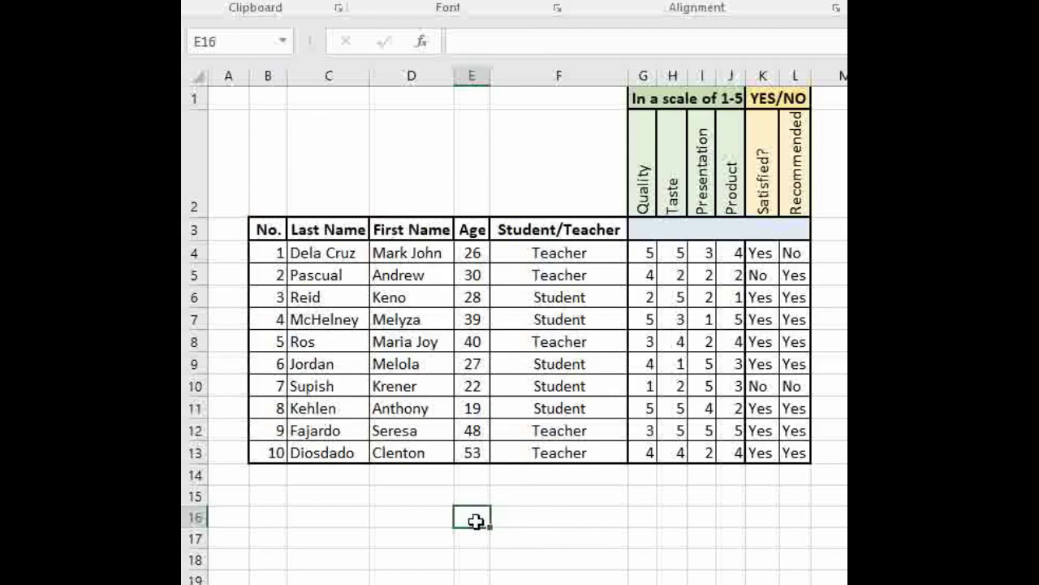
text(=s)
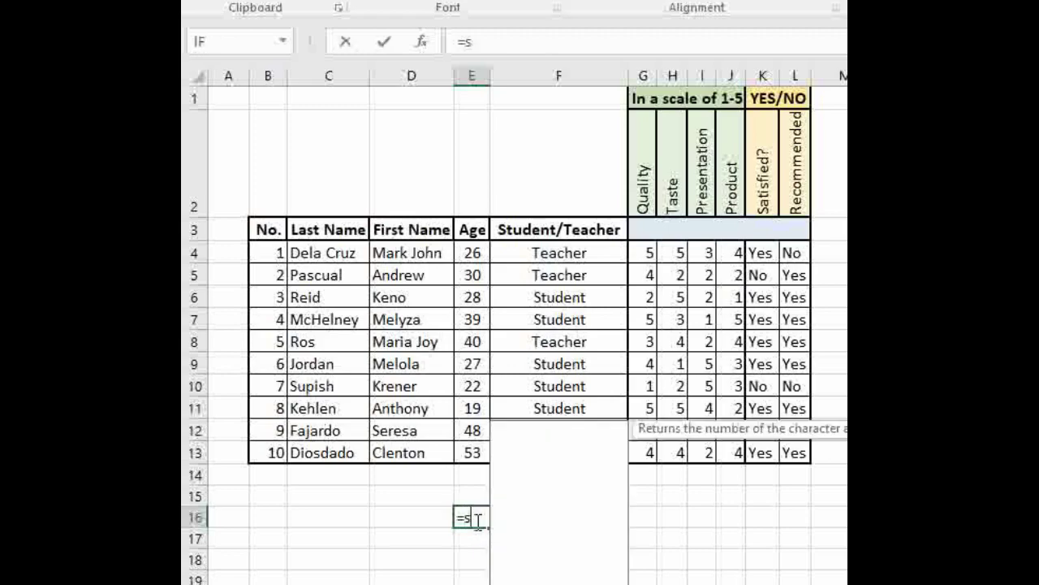
text(um()
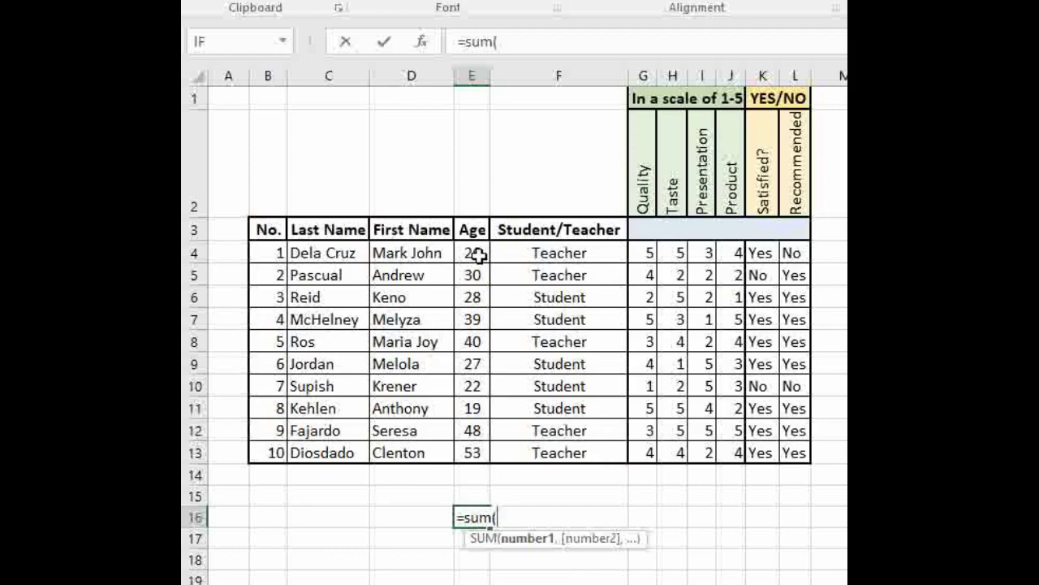
click(478, 255)
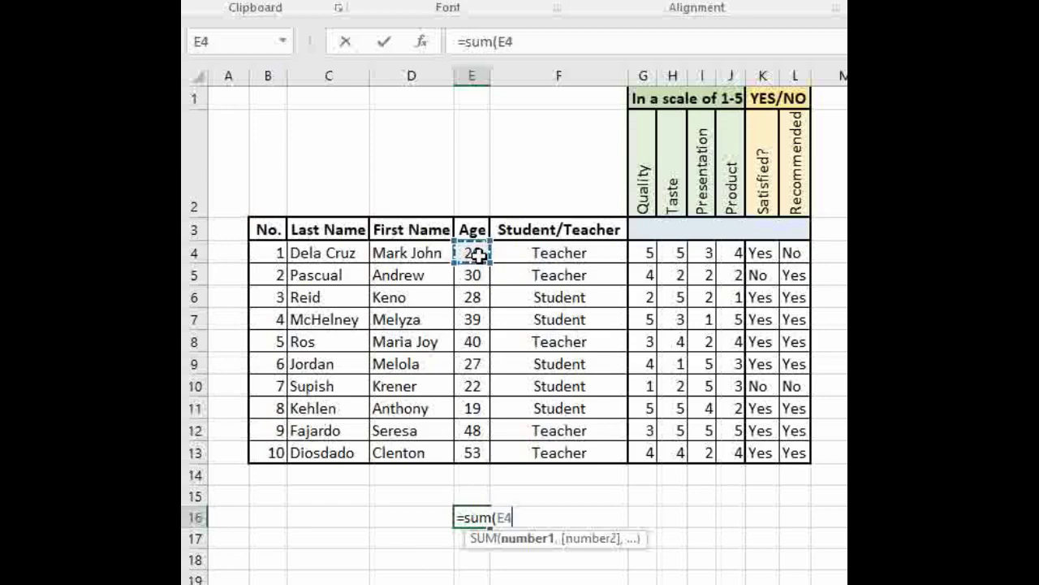
drag(479, 255, 487, 452)
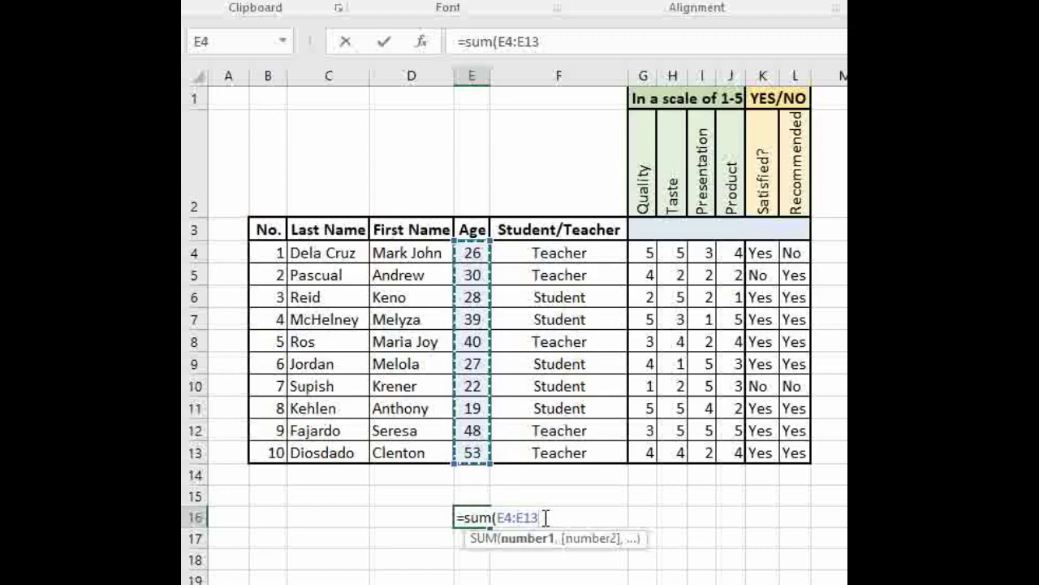
text())
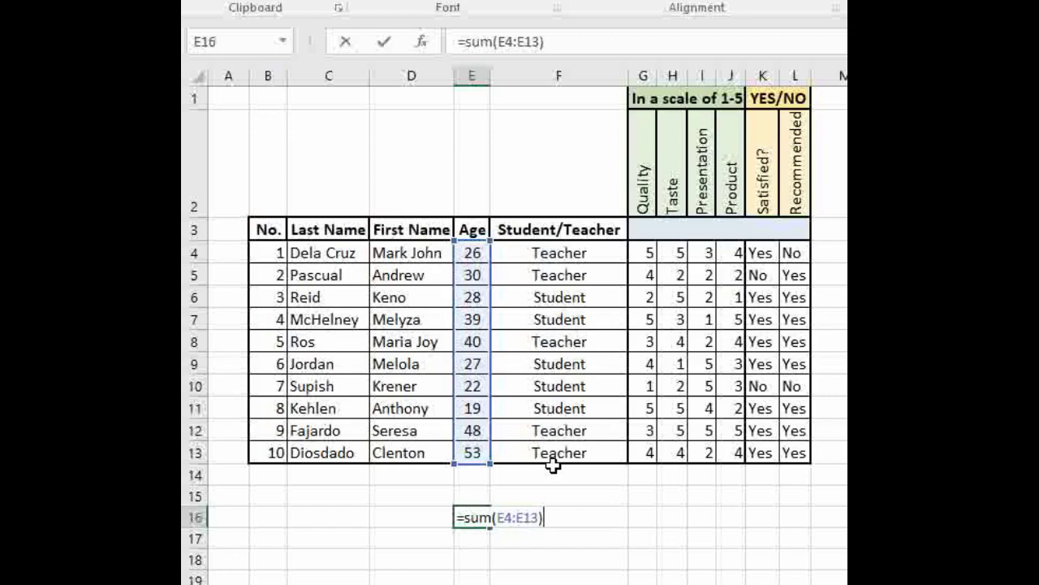
key(Return)
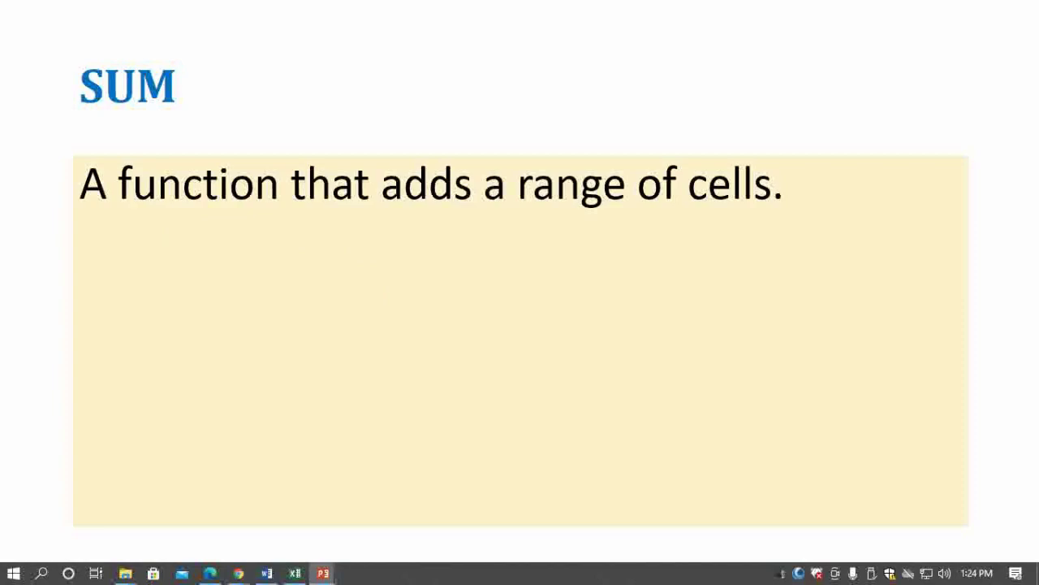
Advance from the SUM slide to reveal the AVERAGE definition, then return to Excel.
key(alt+Tab)
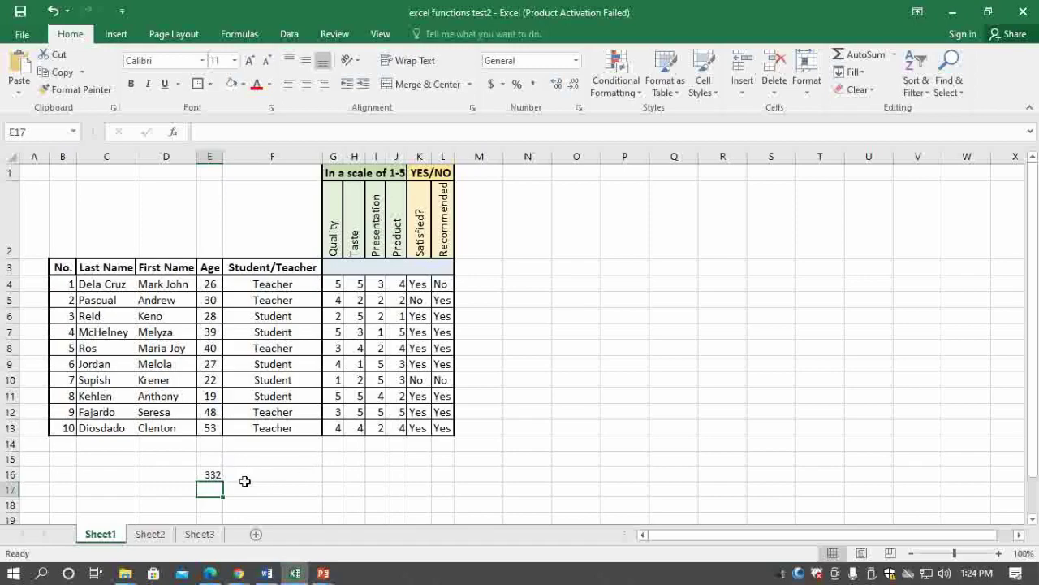
key(alt+Tab)
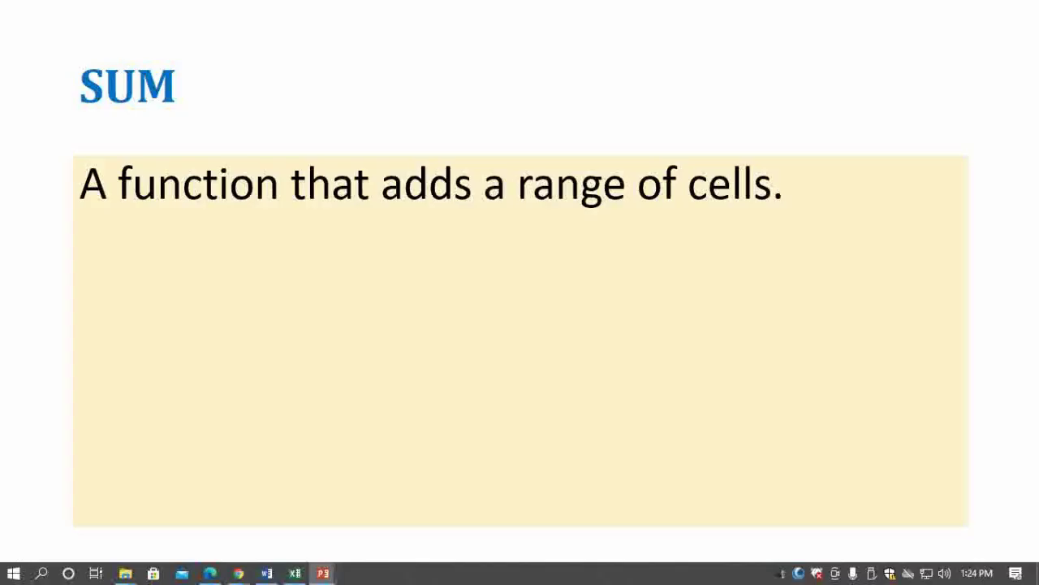
key(Right)
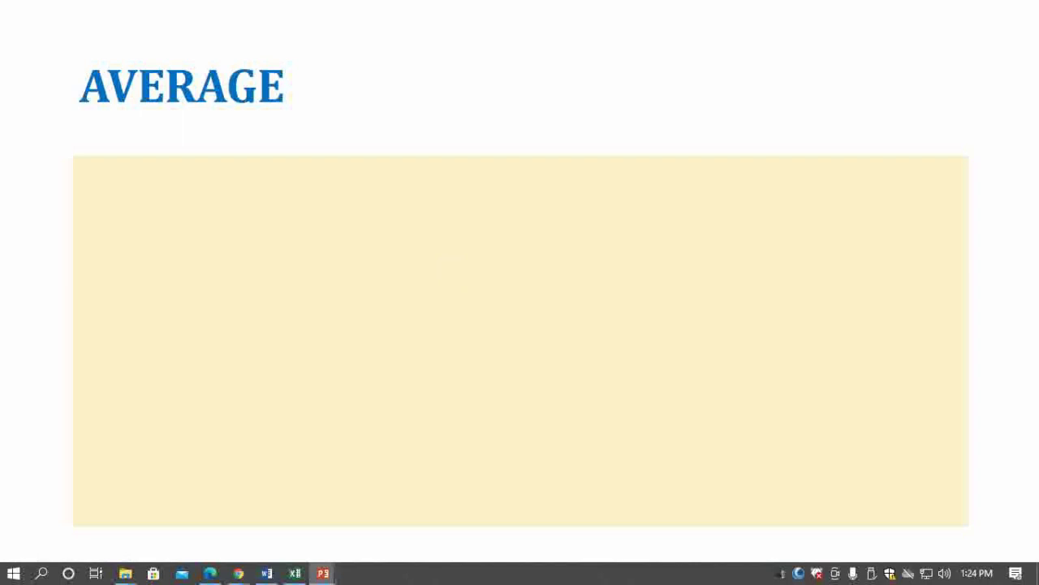
key(Right)
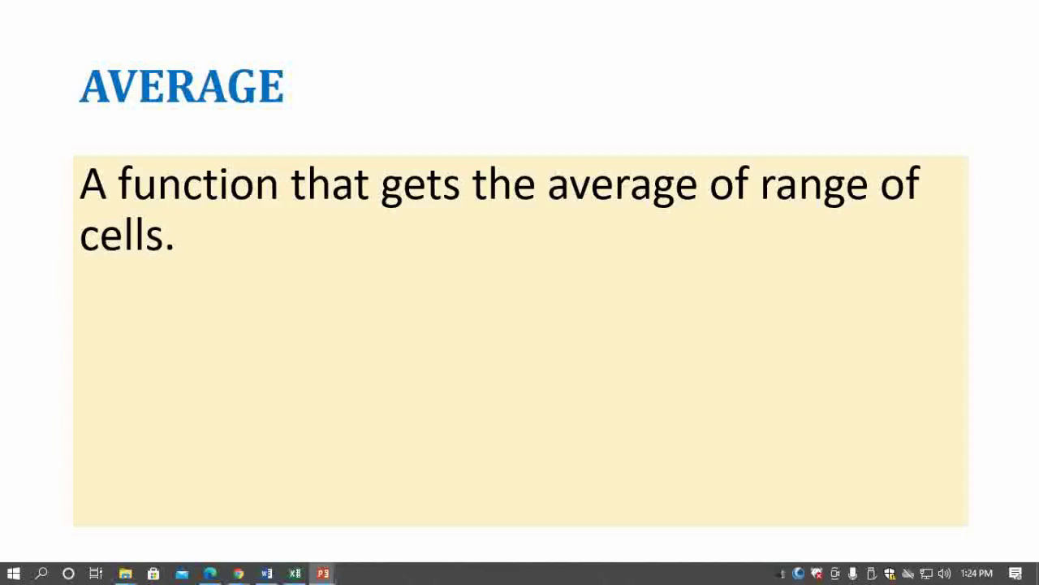
key(alt+Tab)
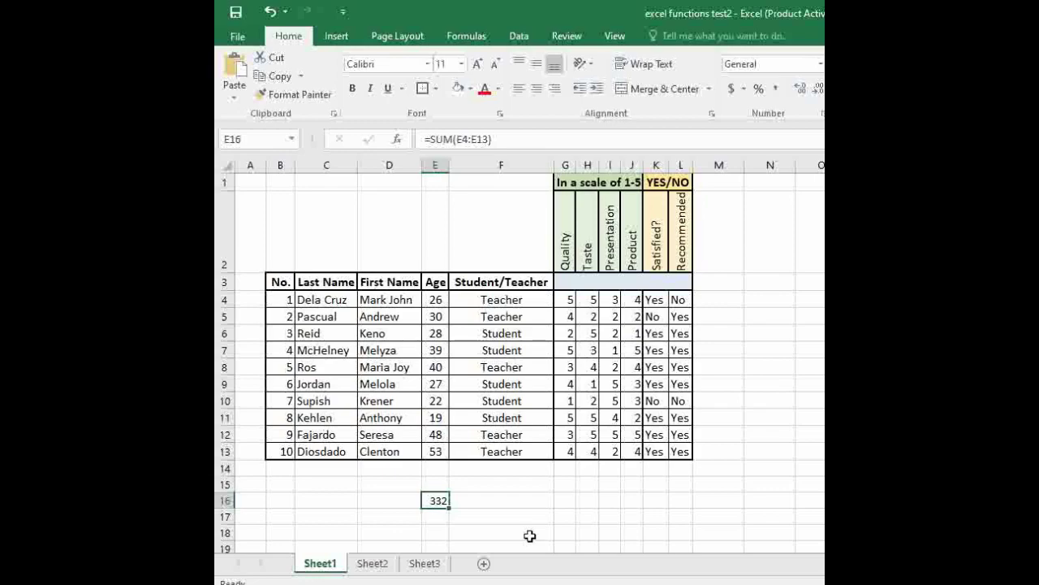
Compute =average(E4:E13) in E16, showing 33.2, then delete it.
text(=)
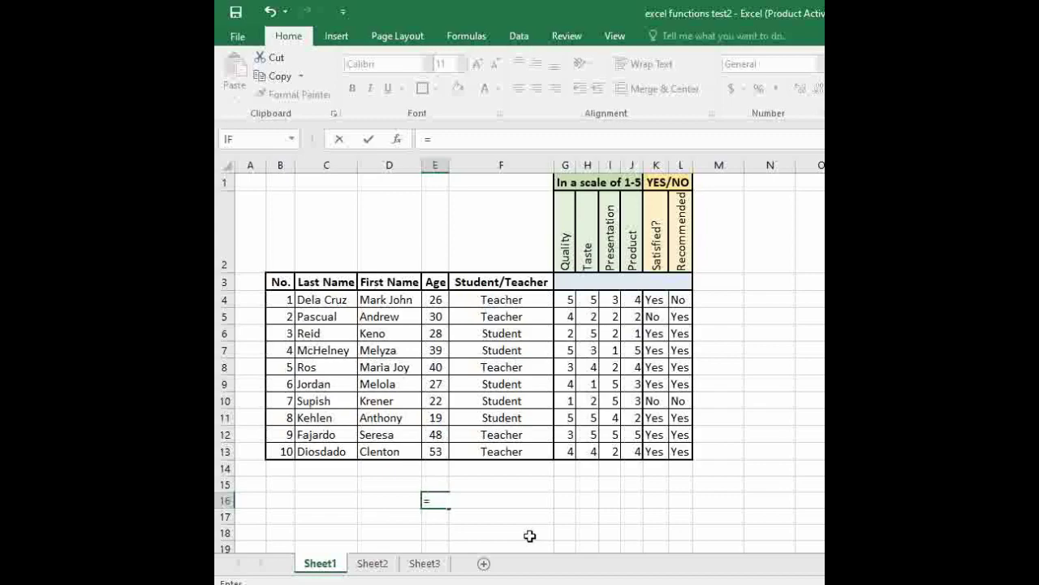
text(avera)
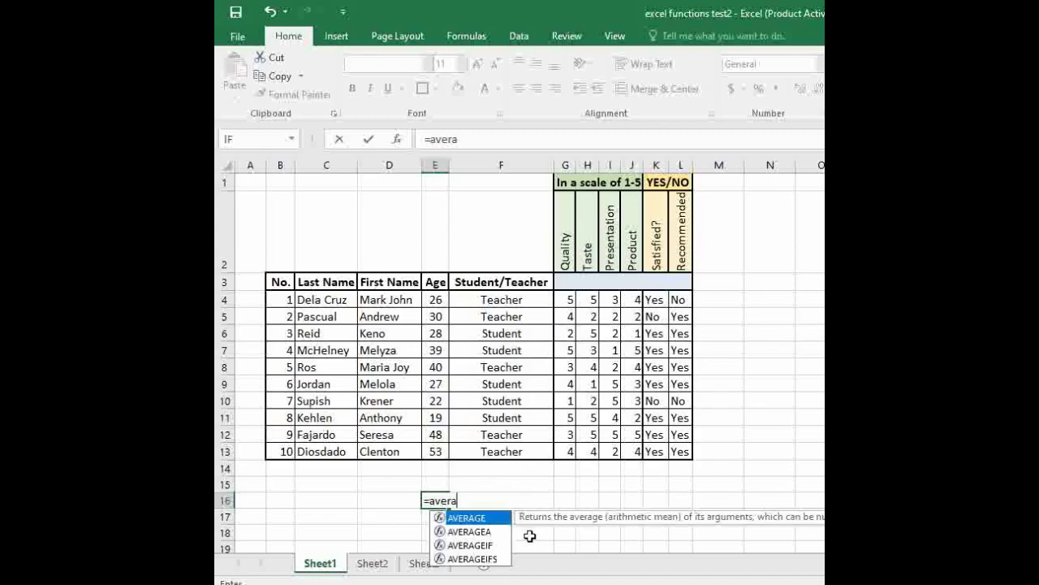
text(ge)
text(()
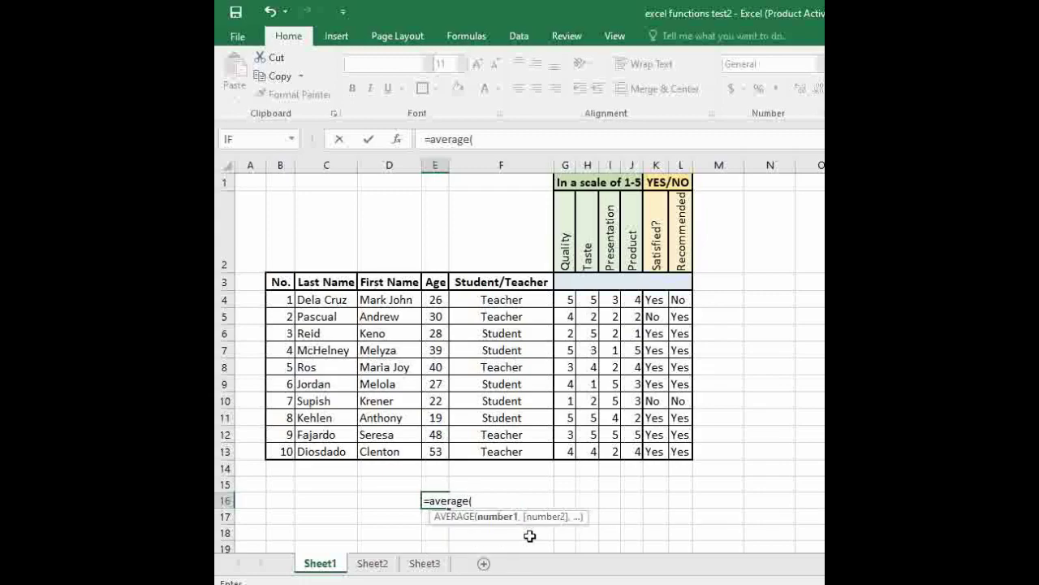
click(440, 300)
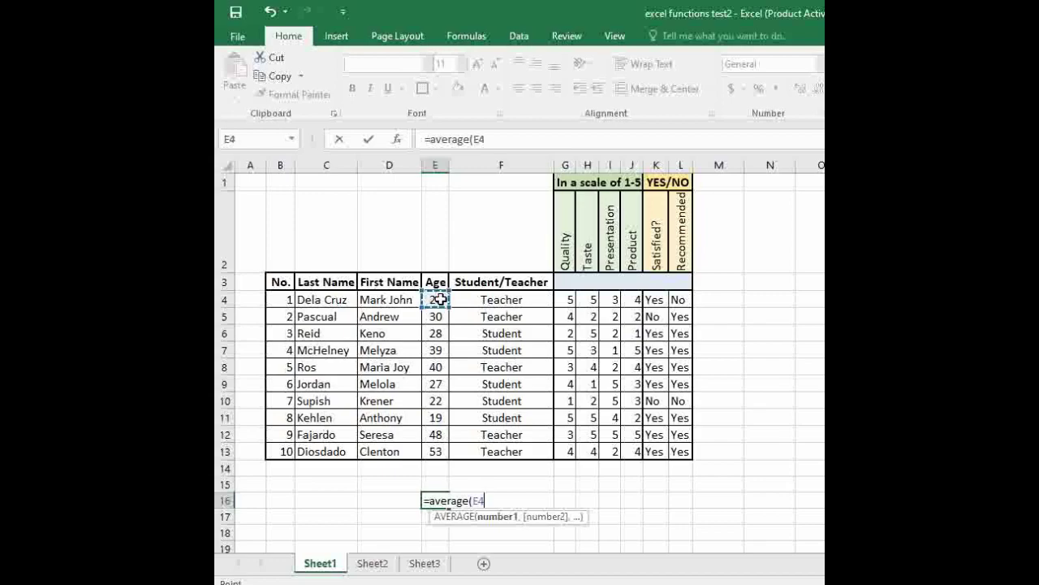
drag(439, 299, 435, 453)
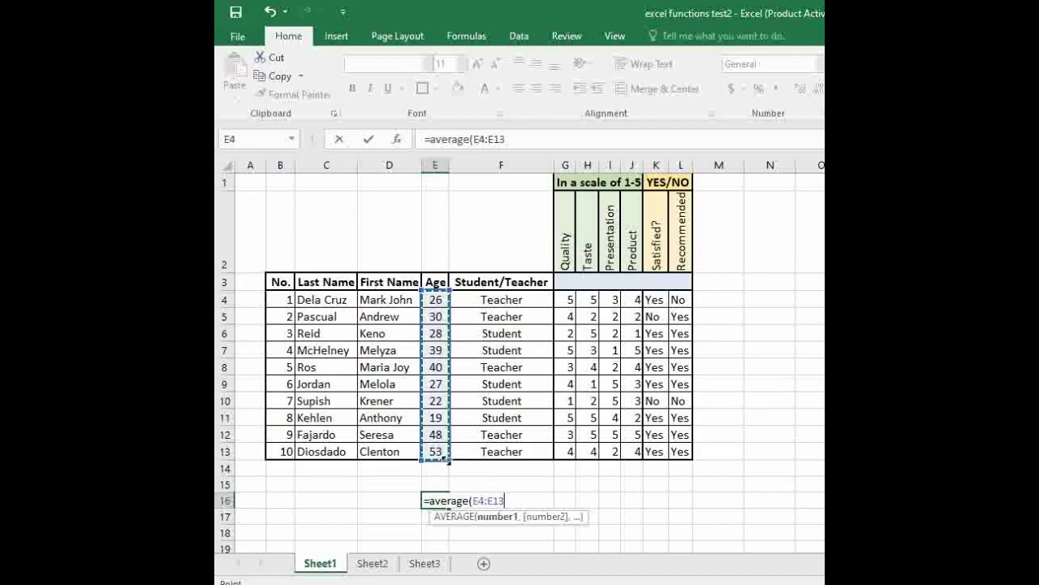
key(Return)
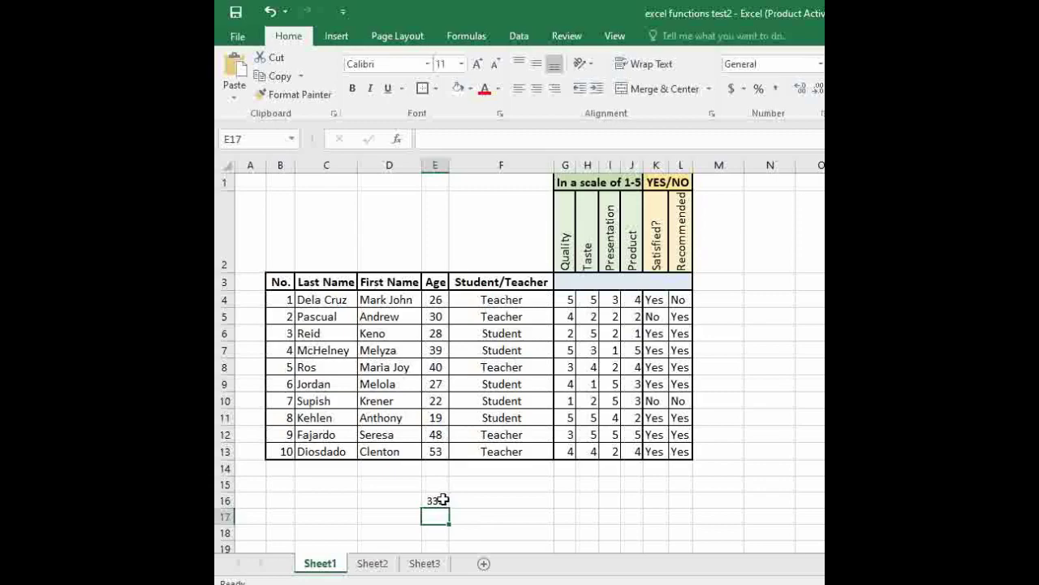
click(439, 501)
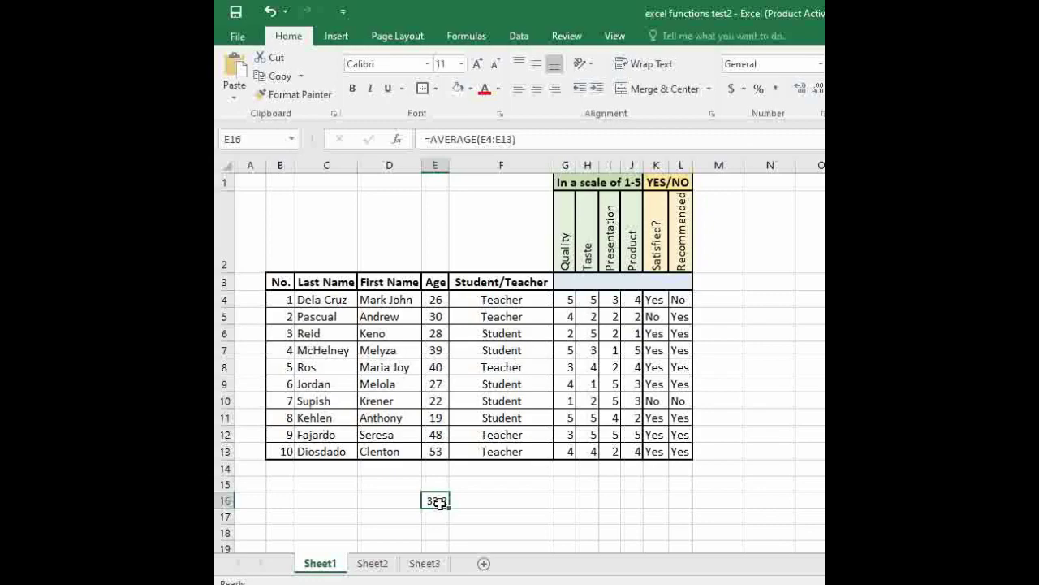
key(Delete)
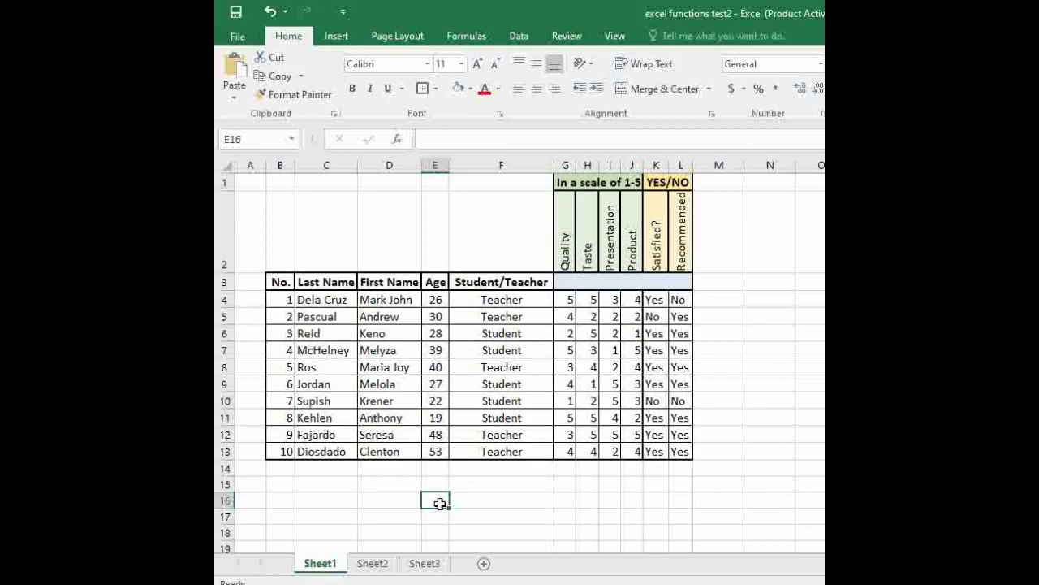
Look over the Quality ratings in column G, ending on header G2.
click(566, 165)
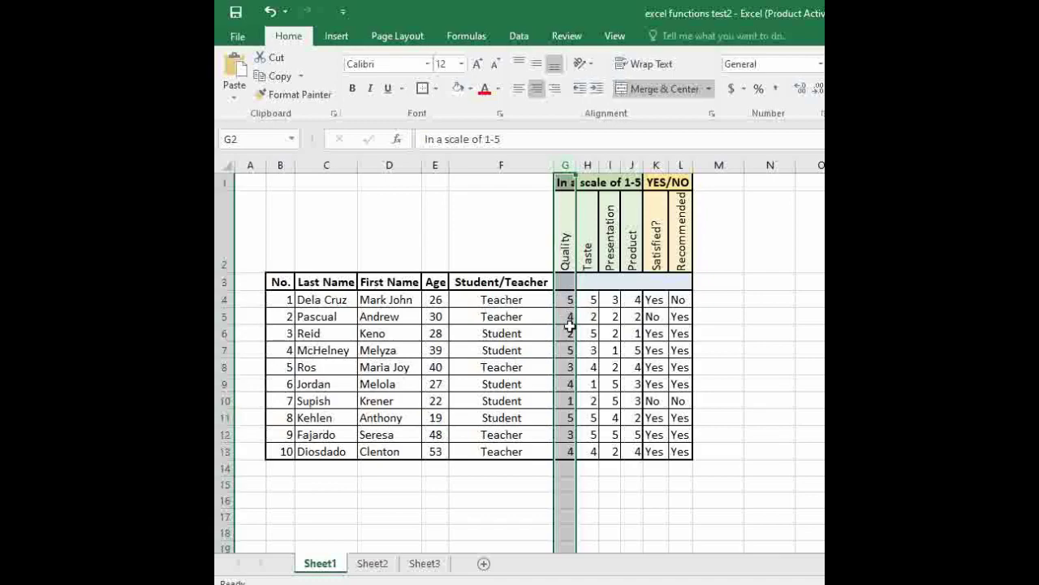
click(569, 317)
click(569, 408)
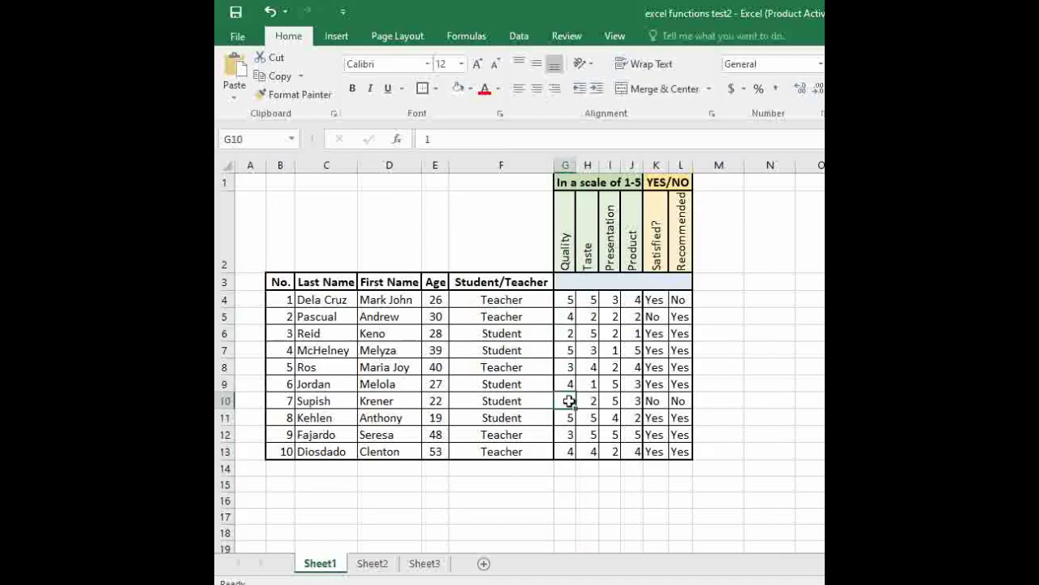
click(569, 368)
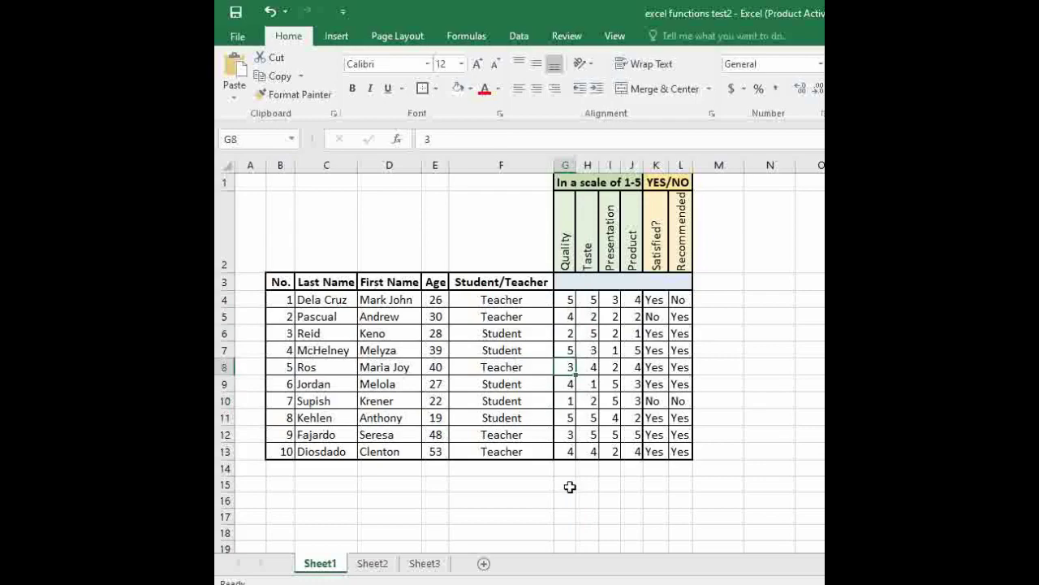
scroll(568, 483, down, 1)
scroll(568, 483, up, 1)
scroll(569, 483, up, 1)
click(563, 206)
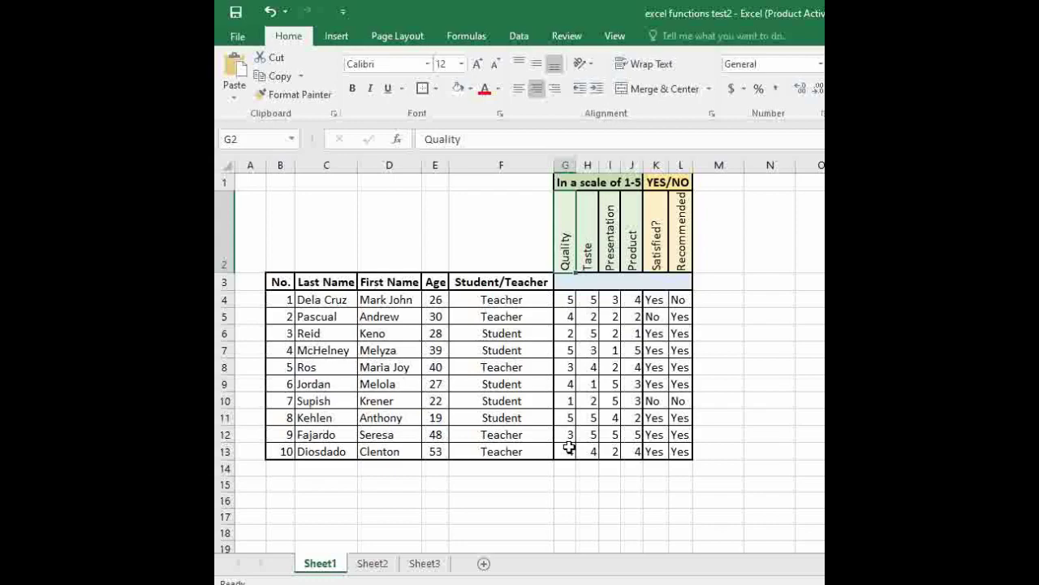
Enter =average(G4:G13) in G16, giving a Quality mean of 3.6.
click(566, 501)
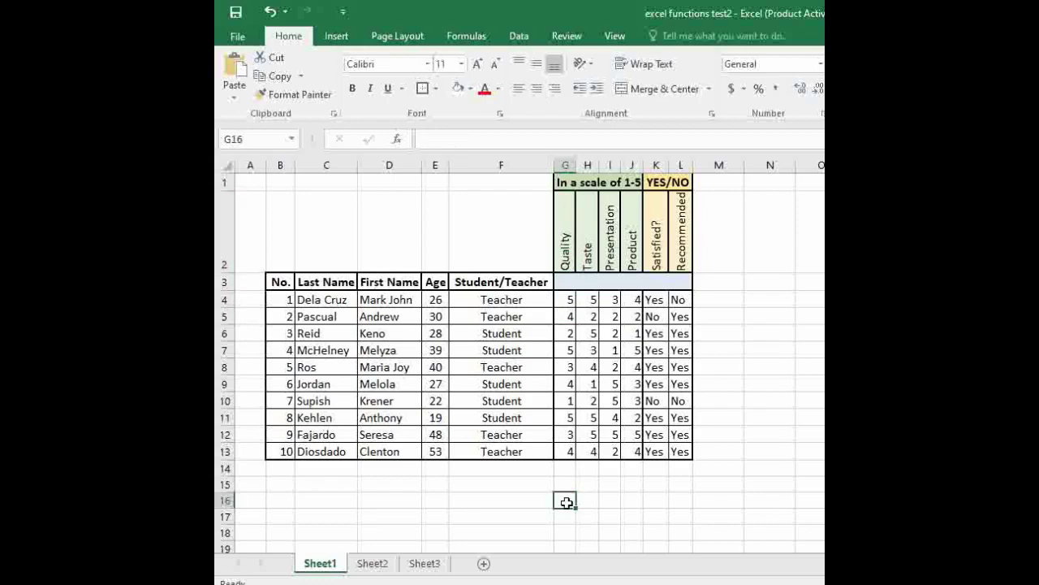
text(=)
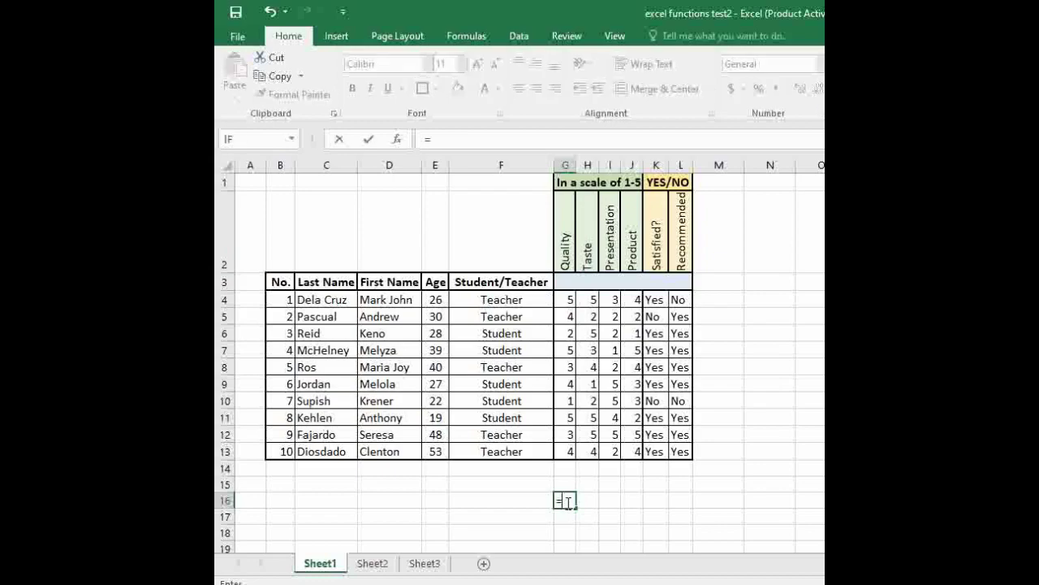
text(avera)
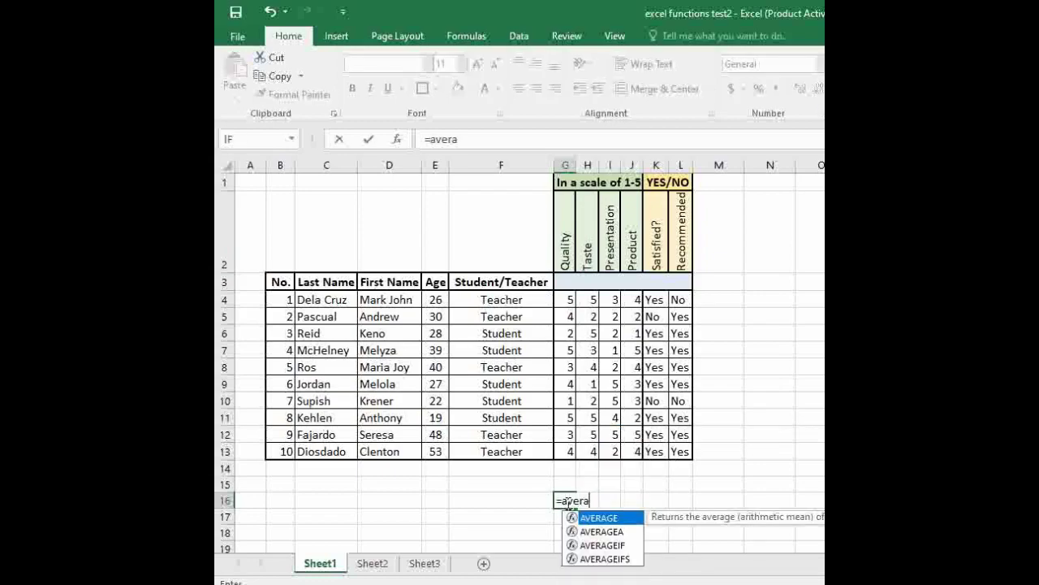
text(ge()
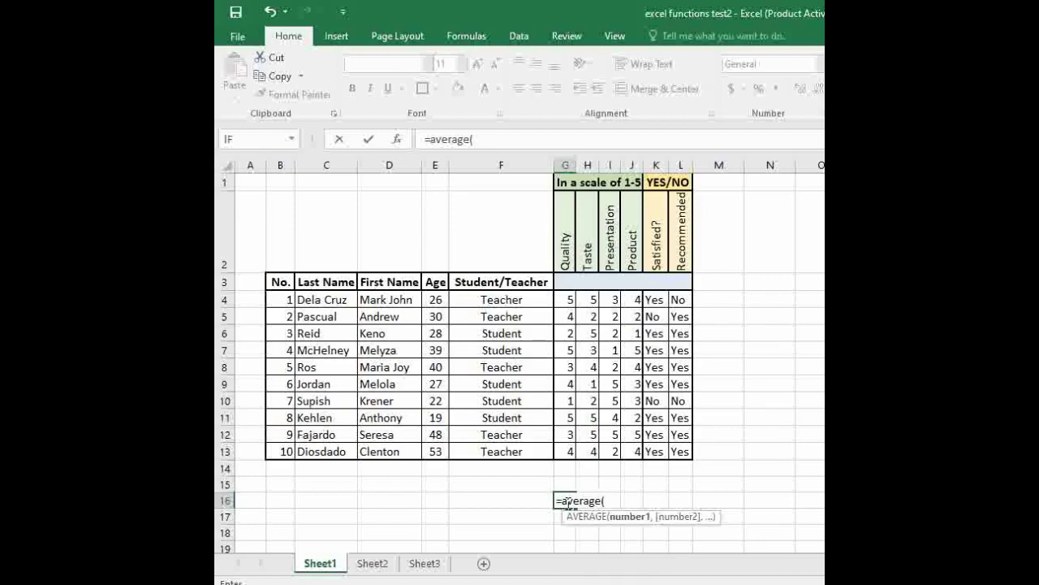
click(569, 299)
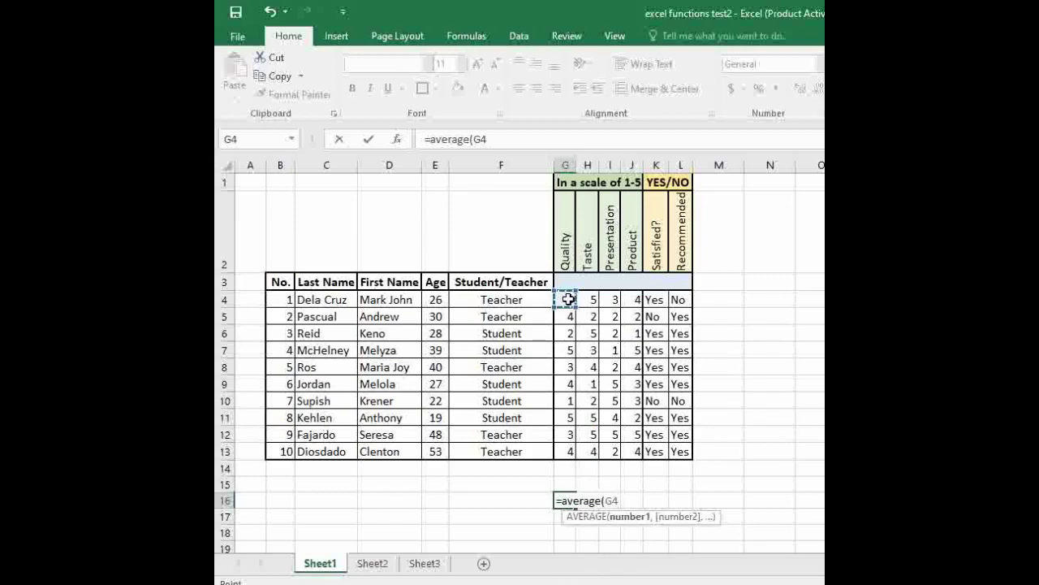
shift+click(566, 453)
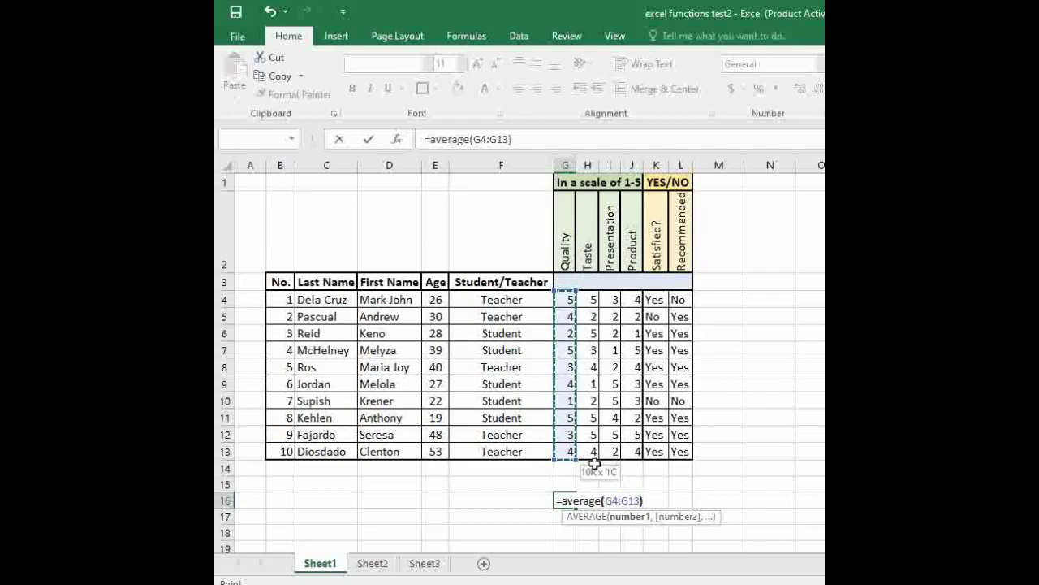
text())
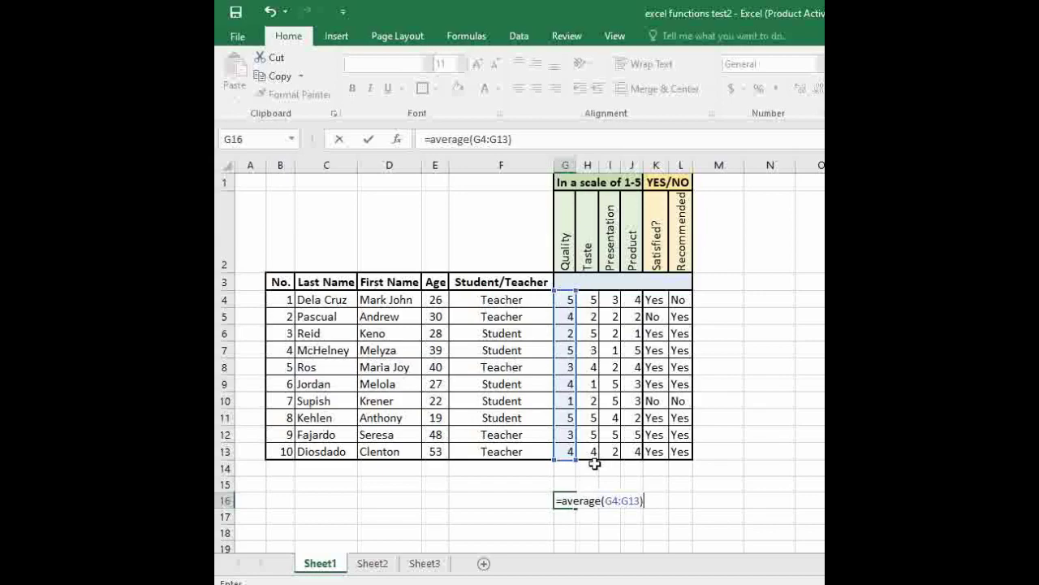
key(Return)
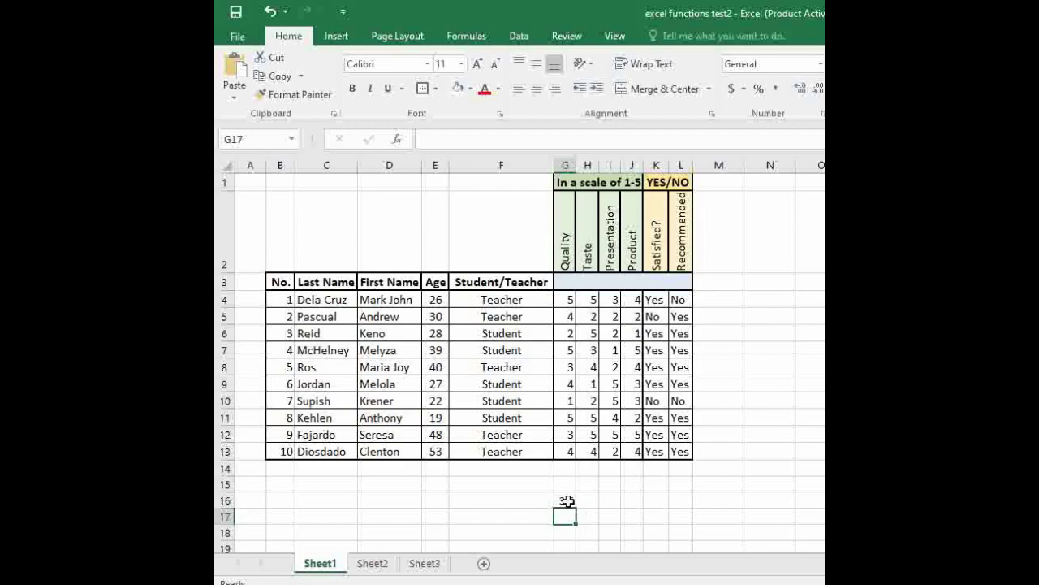
Recheck G16's formula, then show the AVERAGEIF slide's definition with range, criteria, average range syntax.
click(566, 501)
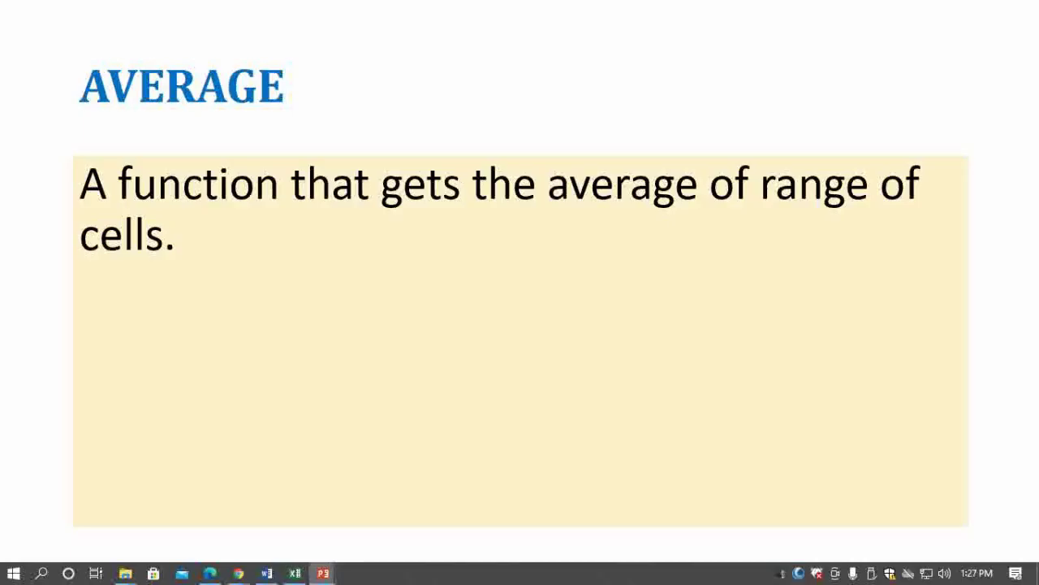
key(Right)
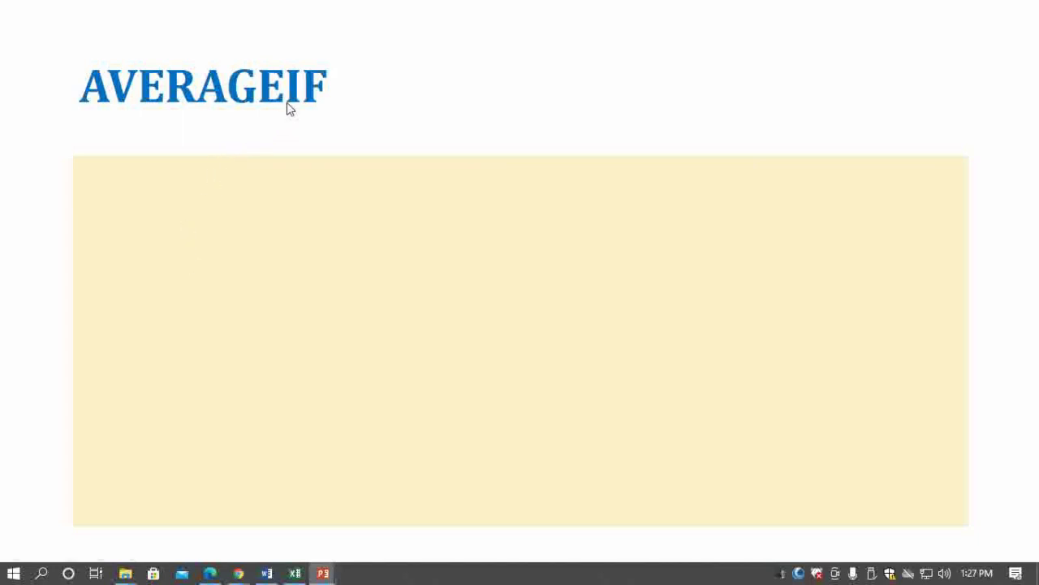
click(321, 232)
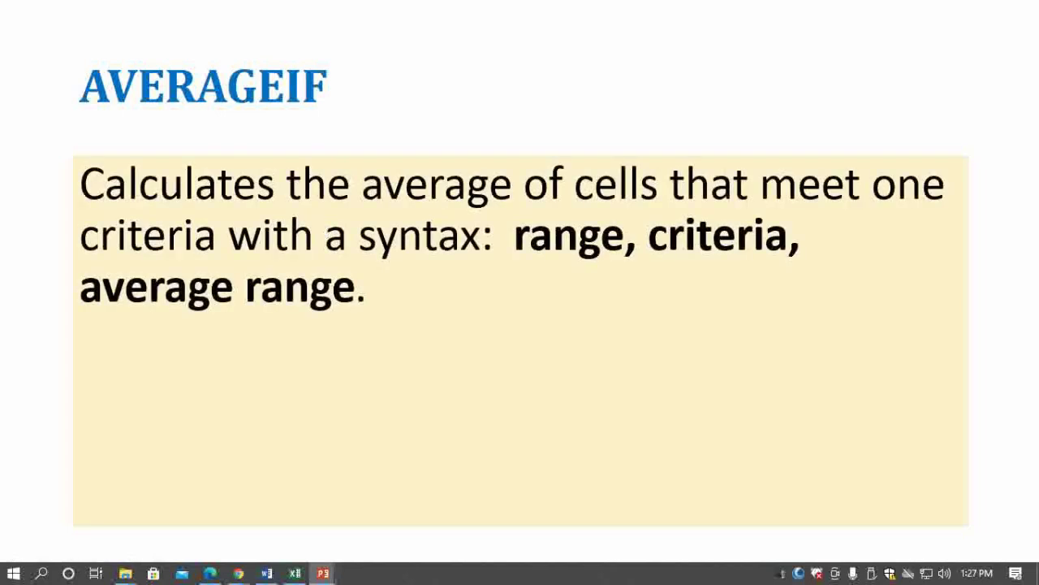
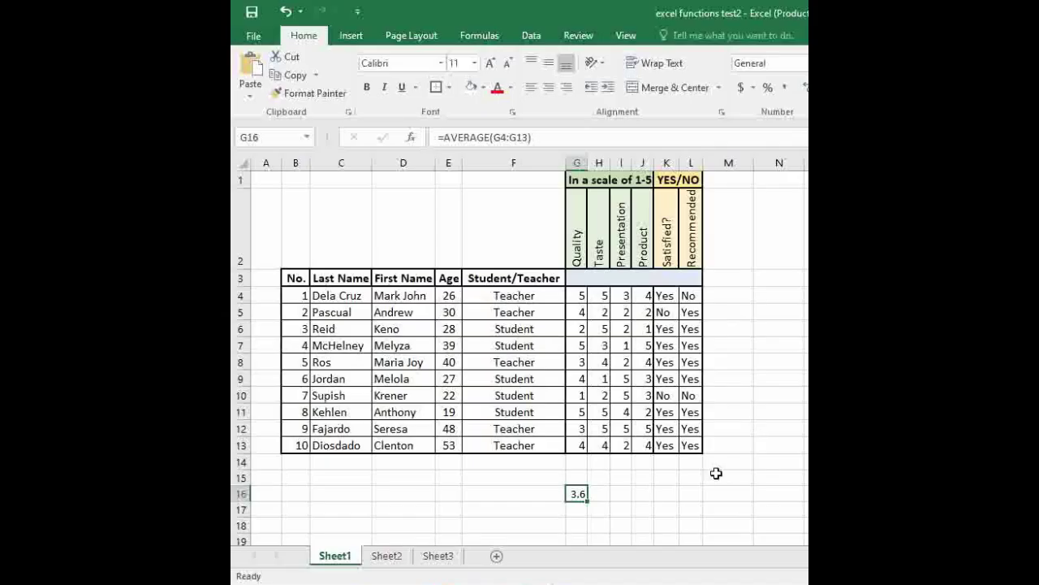
Delete the =AVERAGE(G4:G13) result from cell G16.
key(Delete)
scroll(678, 516, down, 1)
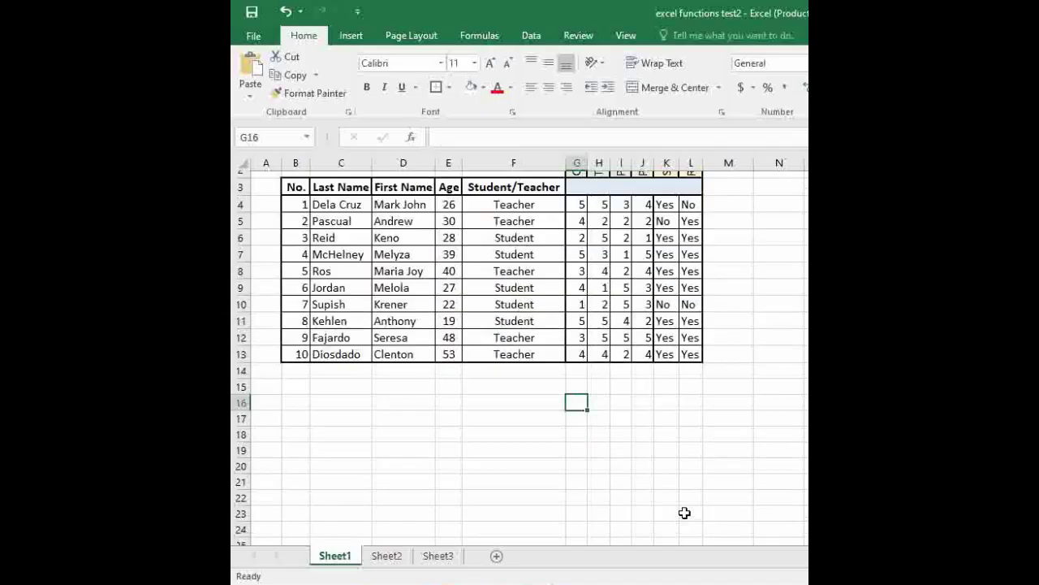
scroll(685, 509, down, 2)
scroll(680, 496, up, 3)
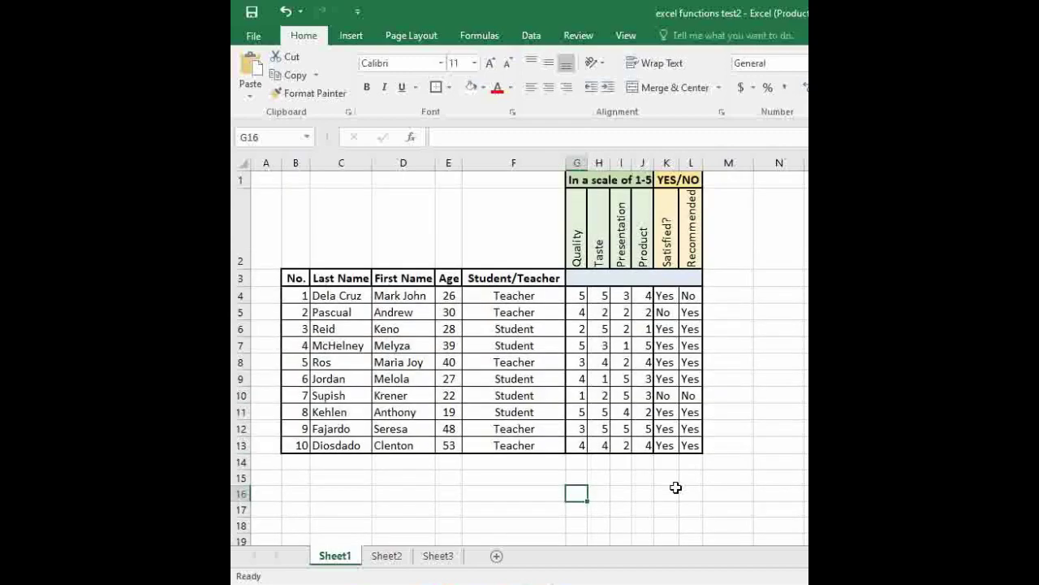
Look over the Student/Teacher header and entries in the survey table.
click(524, 297)
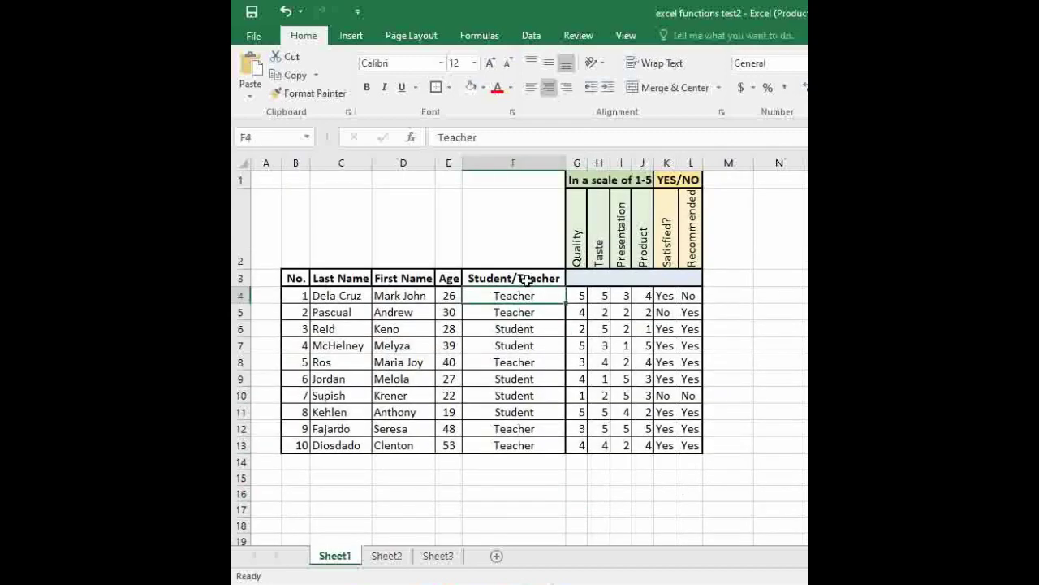
click(526, 279)
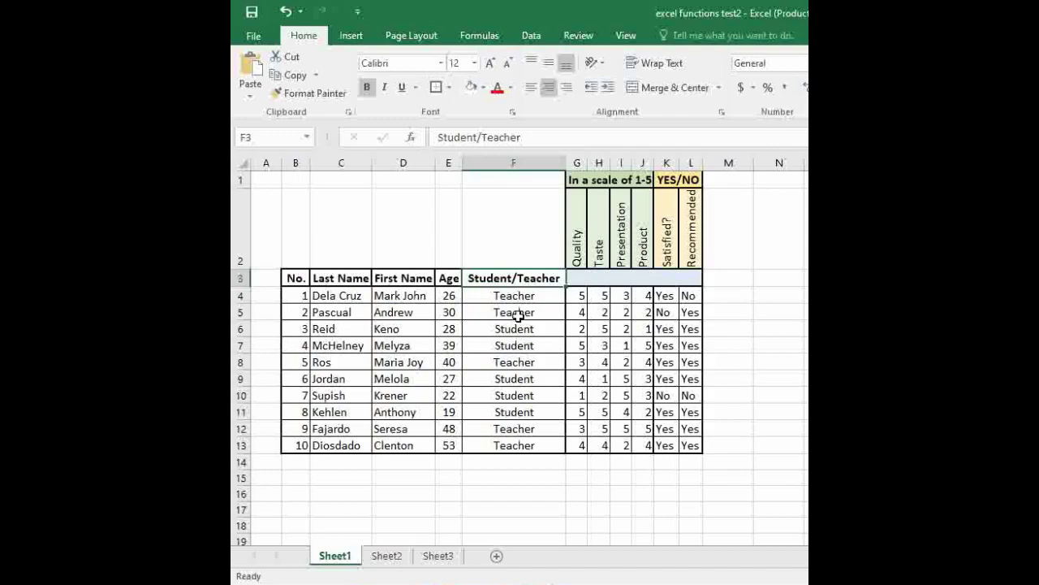
click(518, 316)
click(518, 297)
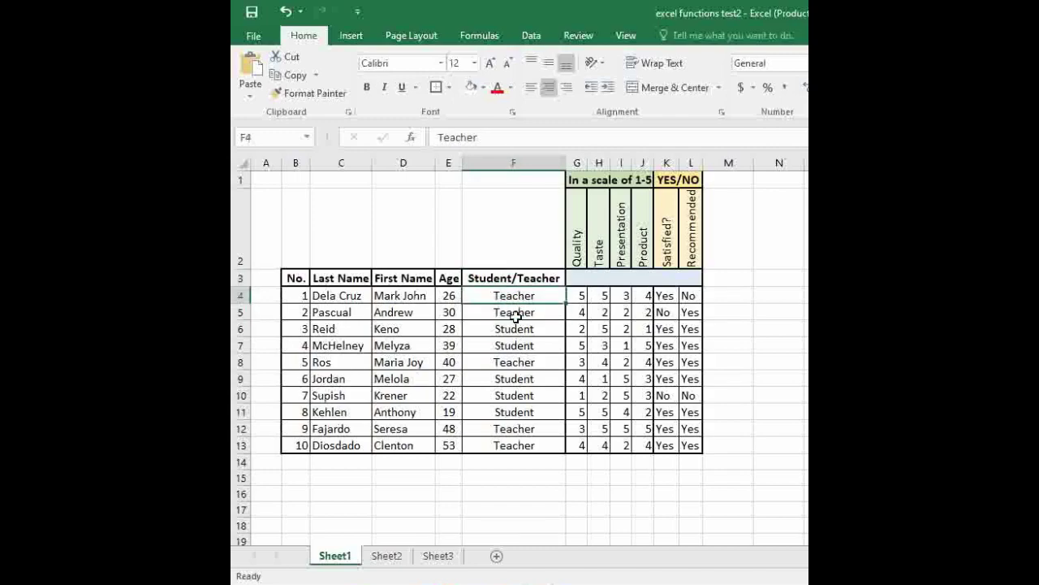
click(510, 312)
click(516, 347)
click(520, 396)
click(523, 428)
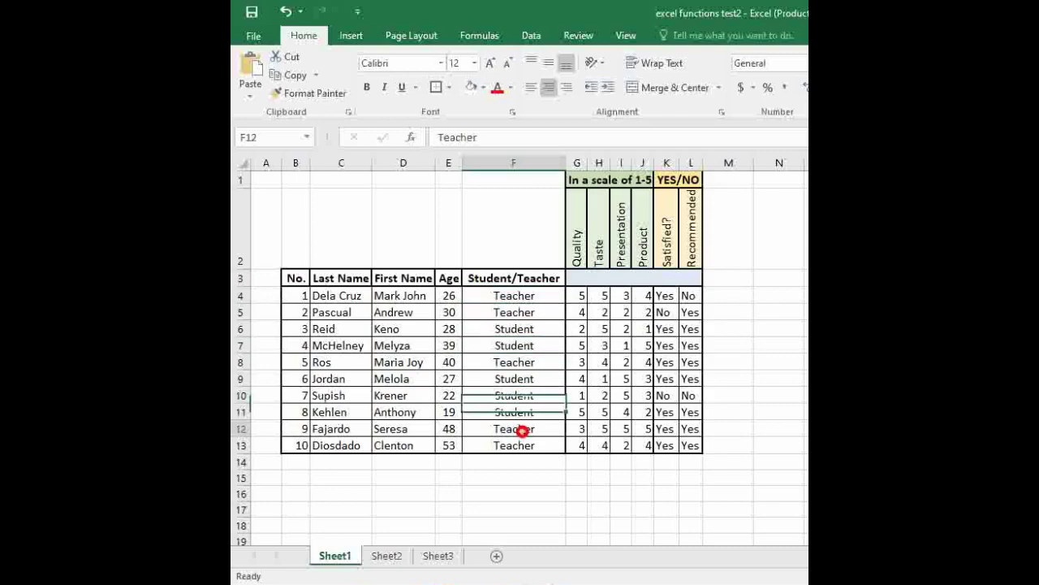
click(524, 379)
click(521, 339)
scroll(522, 318, down, 1)
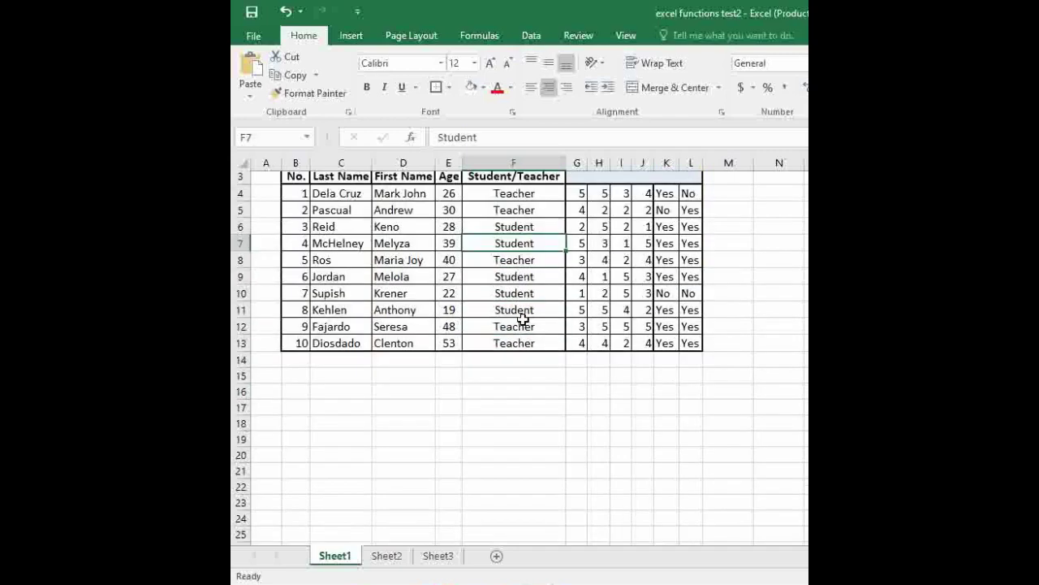
scroll(522, 317, down, 1)
scroll(522, 319, up, 2)
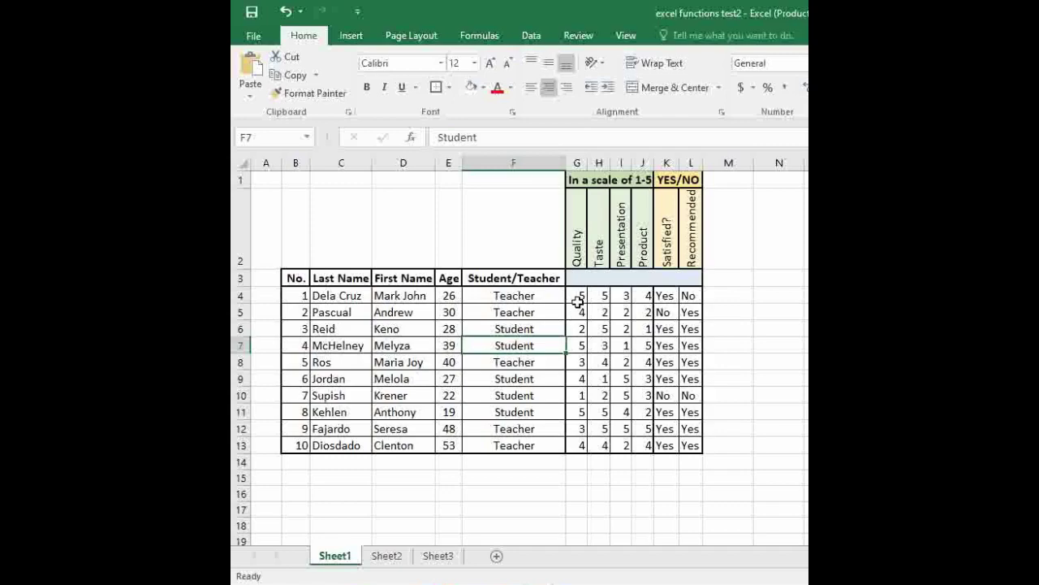
click(553, 328)
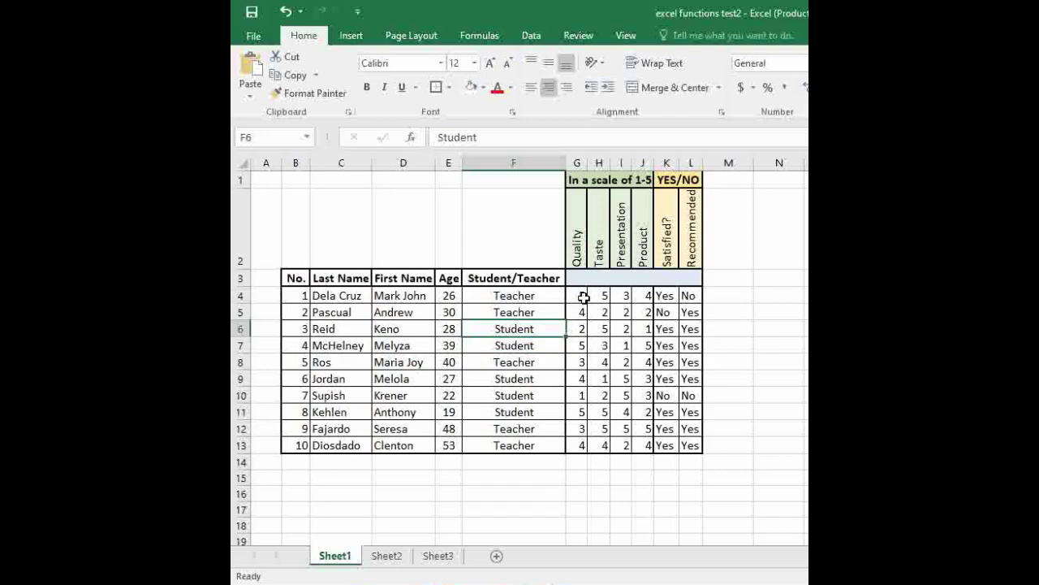
drag(581, 296, 582, 449)
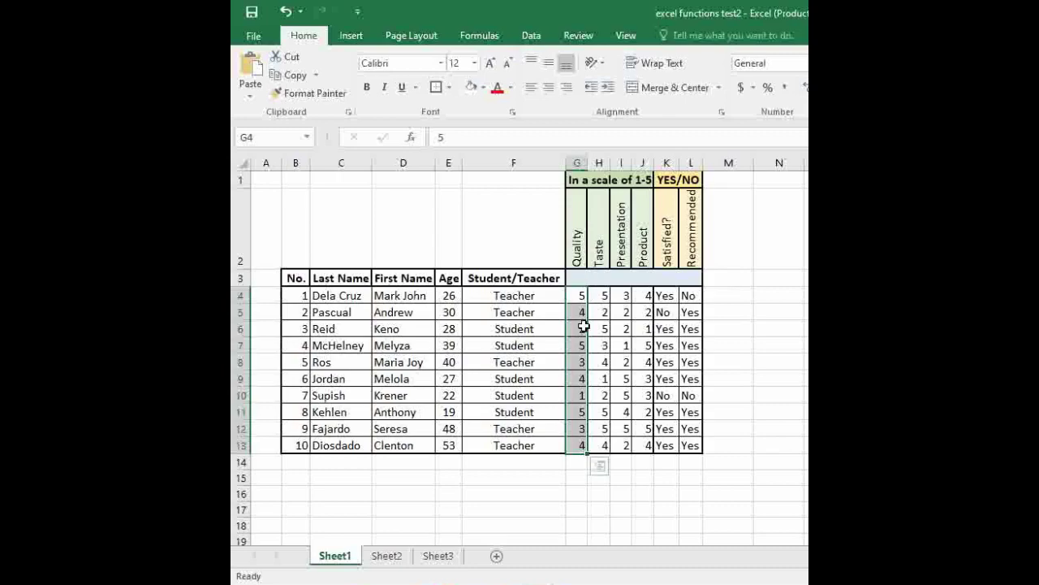
scroll(573, 424, down, 2)
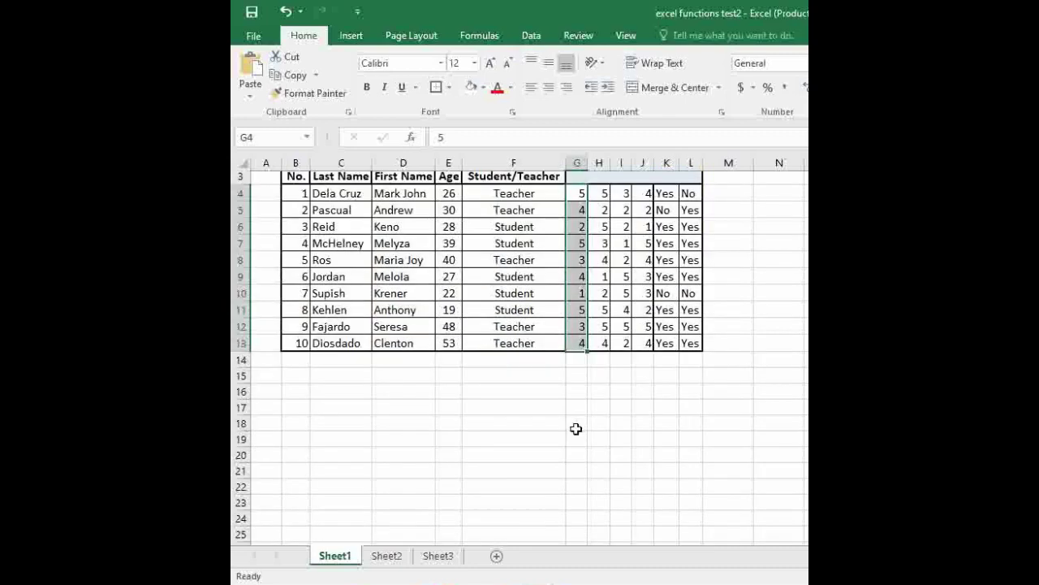
scroll(569, 425, down, 1)
scroll(561, 420, up, 1)
scroll(561, 421, up, 1)
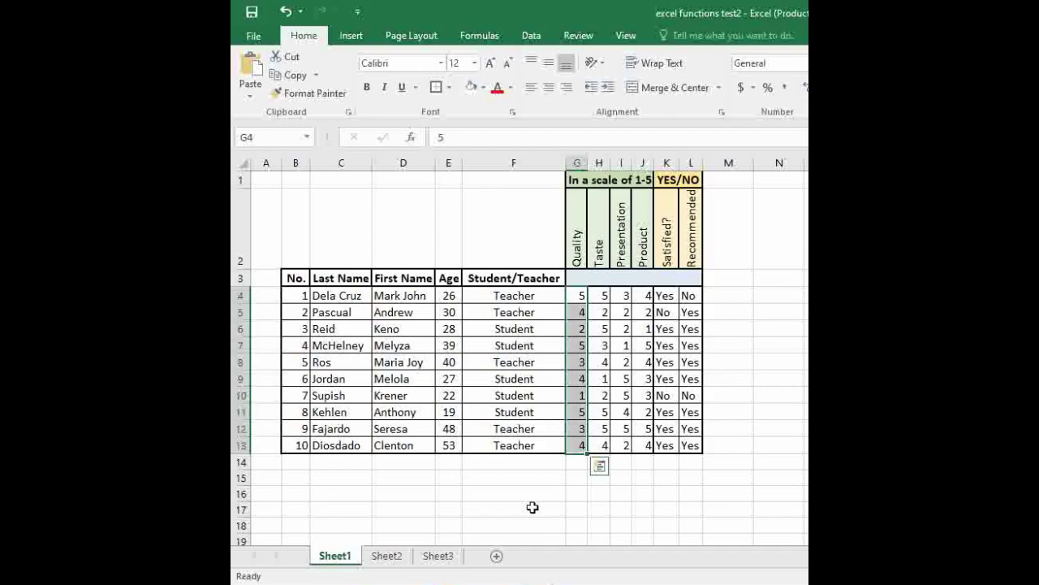
scroll(532, 507, down, 1)
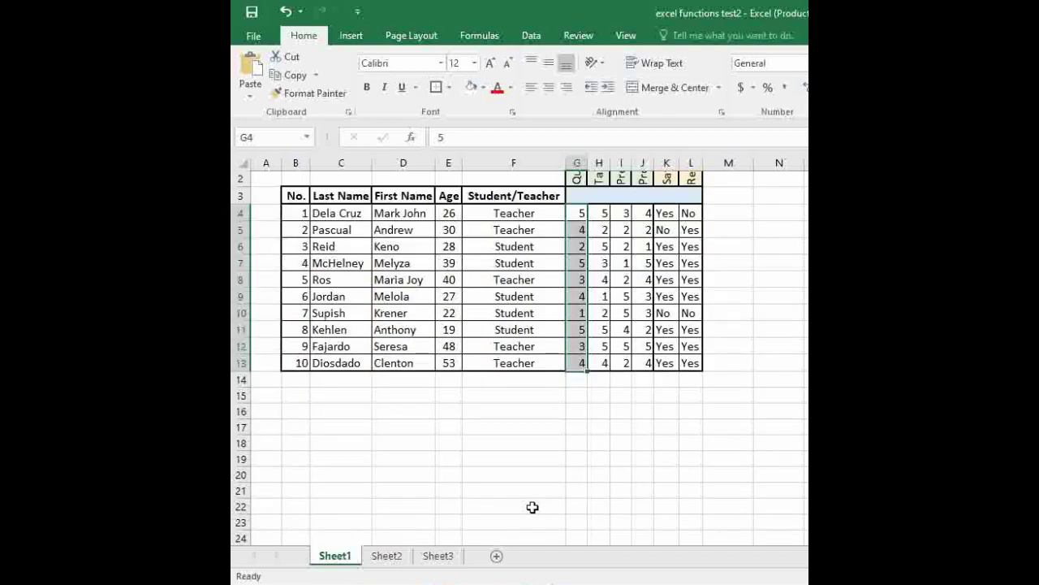
scroll(532, 508, up, 1)
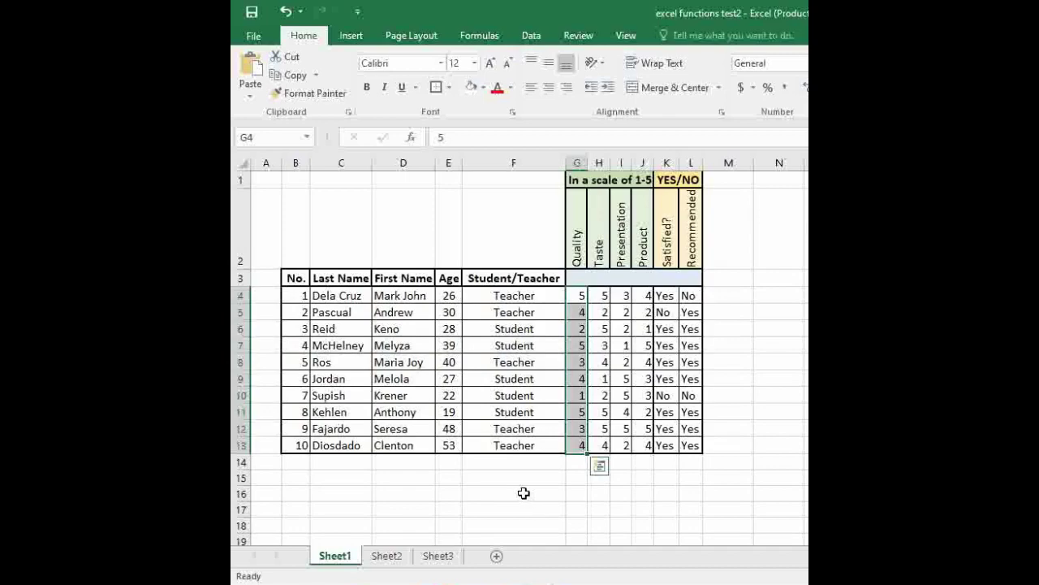
click(523, 493)
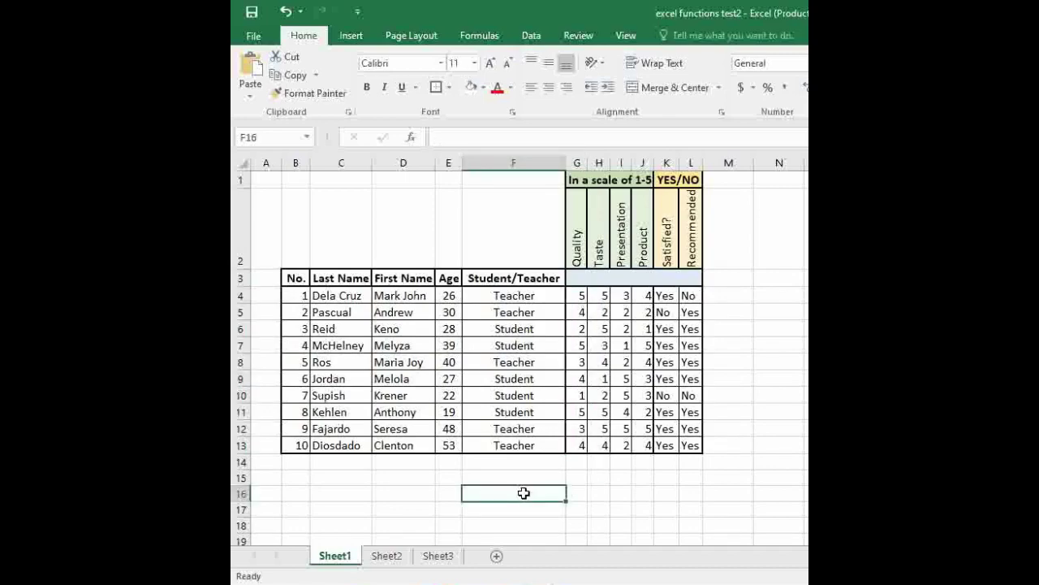
Enter =AVERAGEIF(G4:G13,"Teacher",F4:F13) in F16, which returns #DIV/0!
text(=)
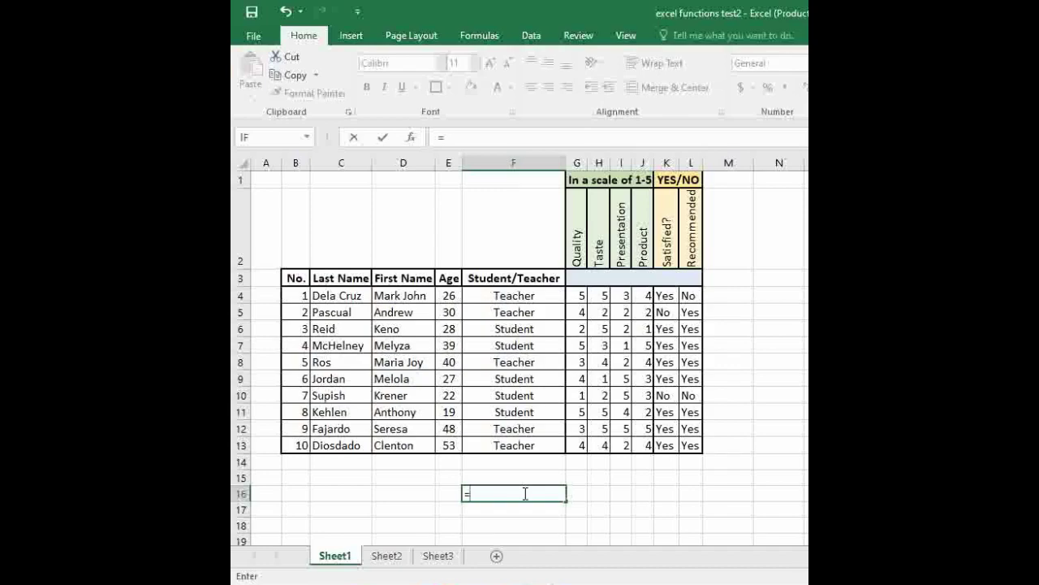
text(av)
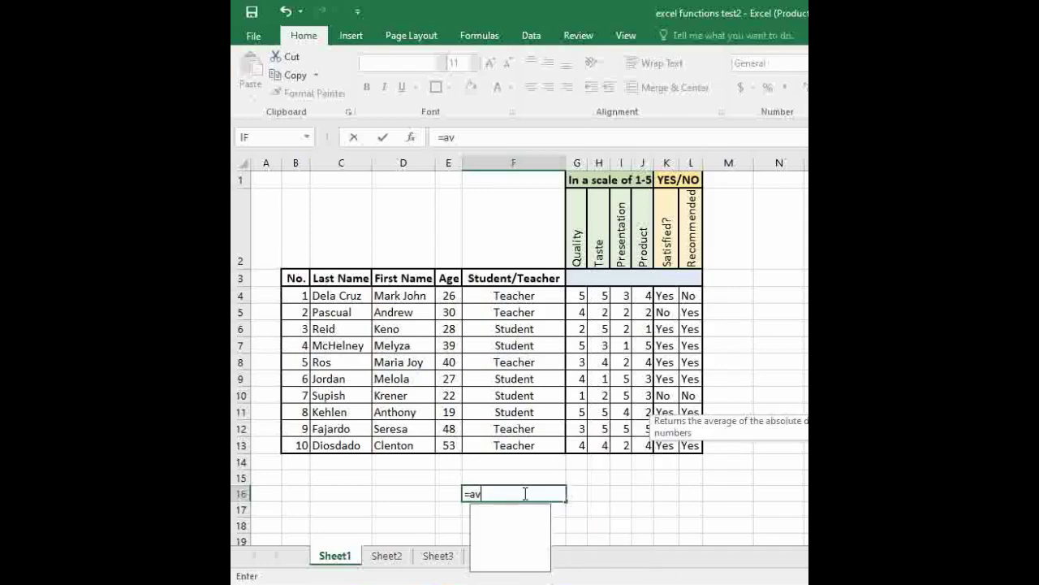
text(eragei)
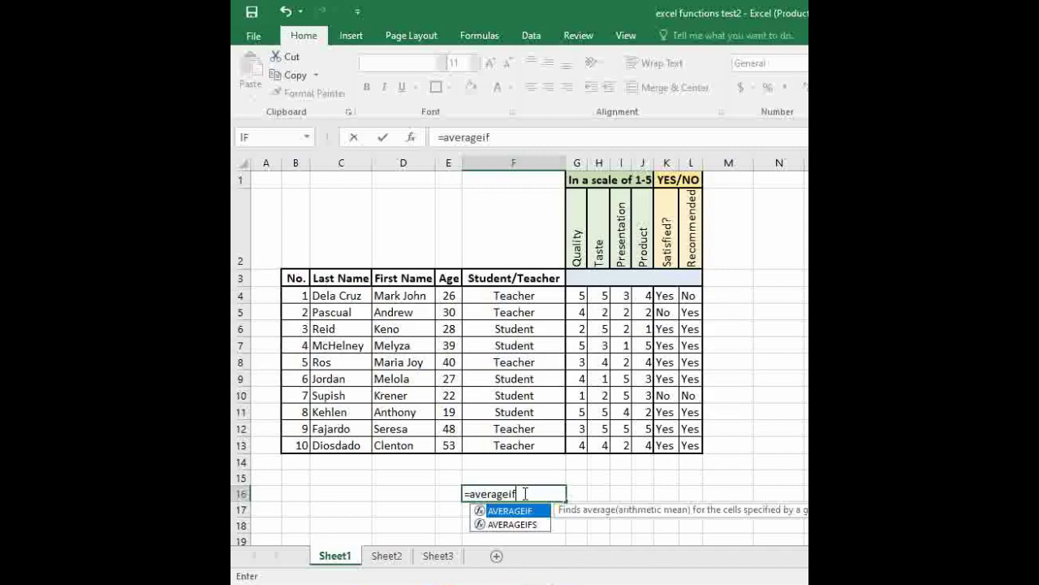
text(f)
text(()
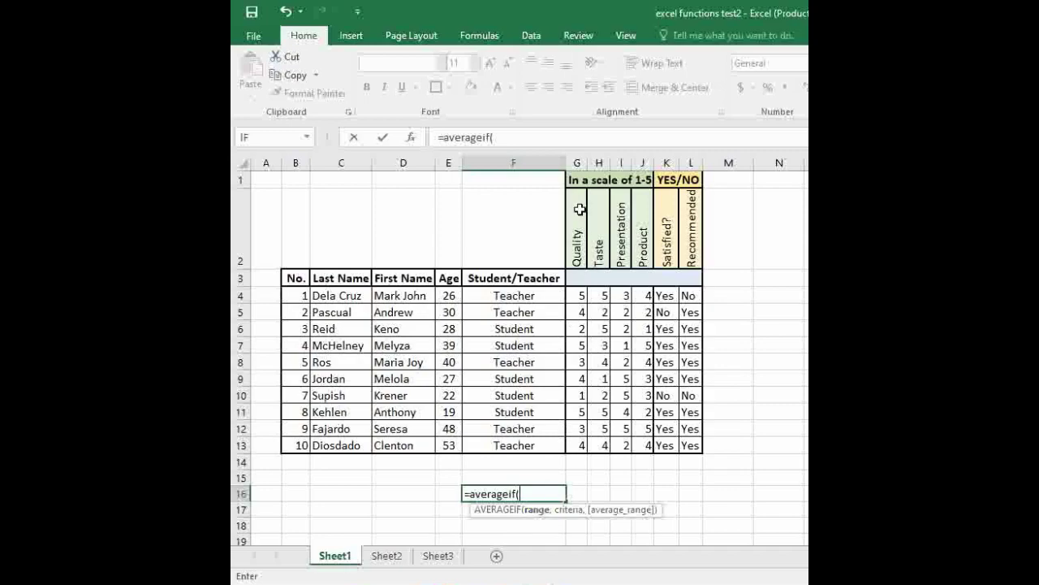
drag(578, 296, 587, 449)
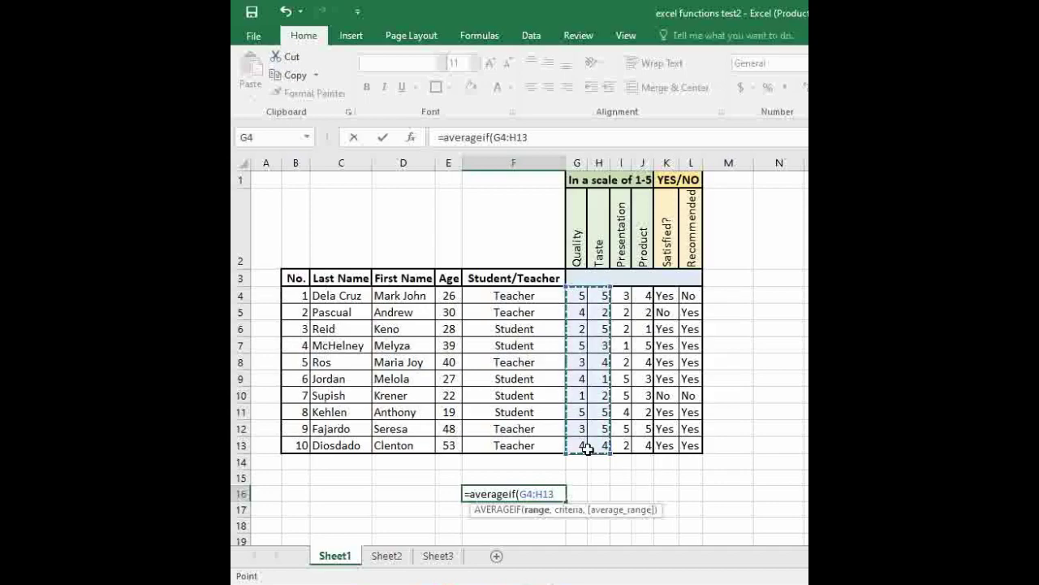
drag(587, 448, 577, 448)
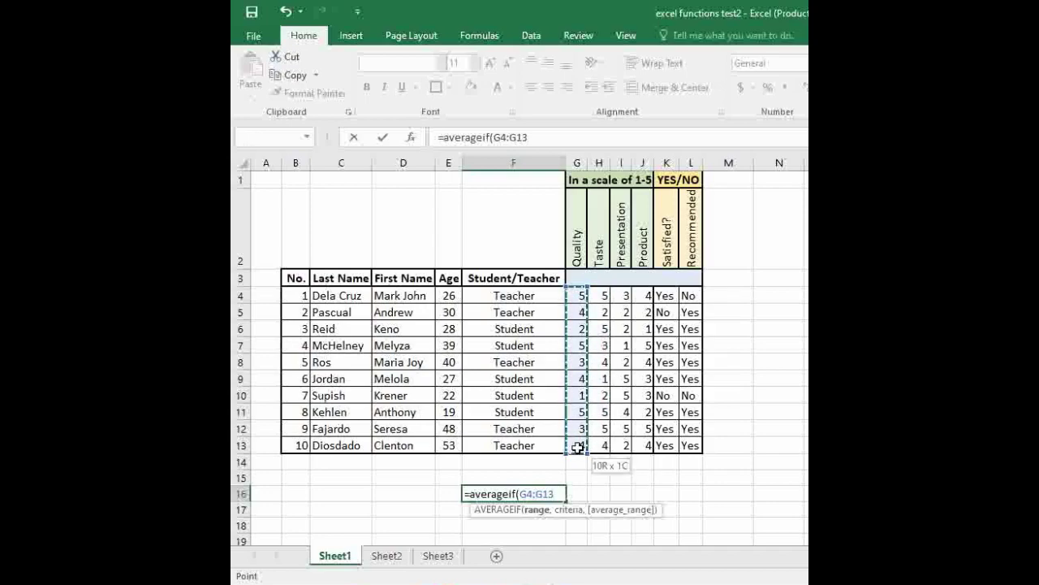
click(557, 495)
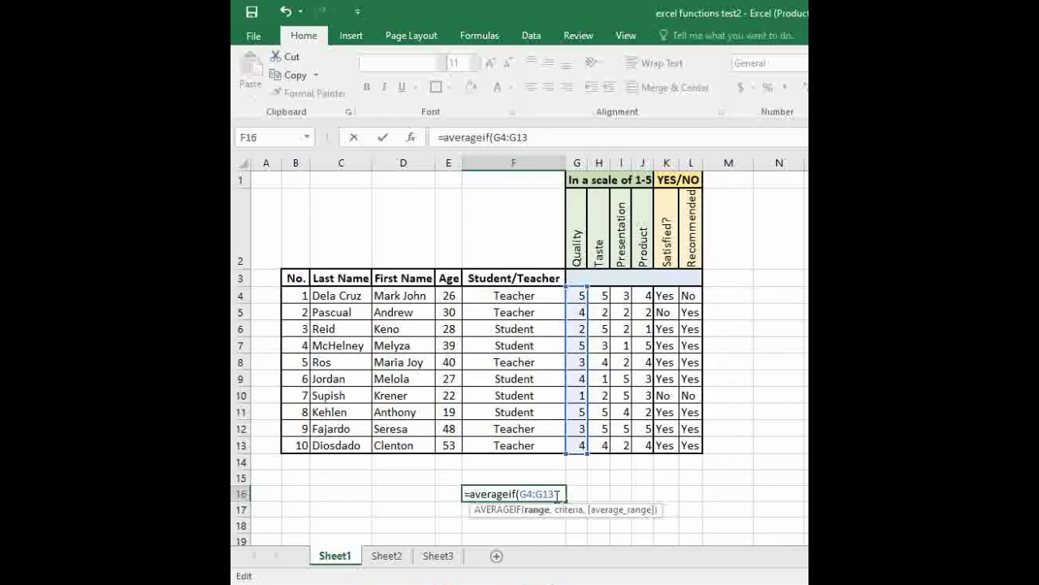
text(,)
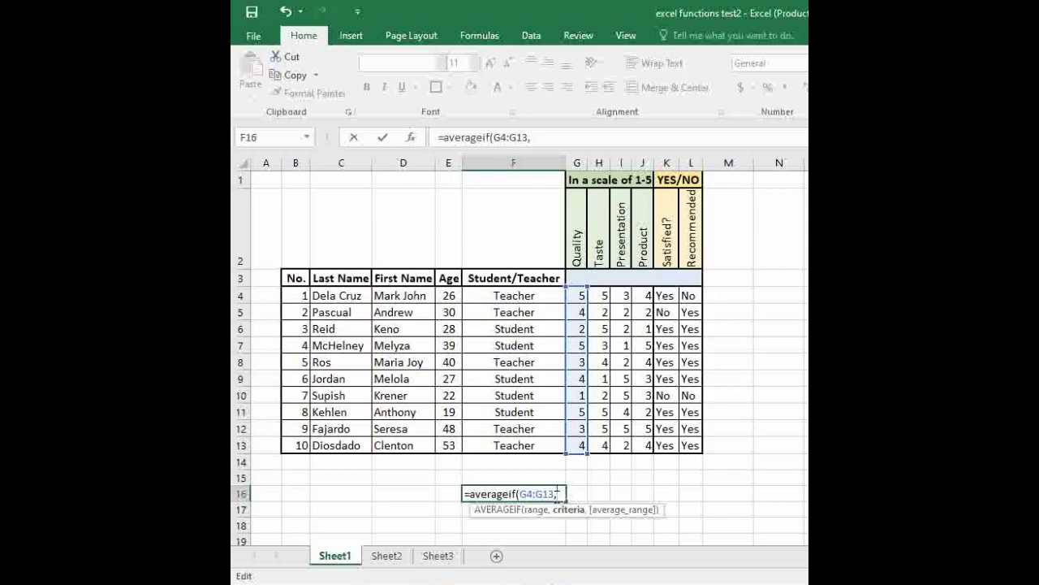
text(")
text(Tea)
text(cher)
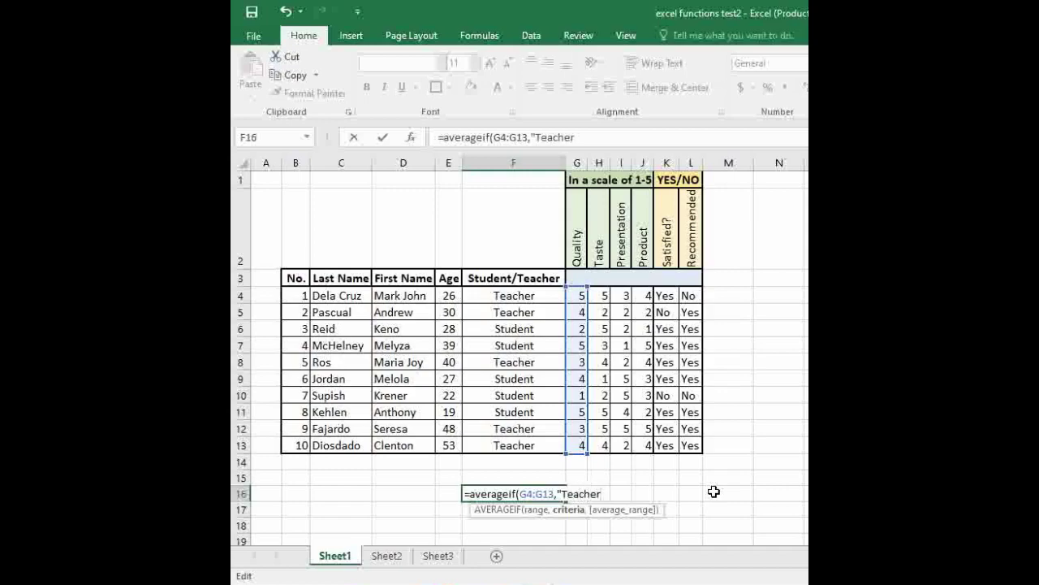
text(")
text(,)
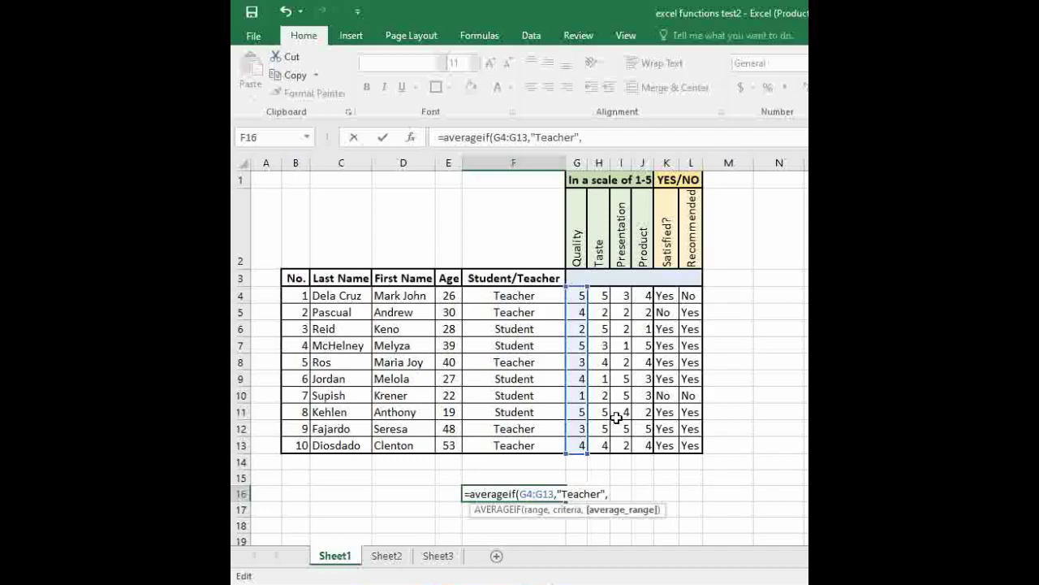
click(541, 298)
drag(541, 297, 541, 445)
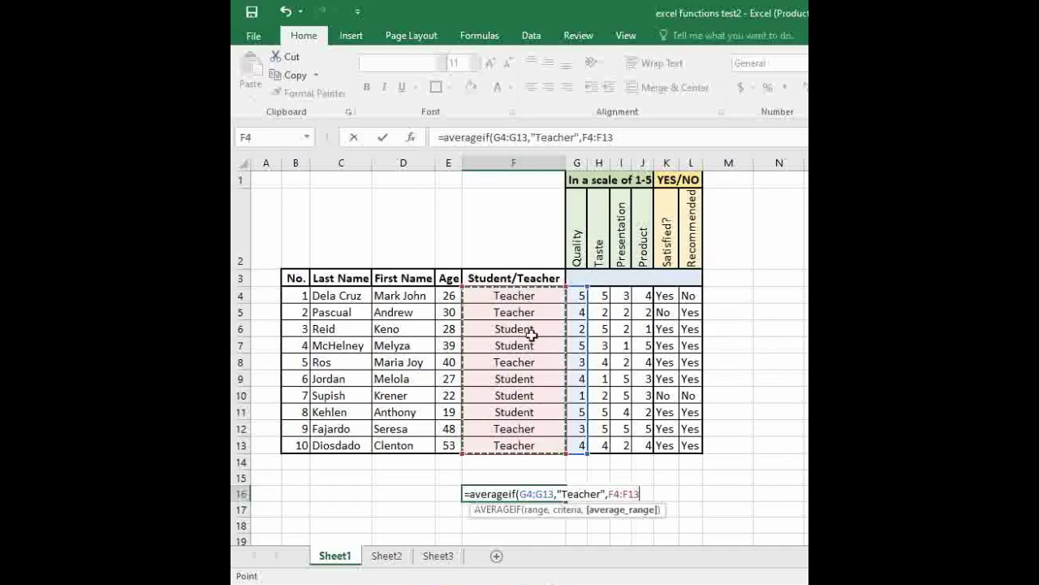
text())
key(F2)
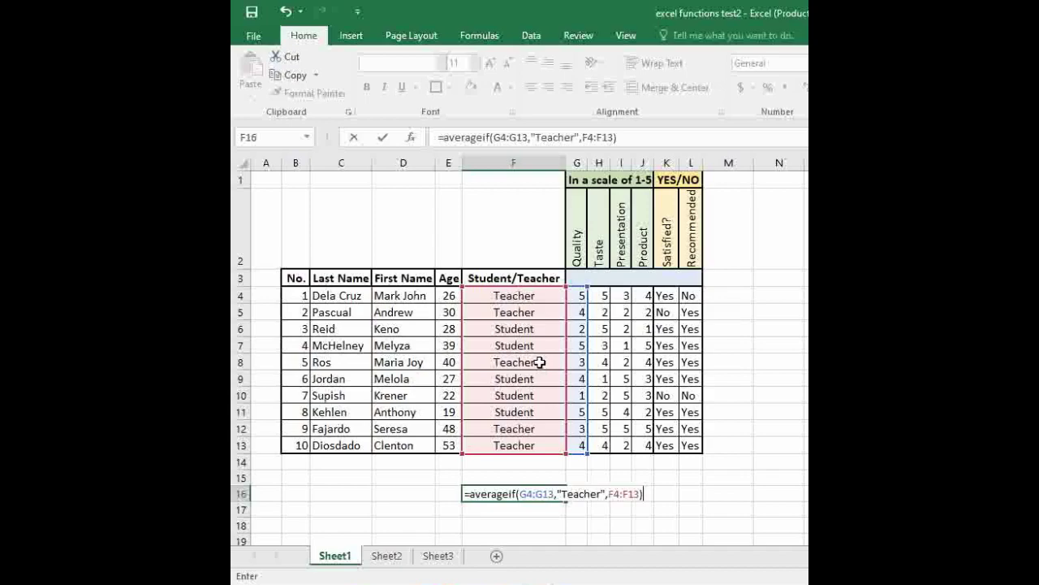
key(Return)
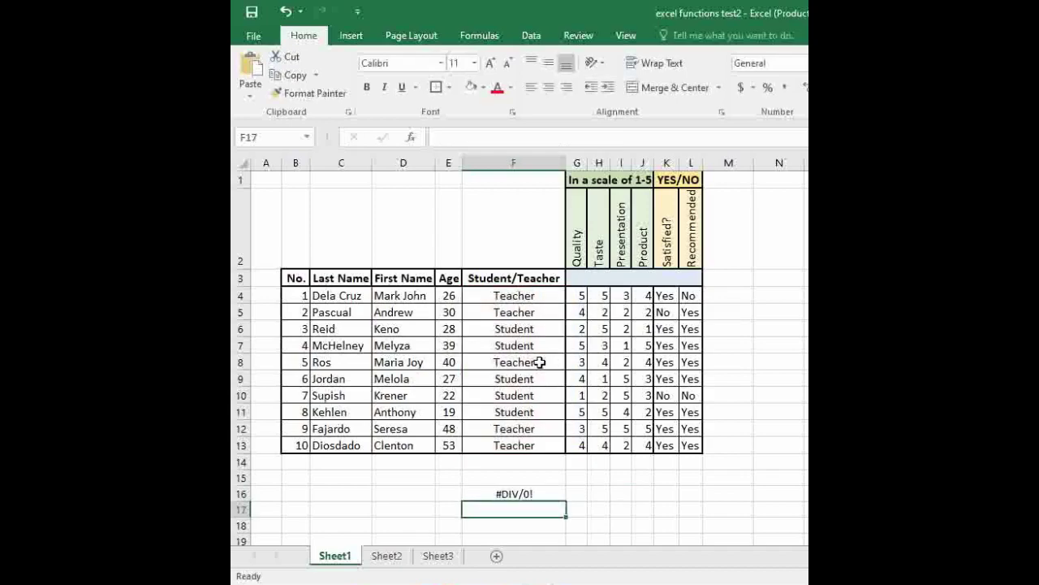
Rewrite F16 as =AVERAGEIF(F4:F13,"Teacher",G4:G13) so it returns 3.8.
click(541, 493)
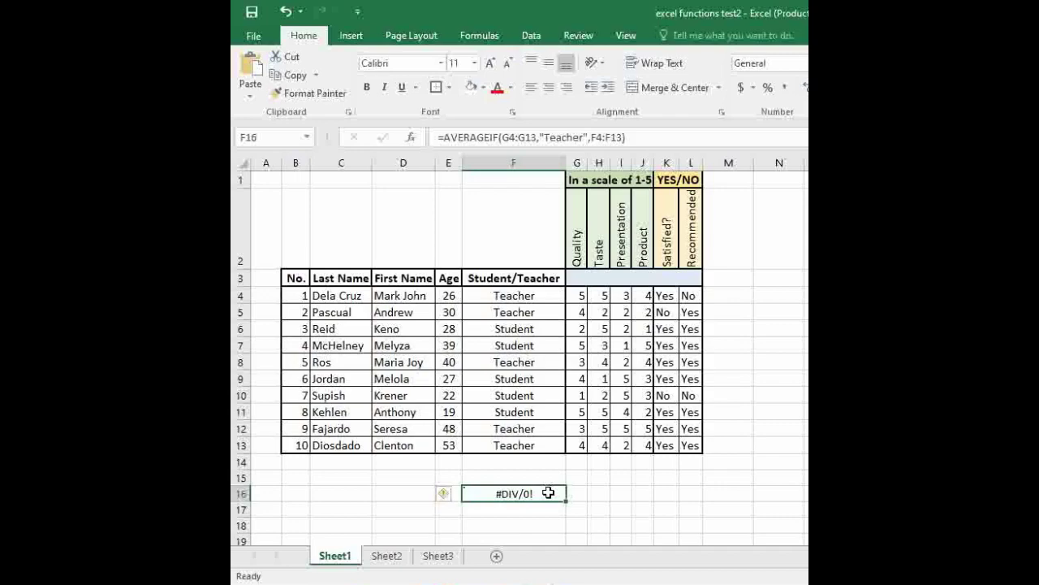
text(=)
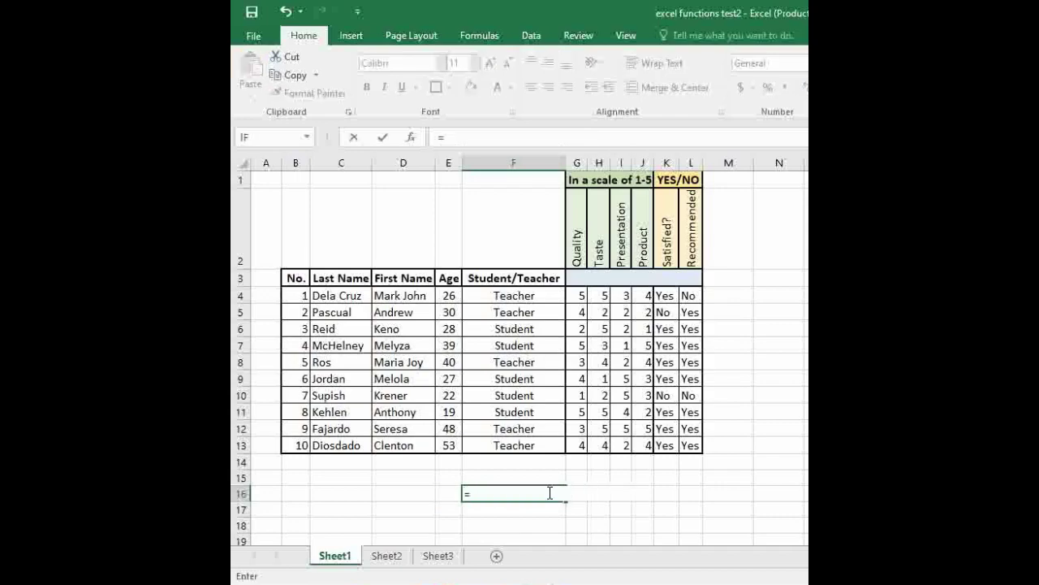
text(average)
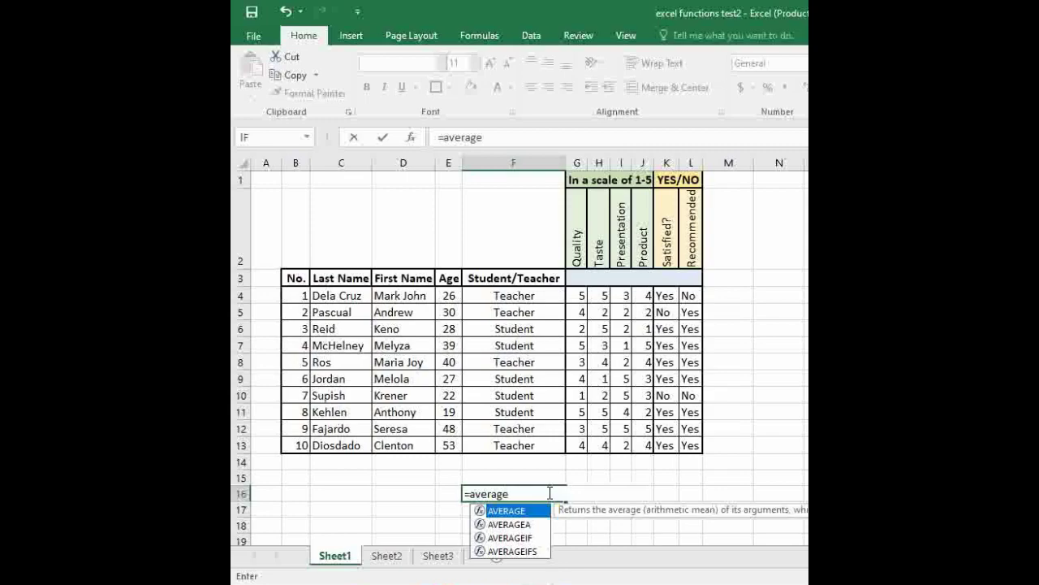
text(if)
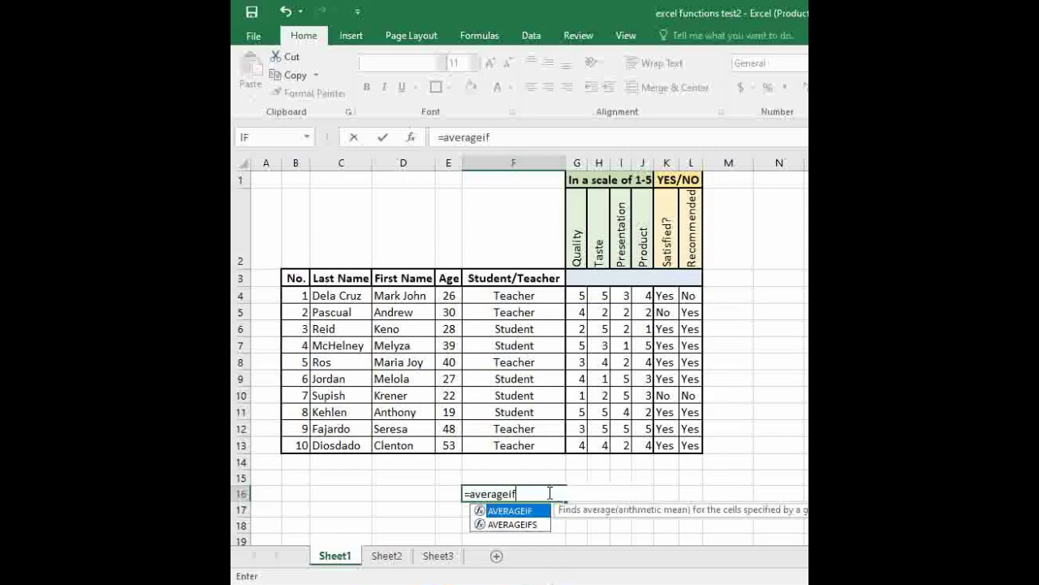
text(()
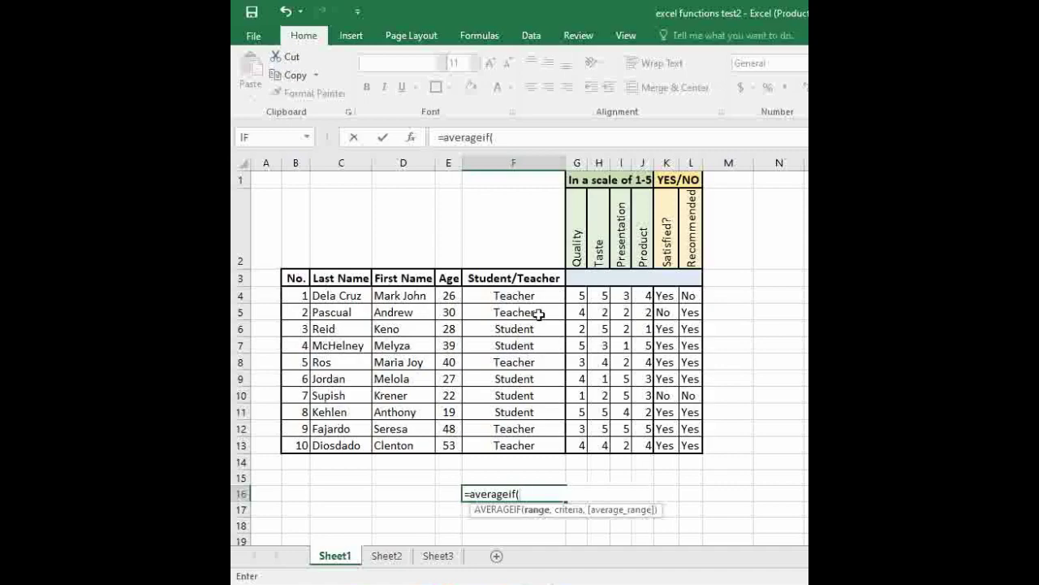
drag(540, 295, 541, 445)
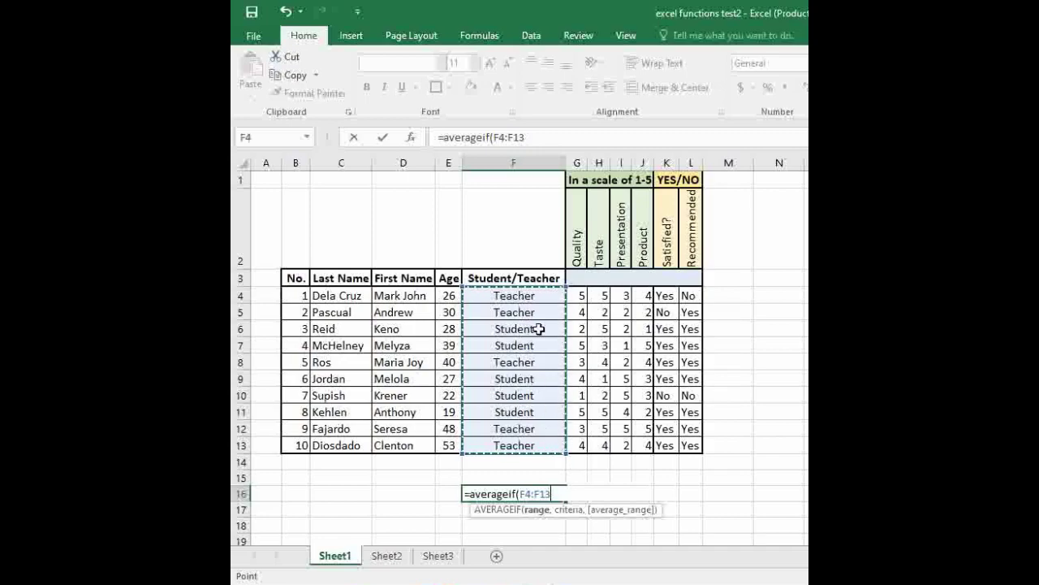
text(,)
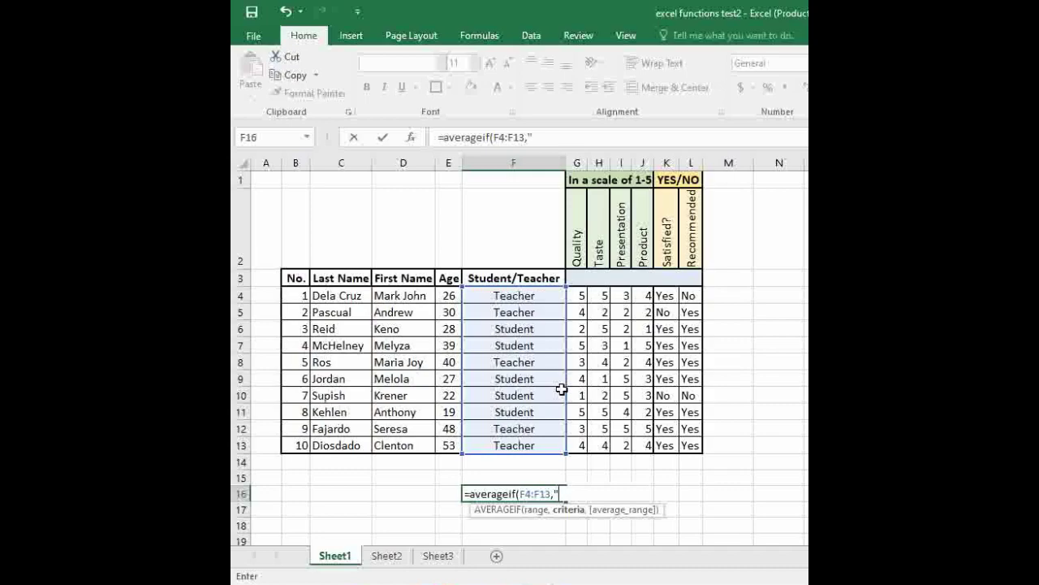
text("tea)
key(BackSpace)
key(BackSpace)
key(BackSpace)
text(Teach)
text(er")
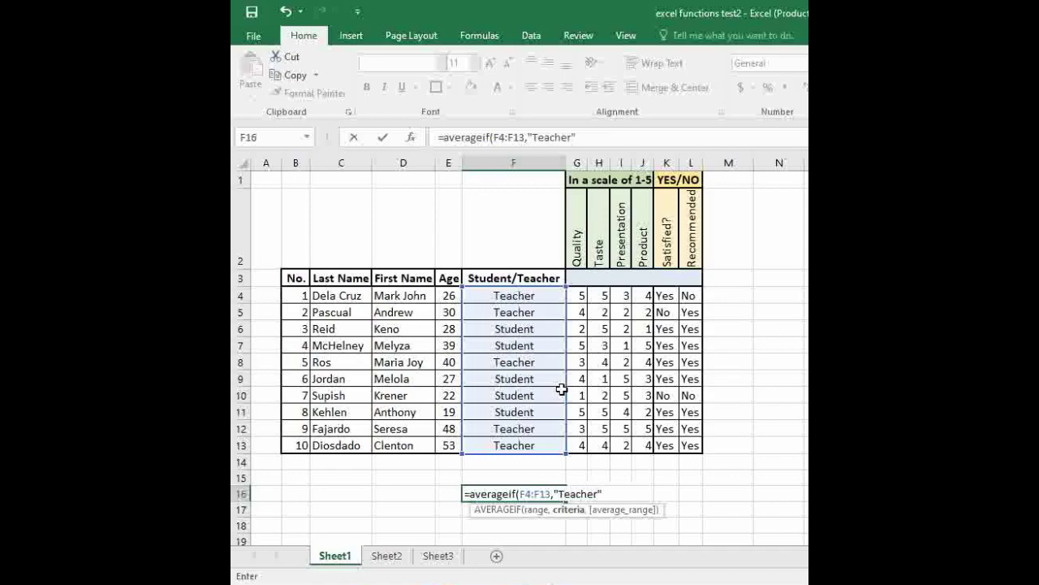
text(,)
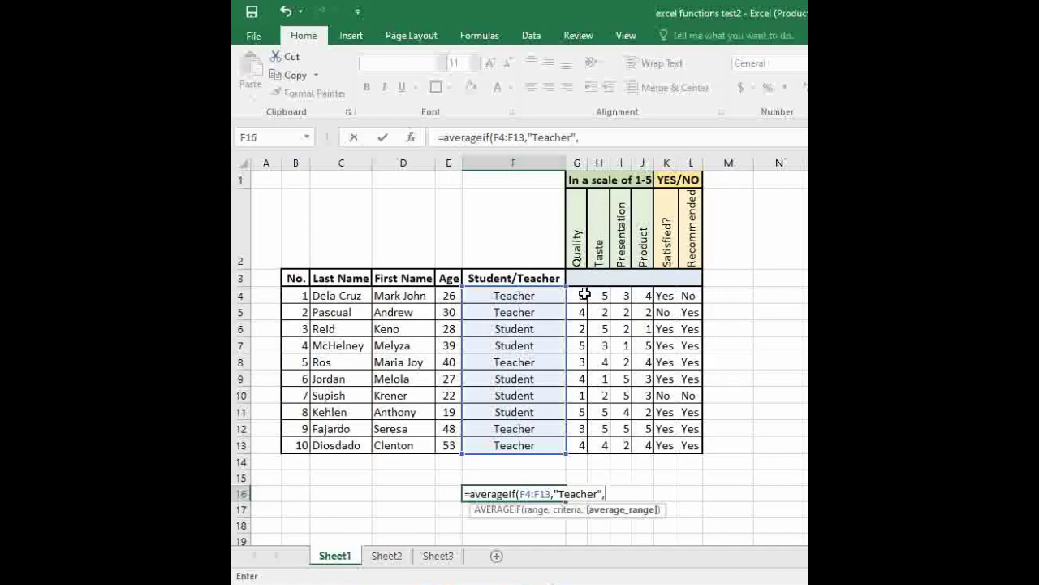
drag(584, 293, 580, 445)
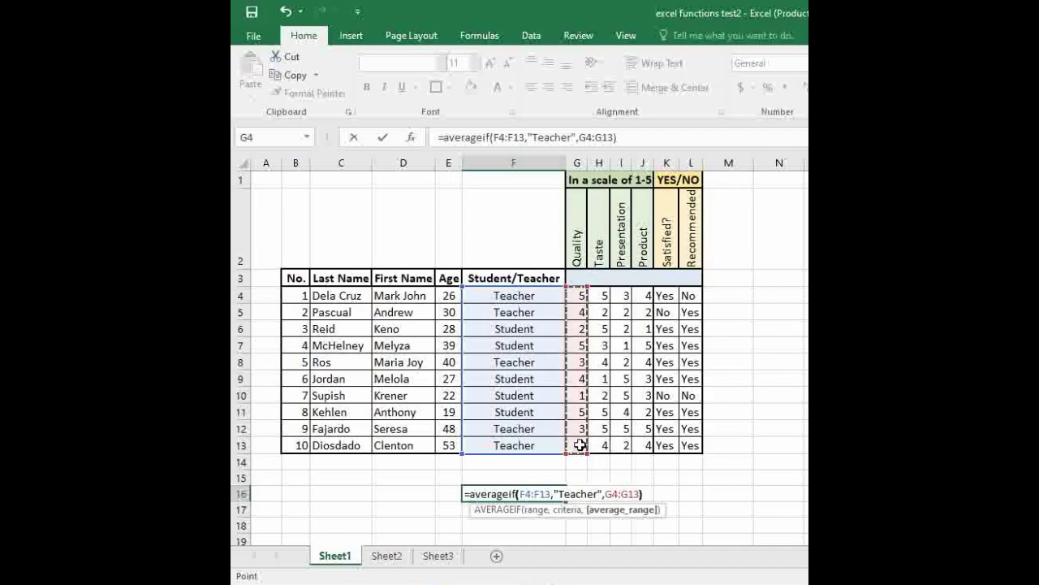
key(Return)
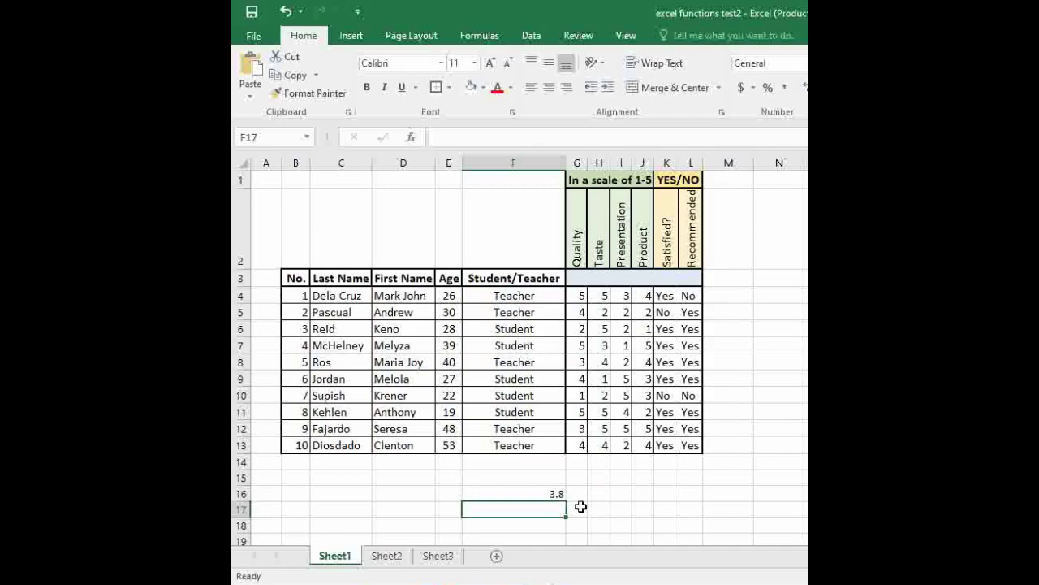
Check the F16 formula, then start typing the label Teacher in D16.
click(551, 494)
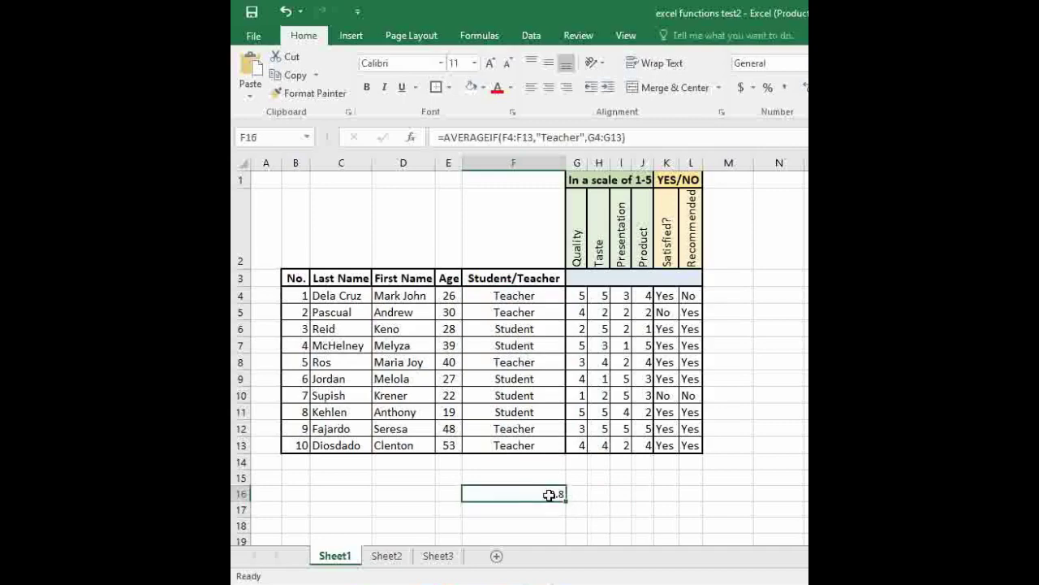
click(448, 494)
click(411, 498)
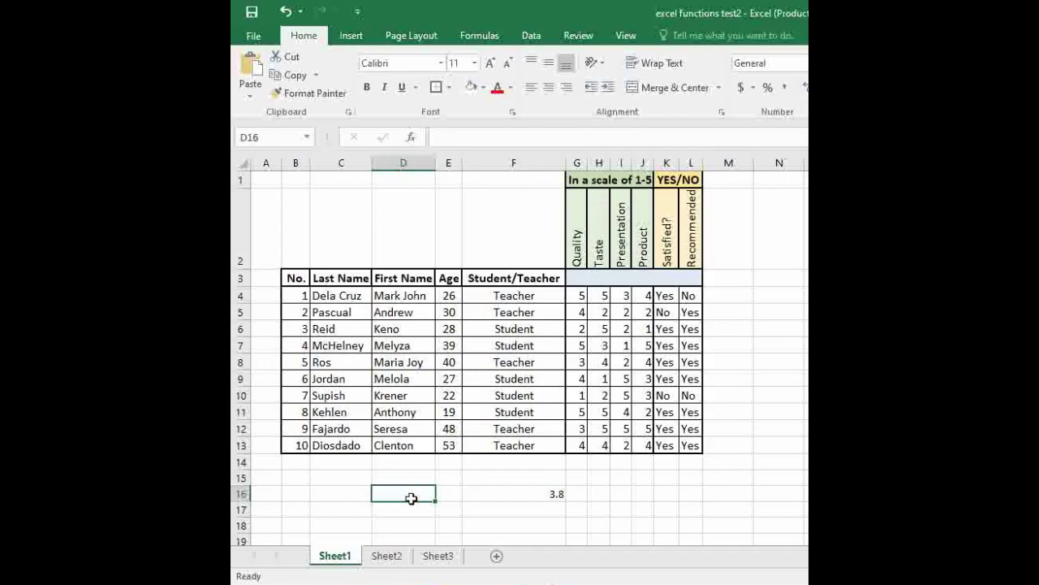
text(Tea)
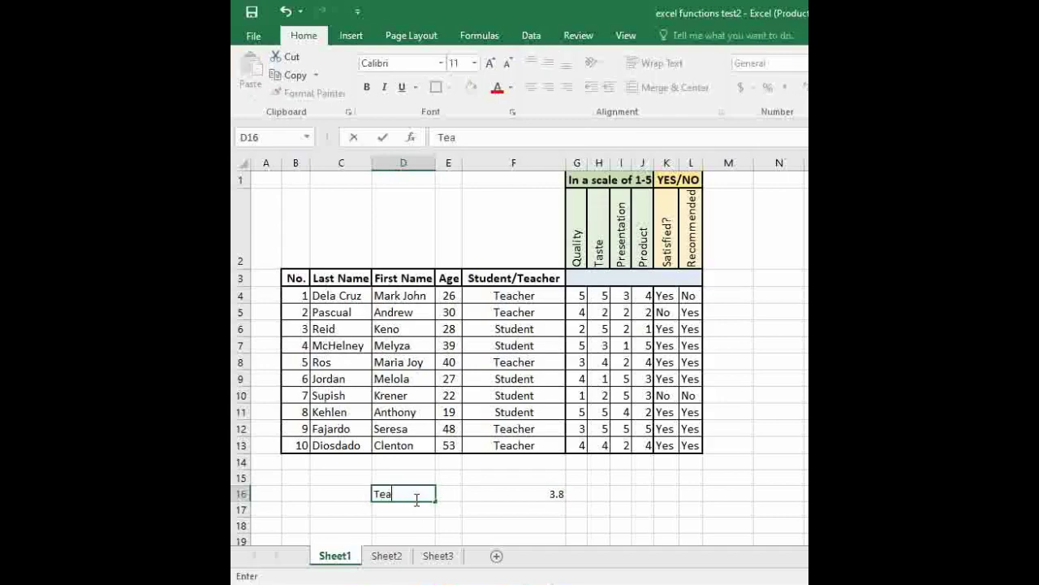
text(cher)
Finish the Teacher label in D16 and type Student in D17.
click(489, 491)
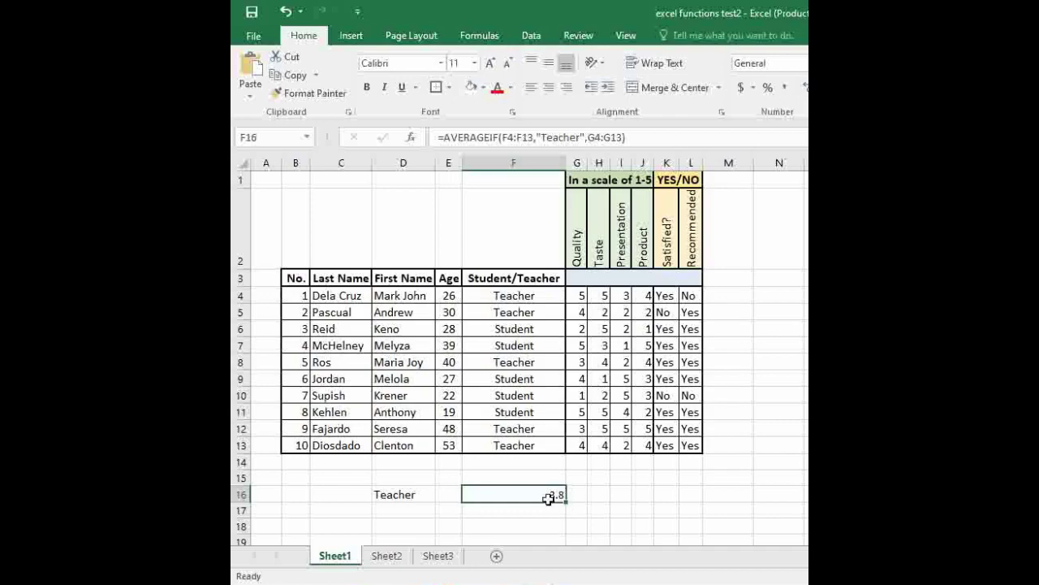
click(414, 512)
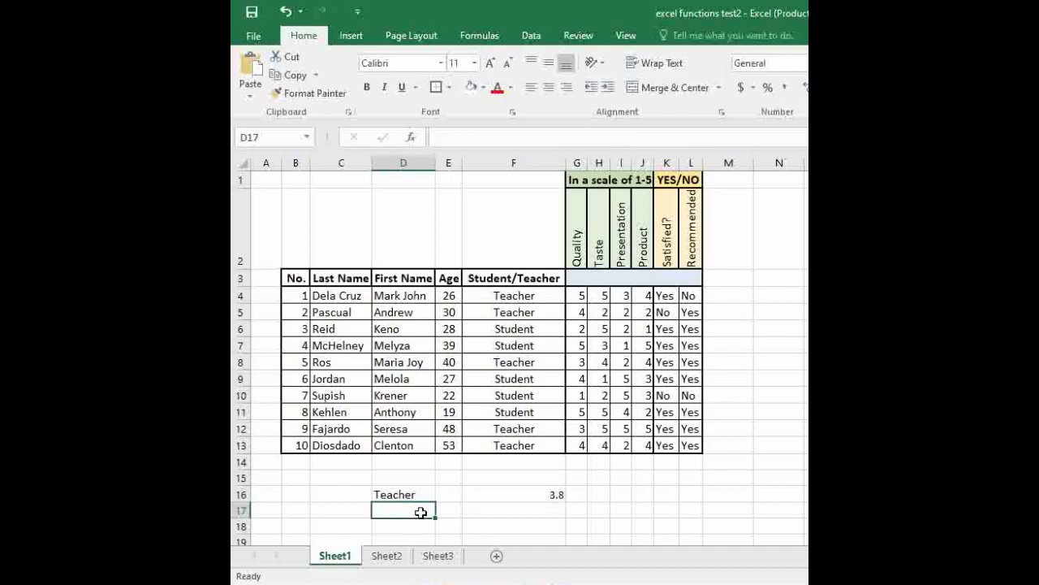
text(S)
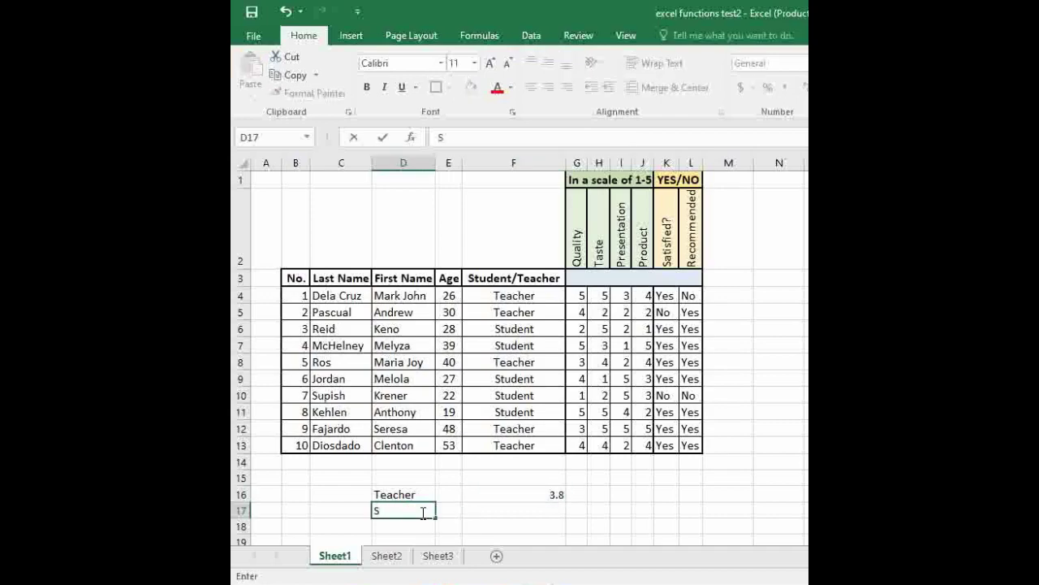
text(tudent)
click(546, 511)
Enter =AVERAGEIF(F4:F13,"Student",G4:G13) in F17, returning 3.4.
text(=)
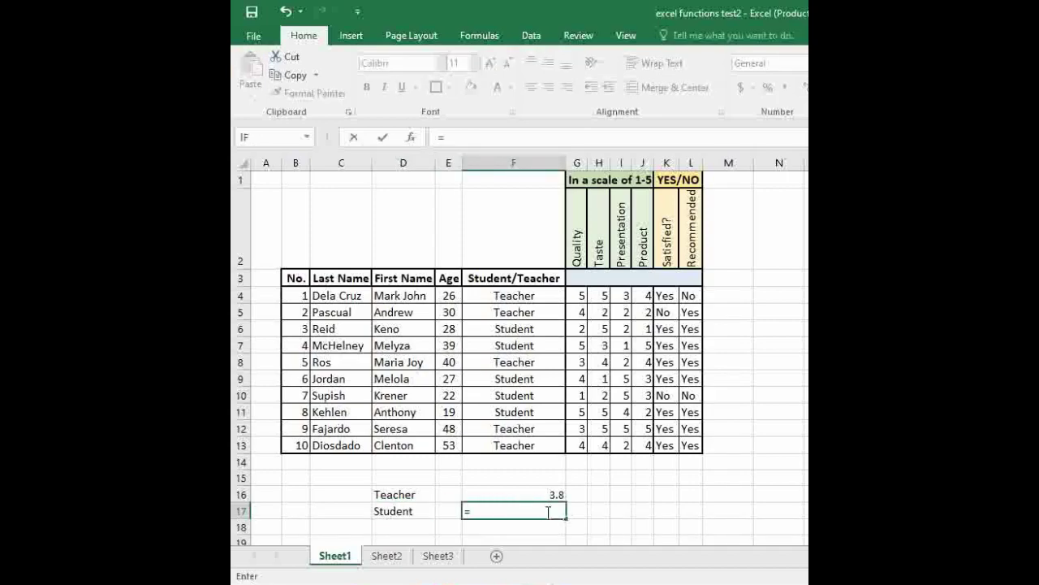
text(average)
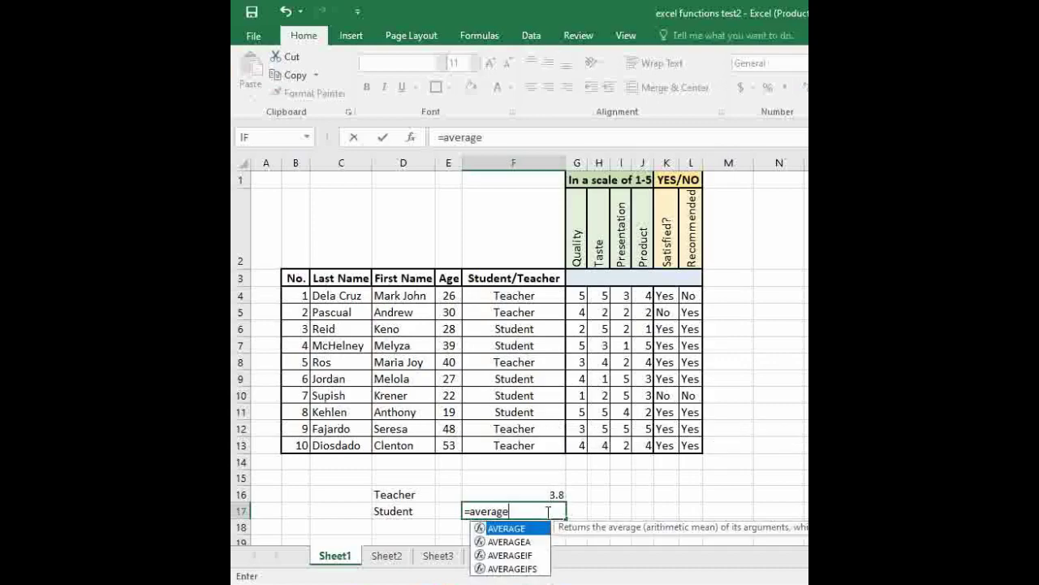
text(if()
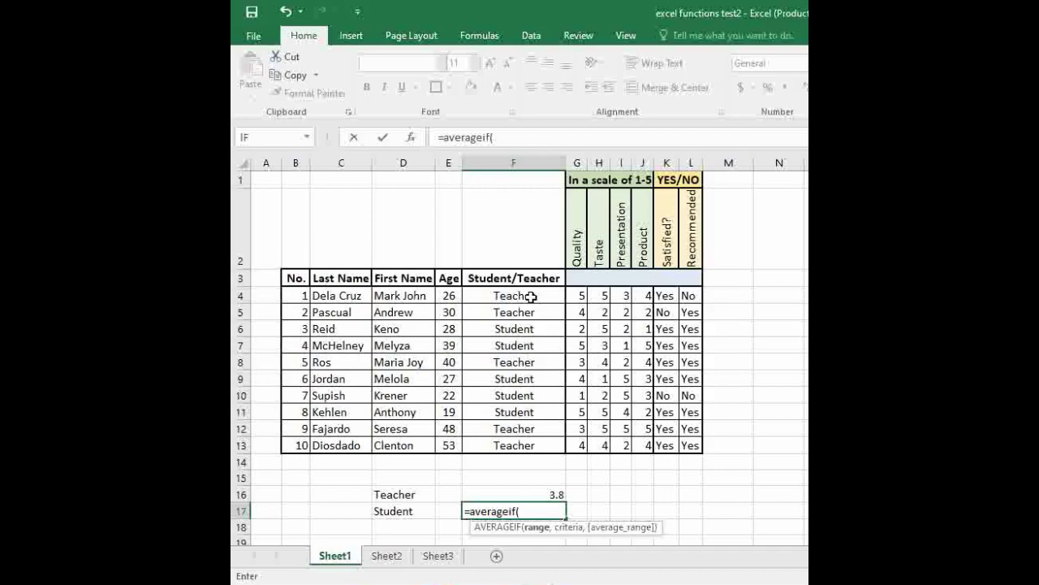
drag(529, 296, 533, 445)
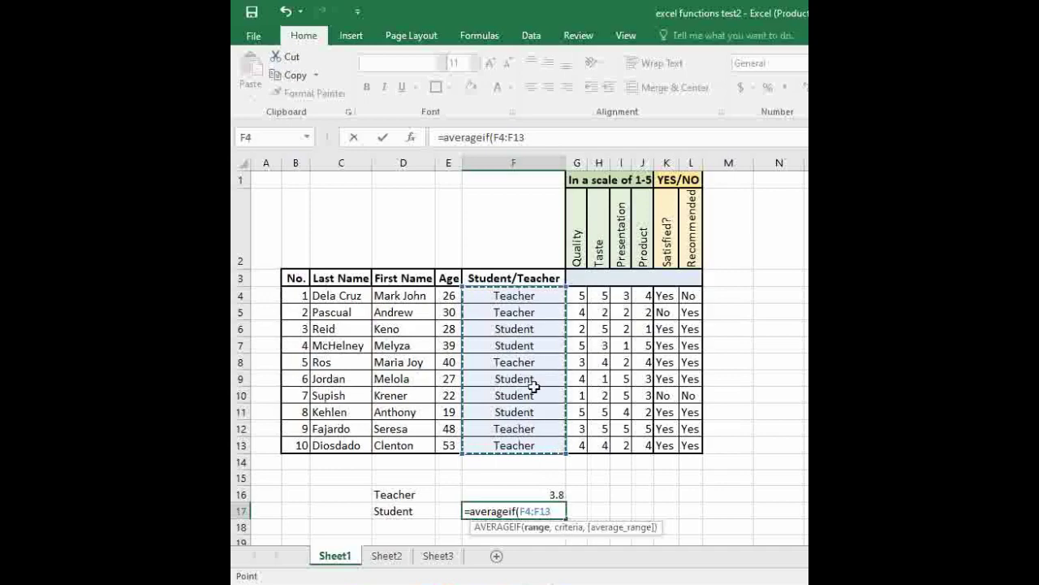
text(,)
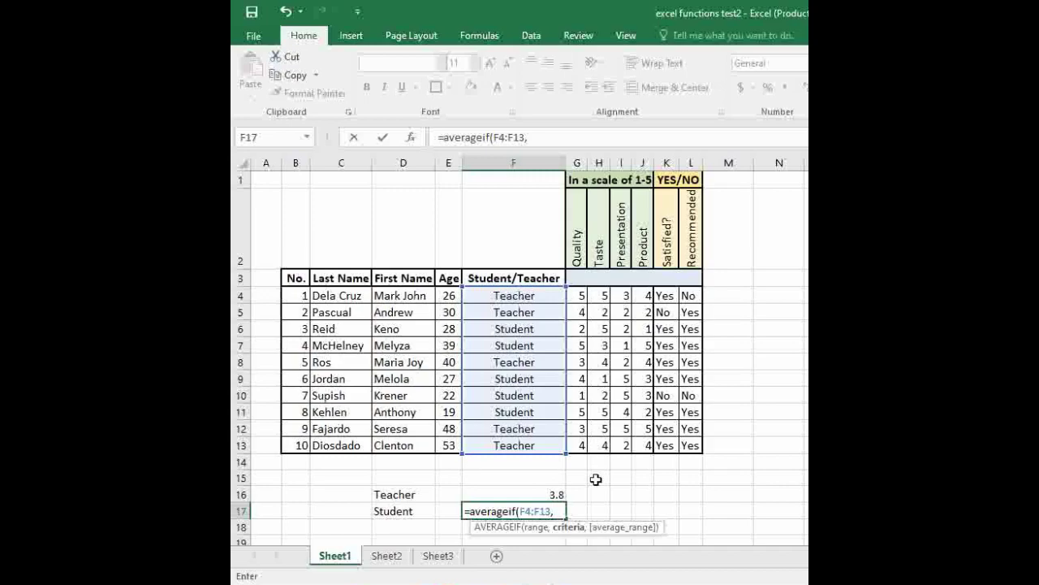
text(")
text(Student)
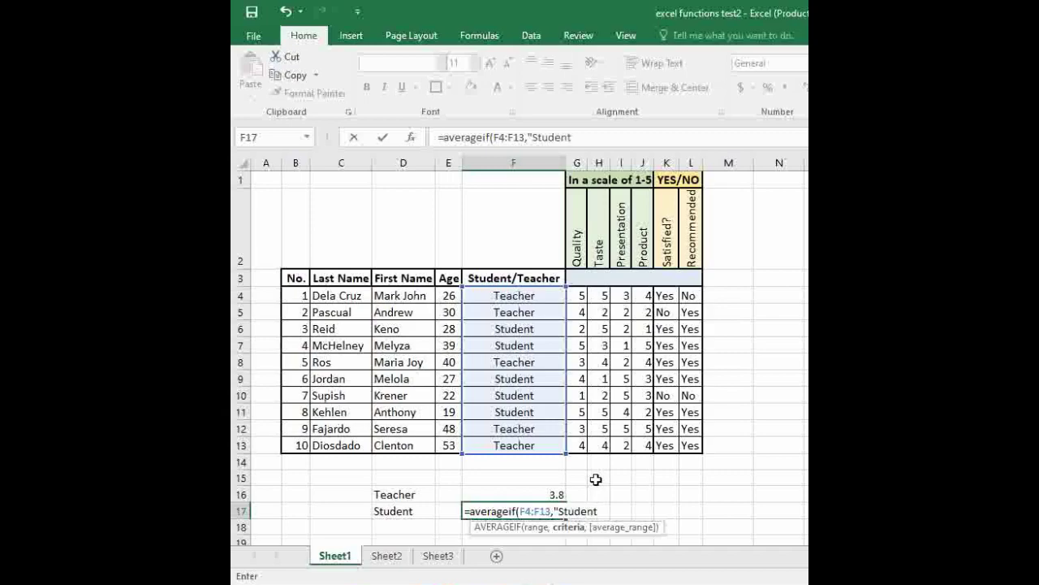
text(")
text(,)
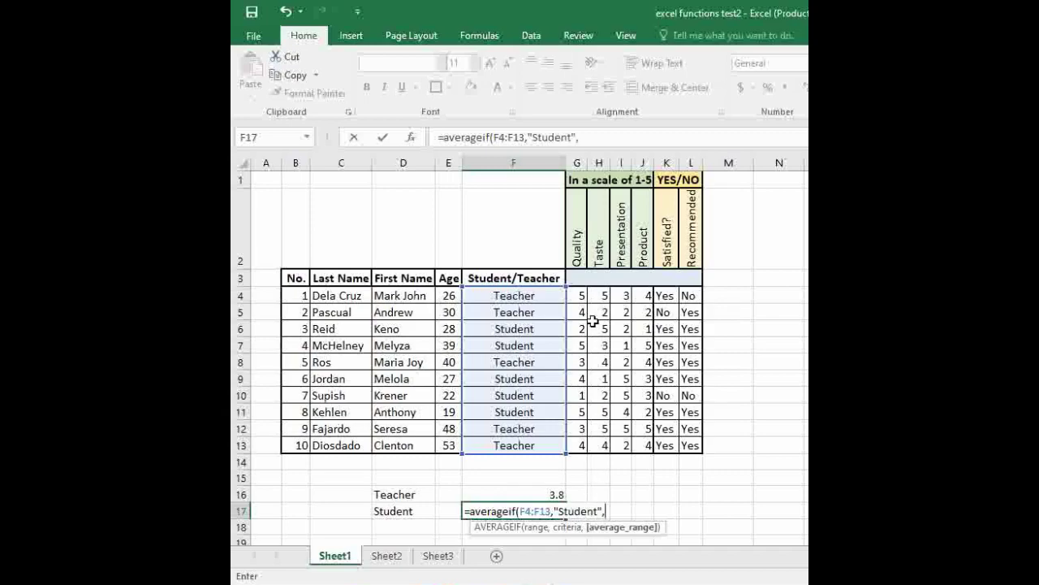
drag(582, 297, 582, 443)
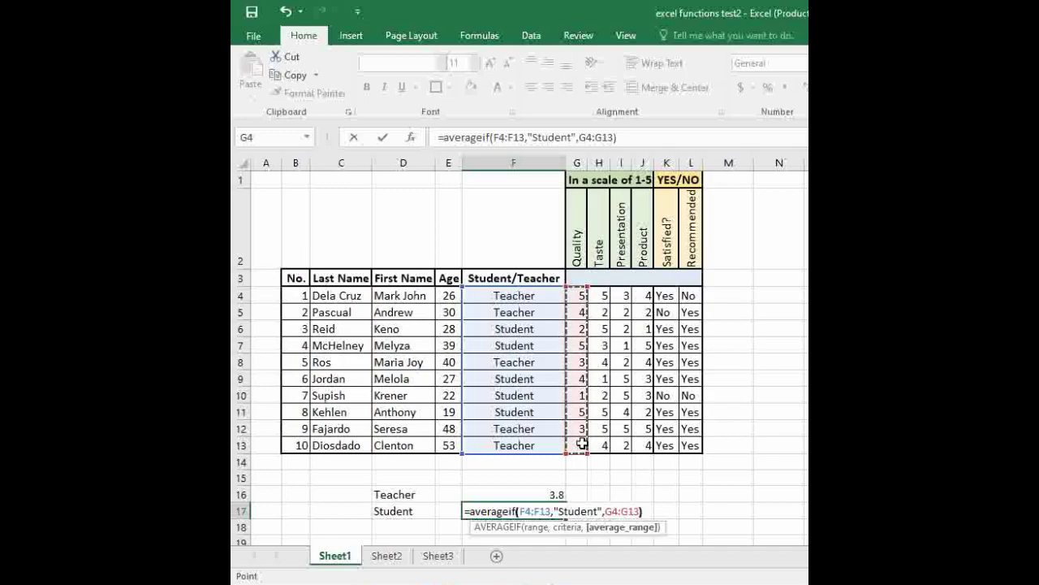
text())
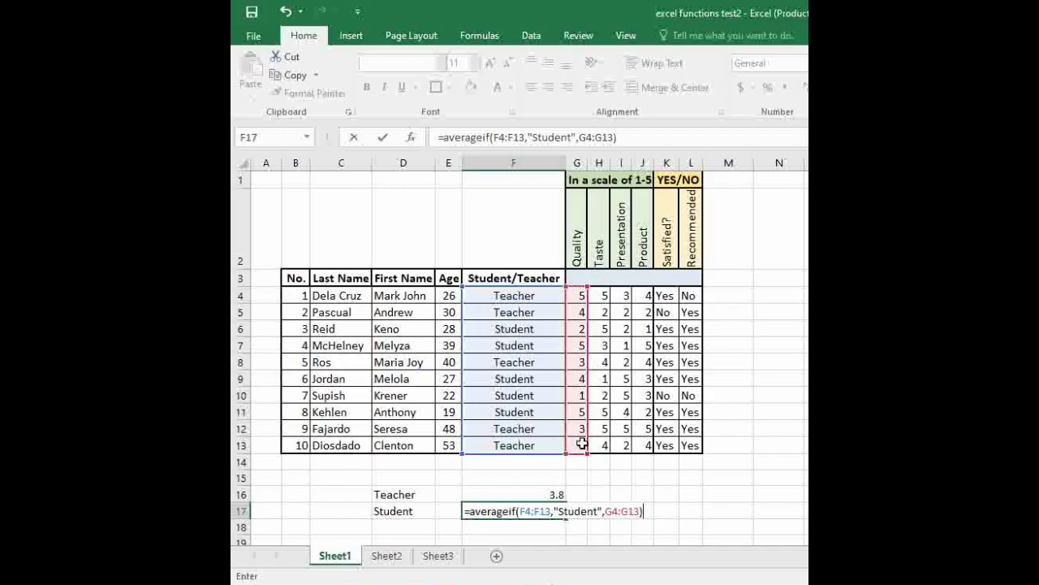
key(Return)
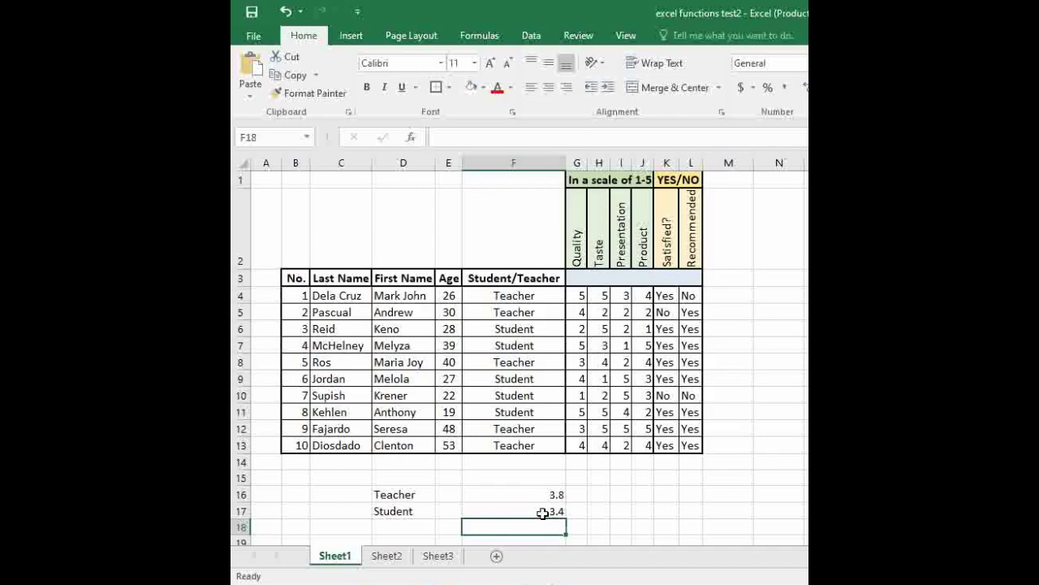
click(542, 514)
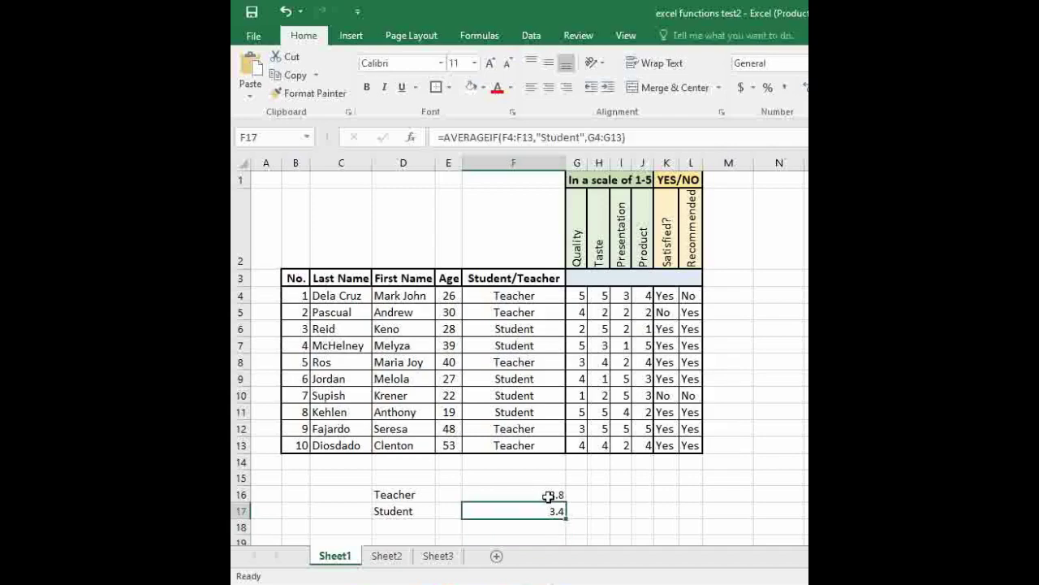
click(550, 495)
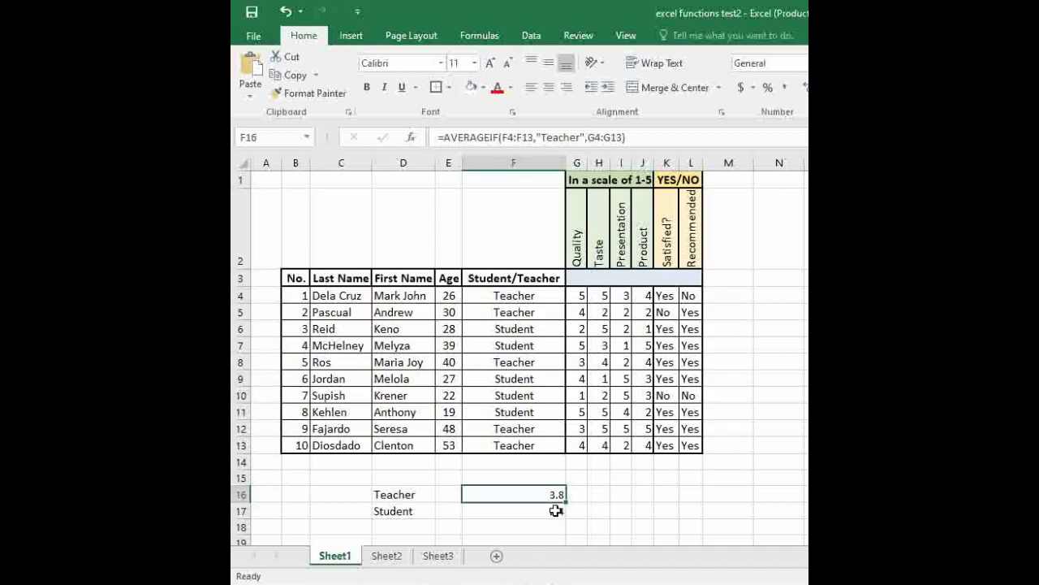
click(555, 509)
click(550, 494)
click(553, 510)
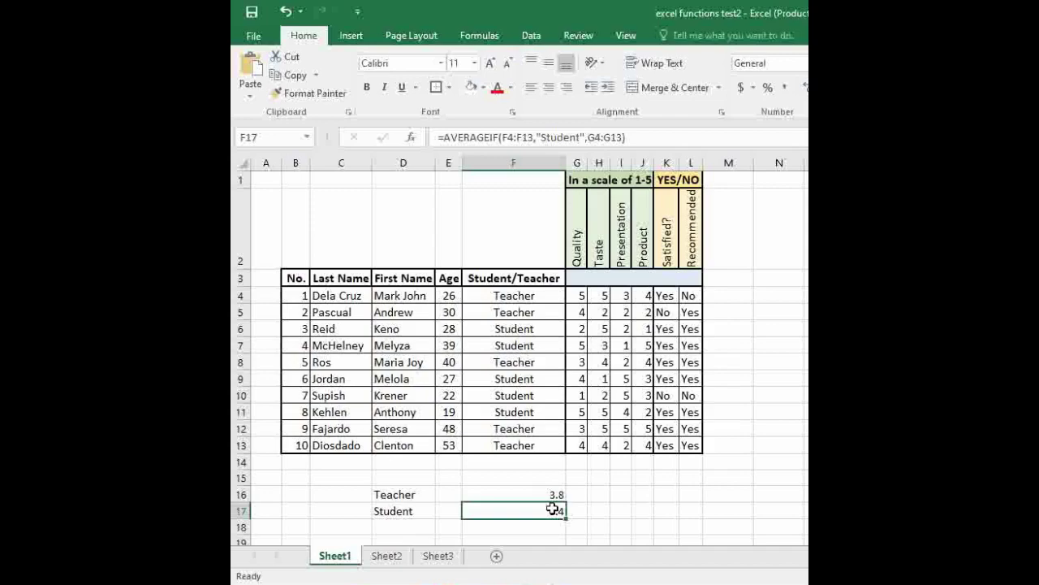
click(551, 494)
click(550, 509)
click(556, 496)
click(553, 512)
click(553, 495)
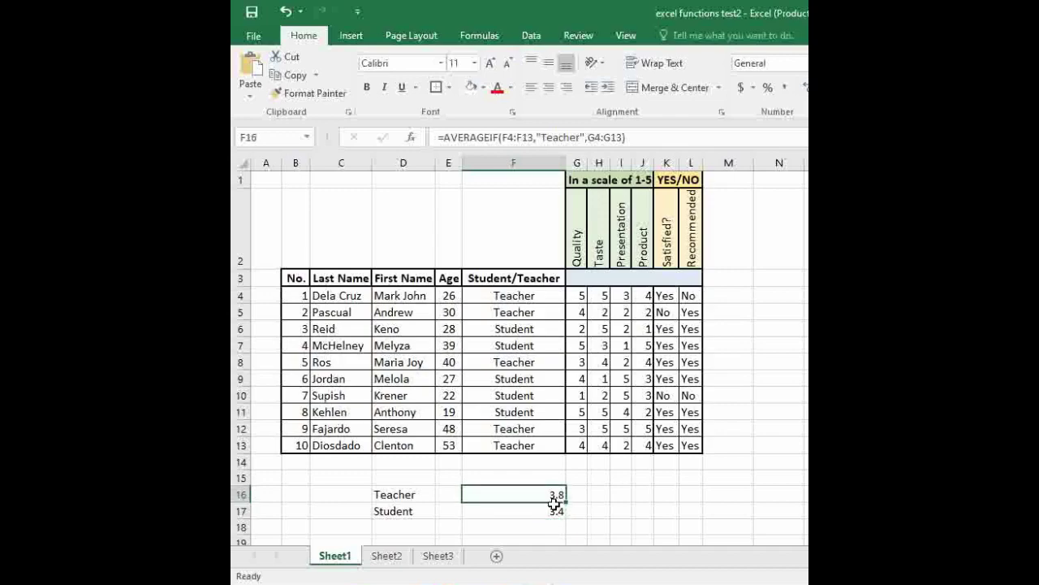
click(555, 511)
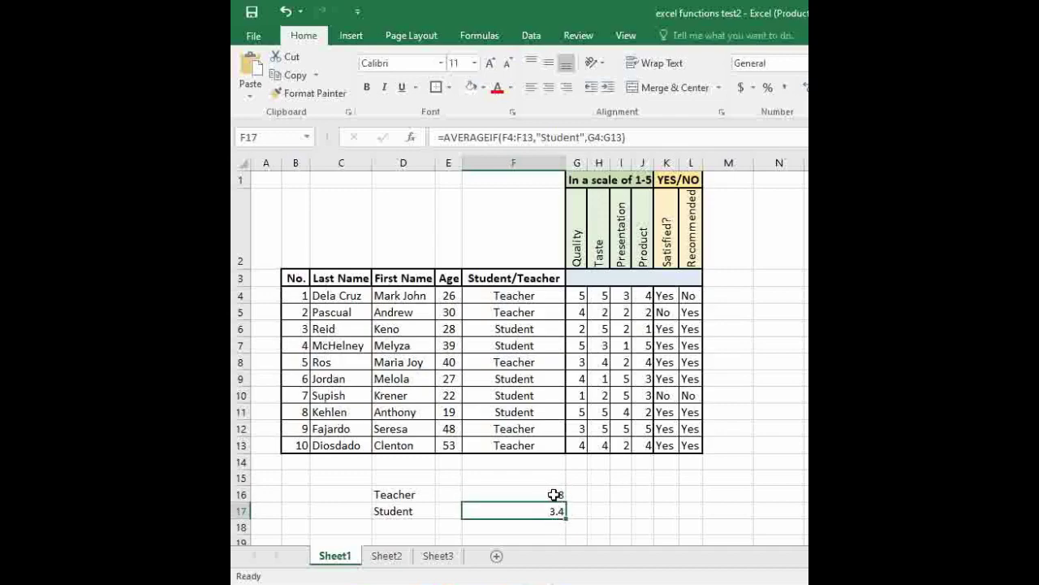
click(553, 494)
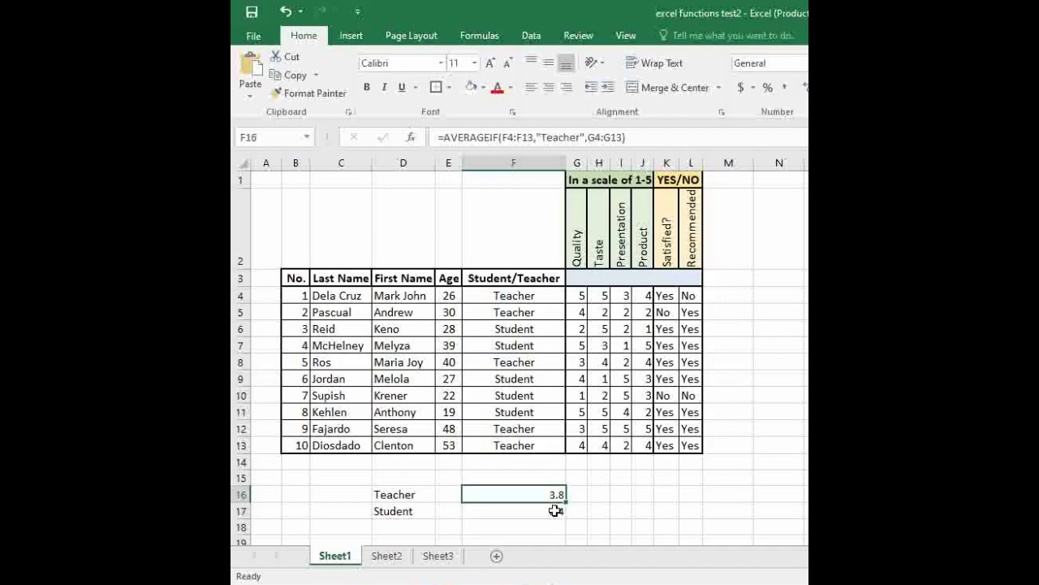
click(555, 511)
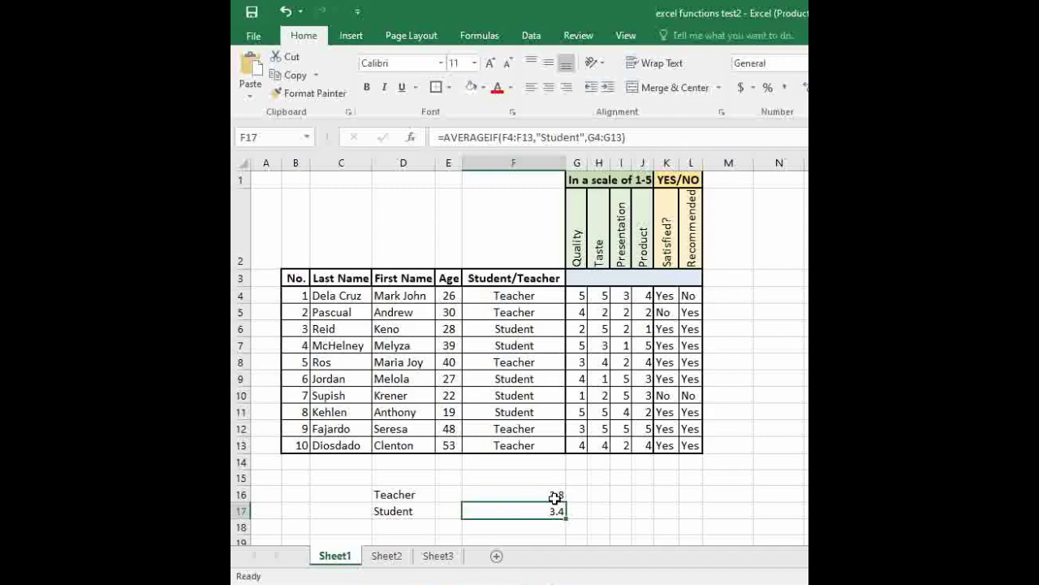
click(554, 495)
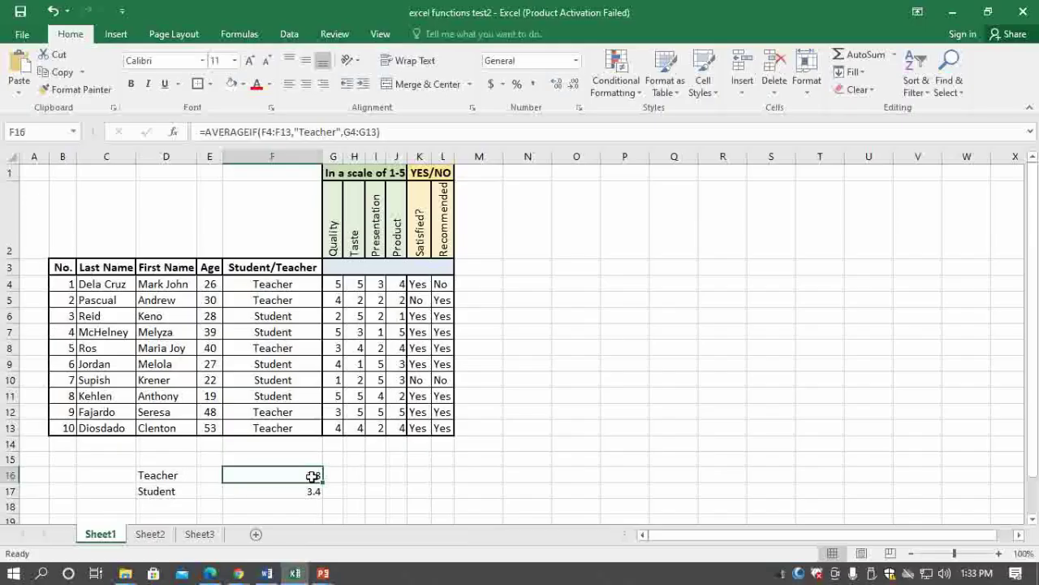
Show the Criteria slide and its definition in the slideshow, then return to Excel.
key(alt+Tab)
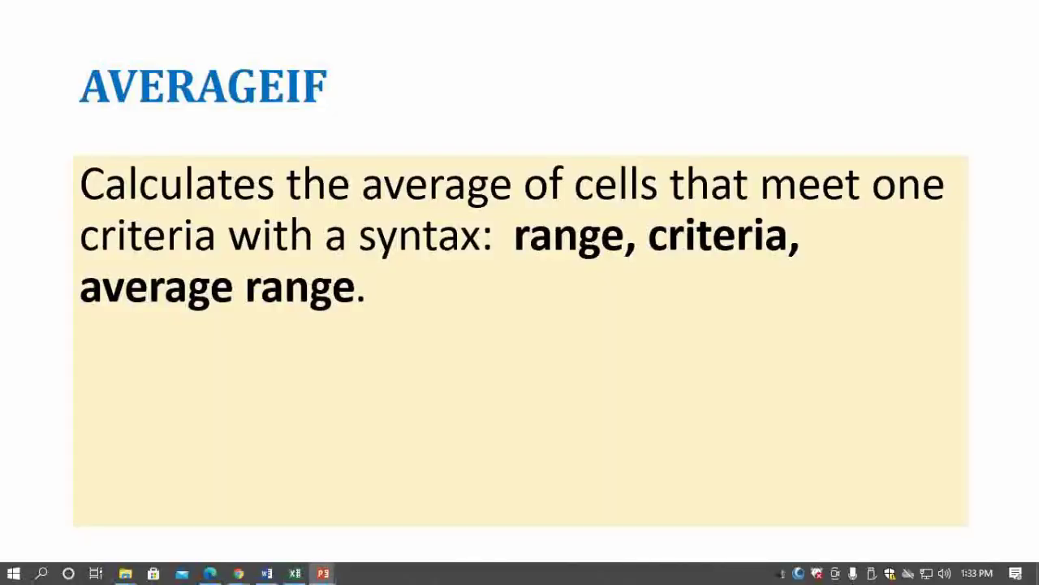
key(Right)
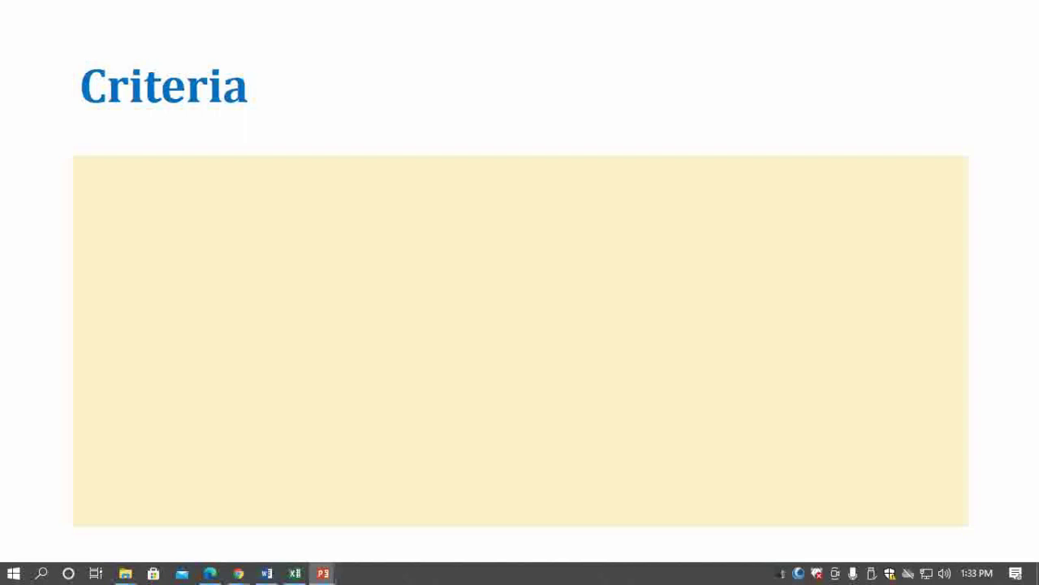
key(Right)
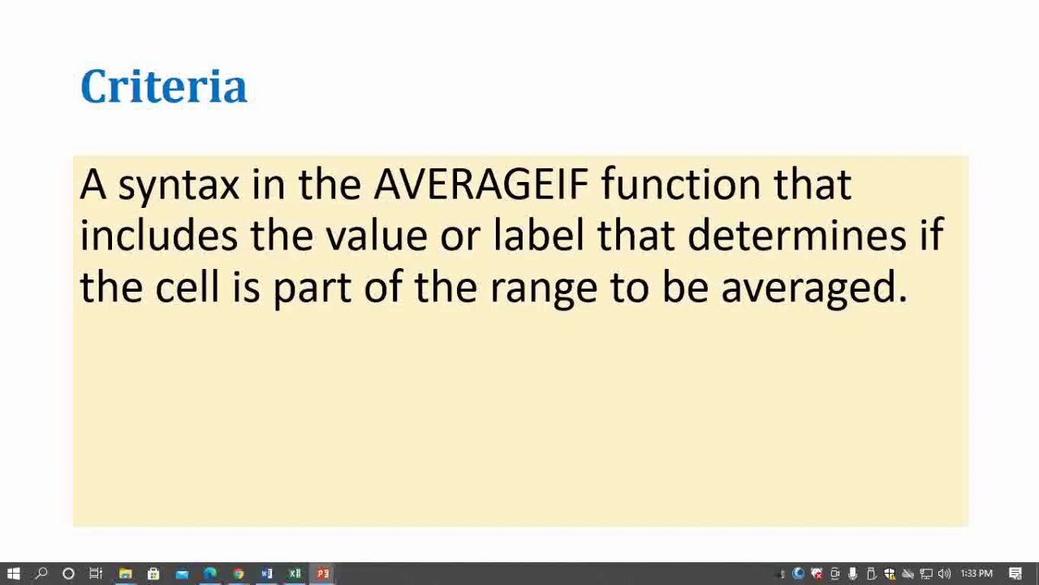
key(alt+Tab)
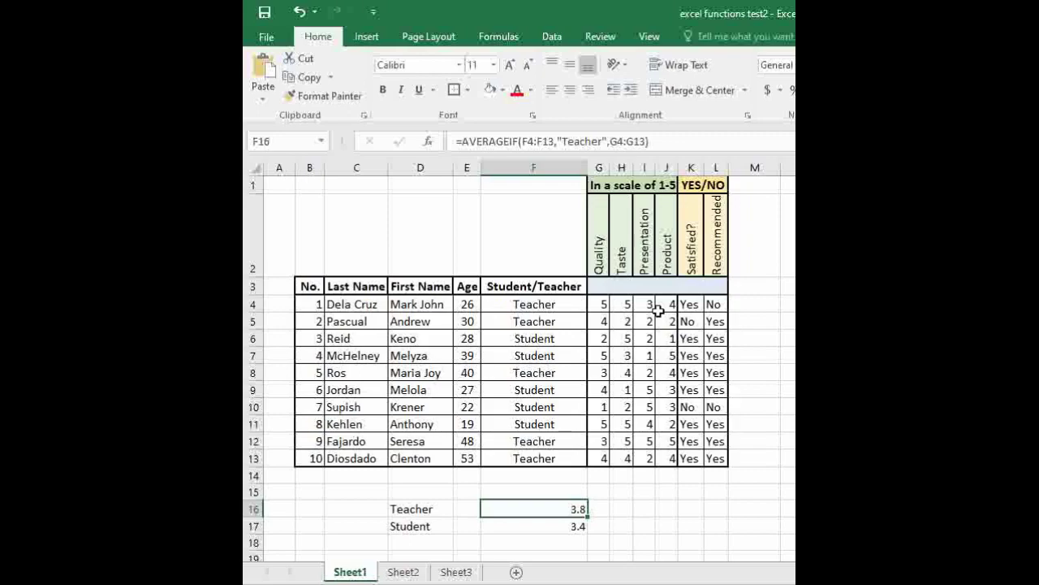
Review the Teacher label in D16 and the averages in F16 and F17.
click(433, 510)
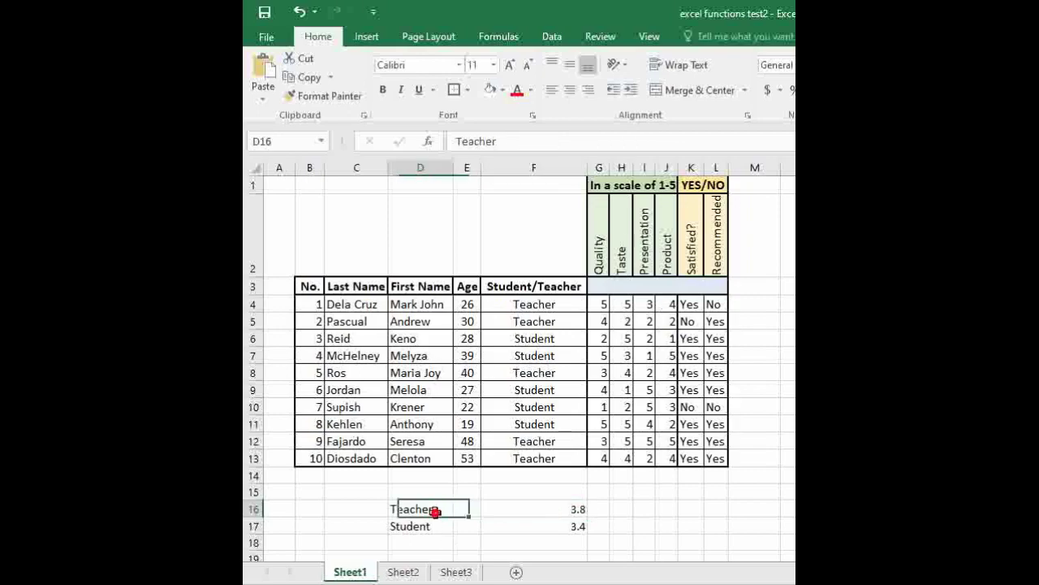
click(552, 515)
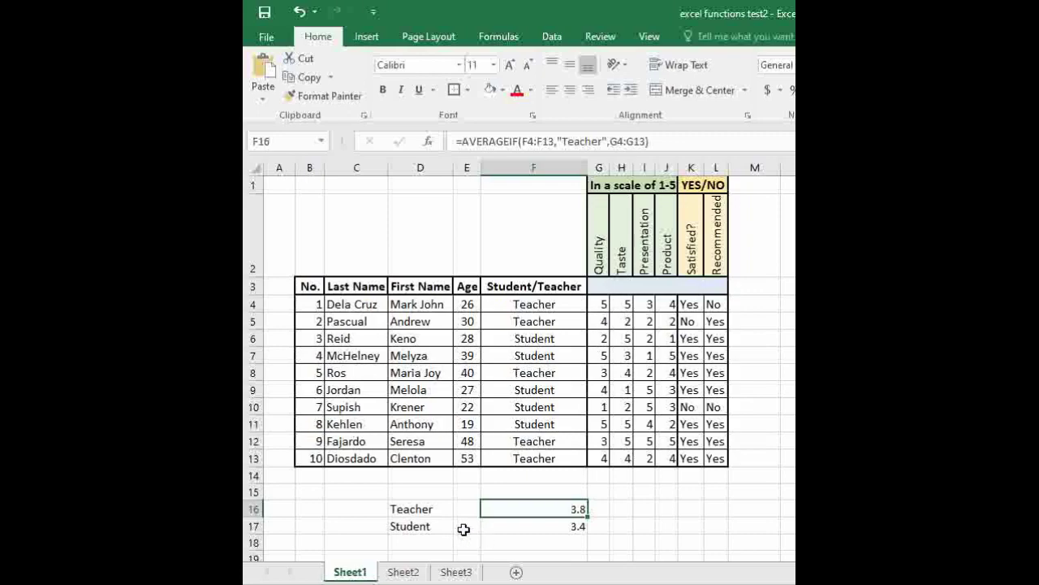
click(523, 527)
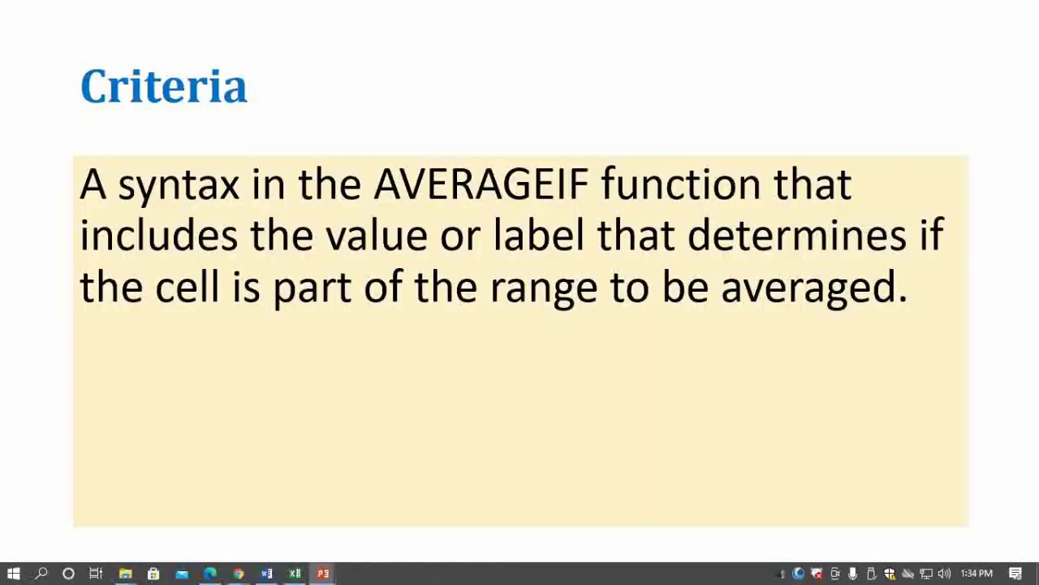
Show the COUNT slide and its definition, then go back to Excel.
key(Right)
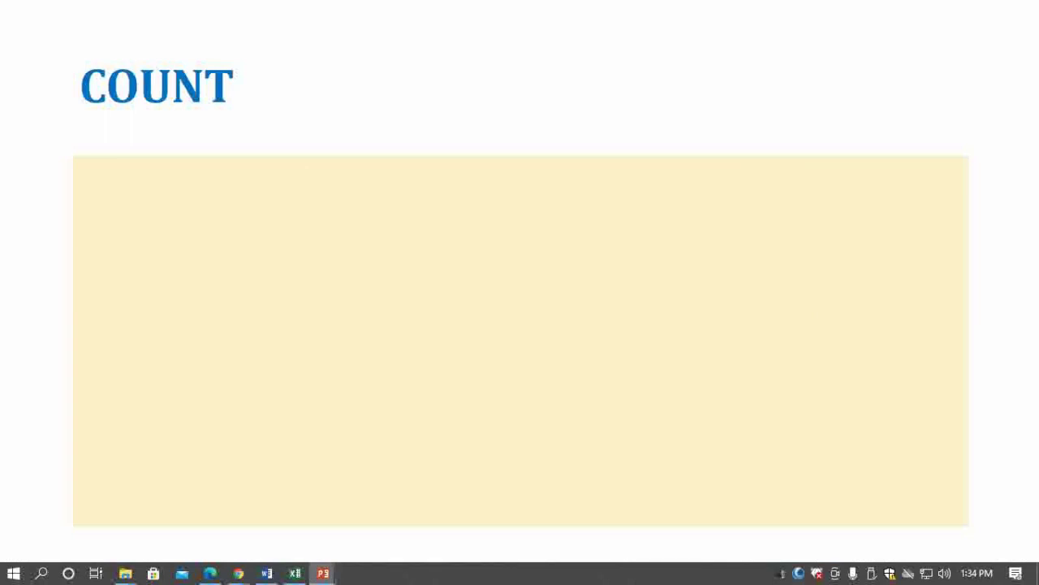
key(Right)
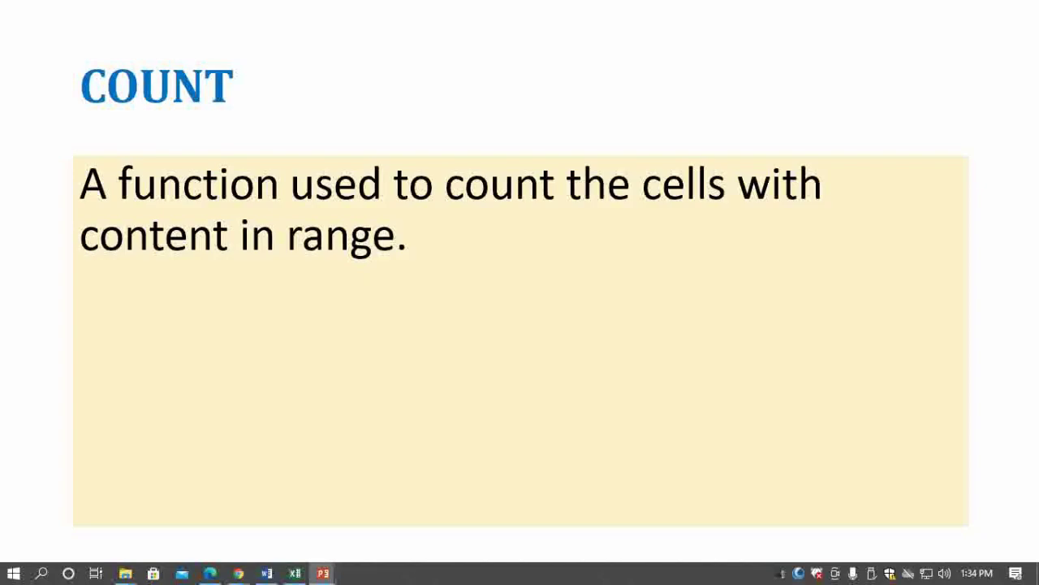
key(alt+Tab)
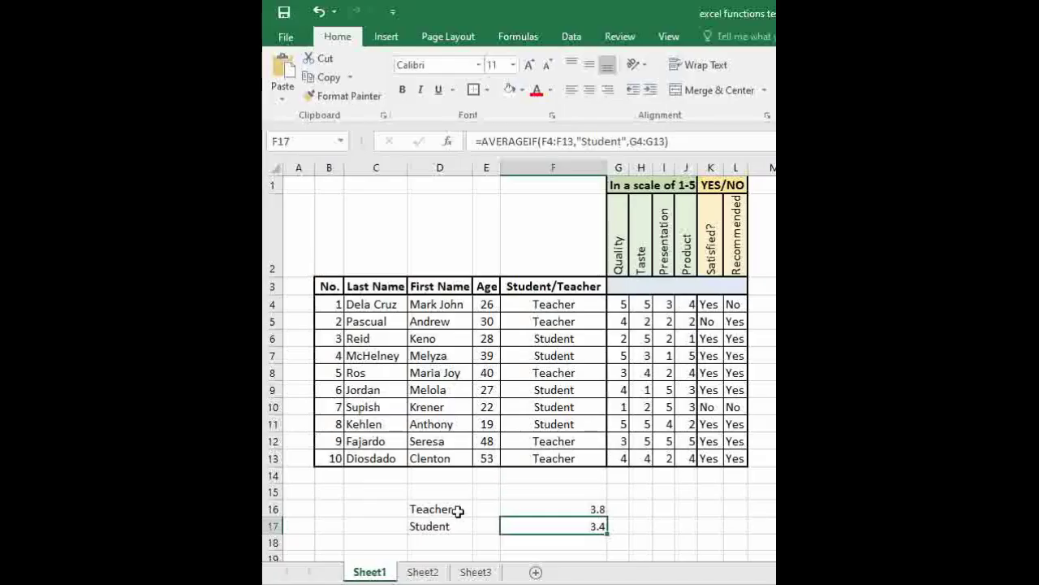
Delete the Teacher/Student labels and averages in D16:F18, then highlight ratings G4:J13.
drag(456, 510, 580, 538)
key(Delete)
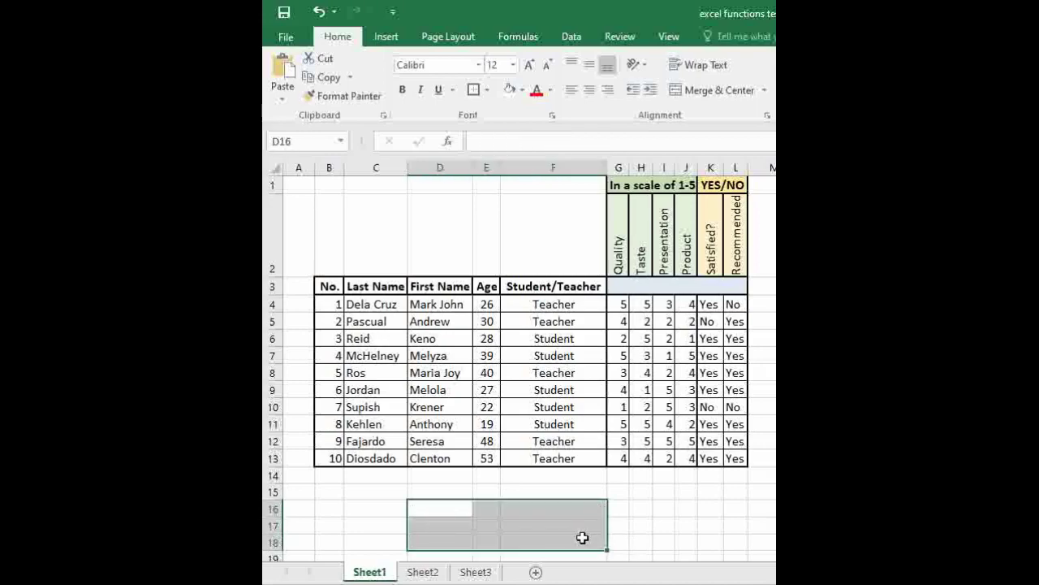
click(618, 508)
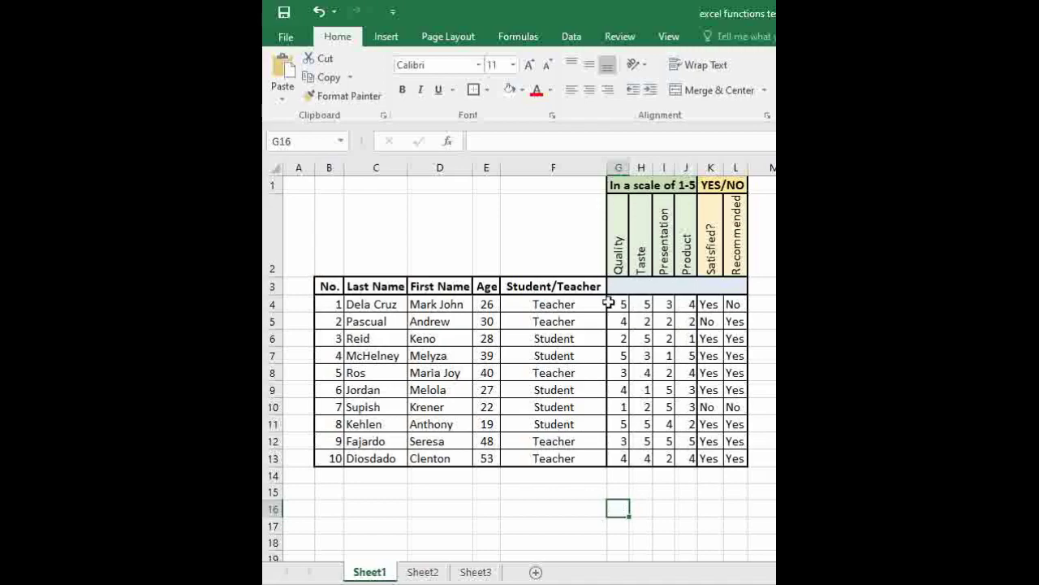
mouse_move(615, 305)
mouse_down()
mouse_move(647, 341)
mouse_move(690, 459)
mouse_up()
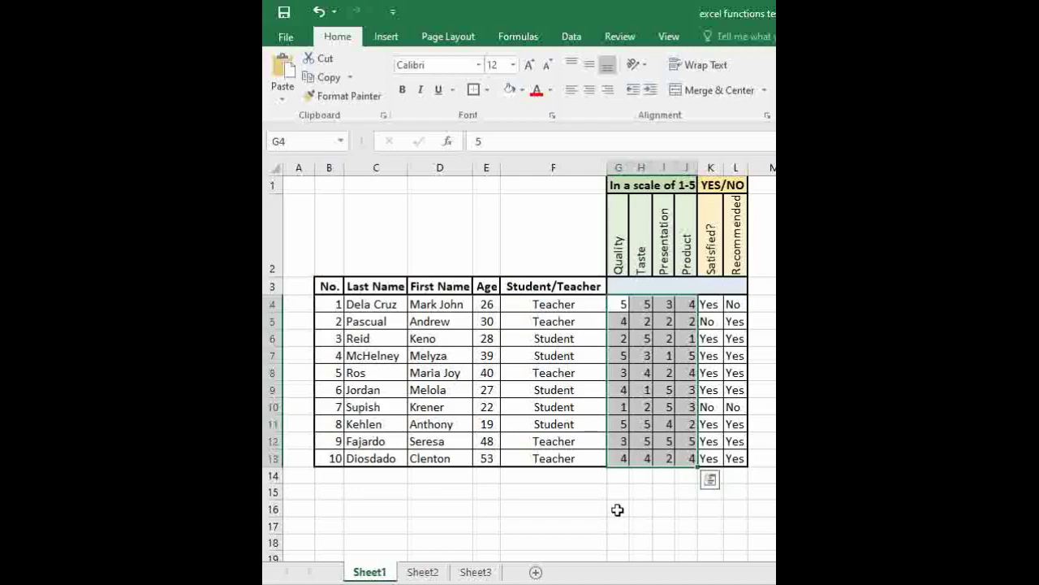
click(575, 509)
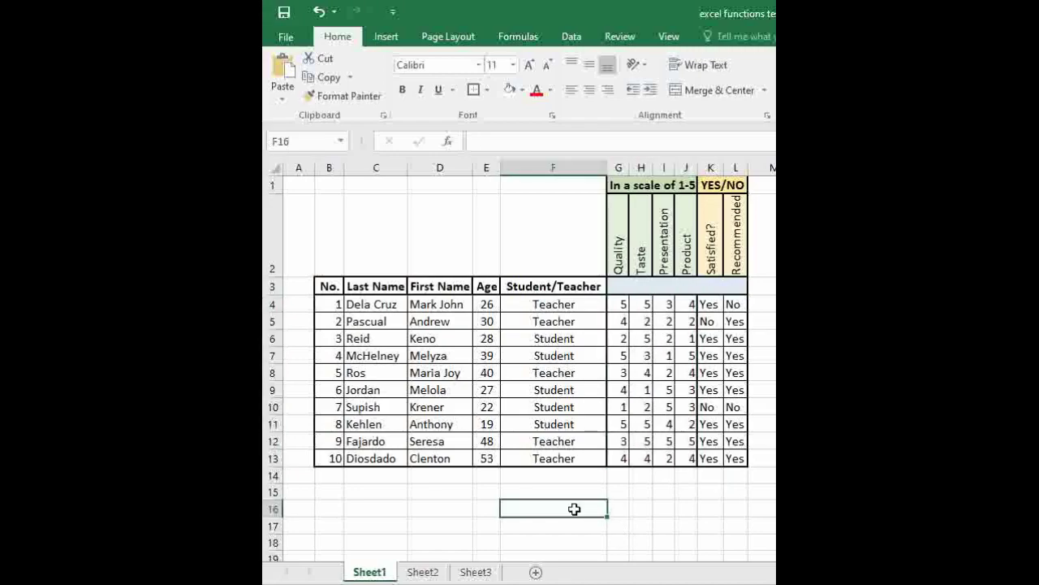
Enter =COUNT(G4:J13) in F16, returning 40, and recheck the counted range.
text(=count)
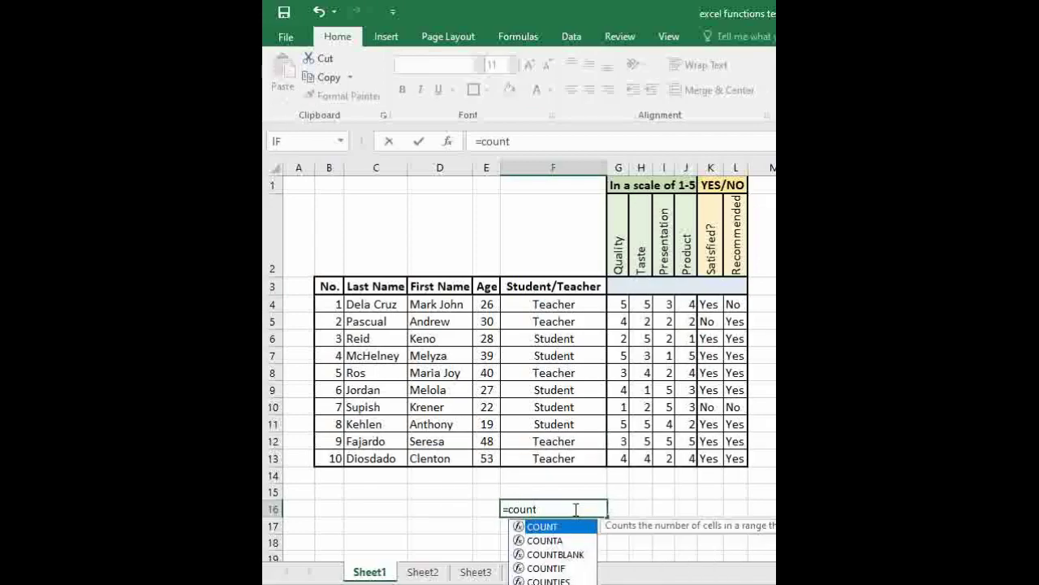
text(()
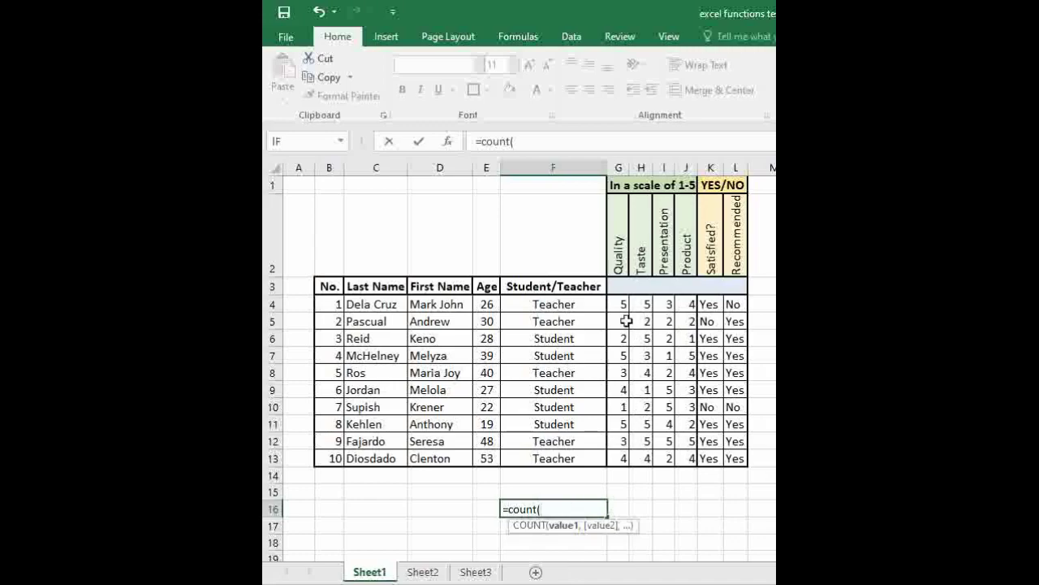
mouse_move(624, 304)
mouse_down()
mouse_move(666, 447)
mouse_move(679, 457)
mouse_up()
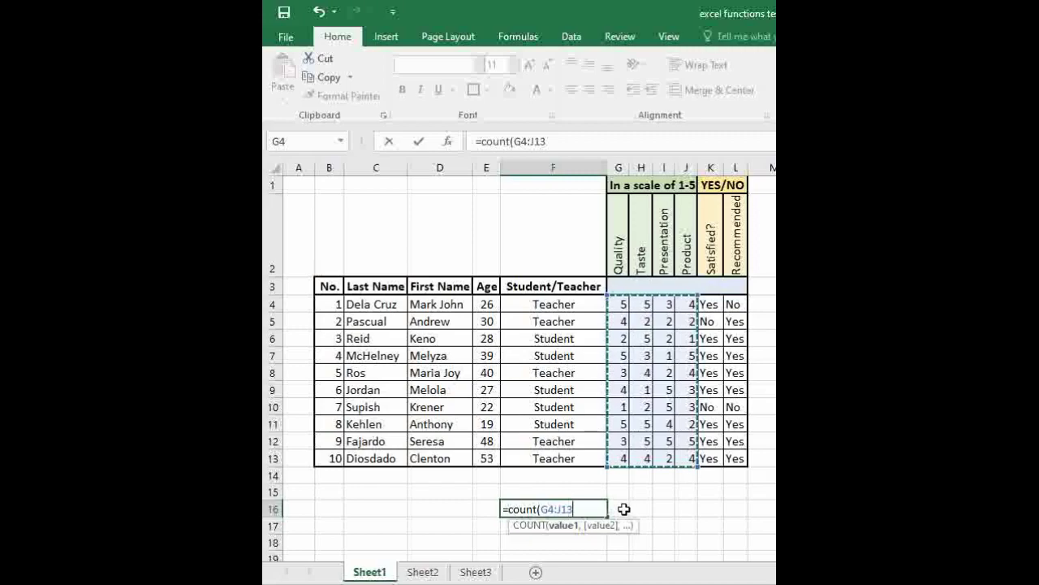
text())
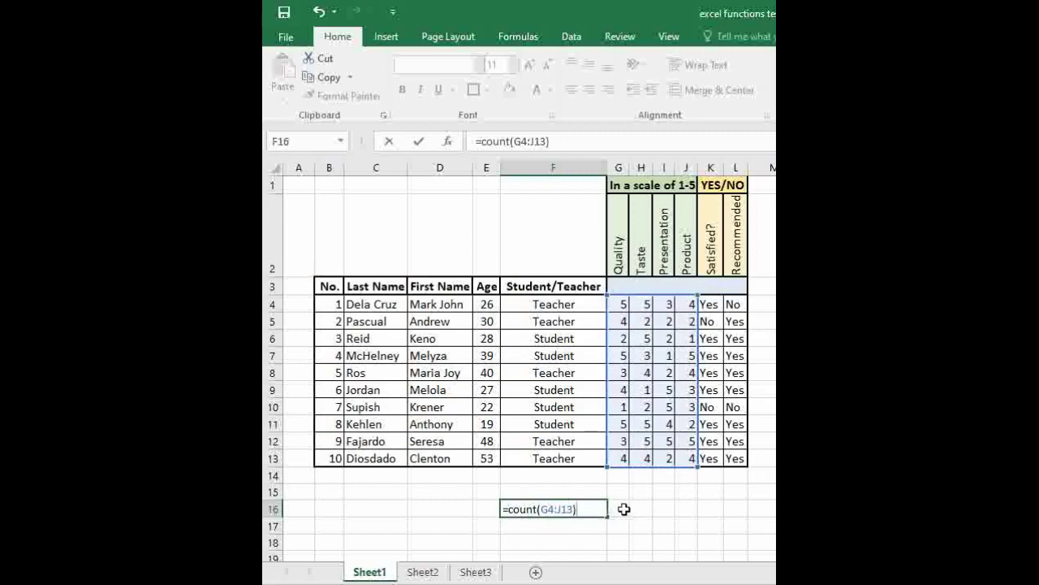
key(Return)
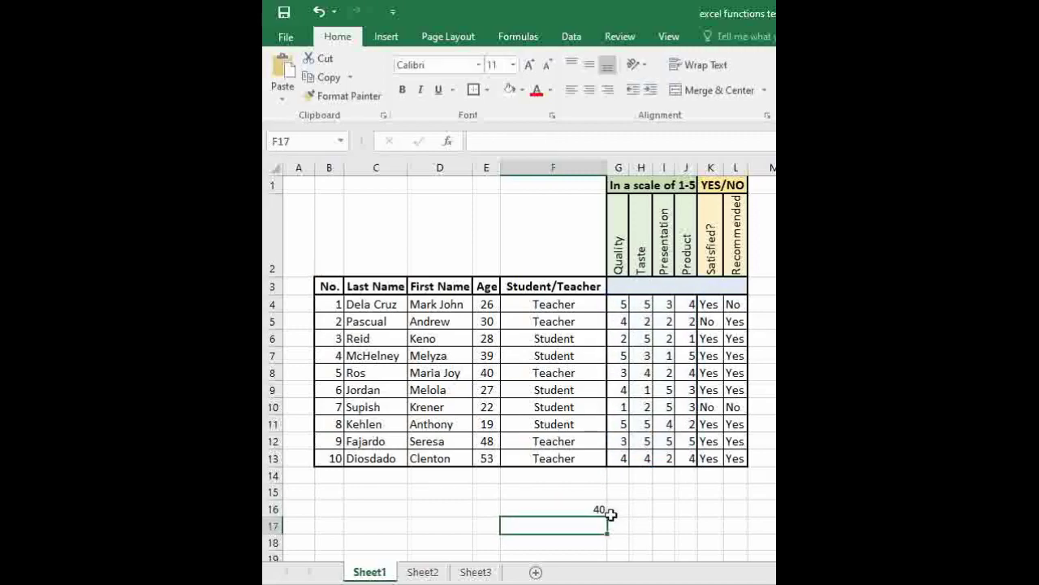
click(599, 510)
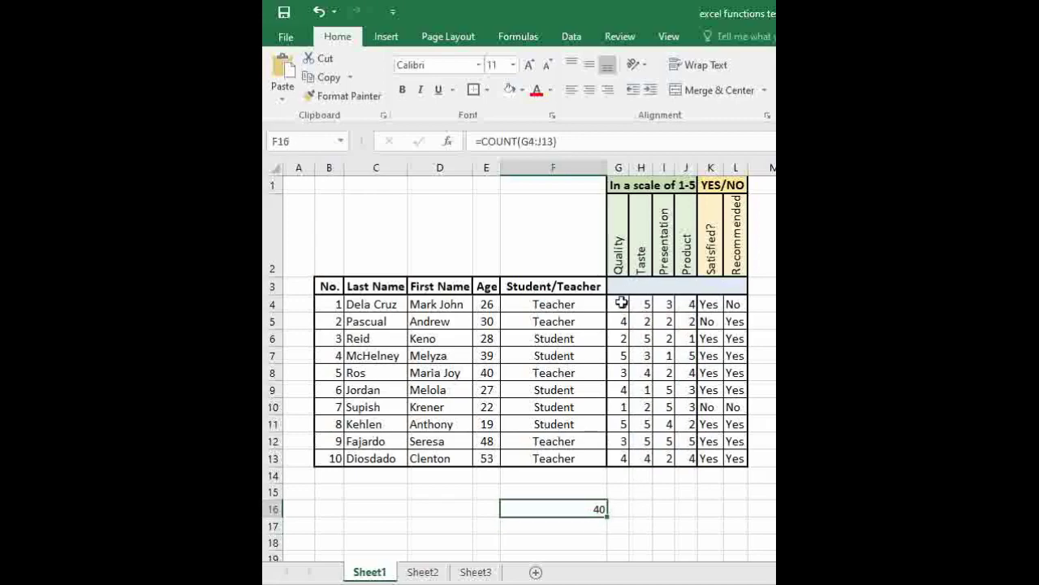
drag(620, 302, 687, 458)
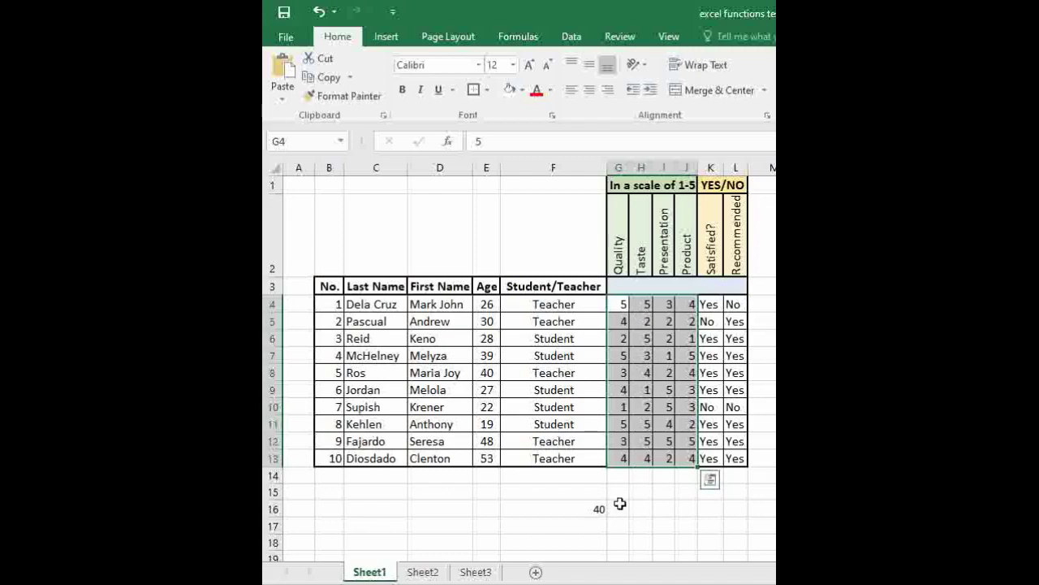
Replace F16 with =COUNT(B3:L13) over the whole survey table, returning 60.
click(616, 509)
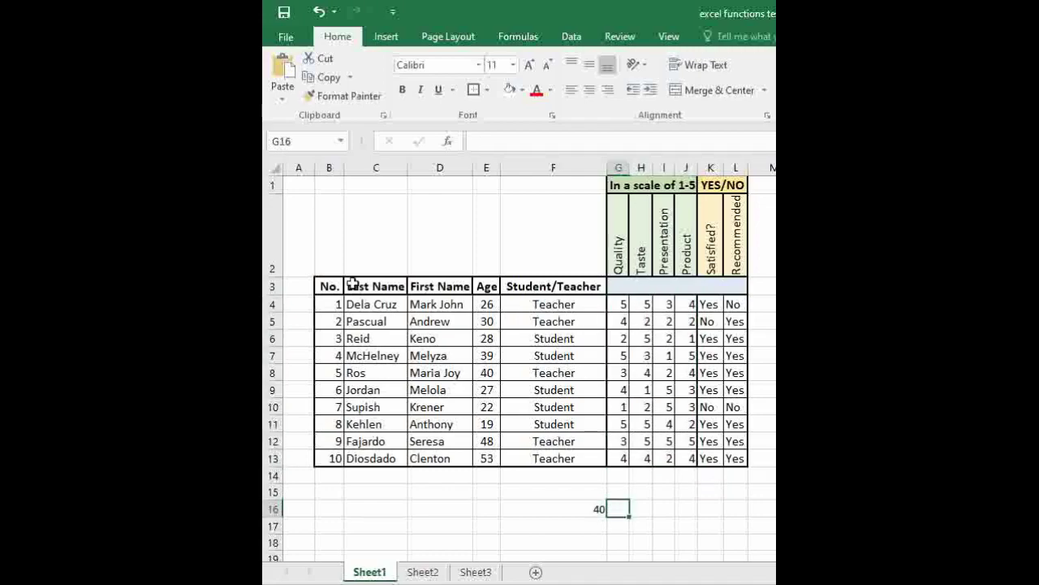
drag(340, 286, 725, 453)
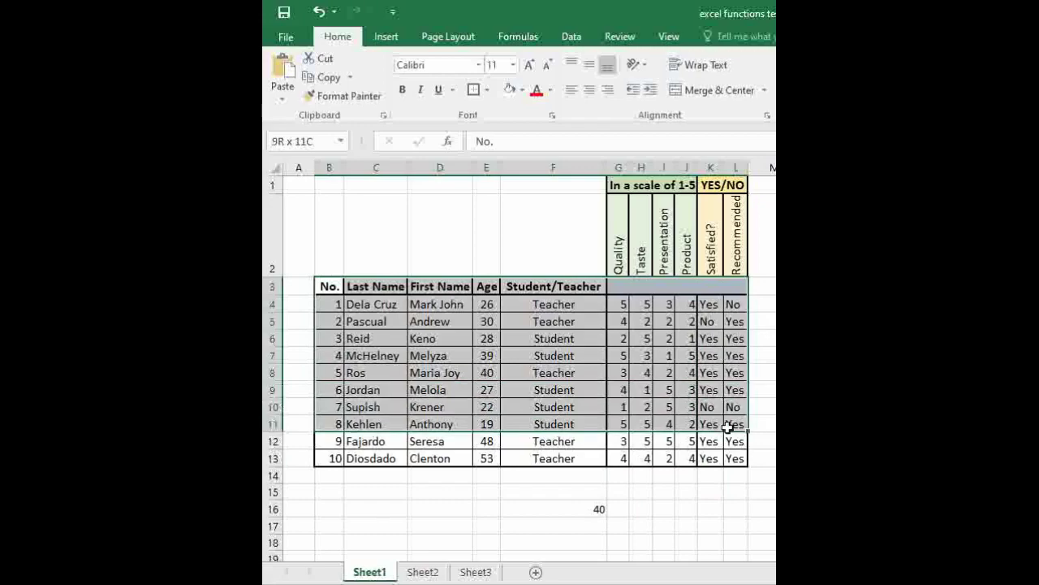
click(596, 509)
text(=COUNT(G4:J13)
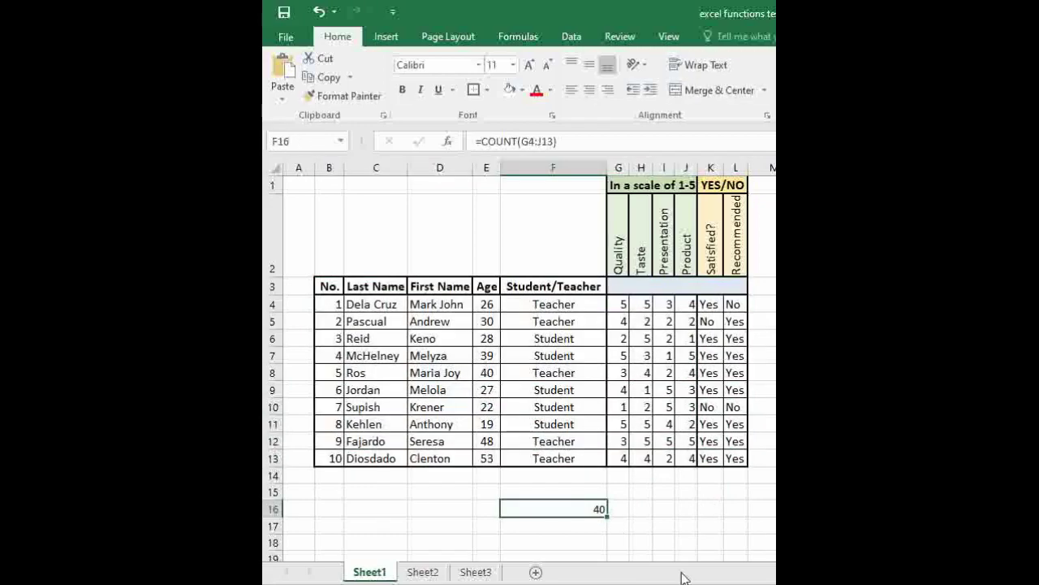
text(=)
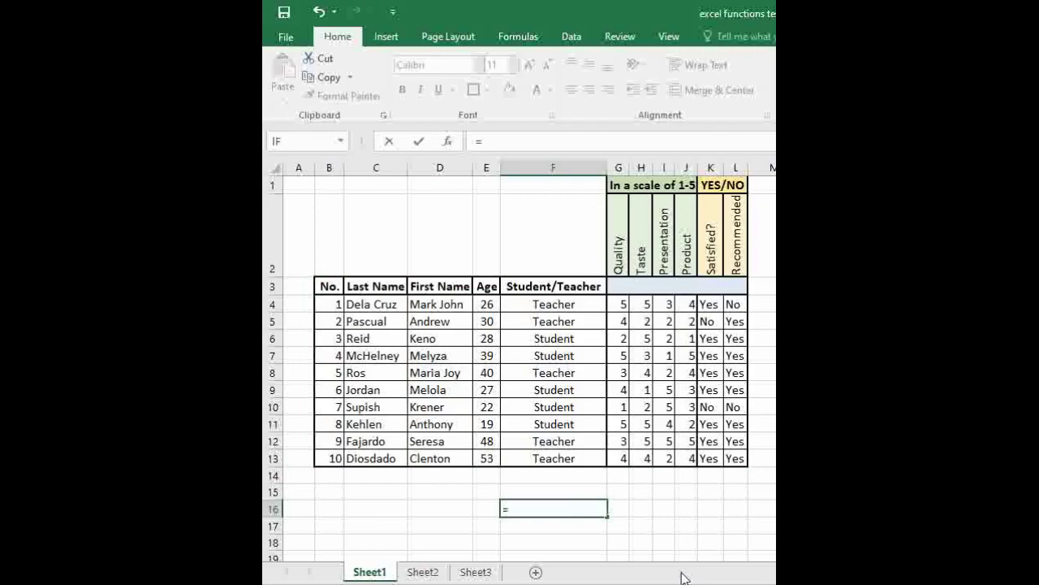
text(count)
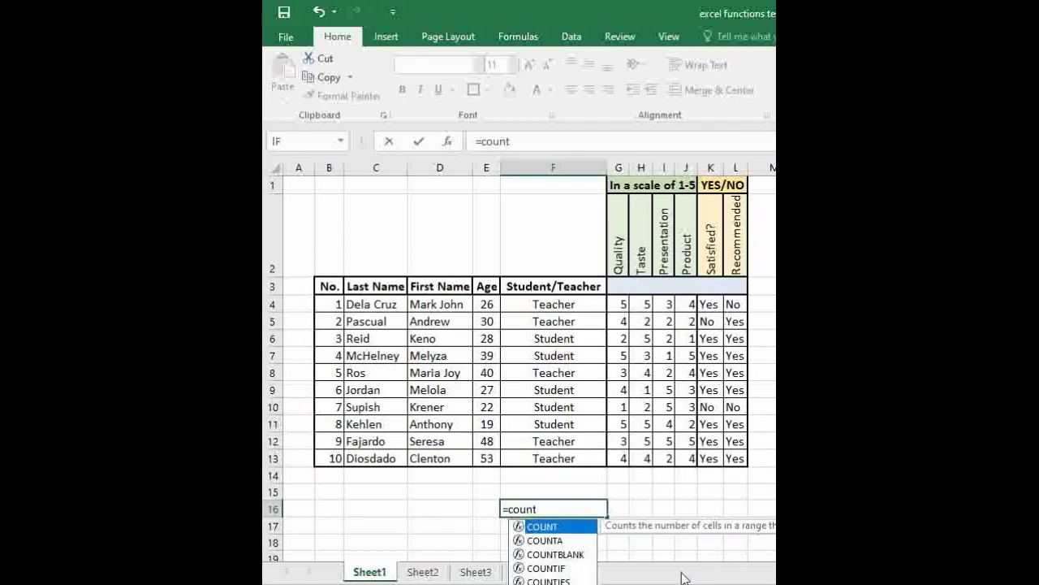
text(()
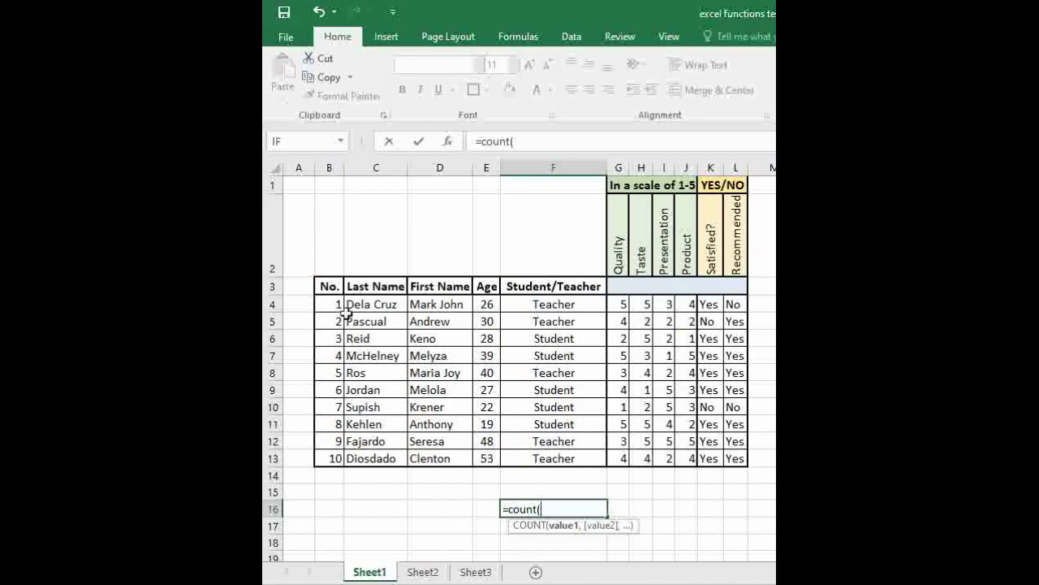
click(332, 286)
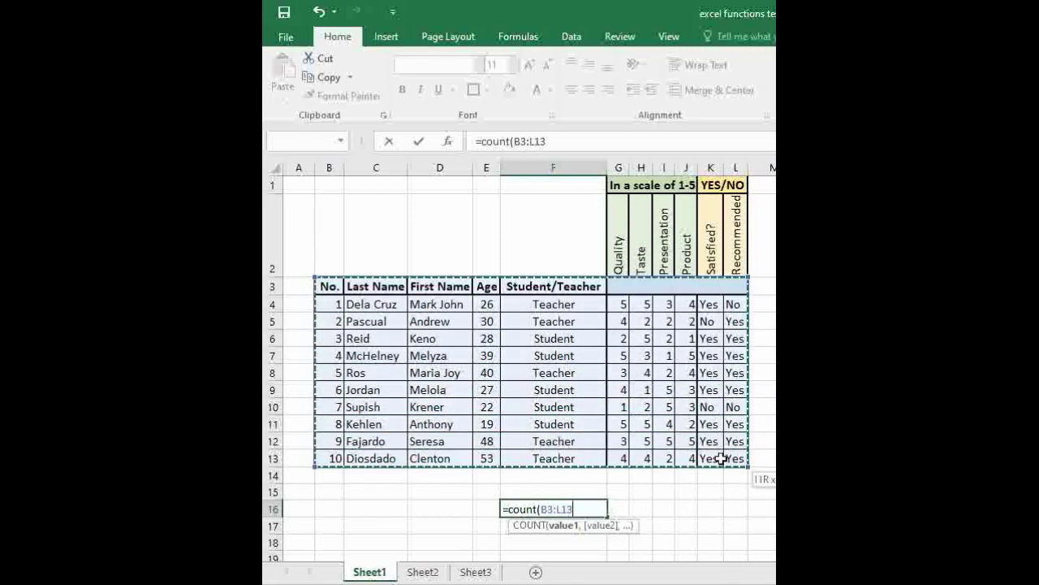
drag(333, 286, 721, 458)
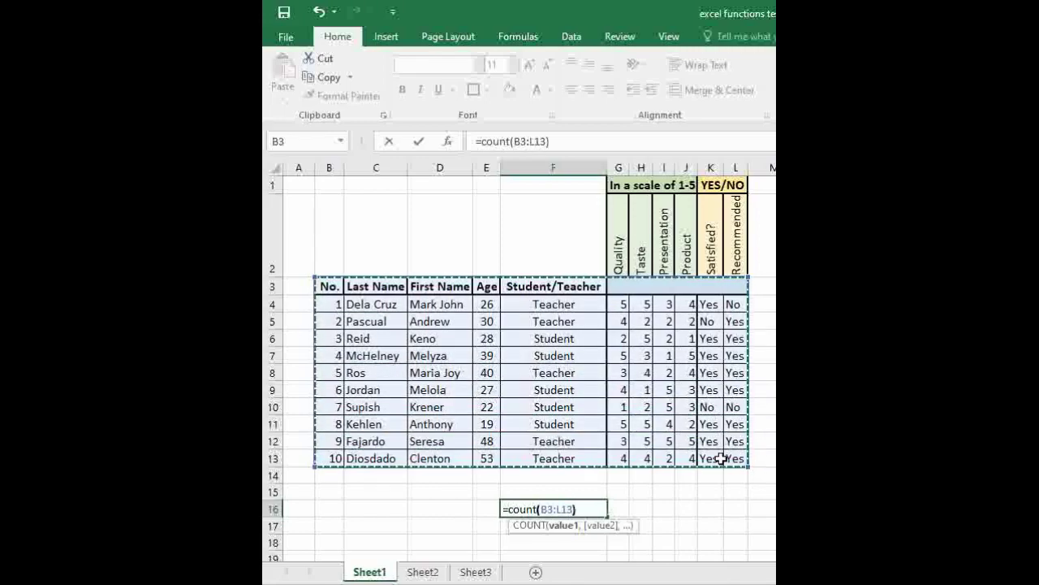
text())
key(Return)
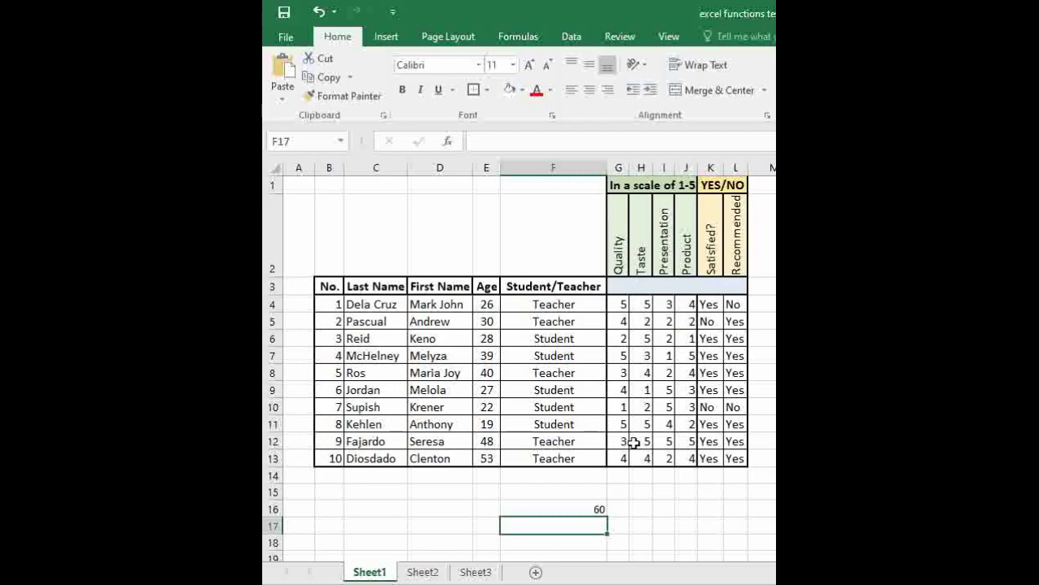
click(598, 508)
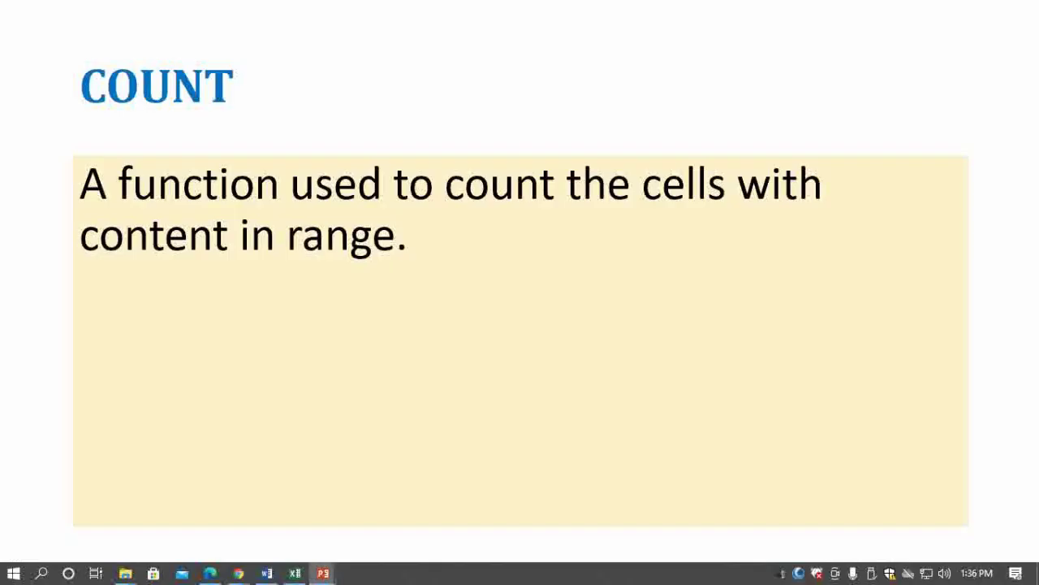
Advance the PowerPoint slideshow from the COUNT definition to the COUNTIF slide.
key(Right)
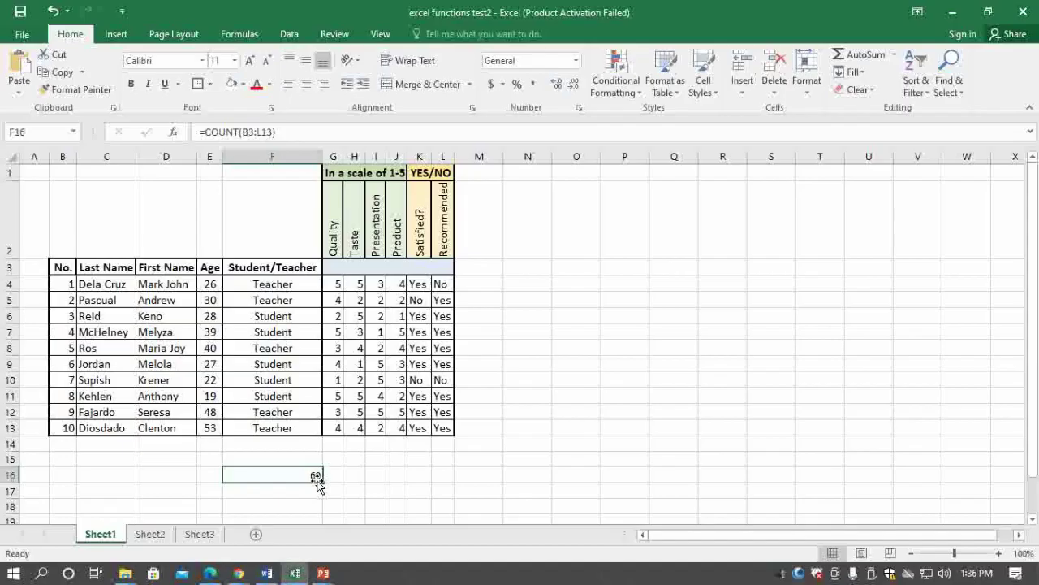
Delete the =COUNT(B3:L13) formula from F16 so the cell is empty.
key(Delete)
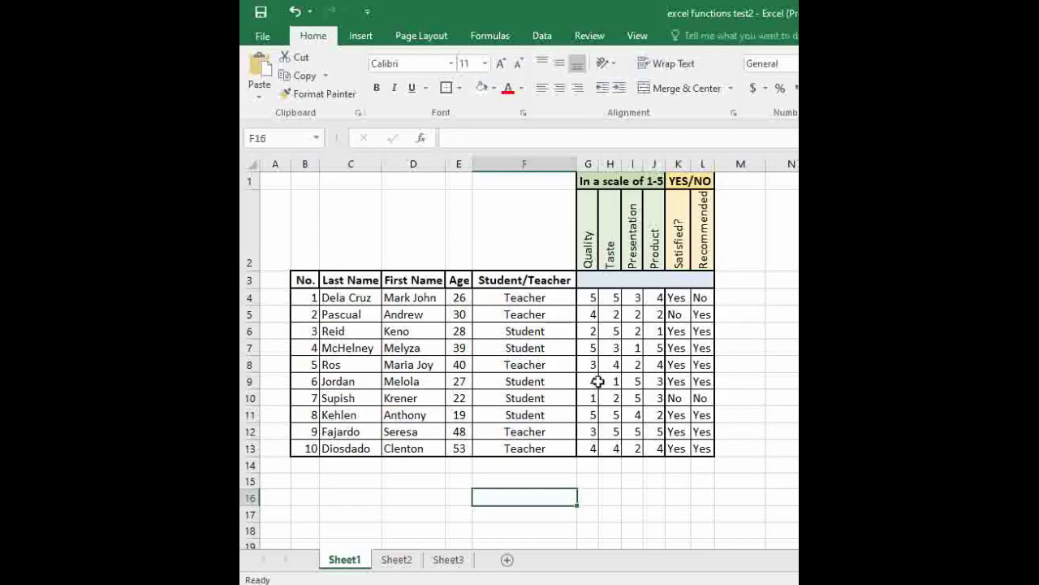
drag(589, 298, 656, 449)
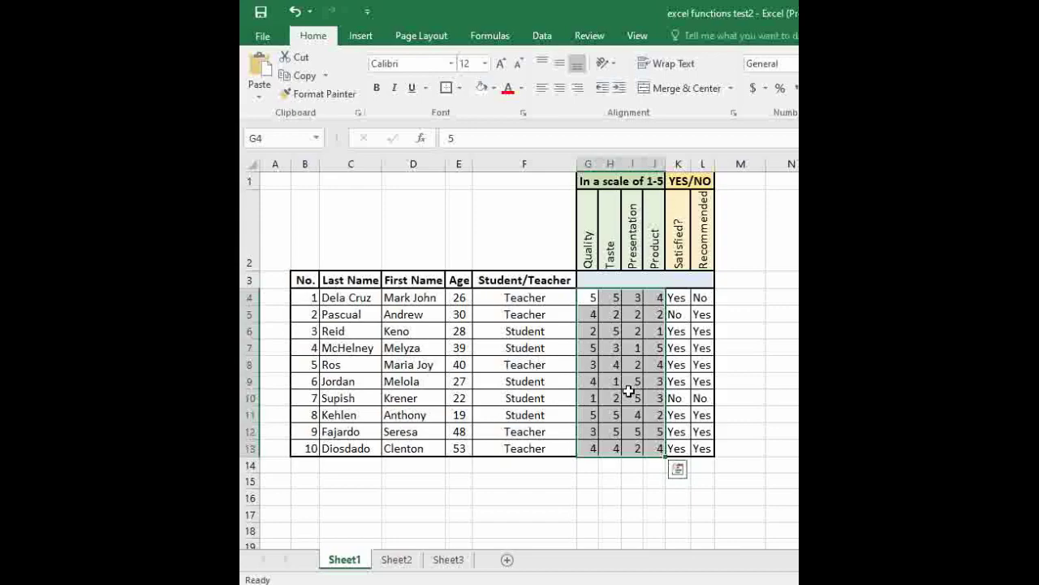
click(556, 500)
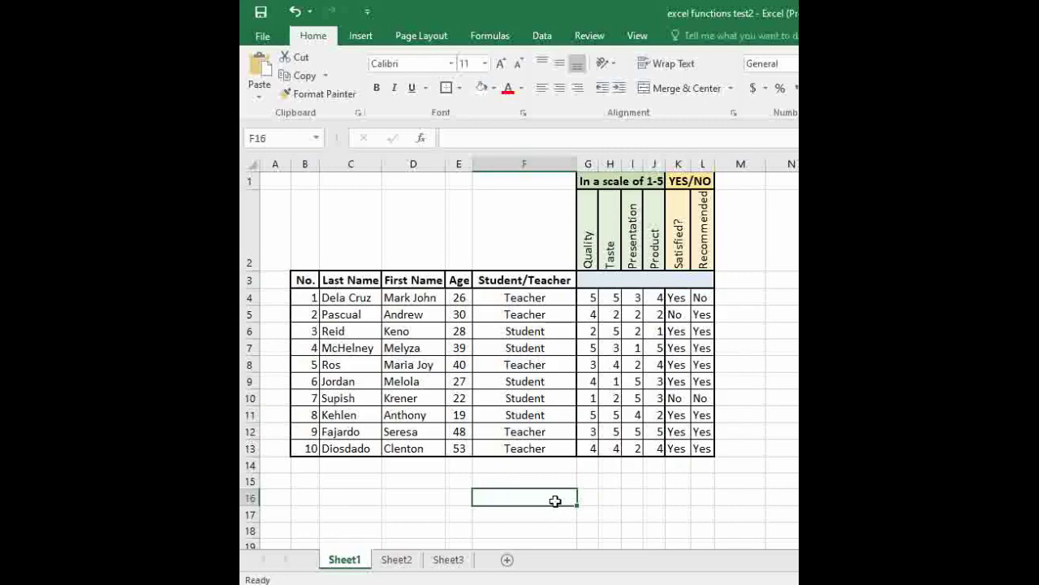
text(=count)
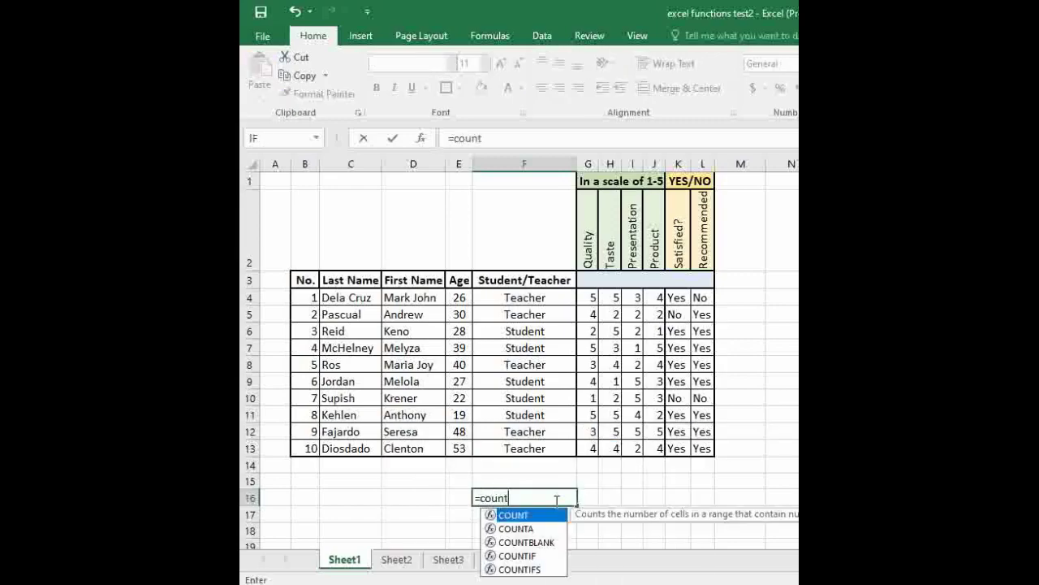
text(if)
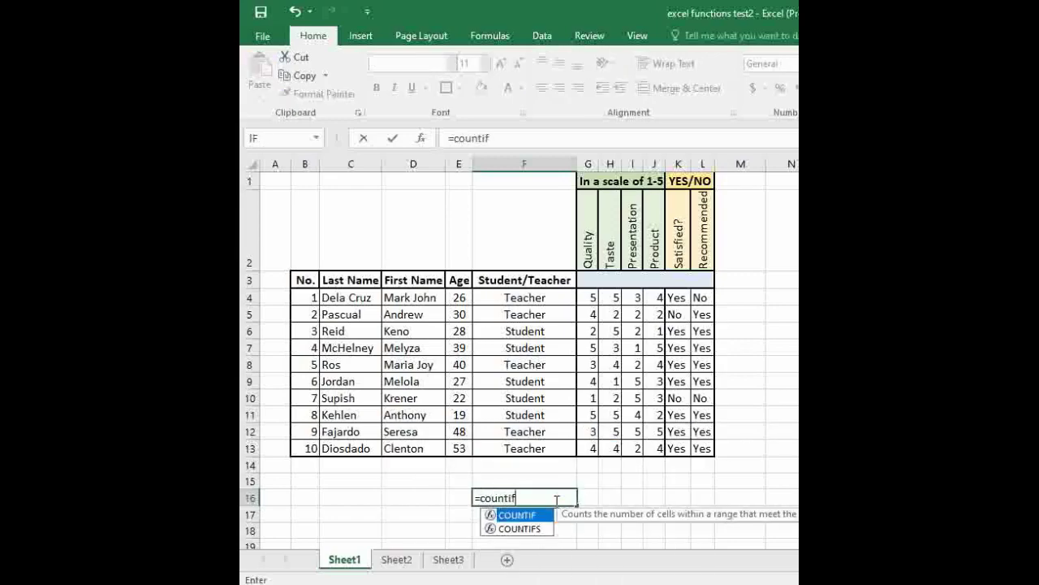
text(()
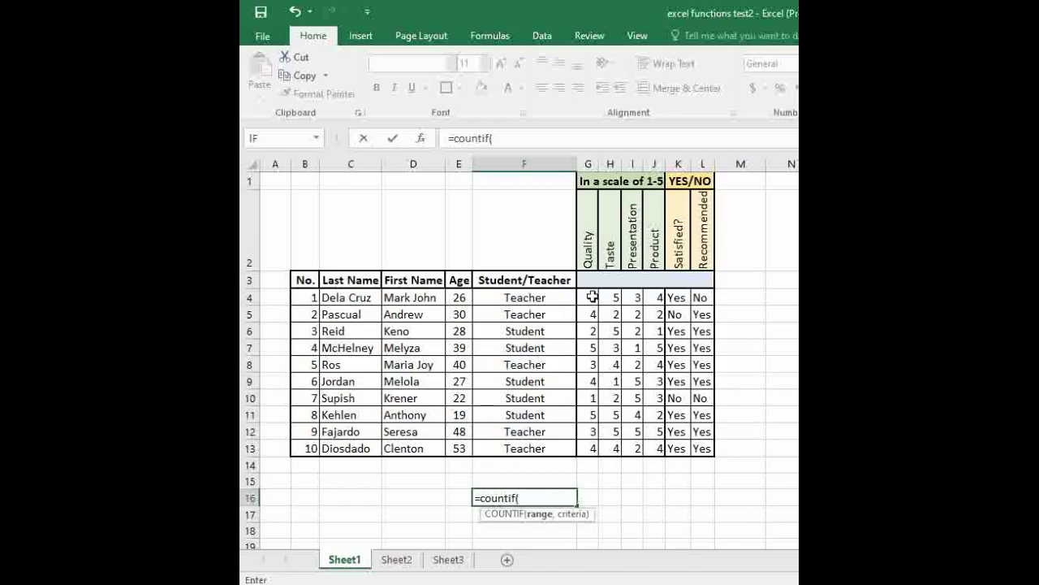
drag(591, 298, 643, 448)
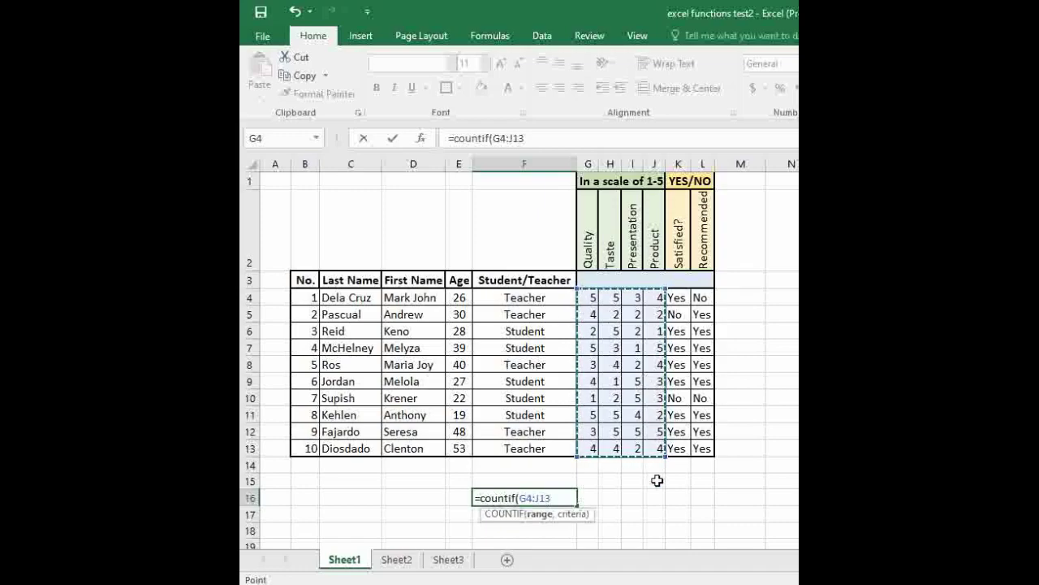
text(,)
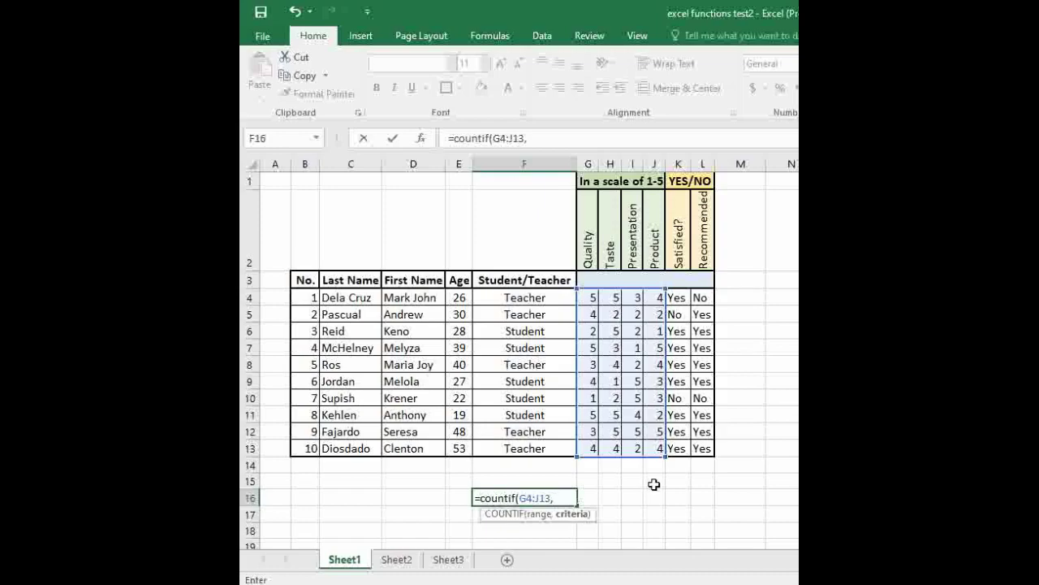
text(5)
text())
key(Return)
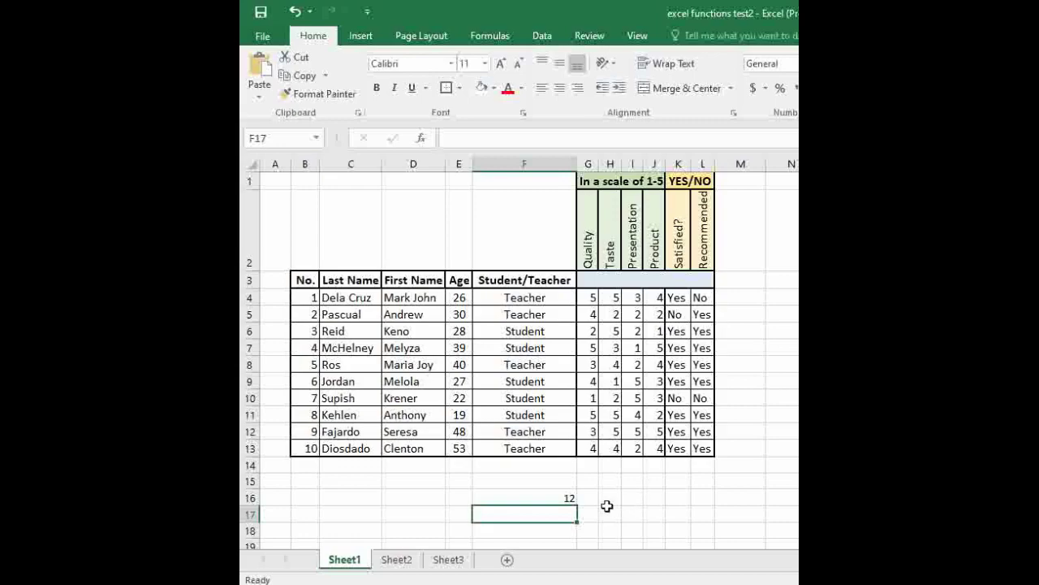
click(566, 500)
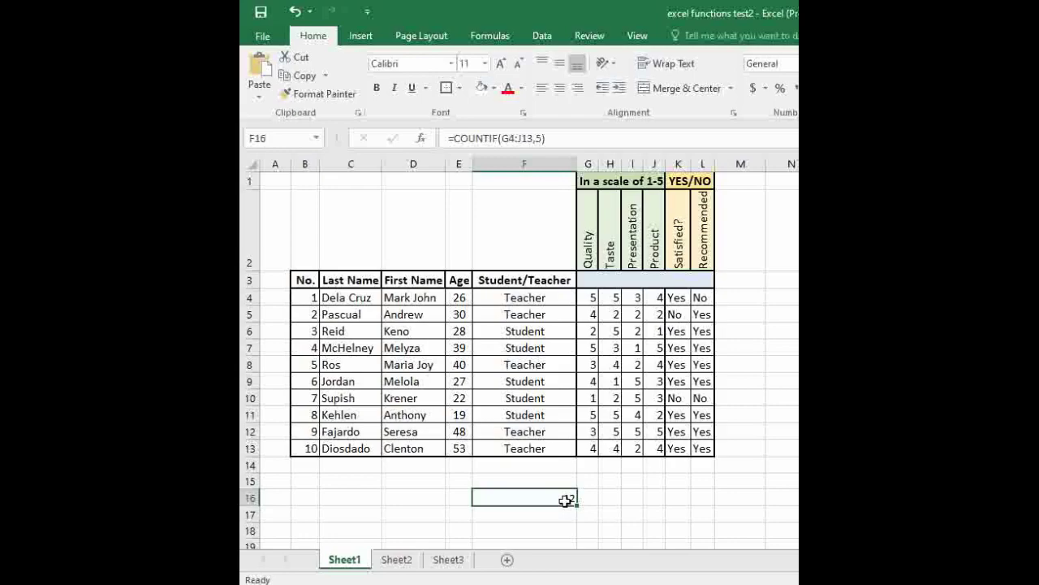
key(Delete)
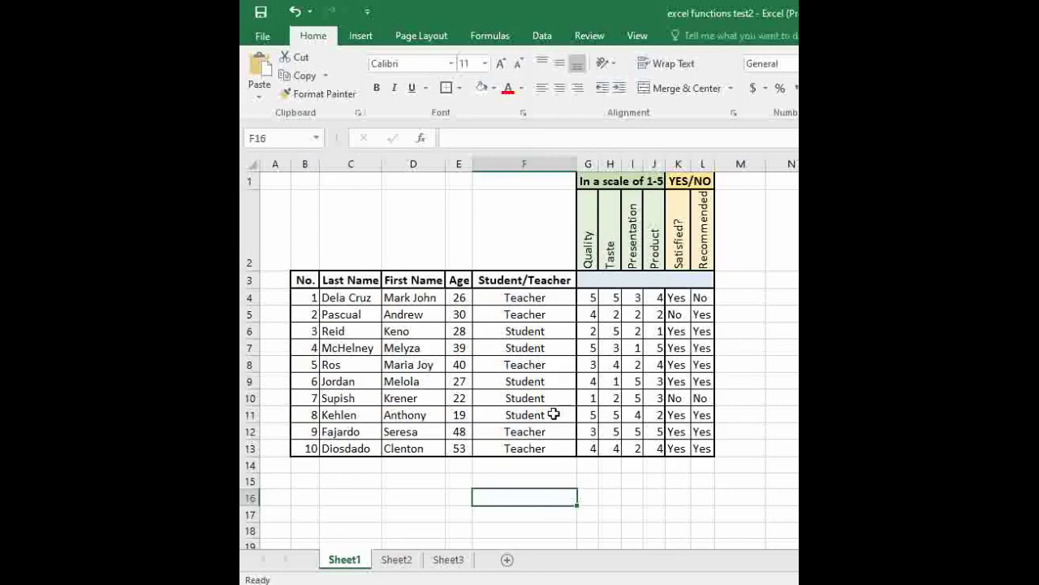
In F15, enter =COUNTIF over the role range F4:F13 with the criterion "Teacher".
click(528, 298)
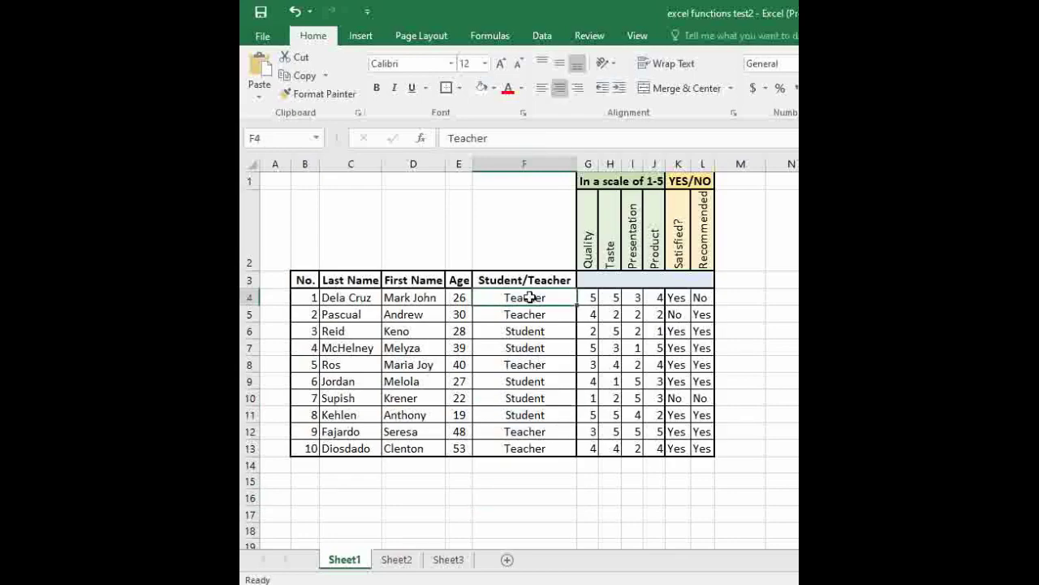
shift+click(536, 449)
click(503, 484)
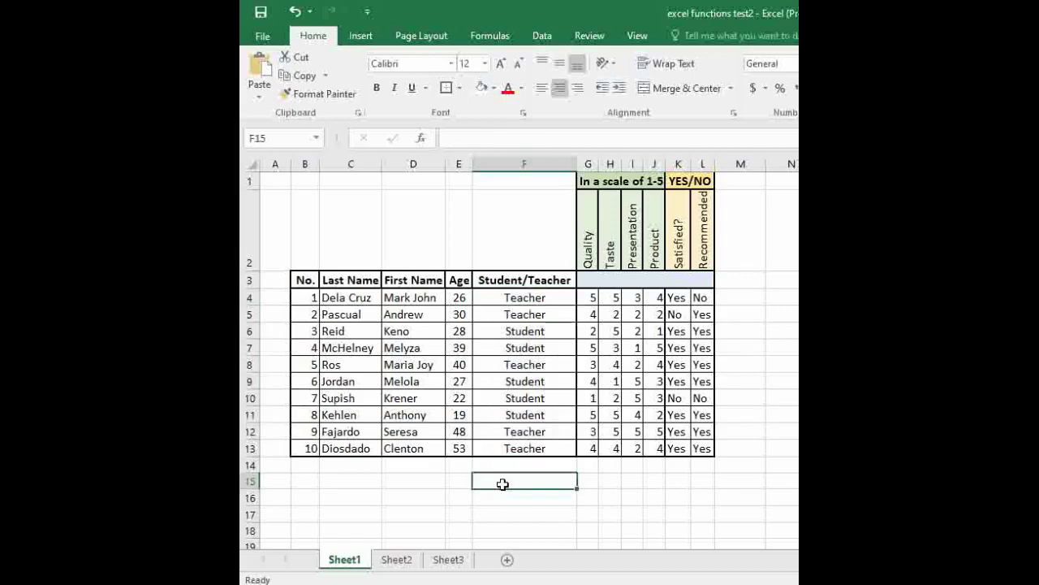
text(=co)
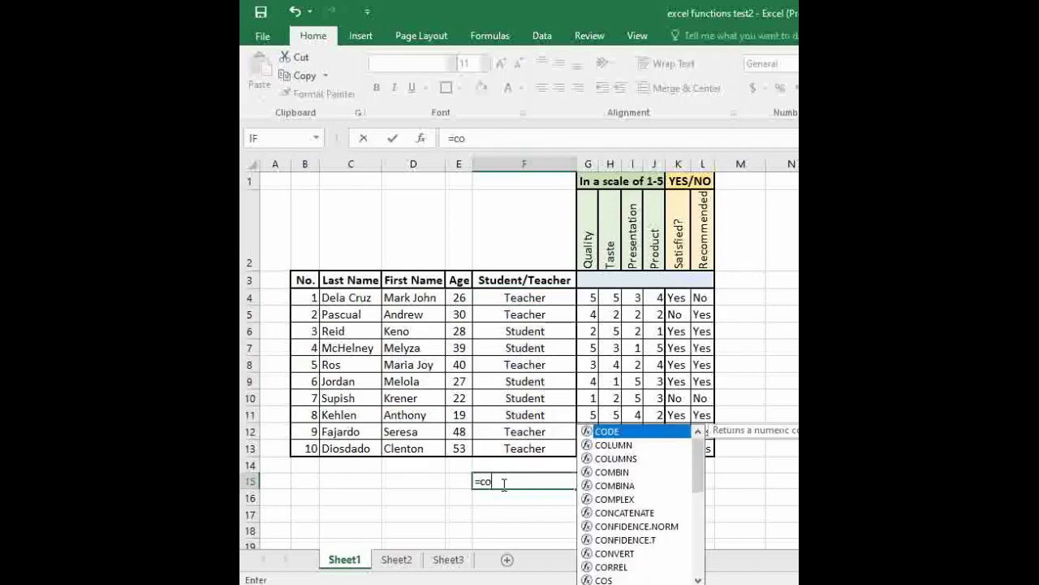
text(unt)
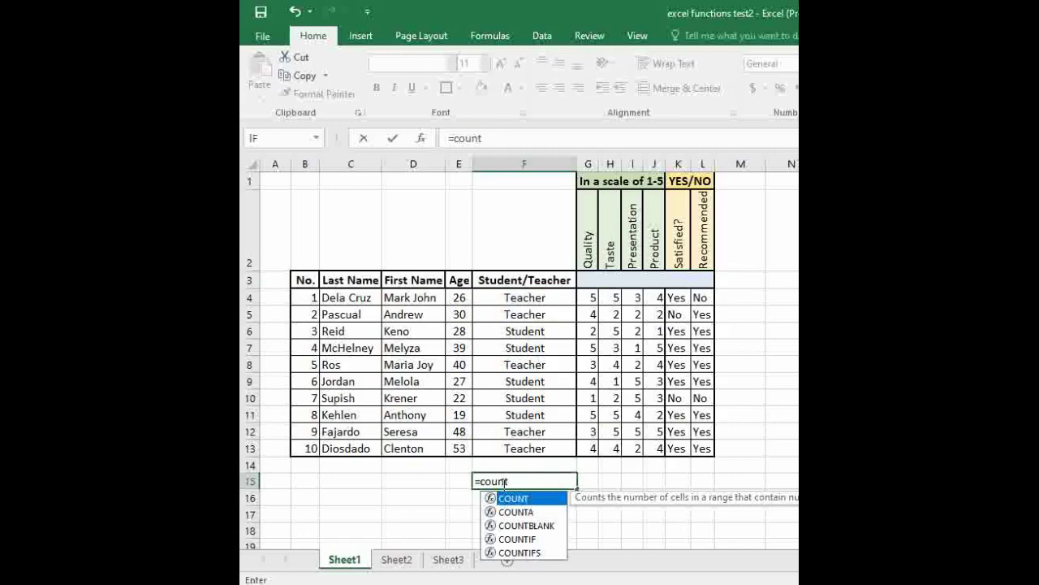
text(if)
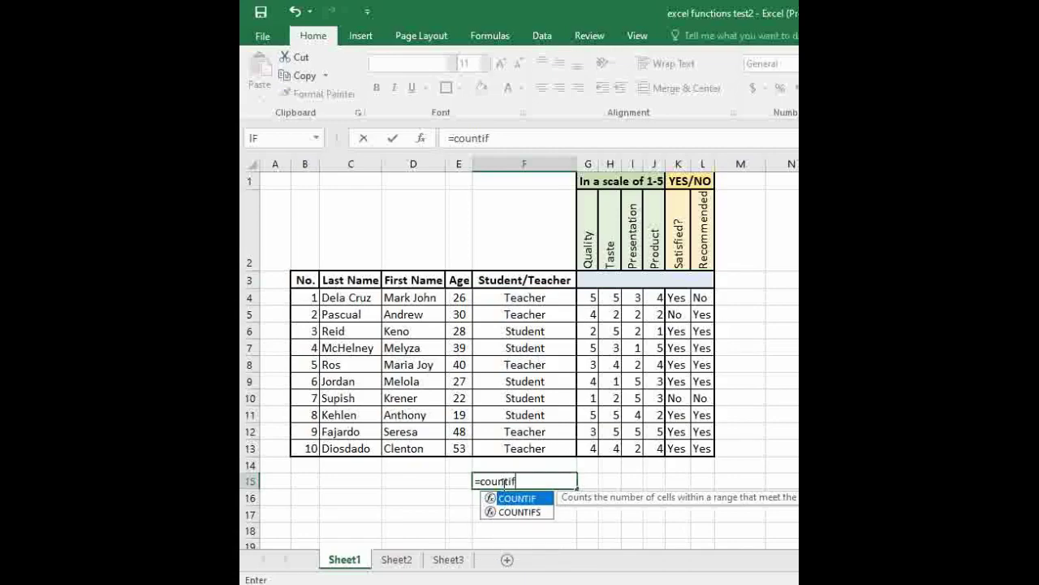
text(()
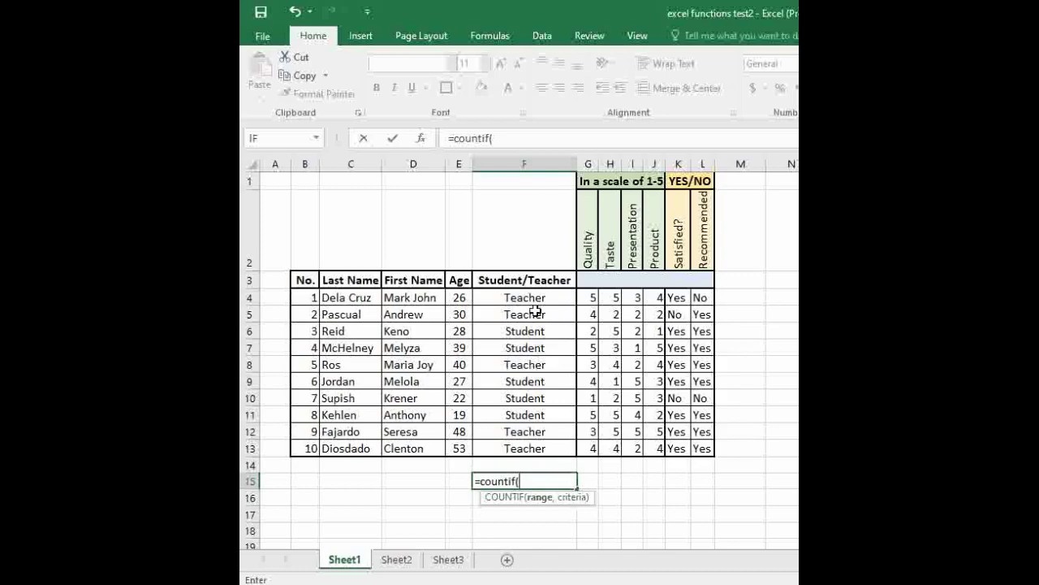
drag(537, 298, 531, 448)
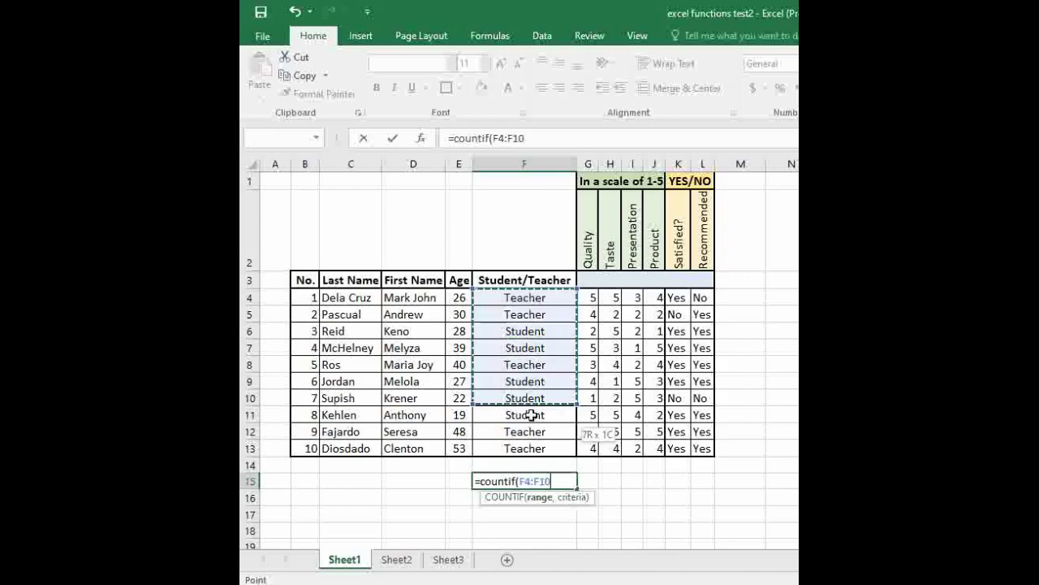
text(,)
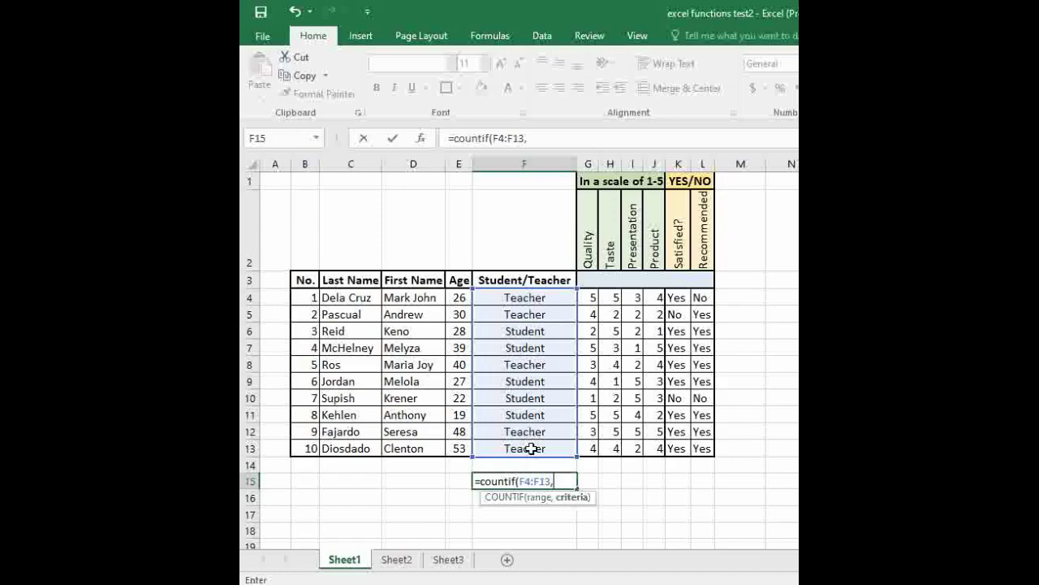
text("Te)
text(acher))
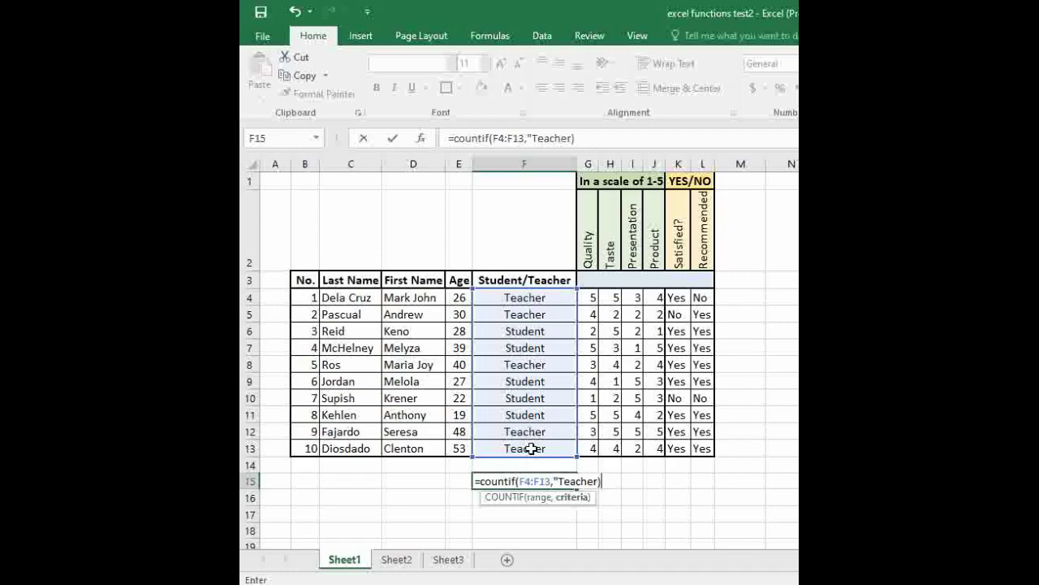
key(BackSpace)
text("))
Fix the quoting error in the "Teacher" criterion and commit the formula, returning 5.
key(Return)
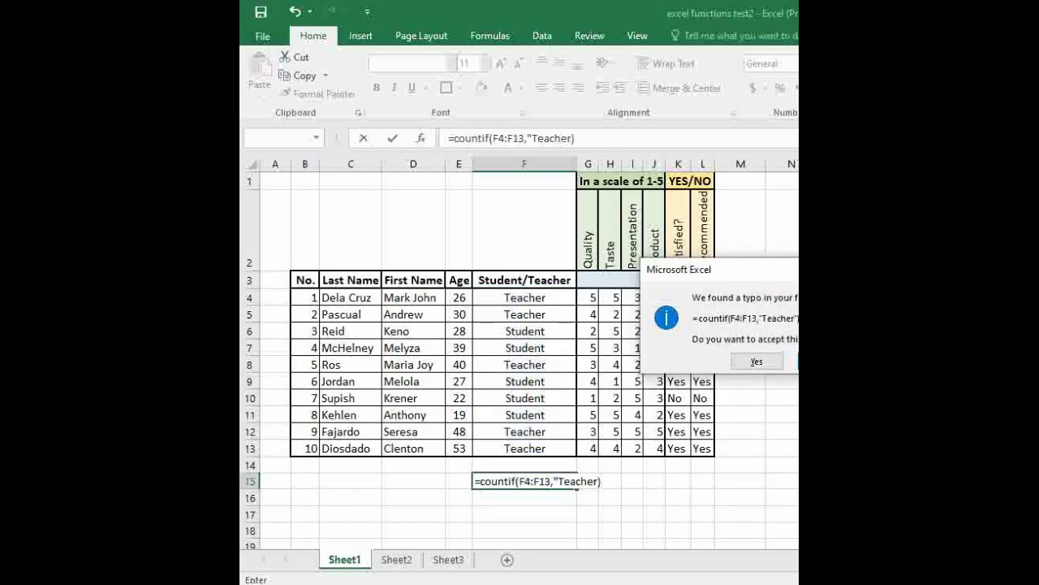
key(Escape)
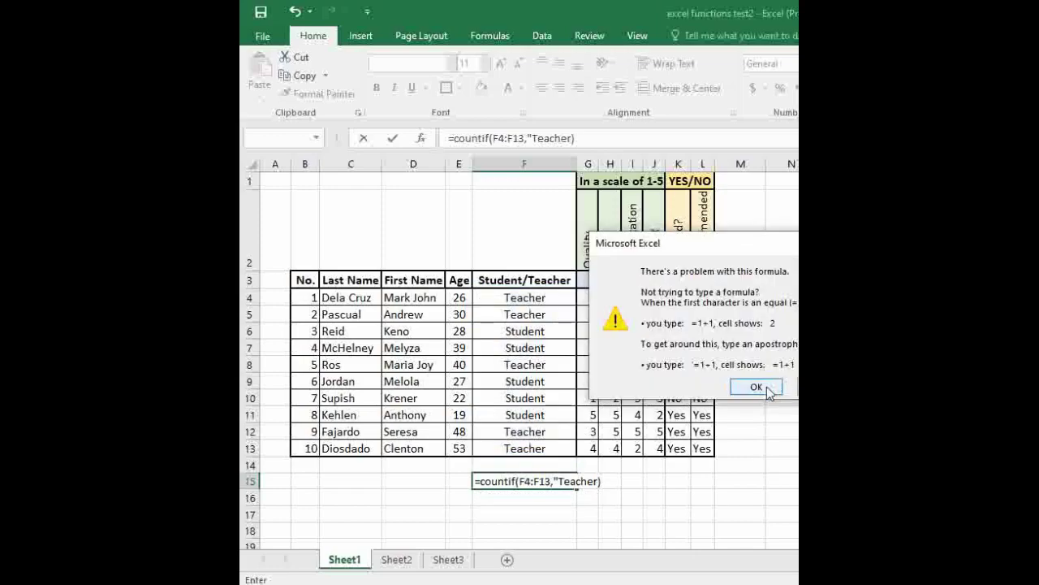
click(755, 387)
key(BackSpace)
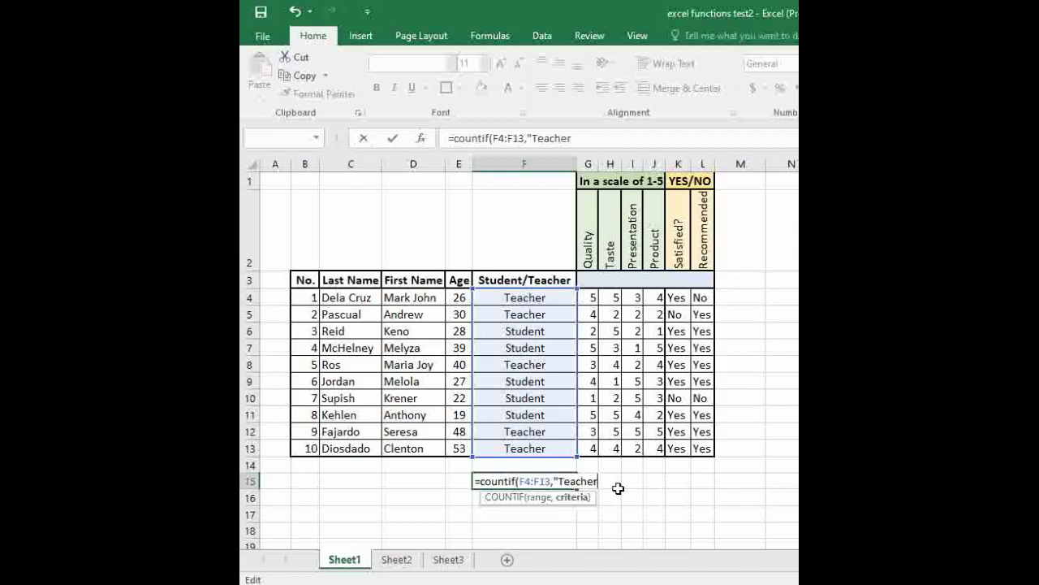
text("))
key(Return)
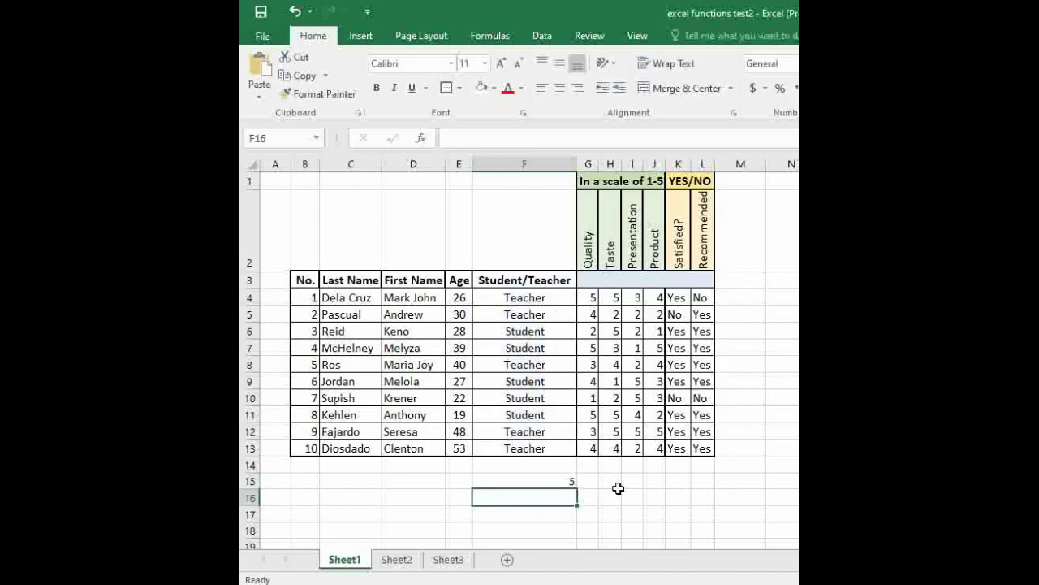
Delete the =COUNTIF(F4:F13,"Teacher") formula from F15, then select the Yes/No answers K4:L13.
click(563, 482)
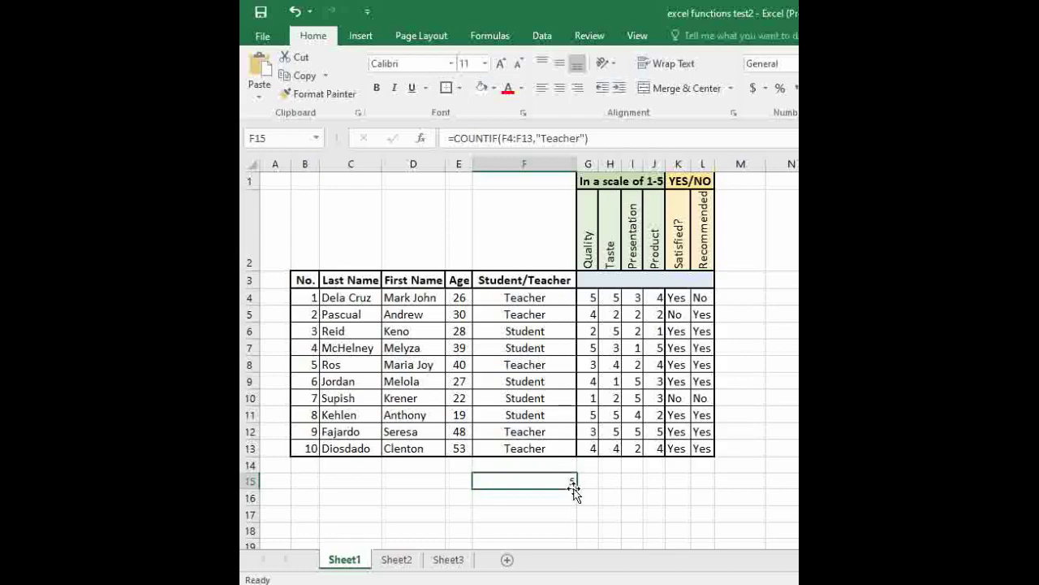
key(Delete)
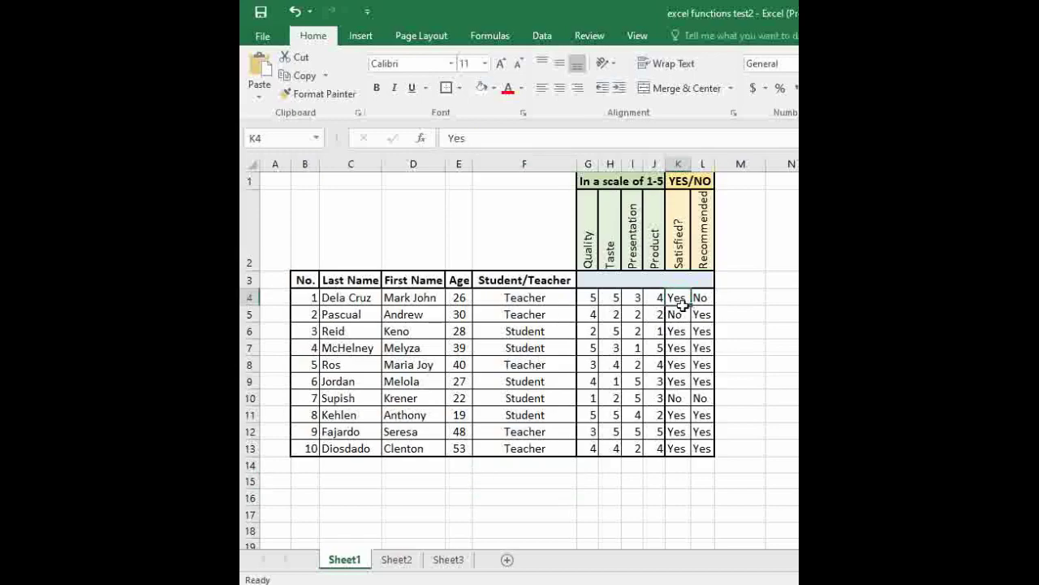
drag(679, 299, 702, 449)
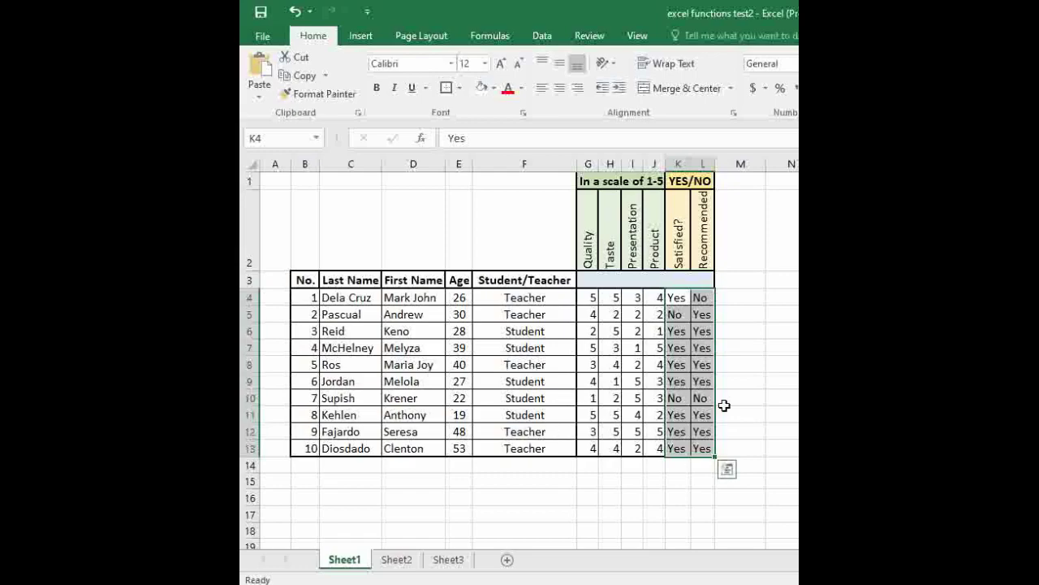
Enter =COUNTIF(K4:L13,"Yes") in F15 to count the Yes answers, giving 16.
click(533, 485)
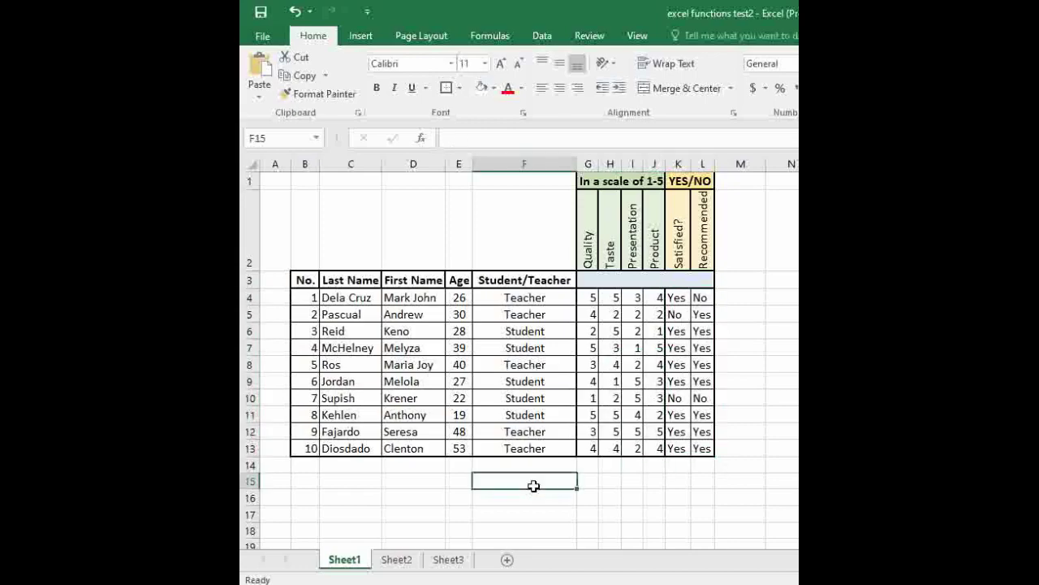
text(=)
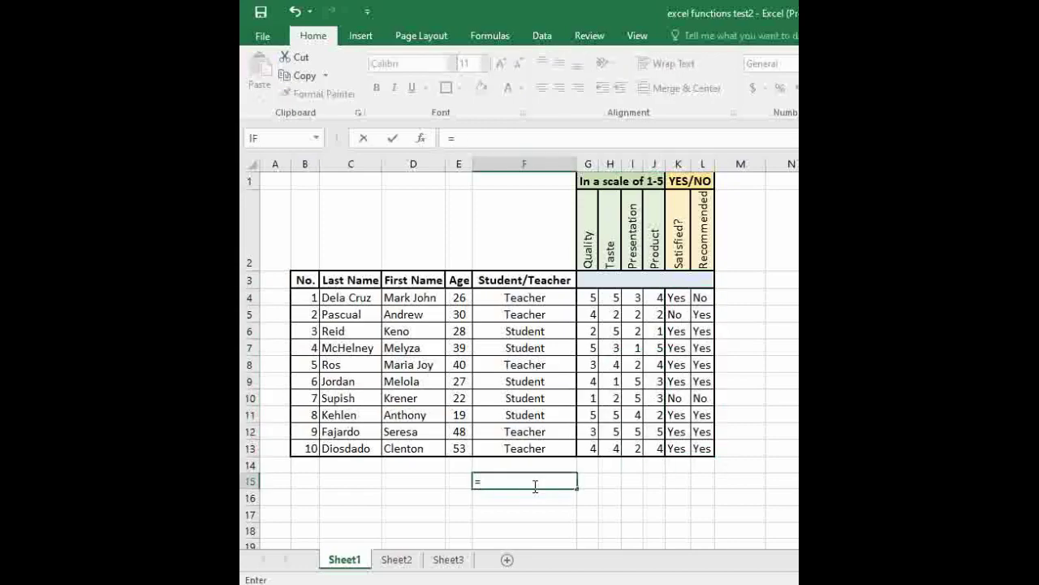
text(countif()
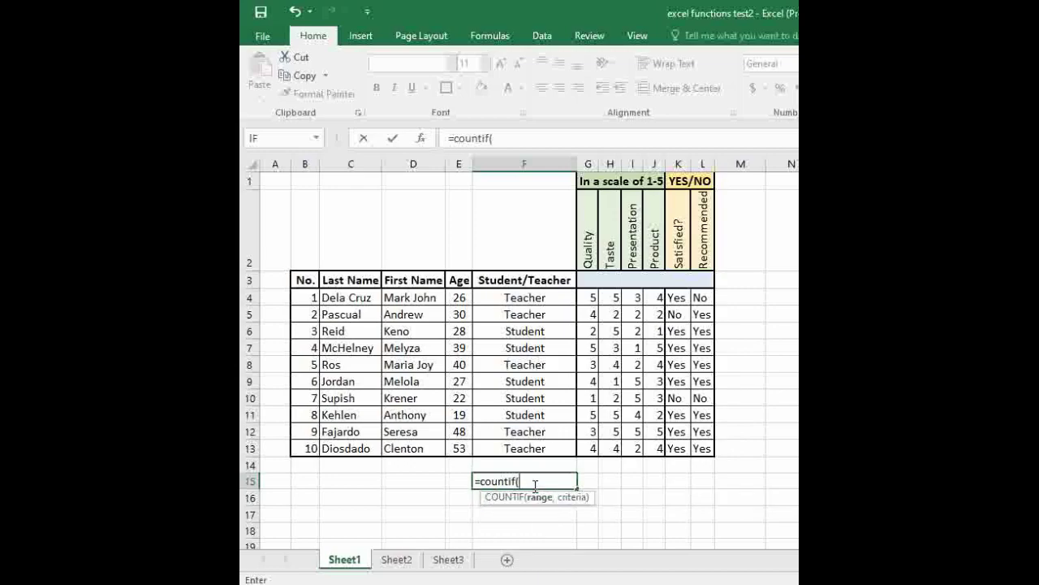
drag(677, 297, 700, 449)
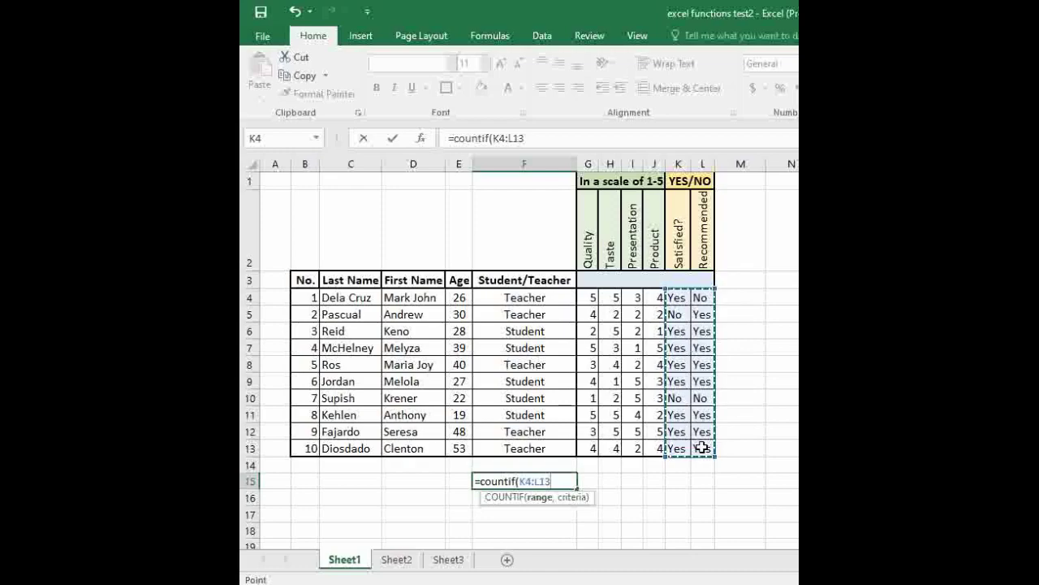
text(,)
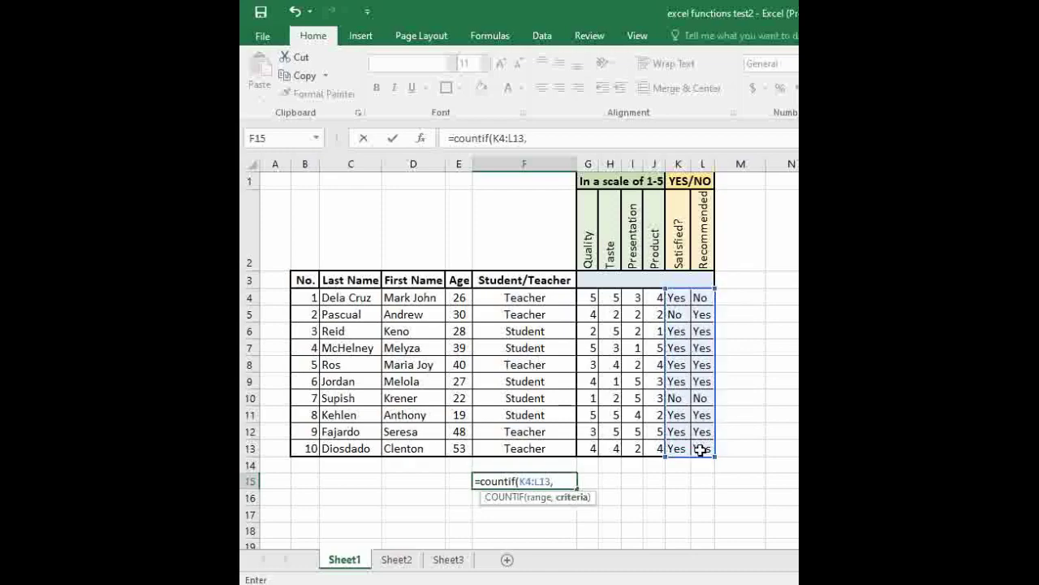
text(")
text(Yes)
text(")
text())
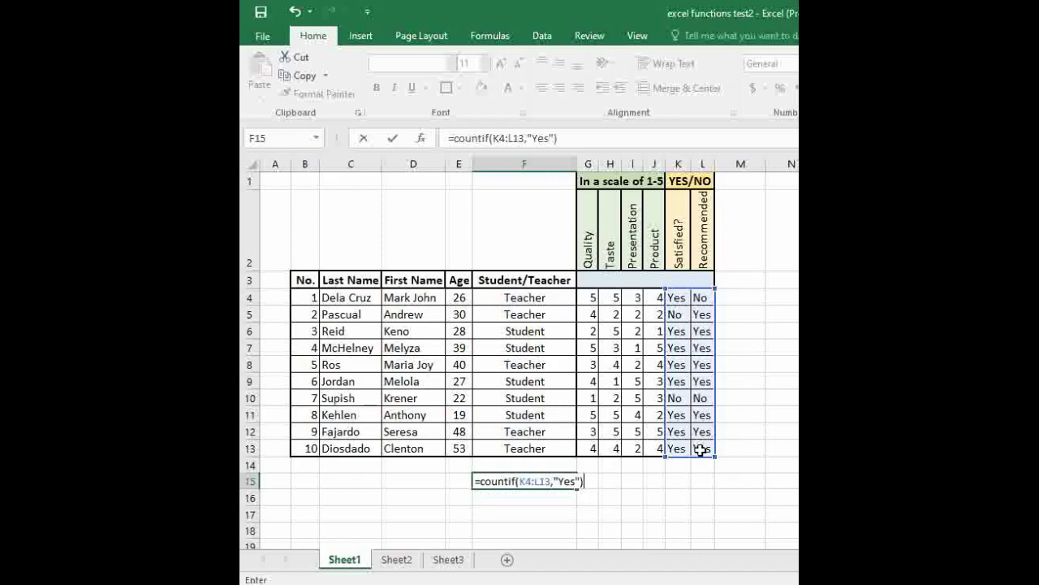
key(Return)
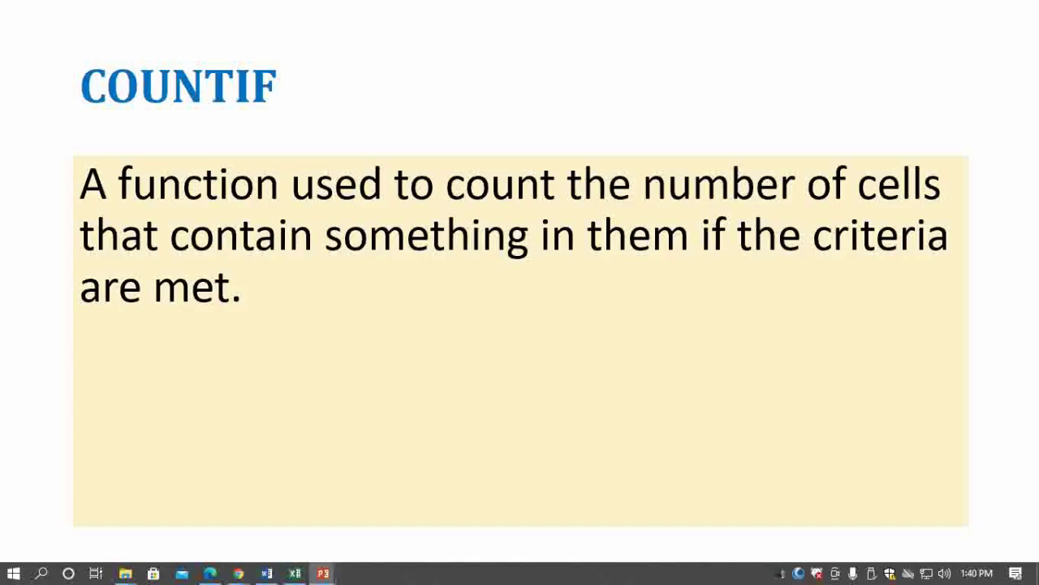
Advance to the Ctrl + 1 Format Cells shortcut slide and reveal its description.
key(Right)
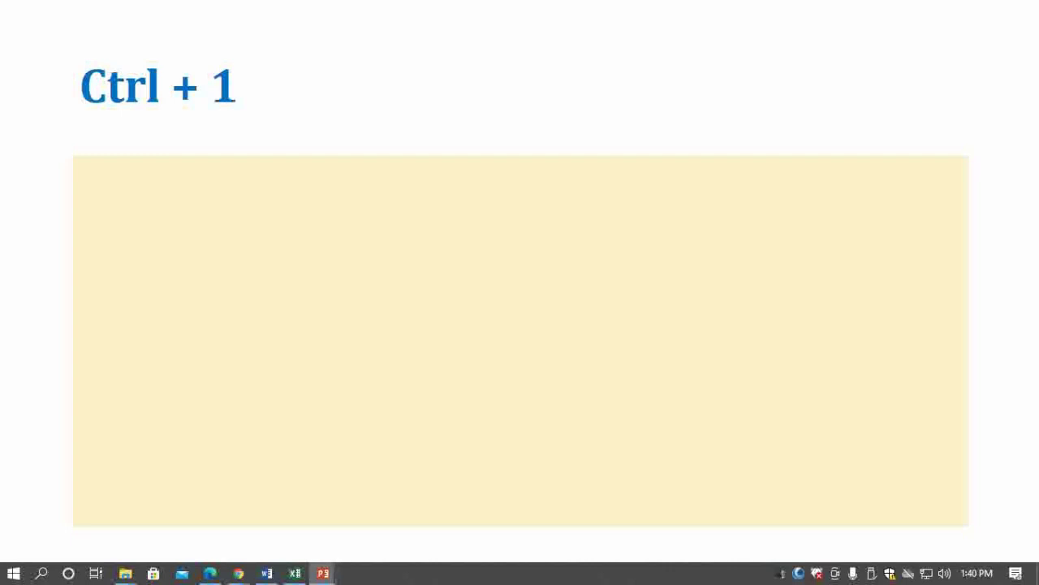
key(Right)
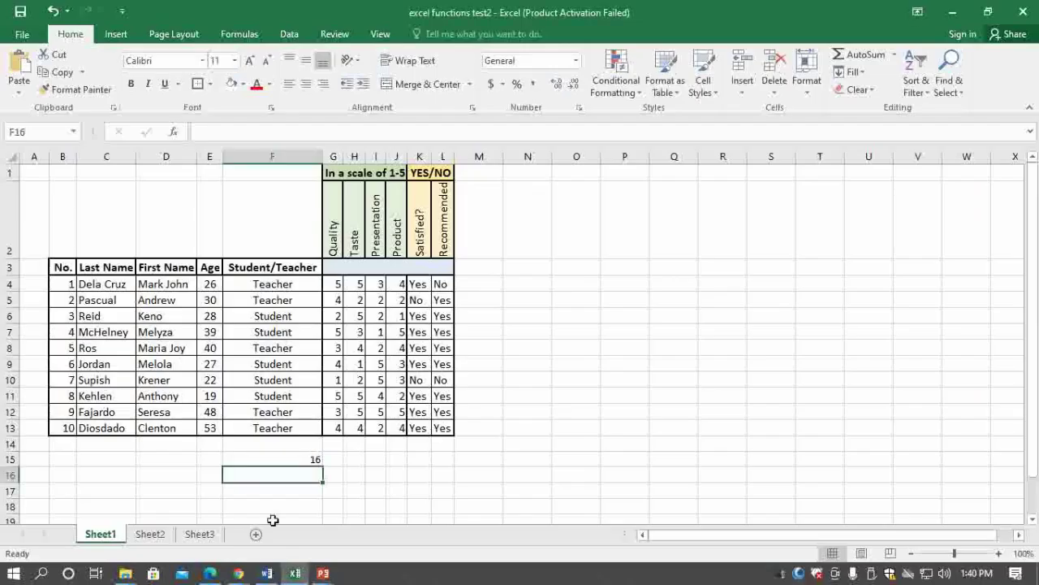
Open Format Cells for O2 via right-click and close it, then reopen with Ctrl+1 and close.
click(587, 231)
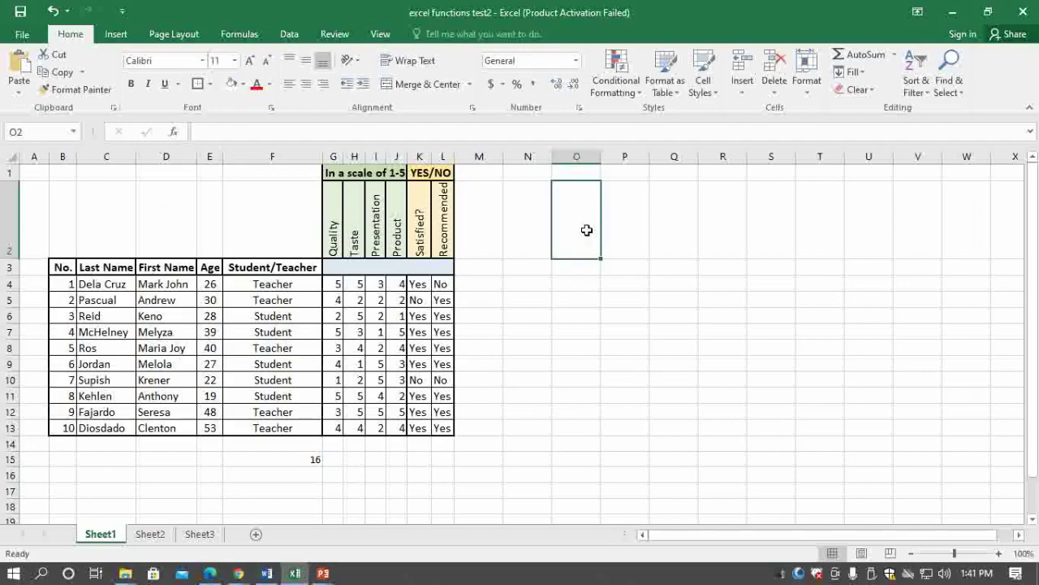
right_click(587, 229)
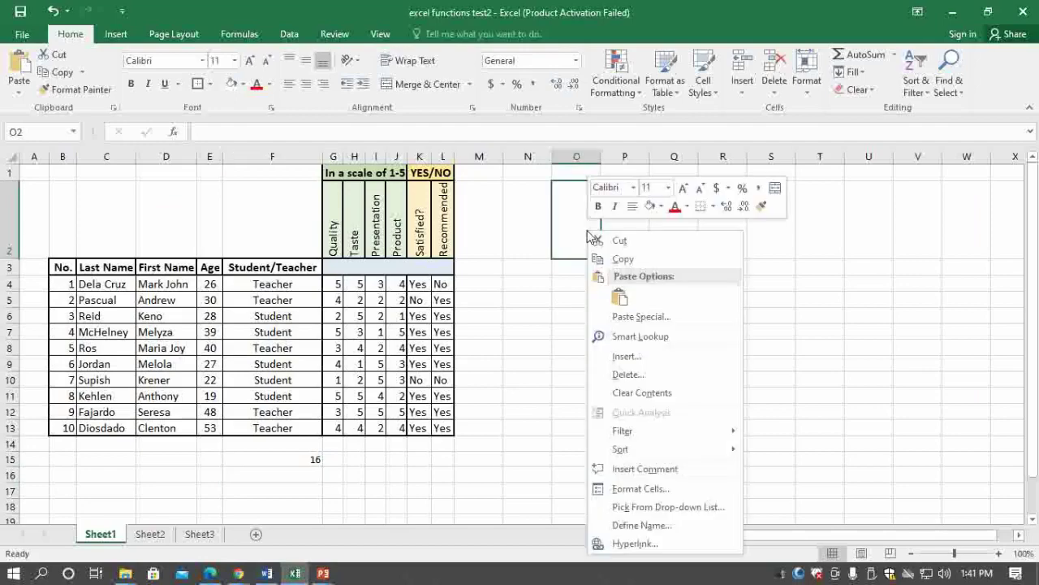
click(619, 489)
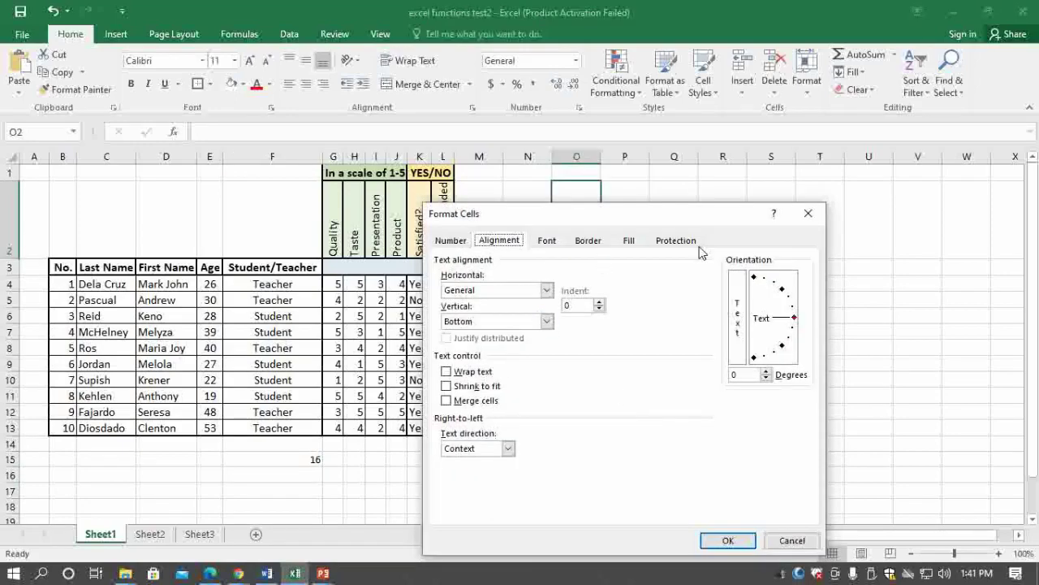
drag(710, 213, 861, 150)
click(960, 151)
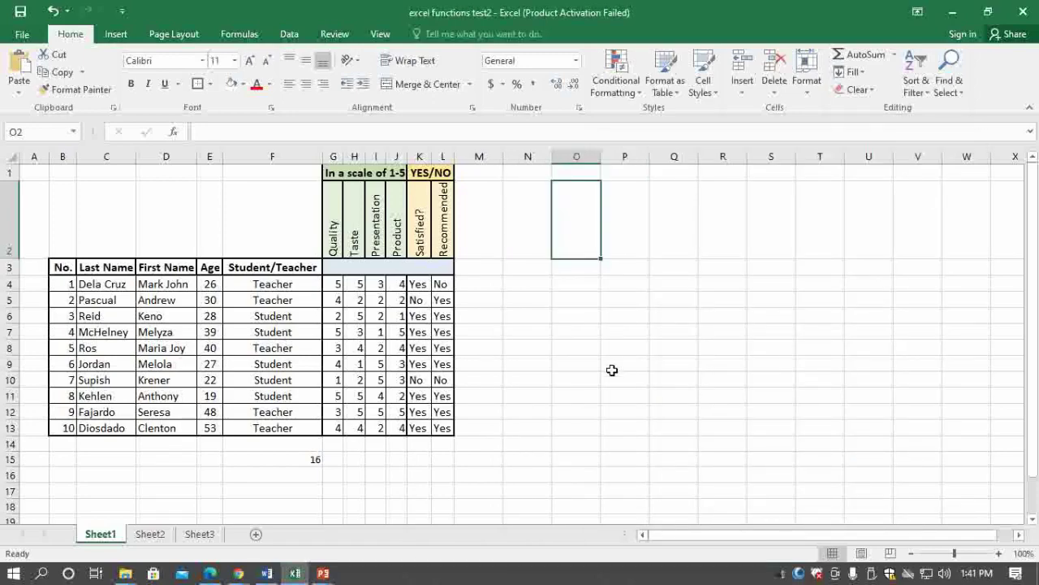
key(ctrl+1)
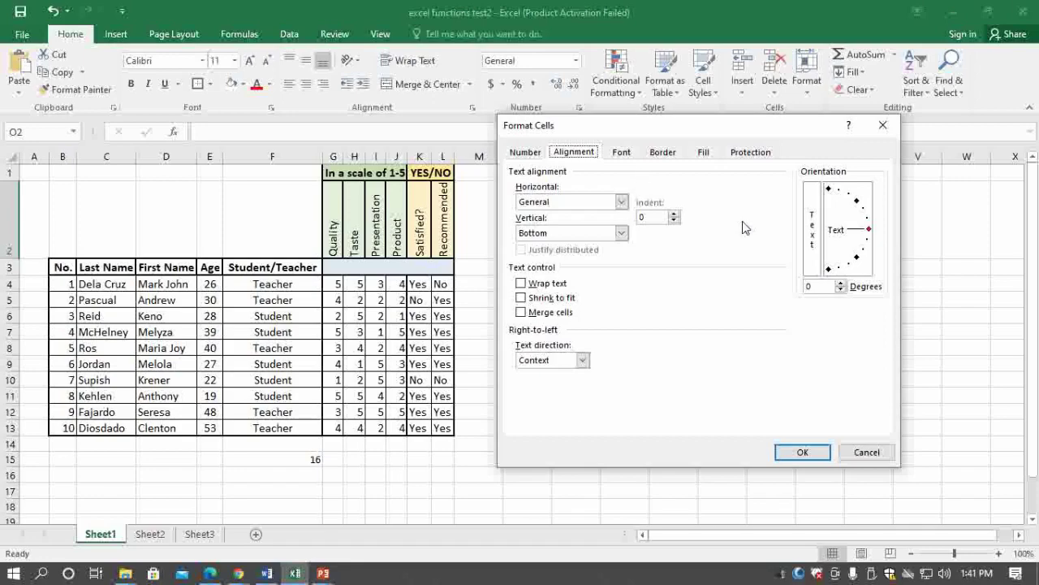
click(882, 124)
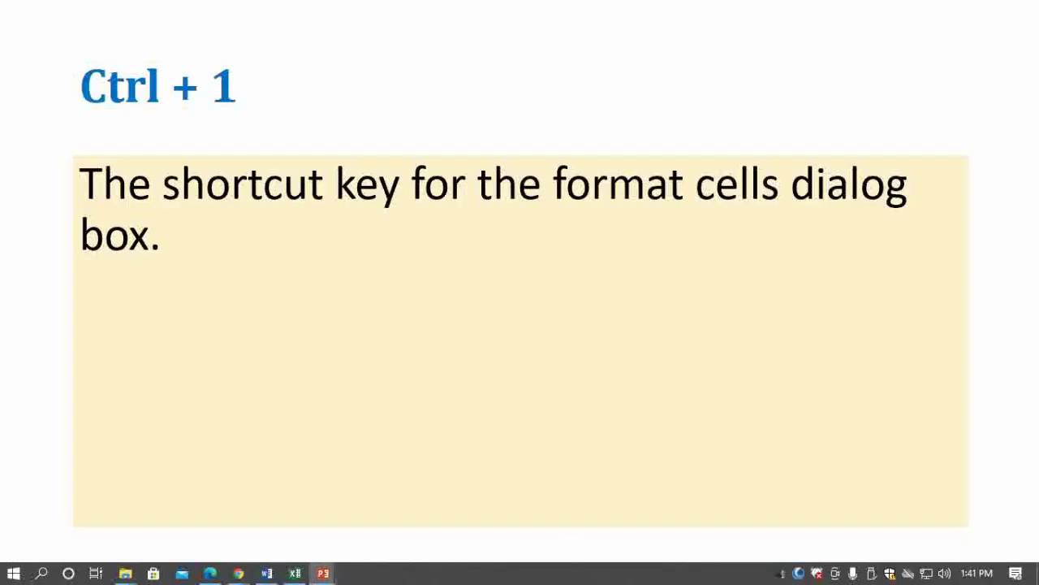
Advance to the Sorting tool slide, then switch back to the Excel workbook.
key(Right)
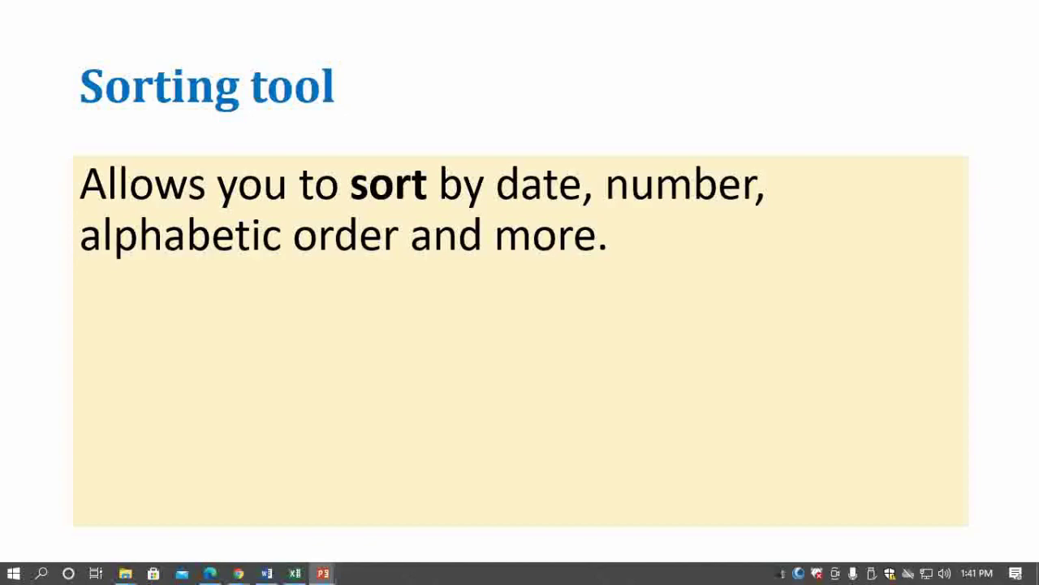
key(alt+Tab)
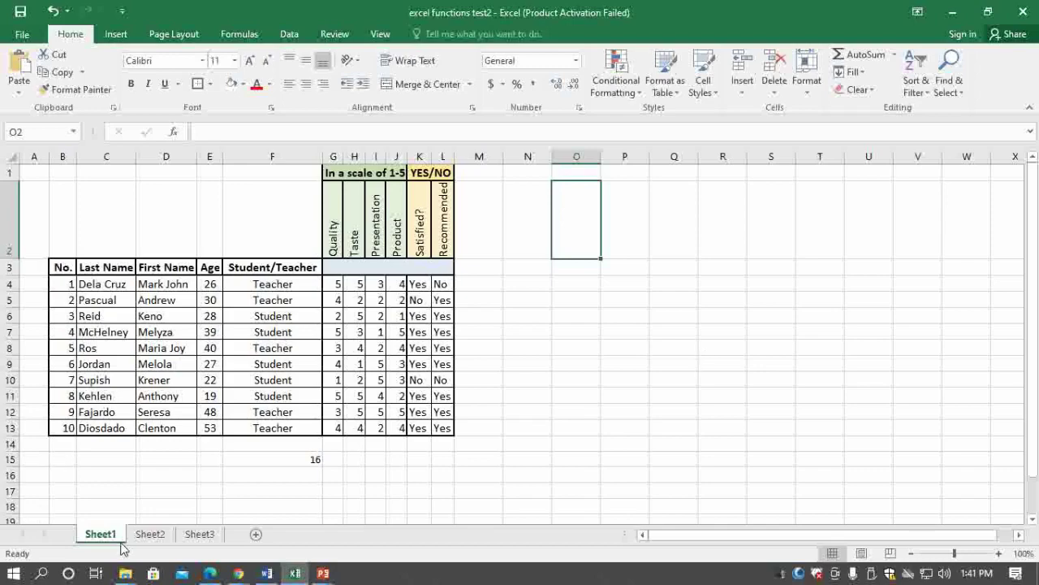
Switch to Sheet2 and select the family and given names in B3:C12.
click(149, 534)
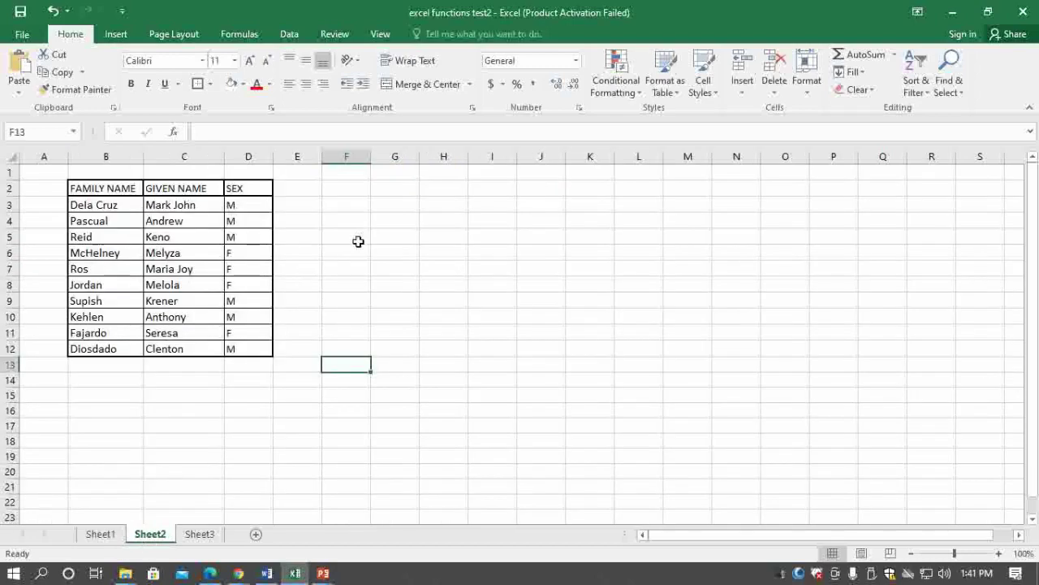
click(112, 206)
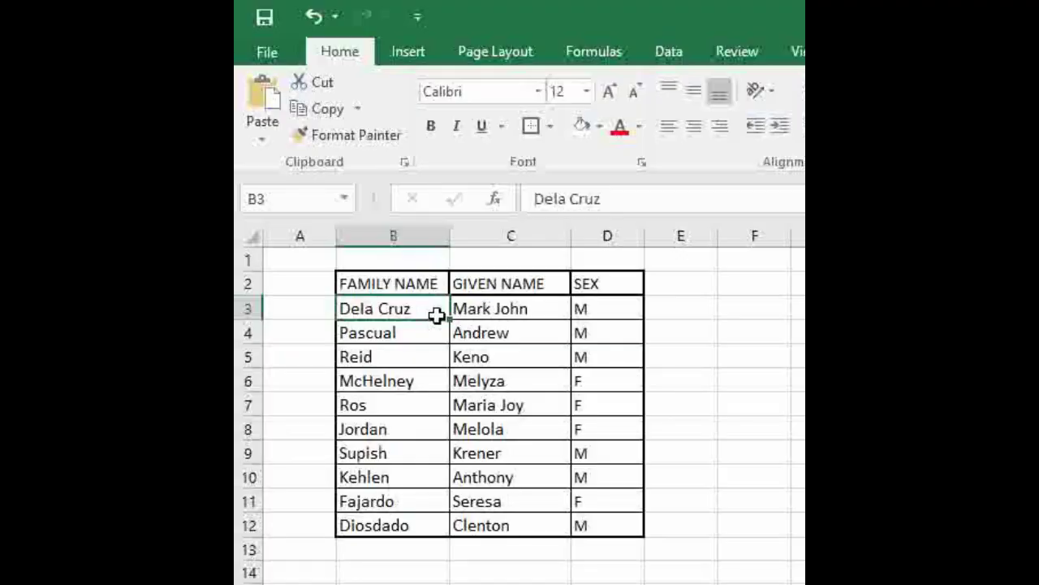
drag(411, 308, 494, 525)
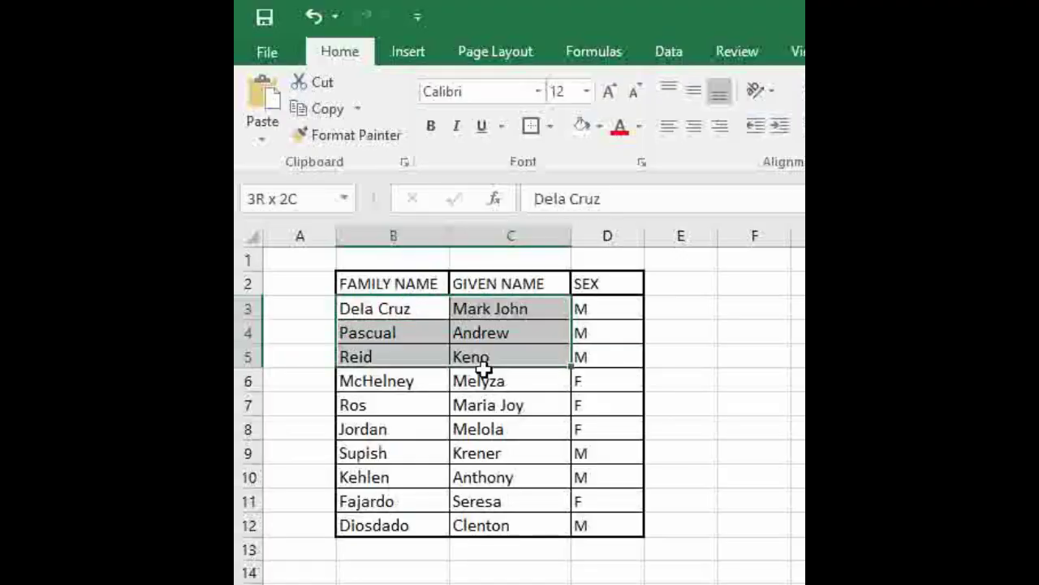
click(490, 311)
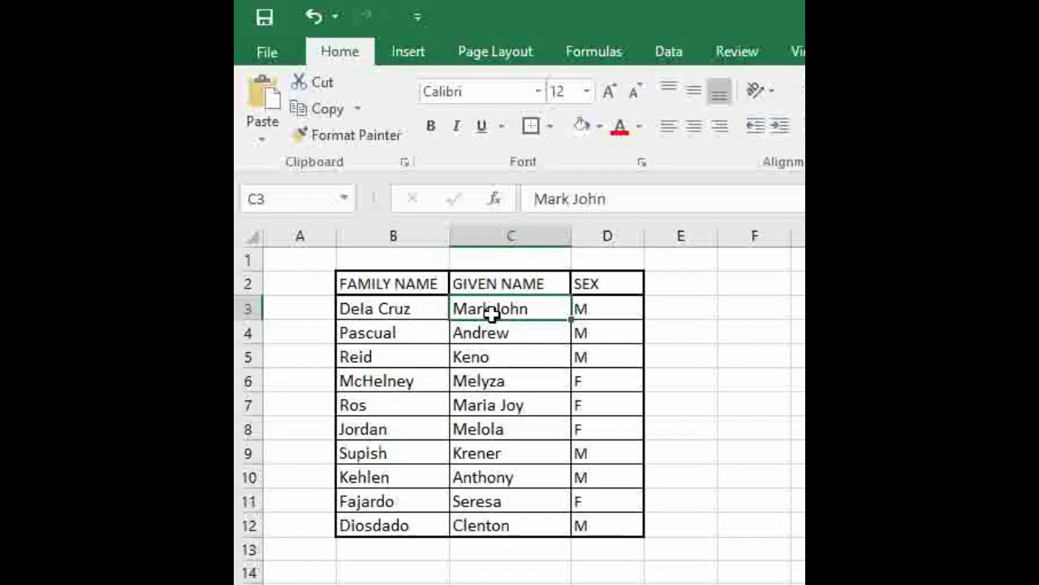
mouse_move(360, 308)
mouse_down()
mouse_move(475, 503)
mouse_move(471, 524)
mouse_up()
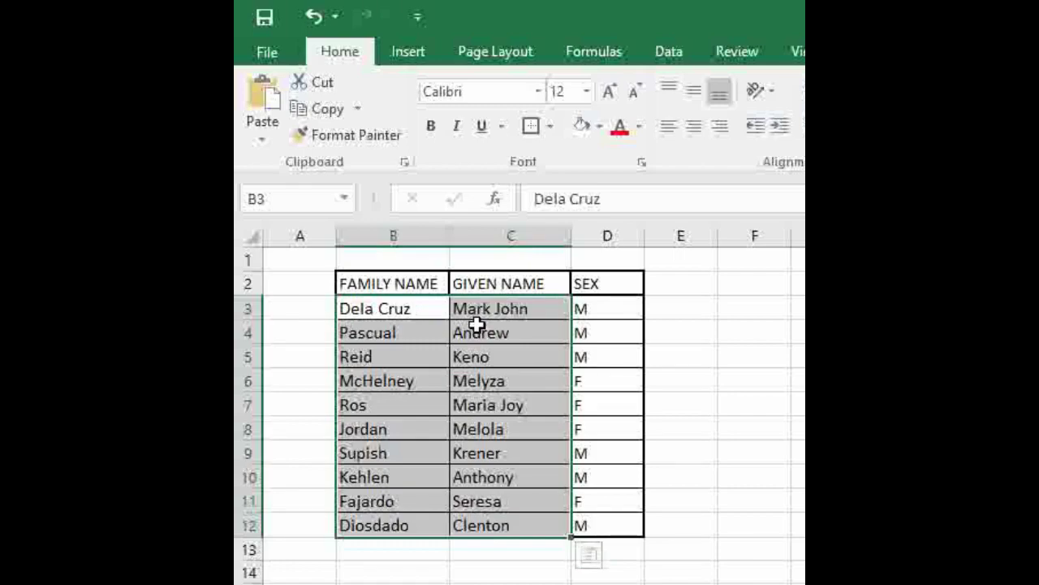
click(731, 410)
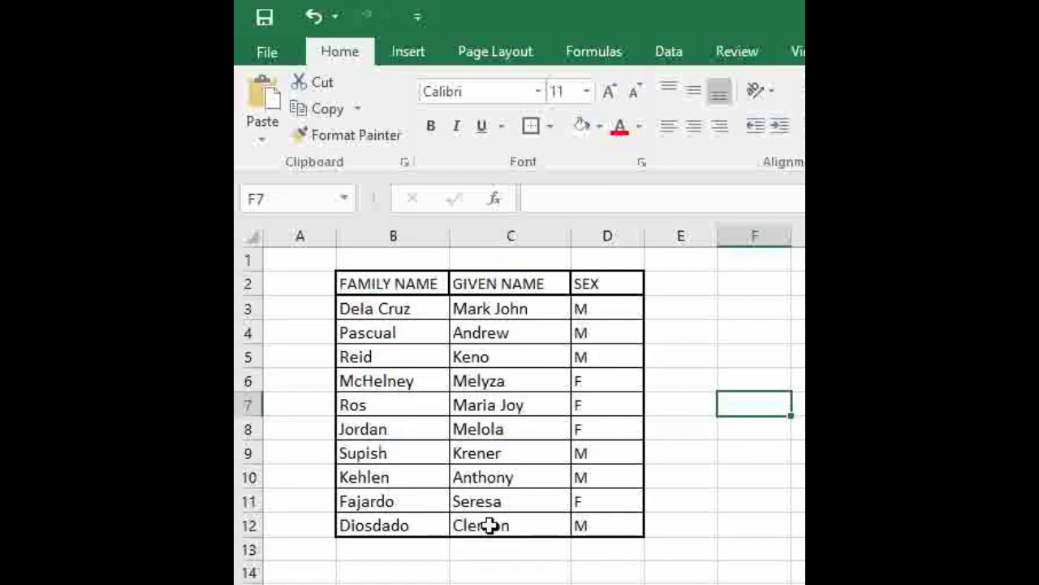
Select only the ten family names in B3:B12, Dela Cruz through Diosdado.
drag(490, 524, 377, 325)
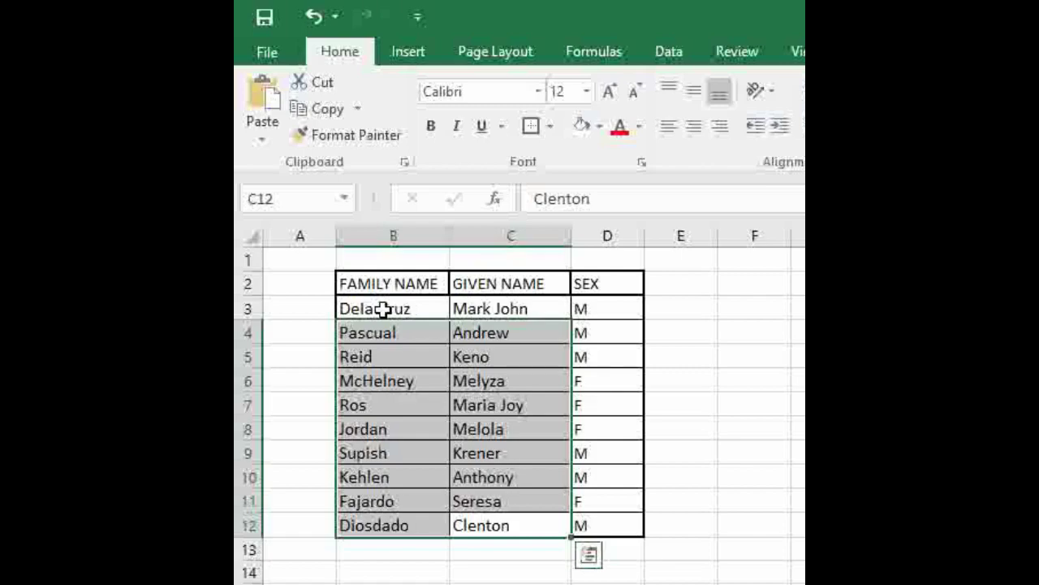
click(384, 309)
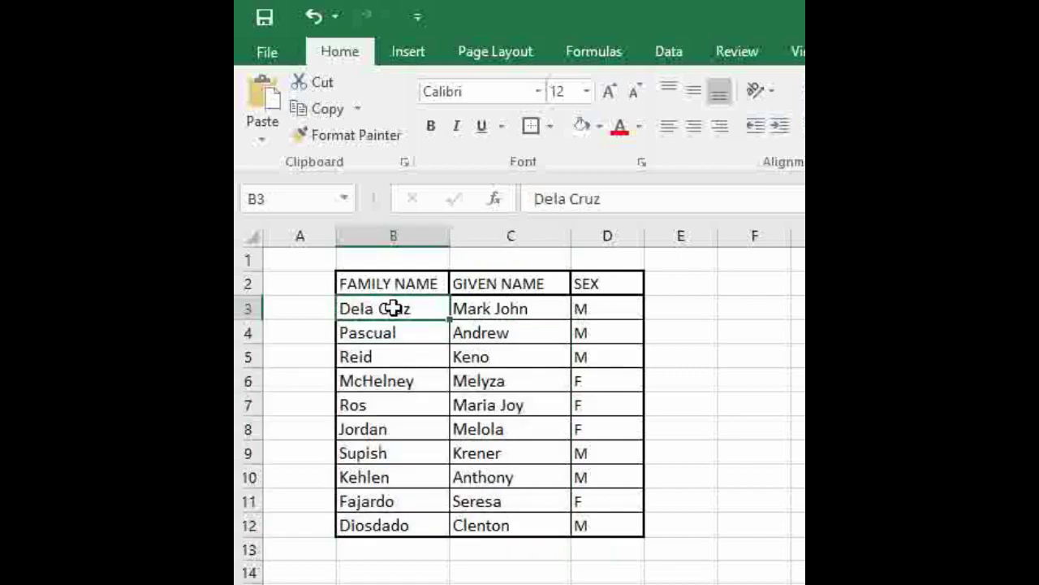
mouse_move(394, 307)
mouse_down()
mouse_move(493, 481)
mouse_move(492, 524)
mouse_up()
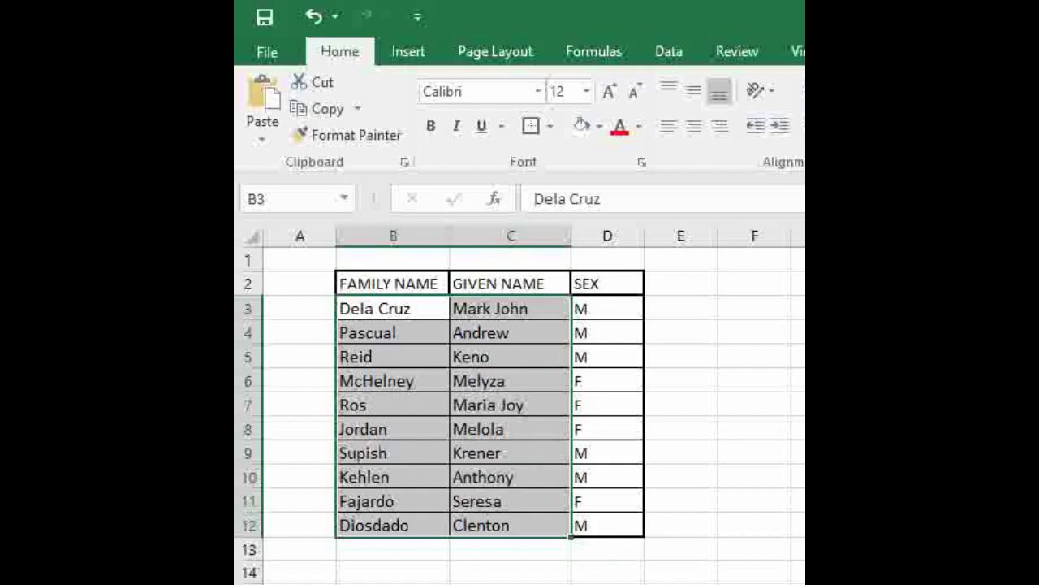
click(798, 403)
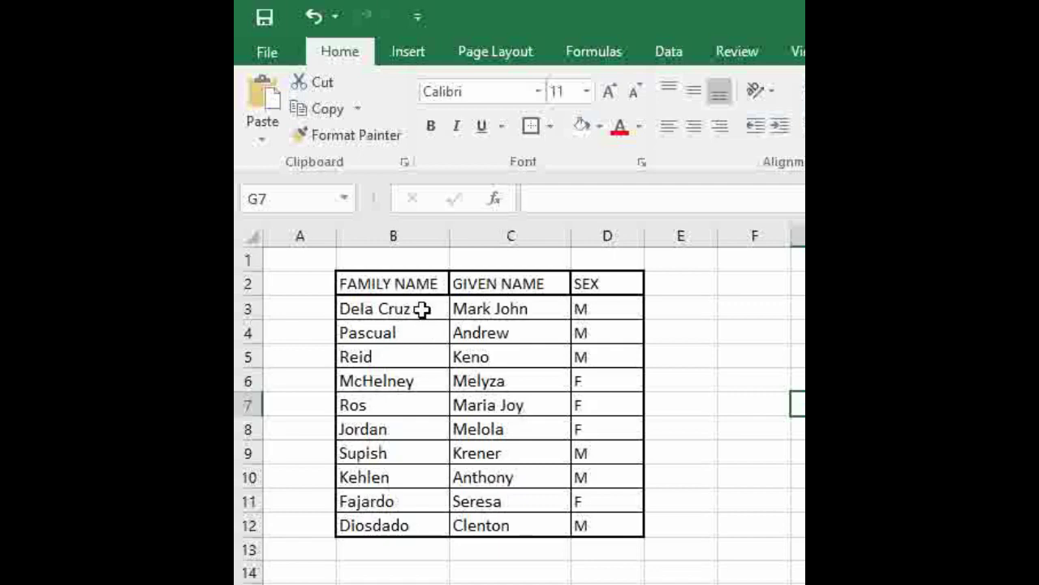
click(385, 286)
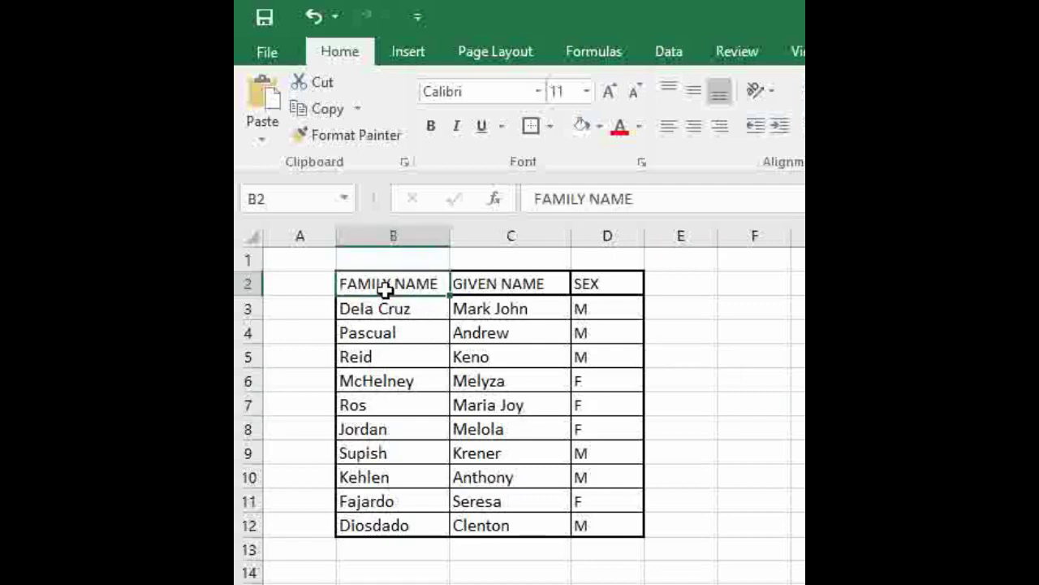
click(372, 312)
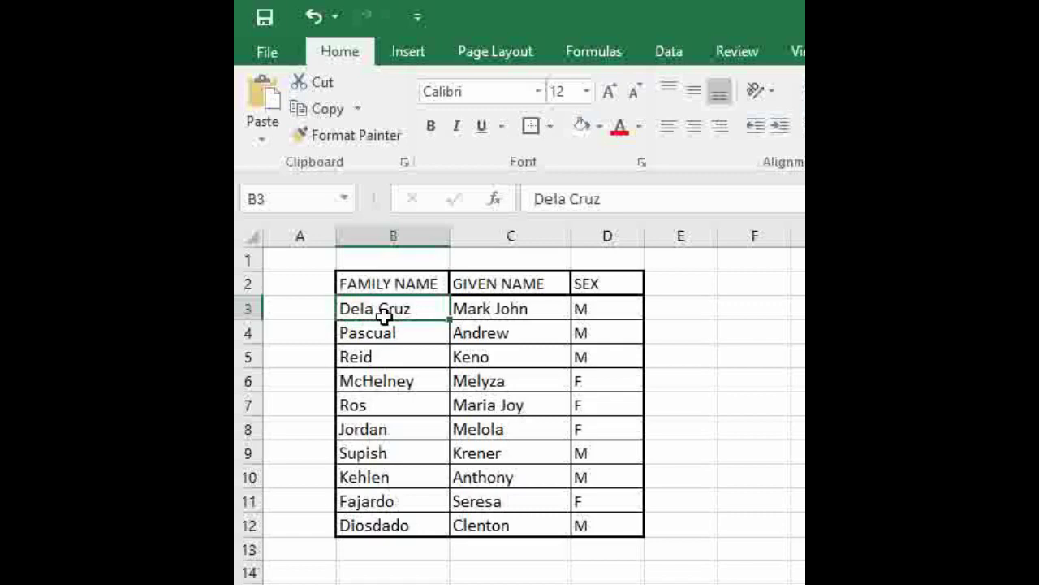
drag(381, 308, 399, 526)
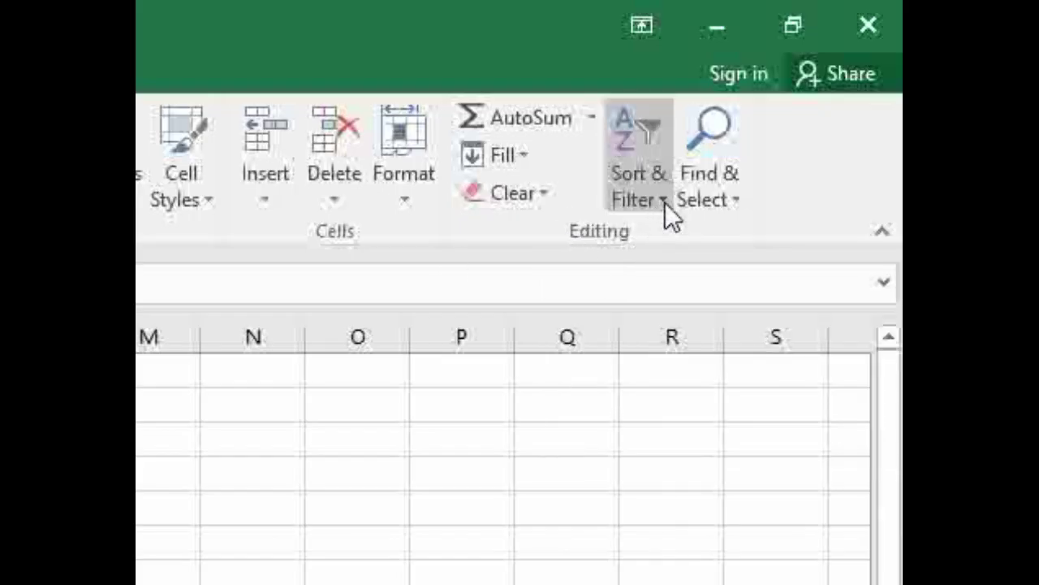
Sort the family names A to Z, expanding the selection to keep each row intact.
click(665, 200)
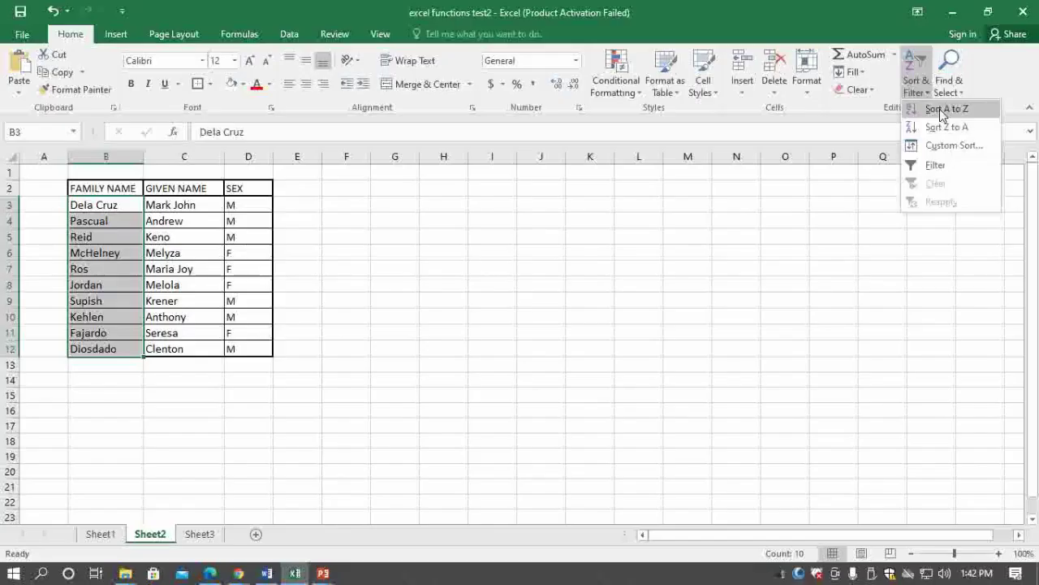
click(940, 106)
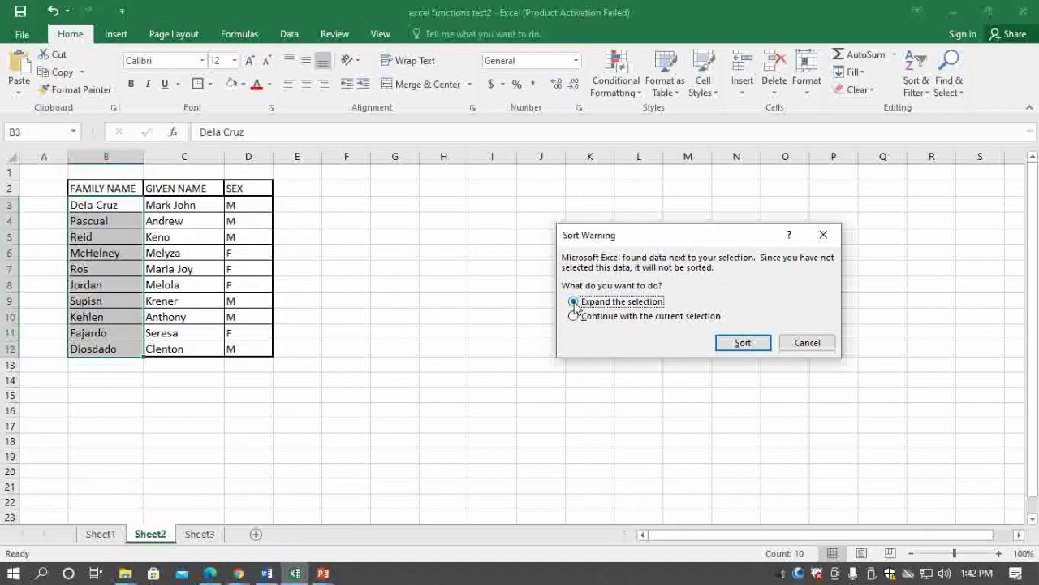
click(574, 302)
click(743, 343)
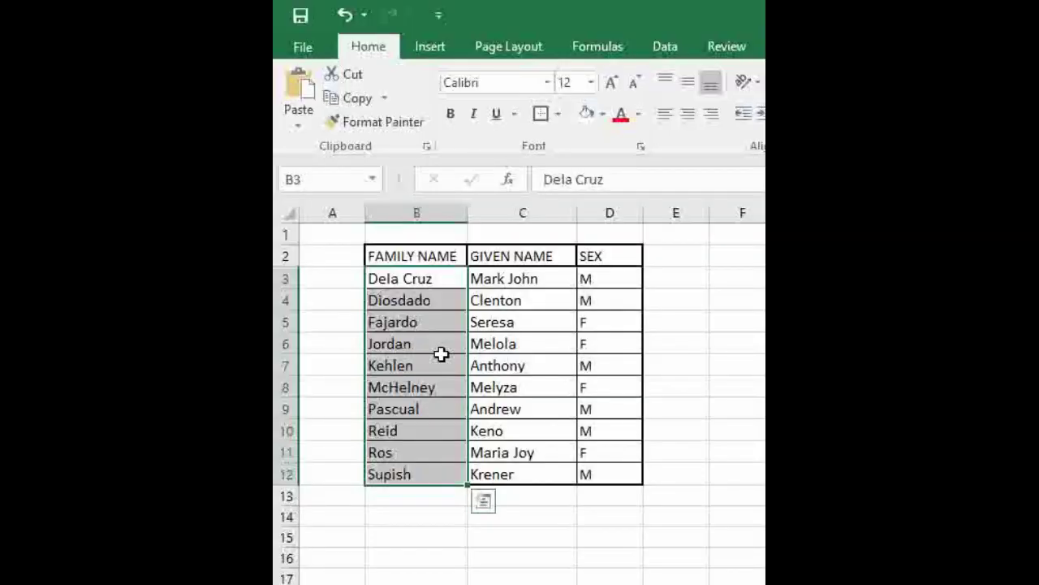
Click down through the sorted family names to check the new alphabetical order.
drag(425, 283, 425, 343)
click(425, 283)
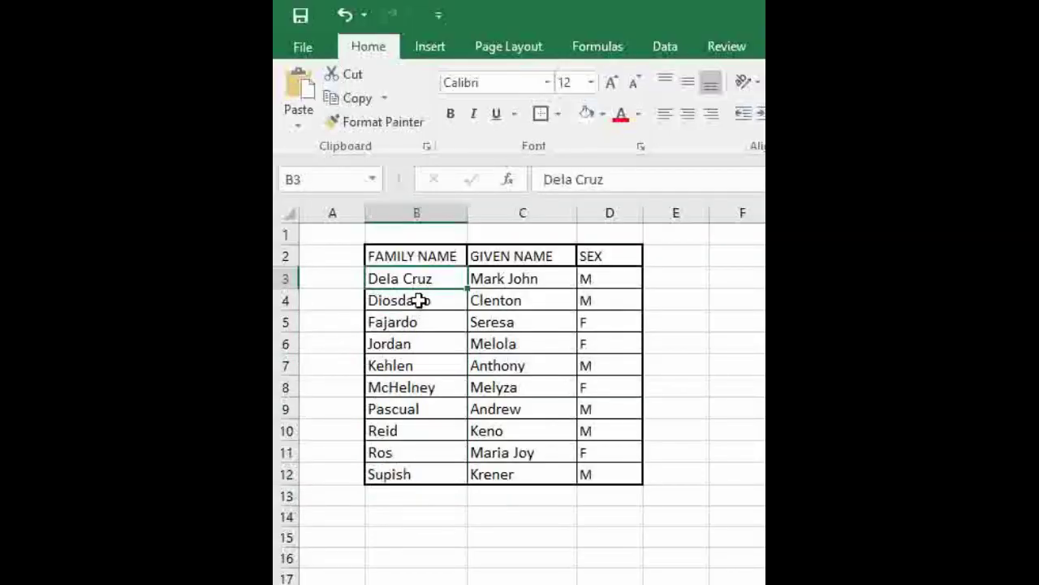
click(429, 300)
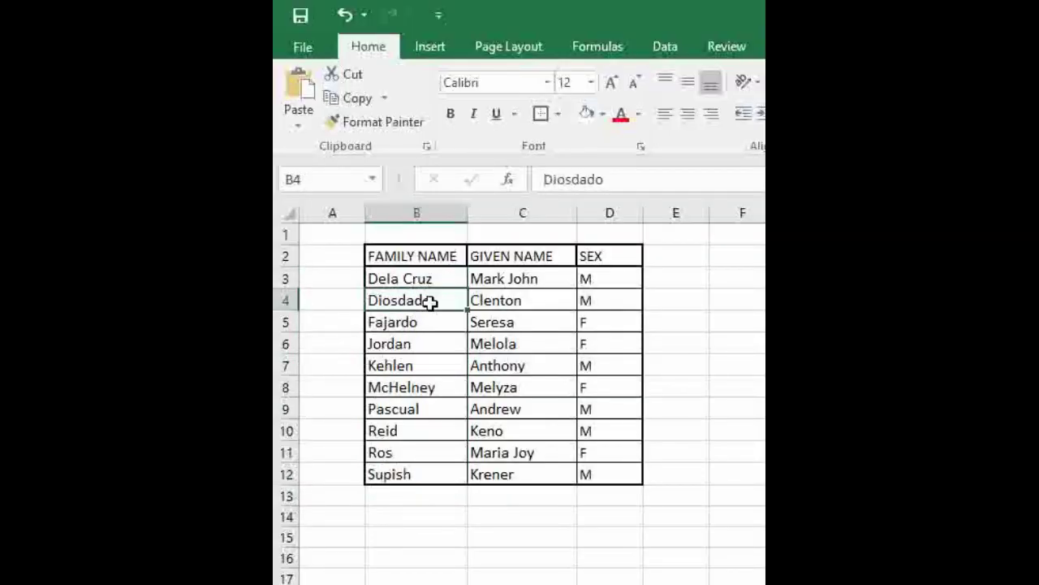
click(432, 327)
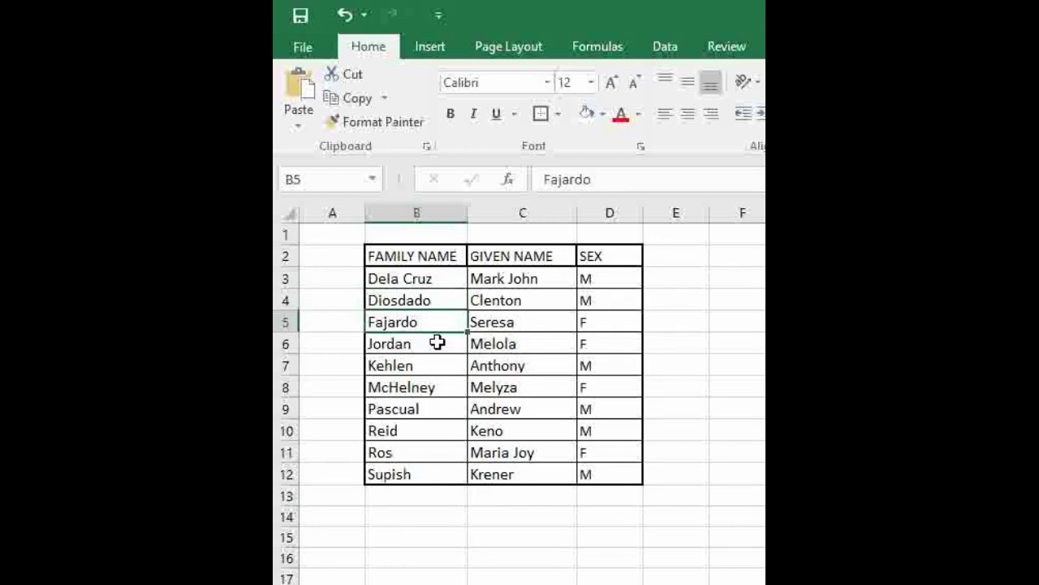
click(437, 343)
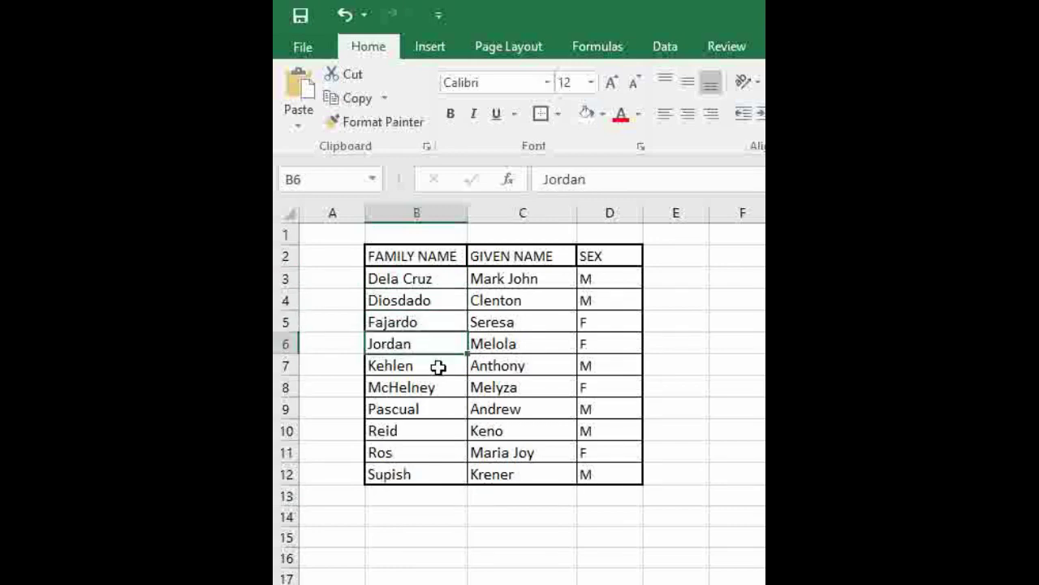
click(437, 367)
click(442, 393)
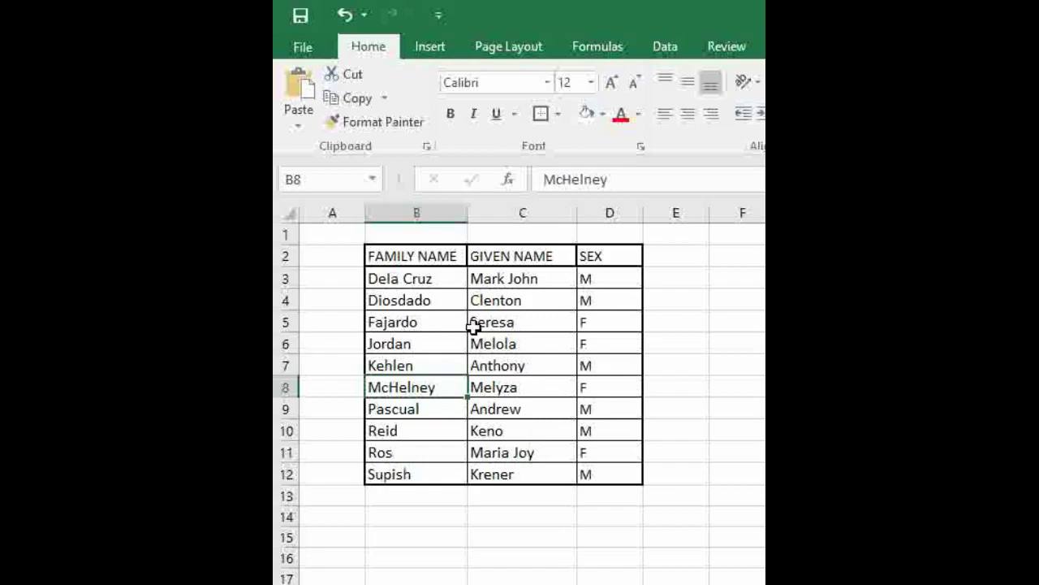
Undo the earlier sort and reselect the ten unsorted family names in B3:B12.
click(637, 410)
key(ctrl+z)
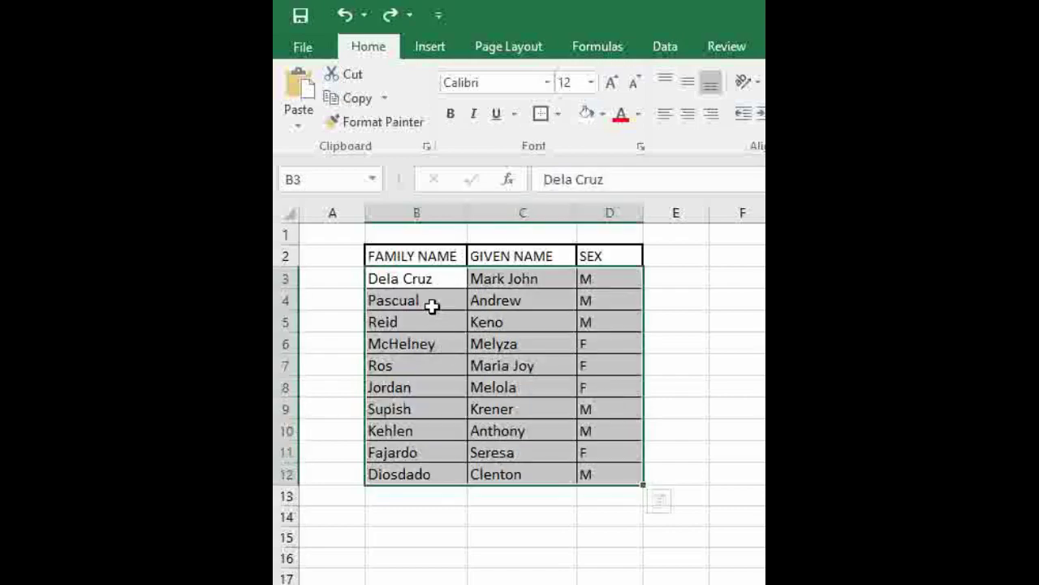
click(428, 282)
click(424, 303)
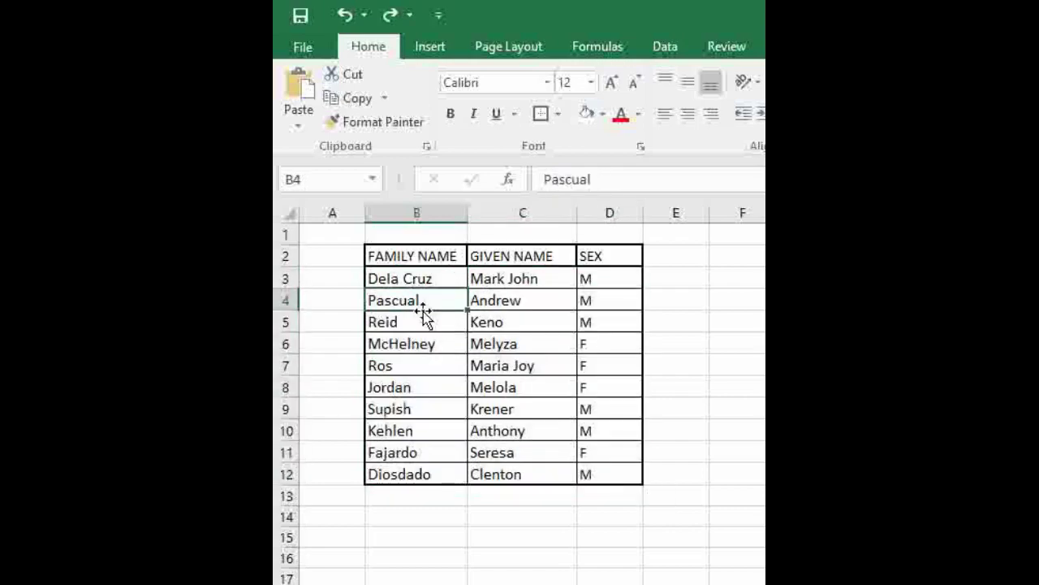
click(423, 325)
click(428, 348)
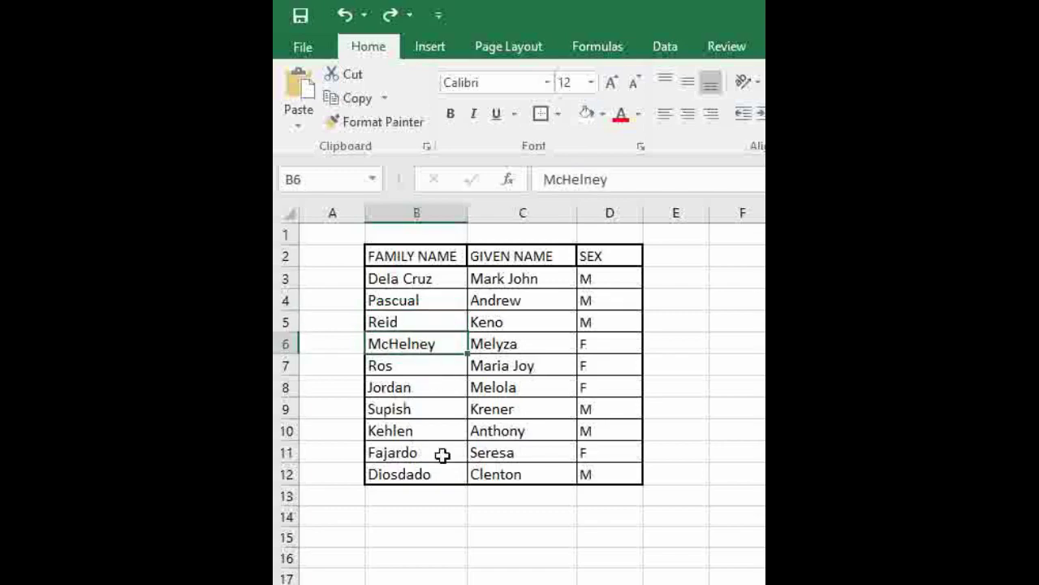
drag(444, 279, 451, 471)
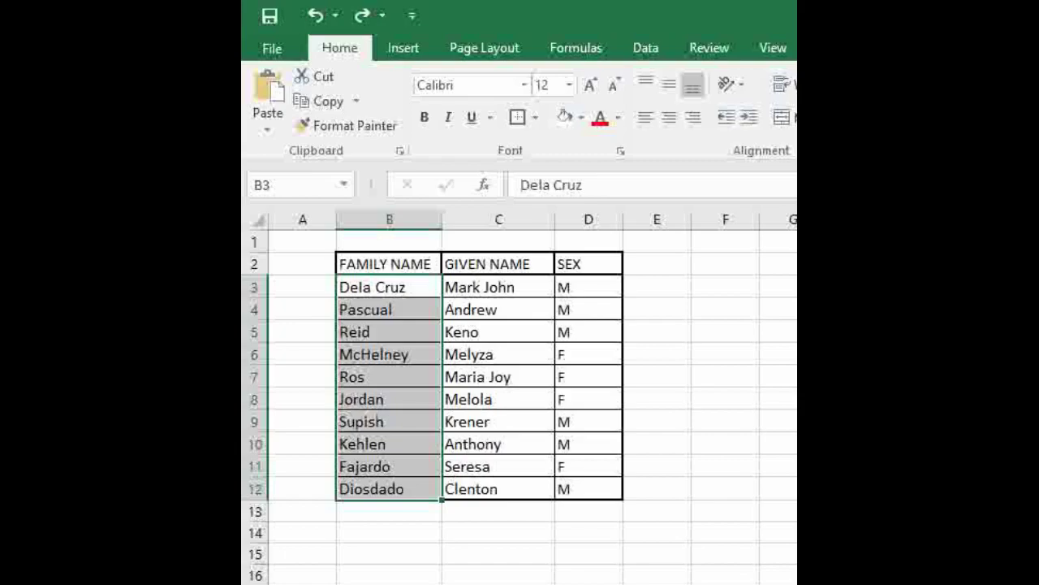
Sort the family names A to Z, expanding the selection so whole rows move together.
click(673, 198)
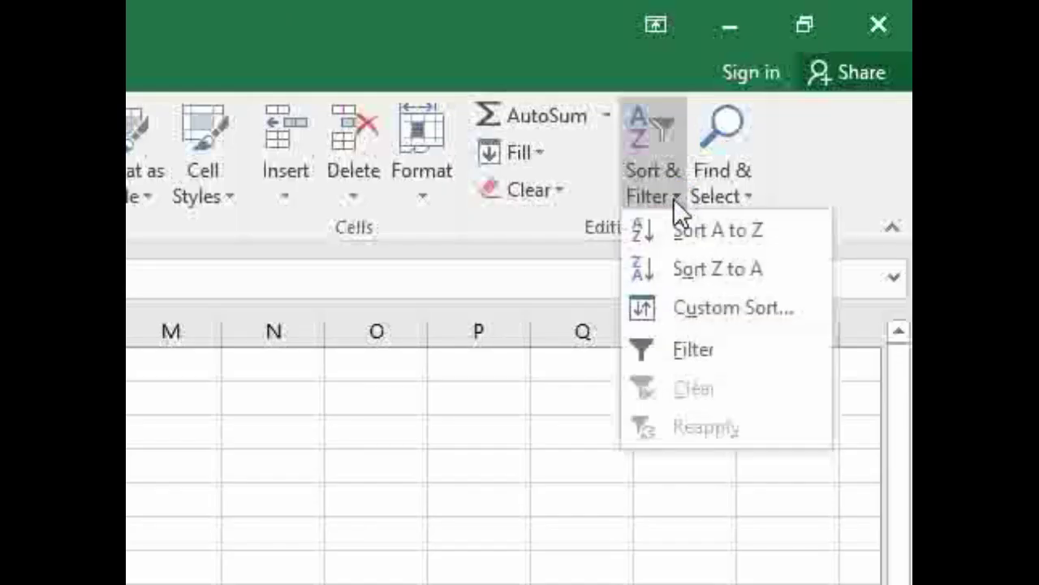
click(669, 232)
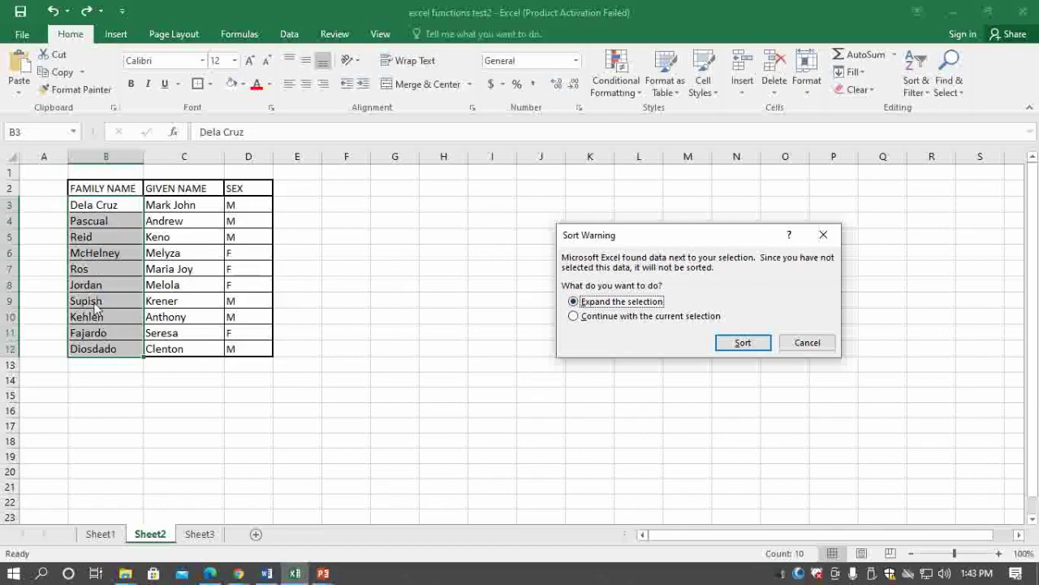
click(604, 317)
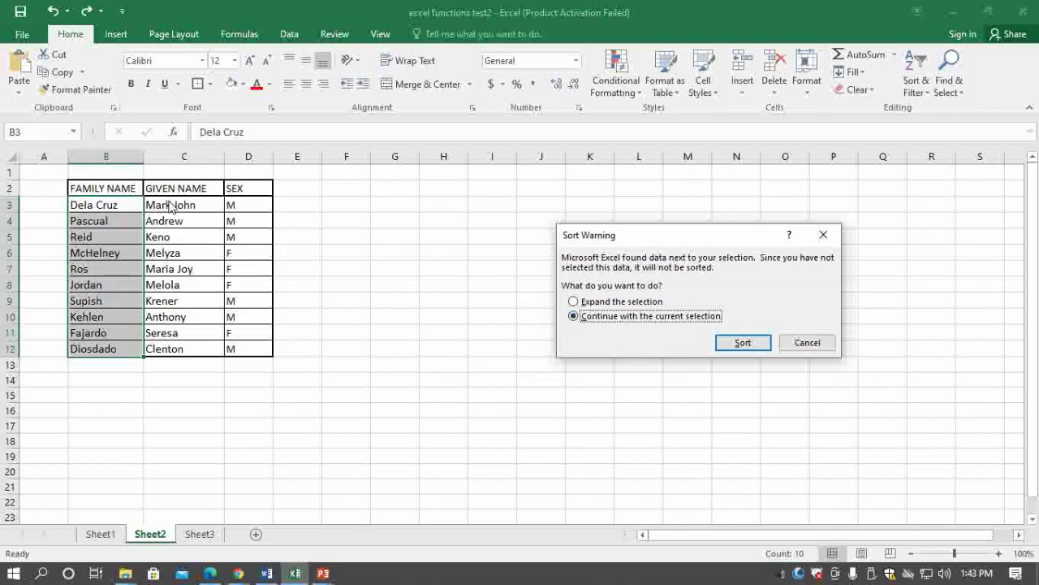
click(575, 304)
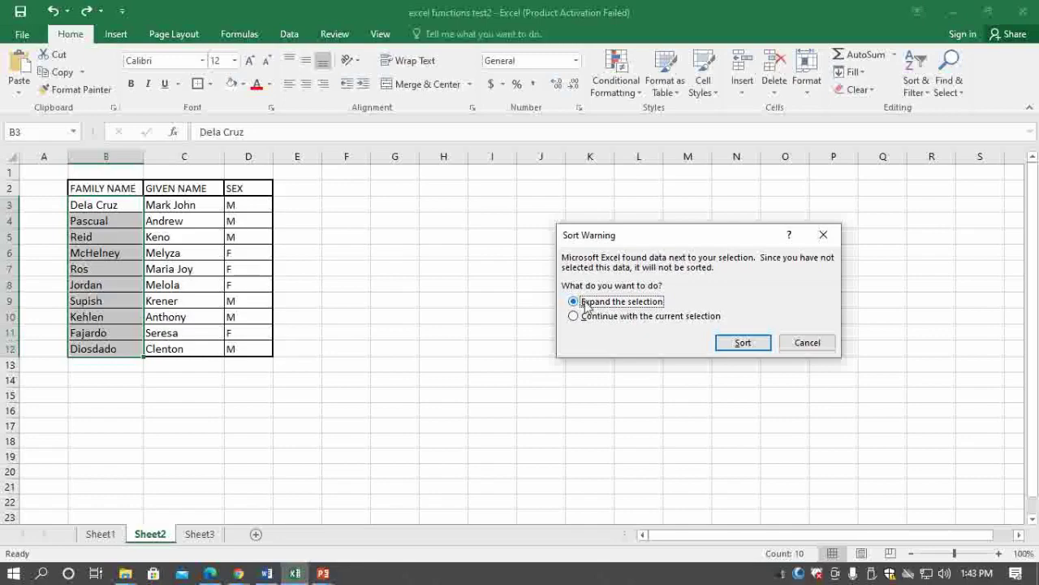
click(741, 343)
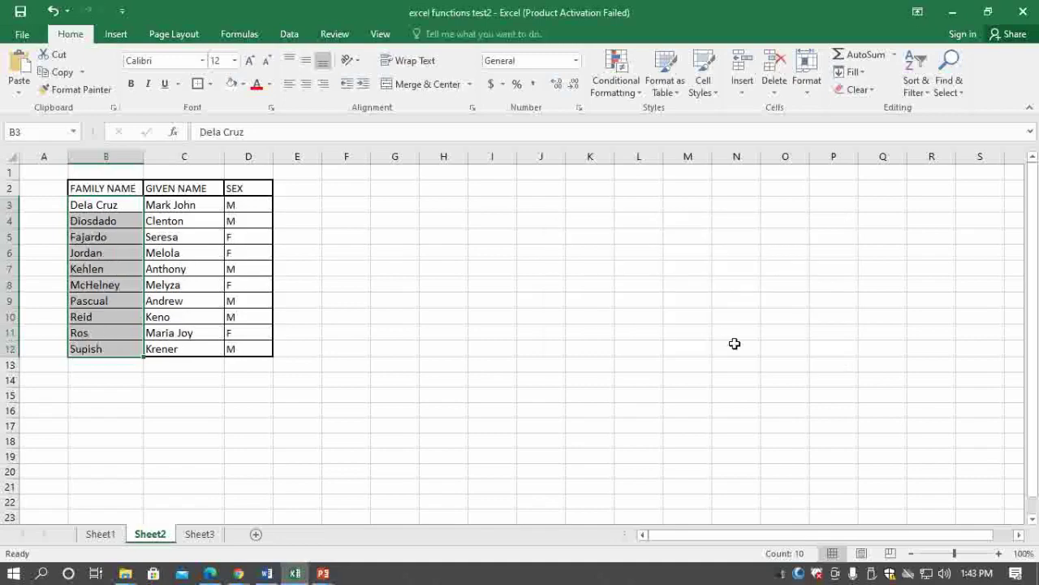
Select the sorted family-name column down to Supish in B12, then switch to the slide show.
click(132, 274)
drag(105, 188, 111, 339)
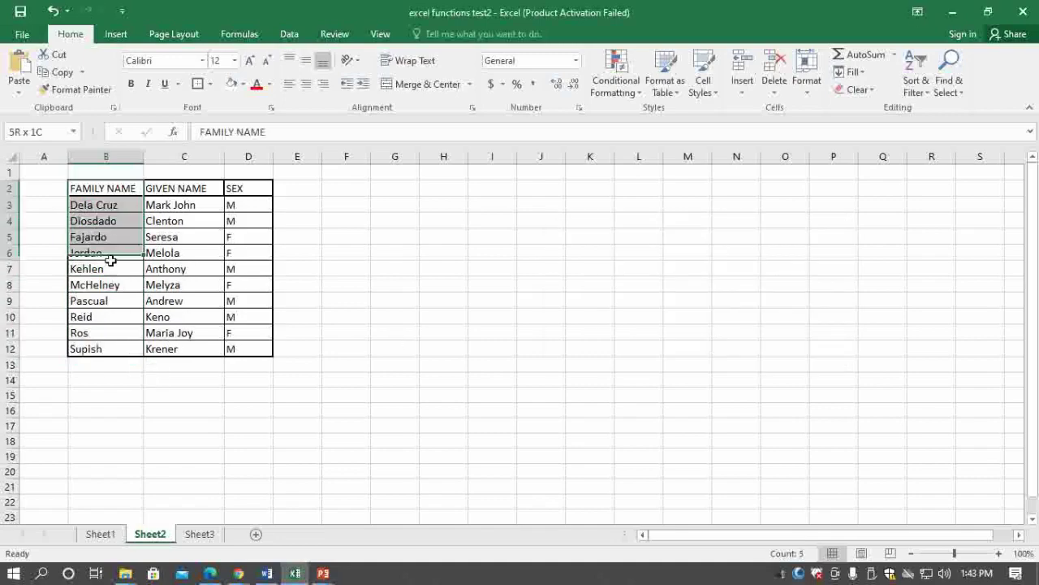
drag(401, 474, 401, 486)
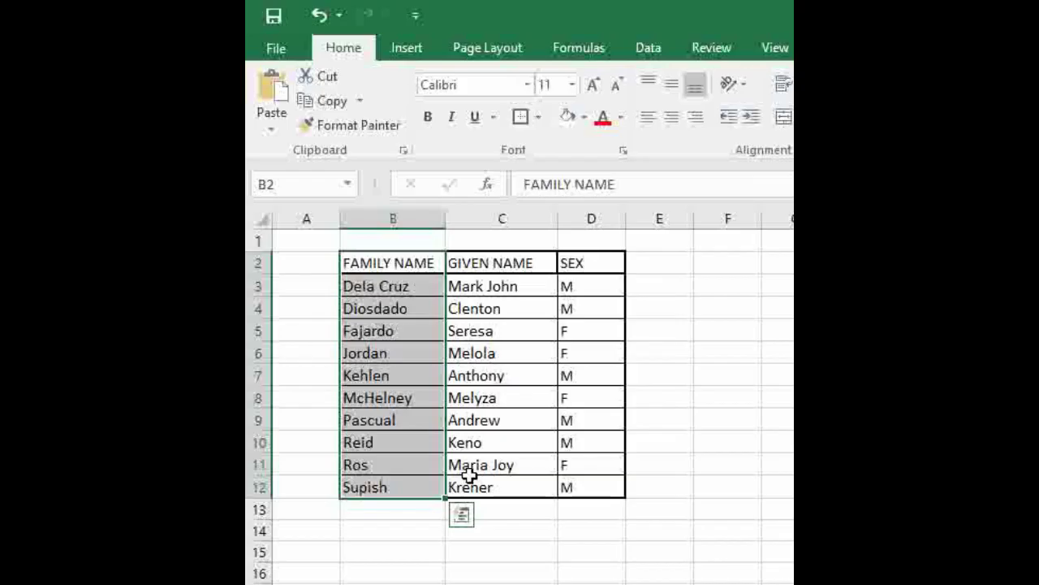
key(alt+Tab)
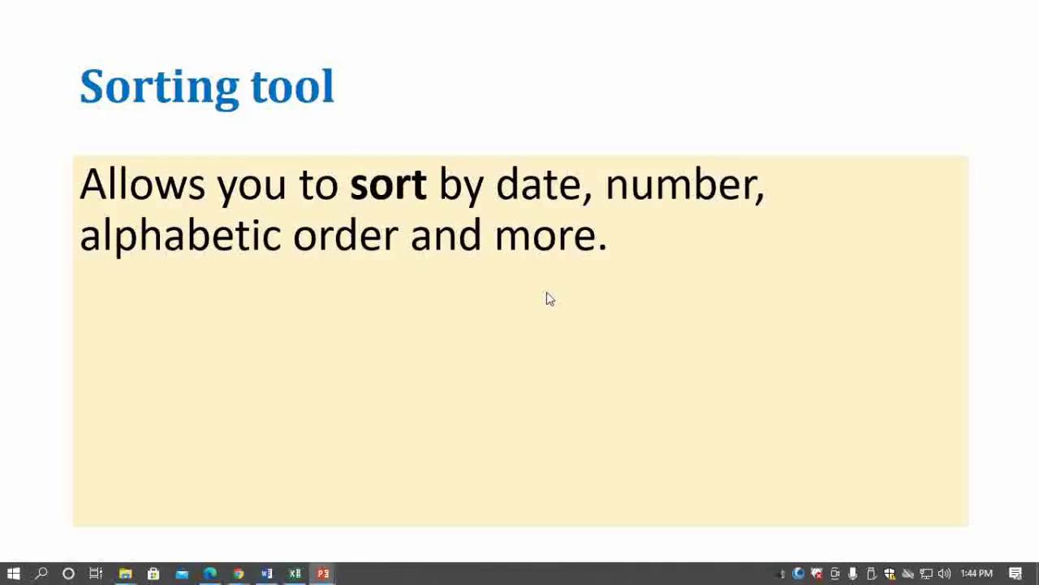
Advance to the Filter slide, reveal its description, and return to Excel.
click(546, 294)
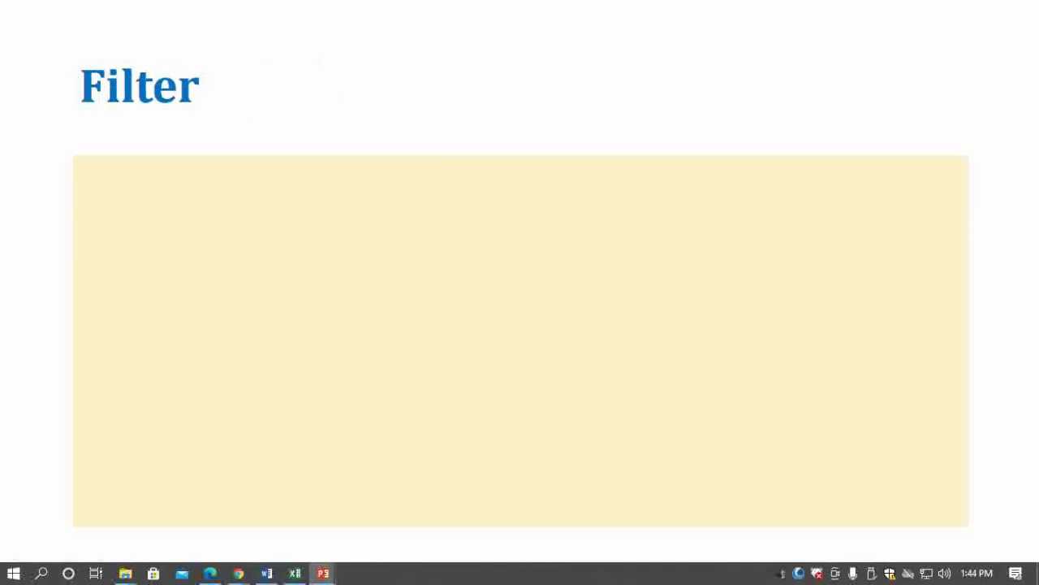
key(space)
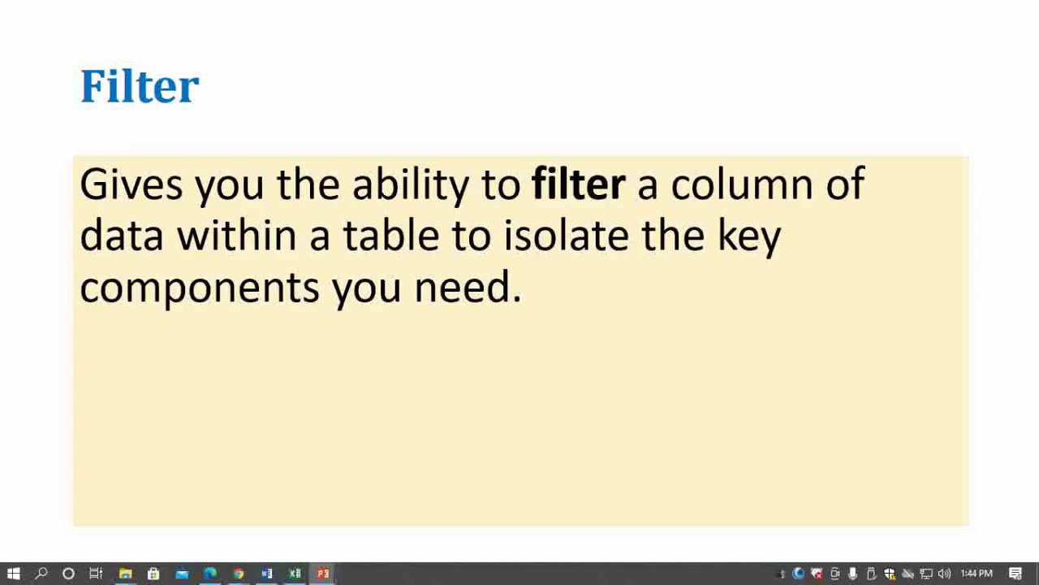
key(alt+Tab)
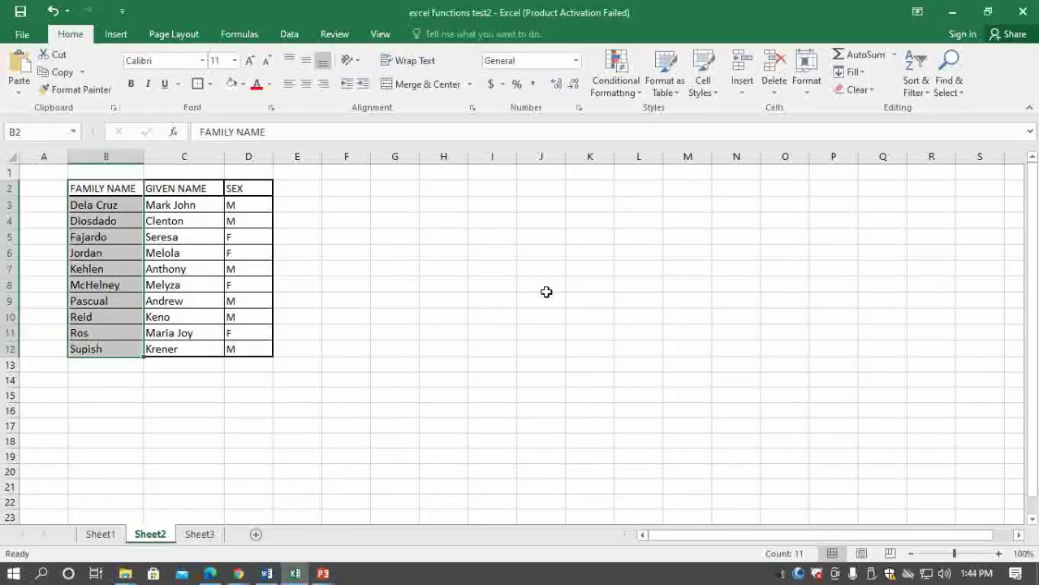
Select the family names B3:B12 and apply Filter from the Sort & Filter menu.
click(546, 291)
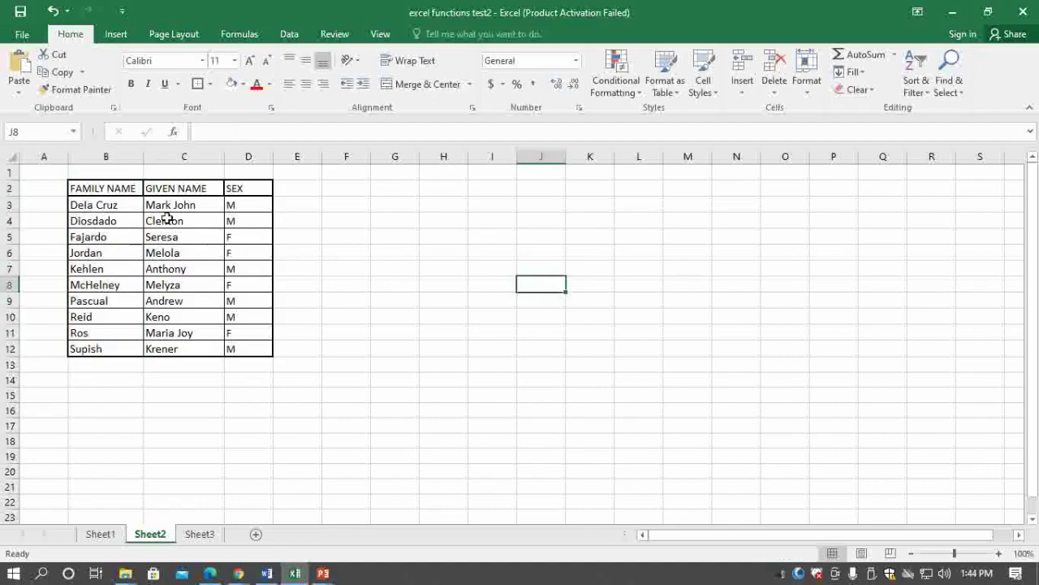
click(115, 205)
drag(355, 286, 352, 485)
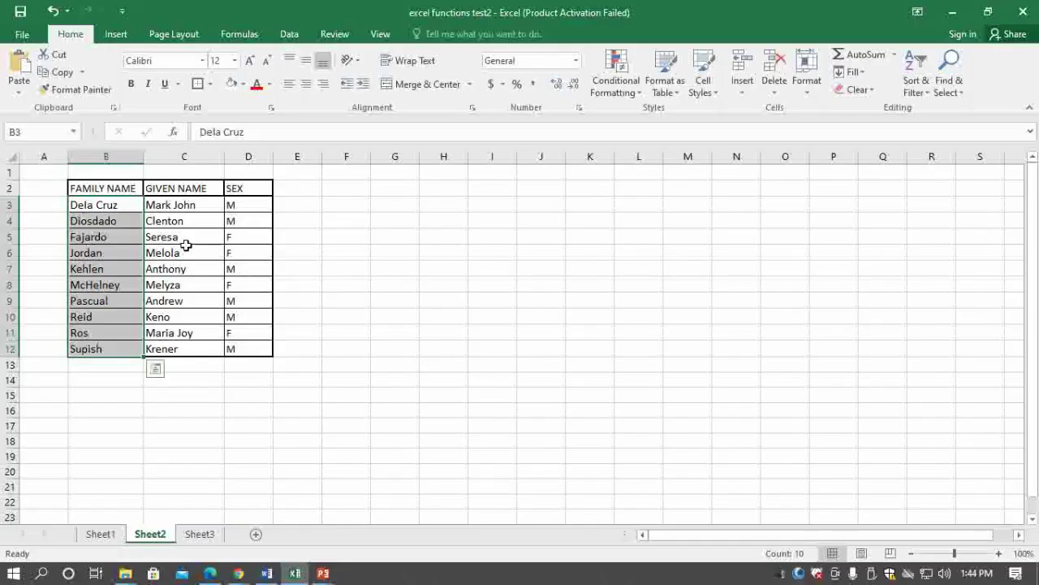
click(183, 252)
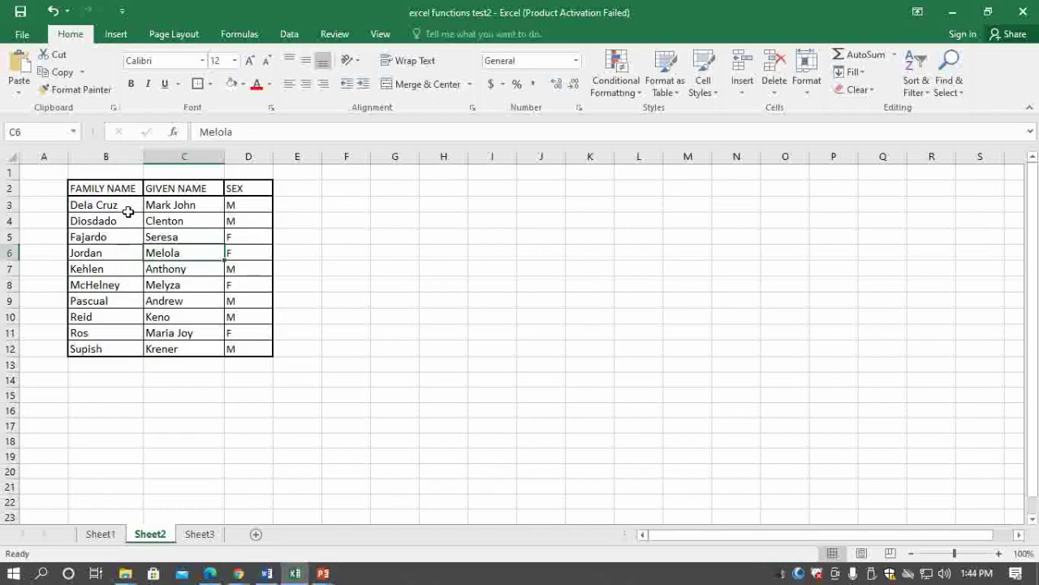
drag(121, 205, 116, 357)
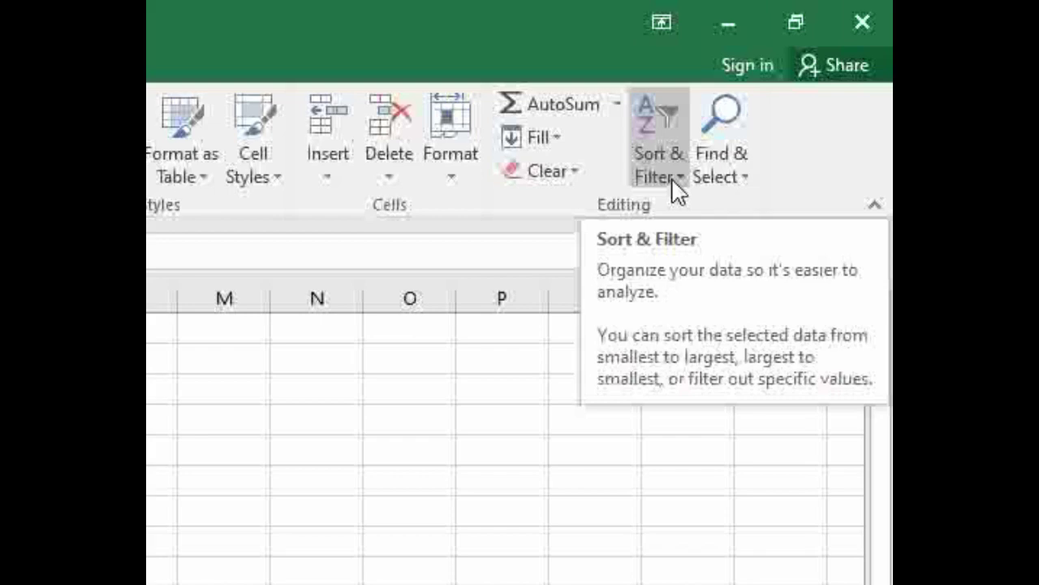
click(671, 178)
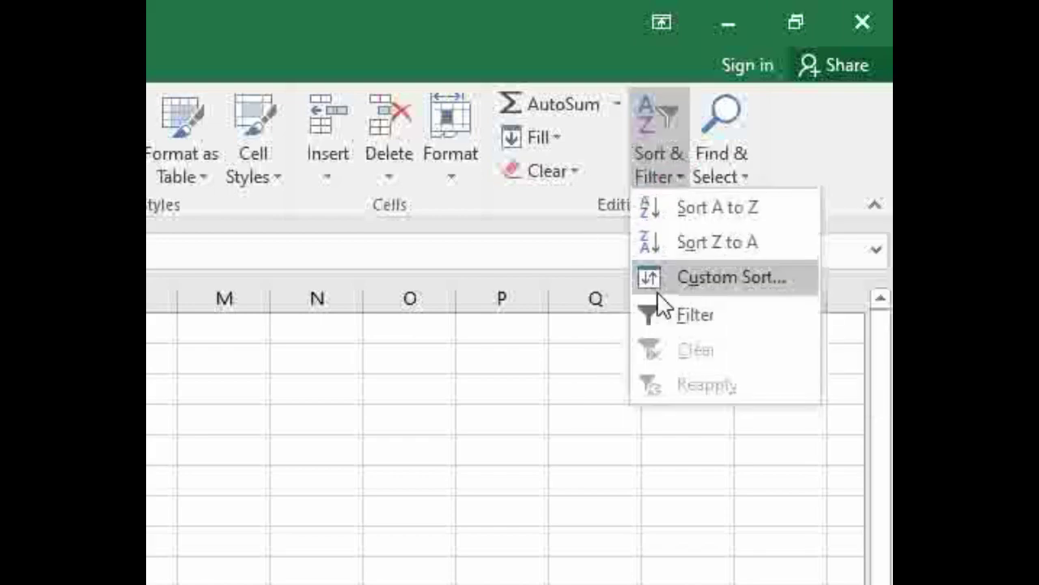
click(668, 316)
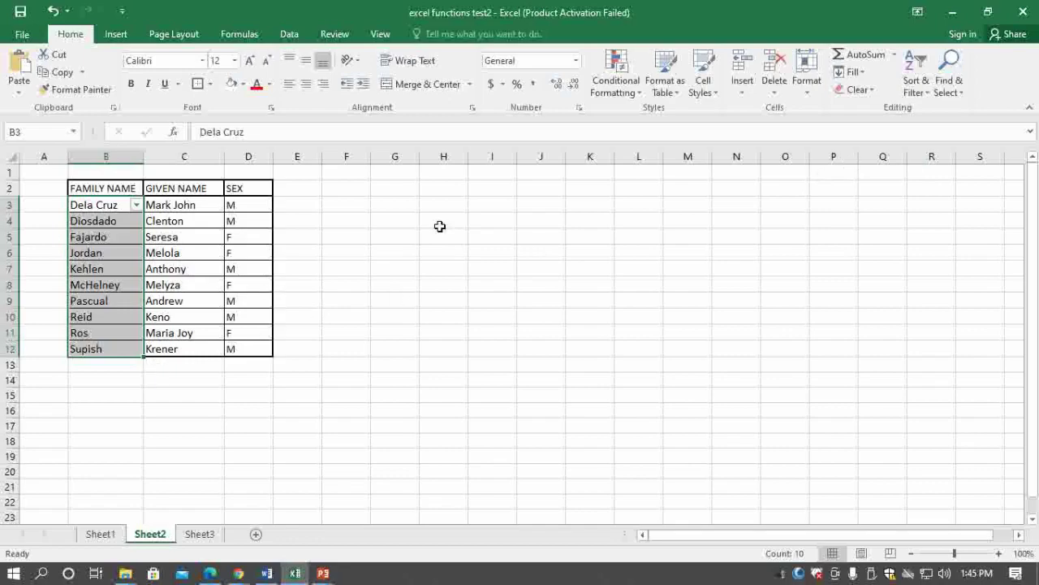
Filter column B on the search 'o', leaving Diosdado, Fajardo, Jordan and Ros, and select them.
click(221, 205)
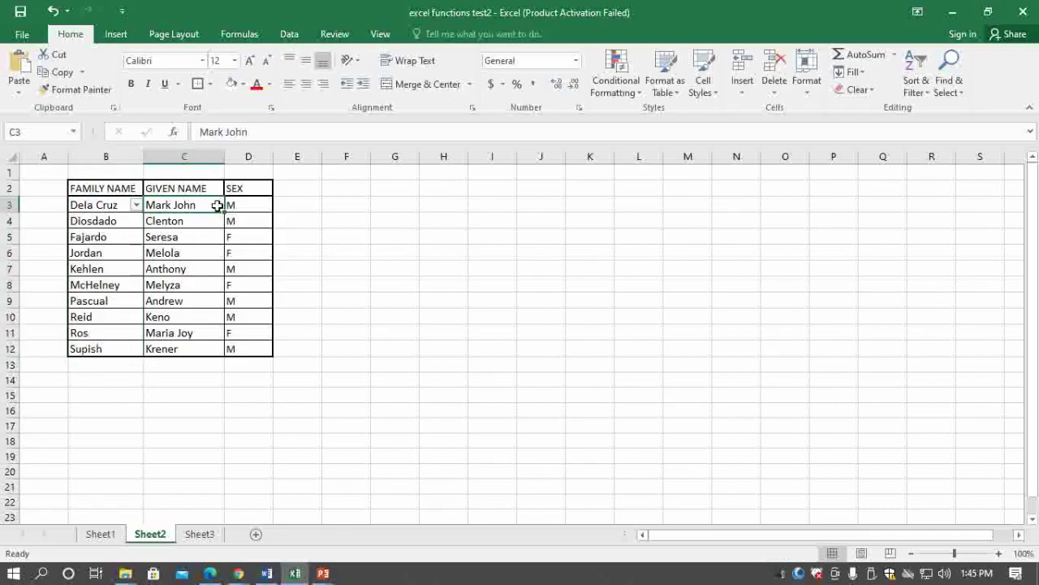
click(116, 206)
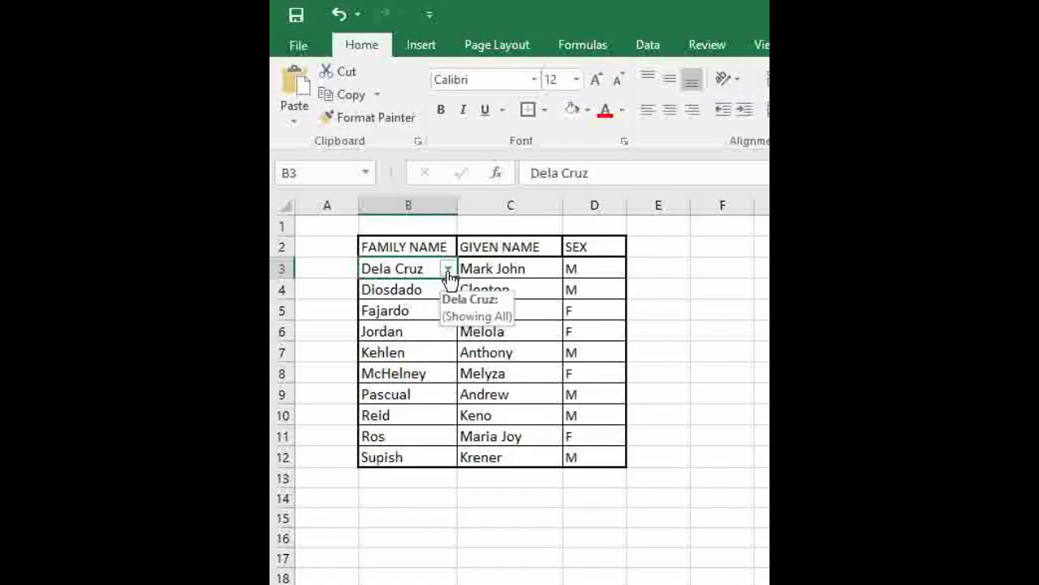
click(447, 269)
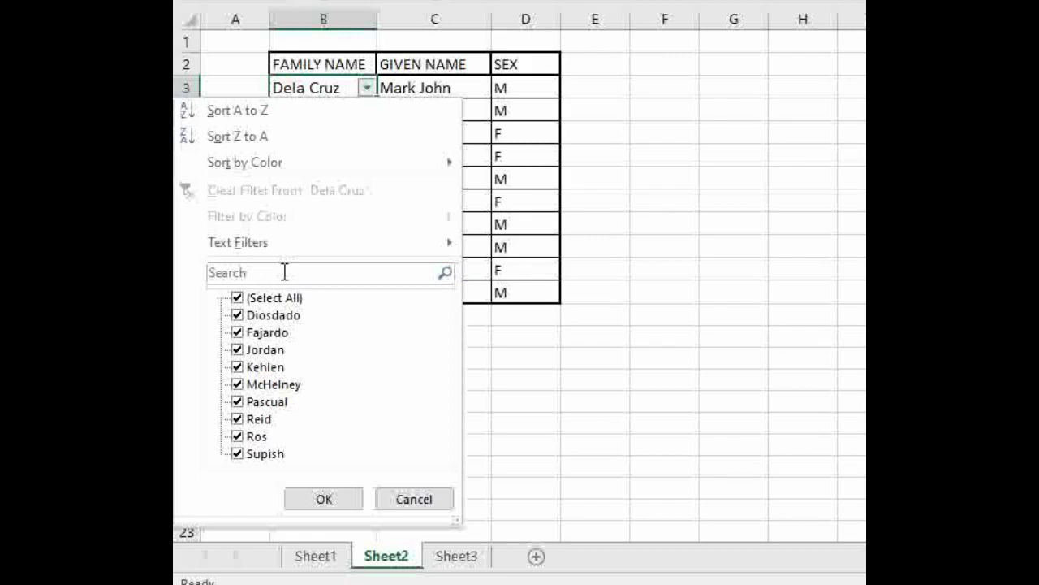
click(284, 272)
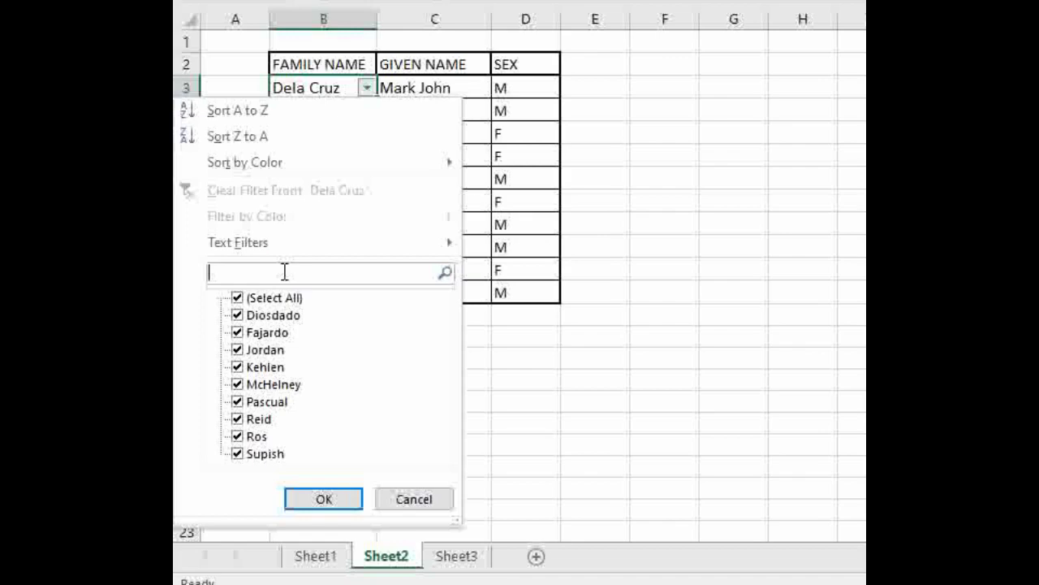
text(o)
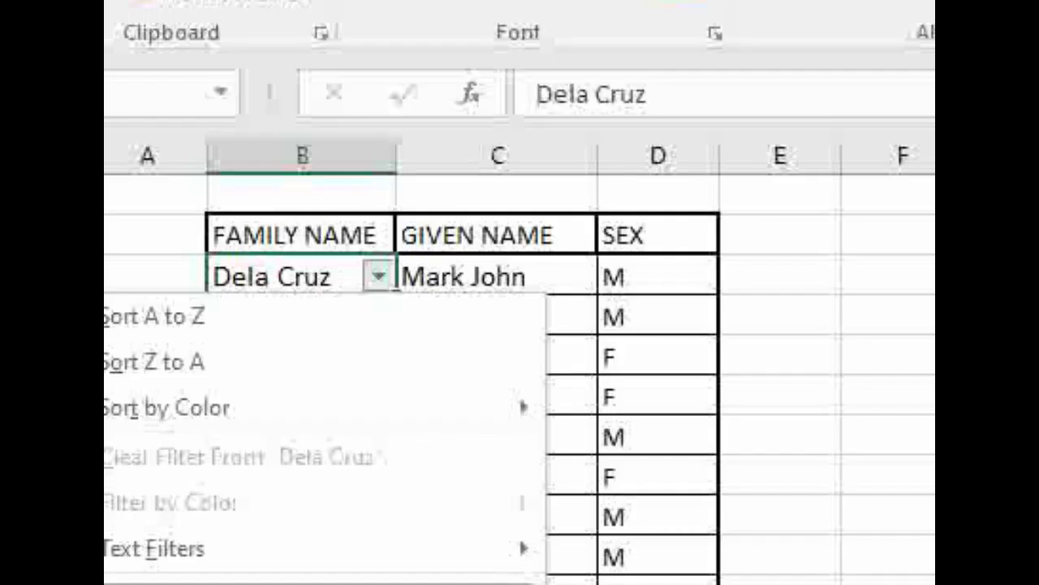
click(319, 502)
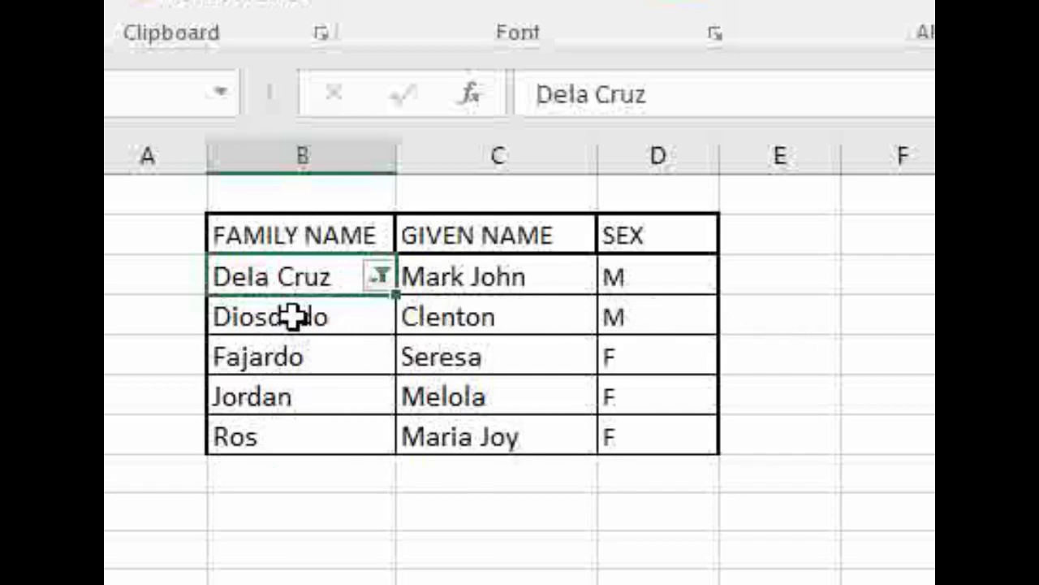
drag(293, 317, 298, 439)
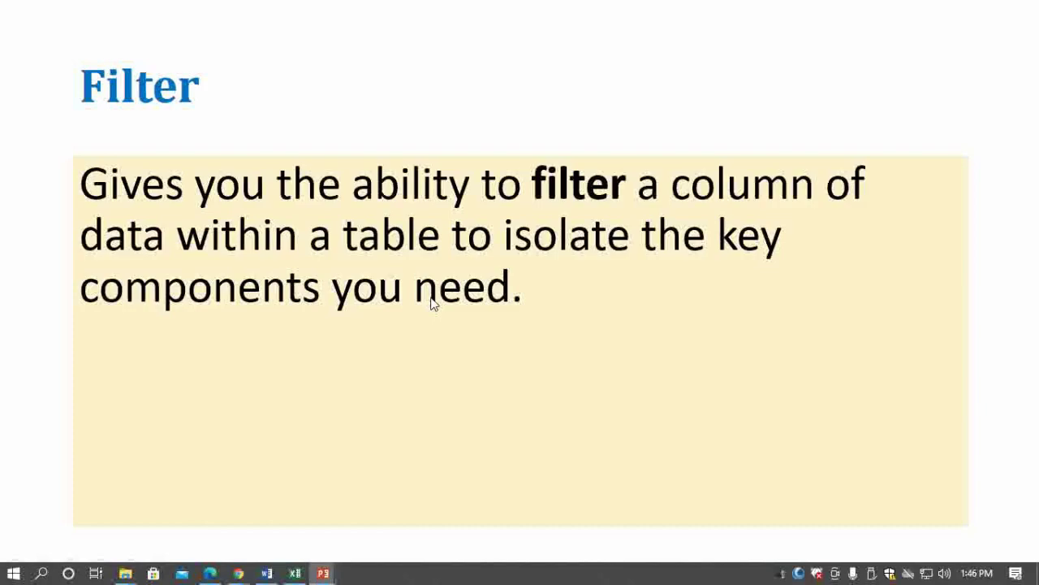
Advance to the Syntax slide, reveal its definition text, and return to Excel.
click(433, 303)
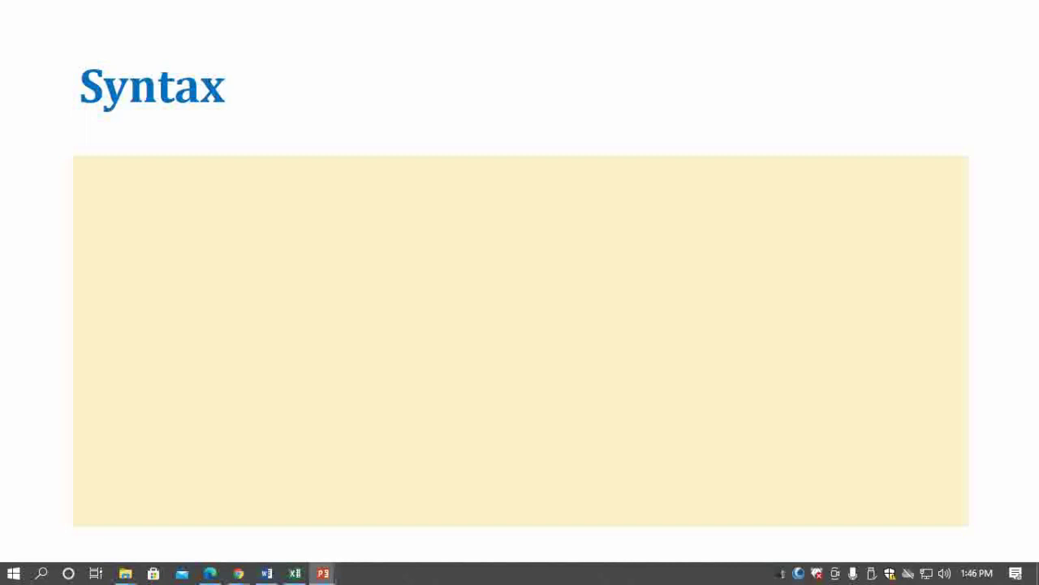
key(alt+Tab)
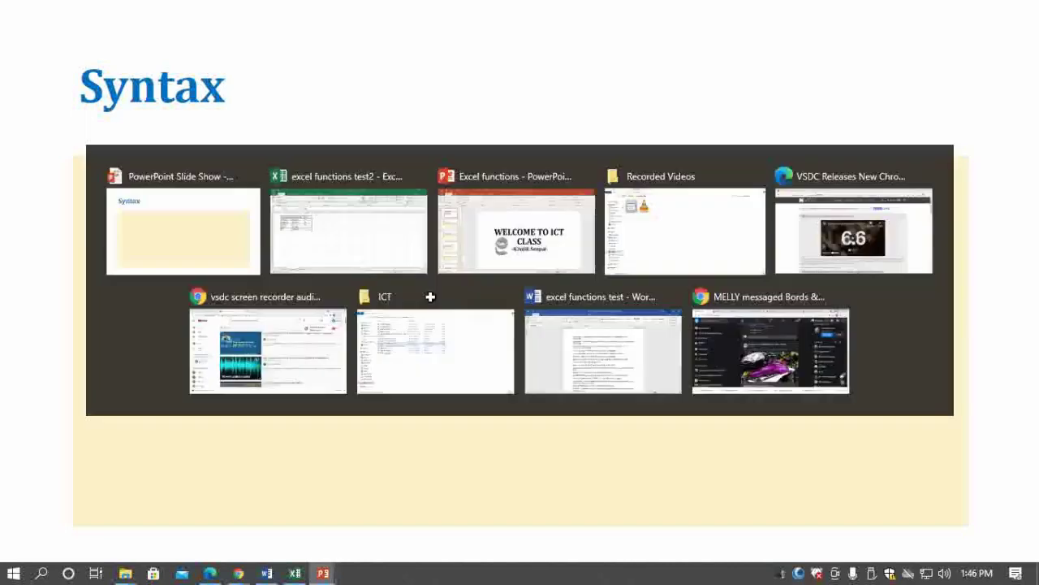
key(alt+Tab)
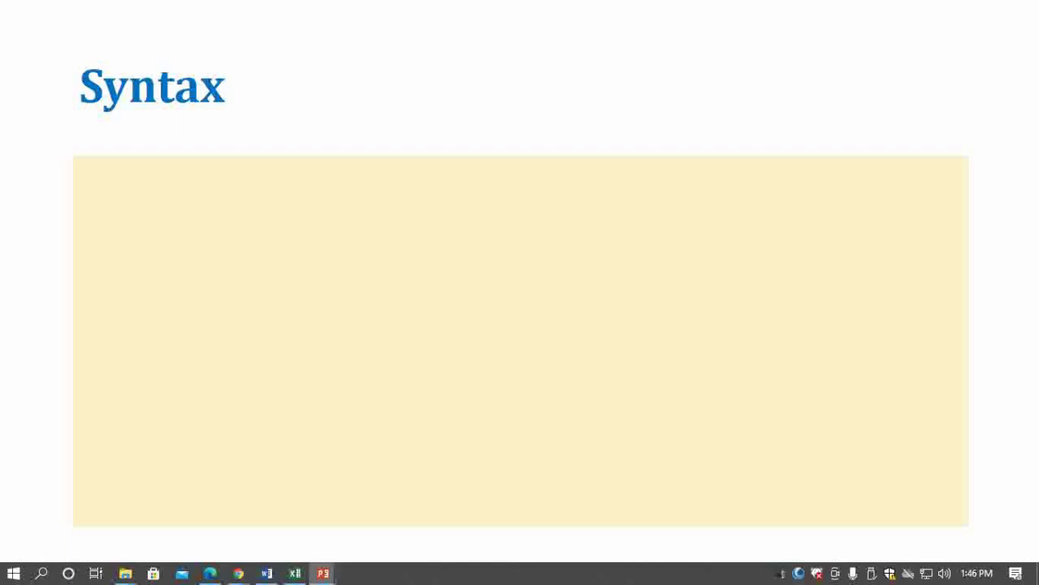
key(Right)
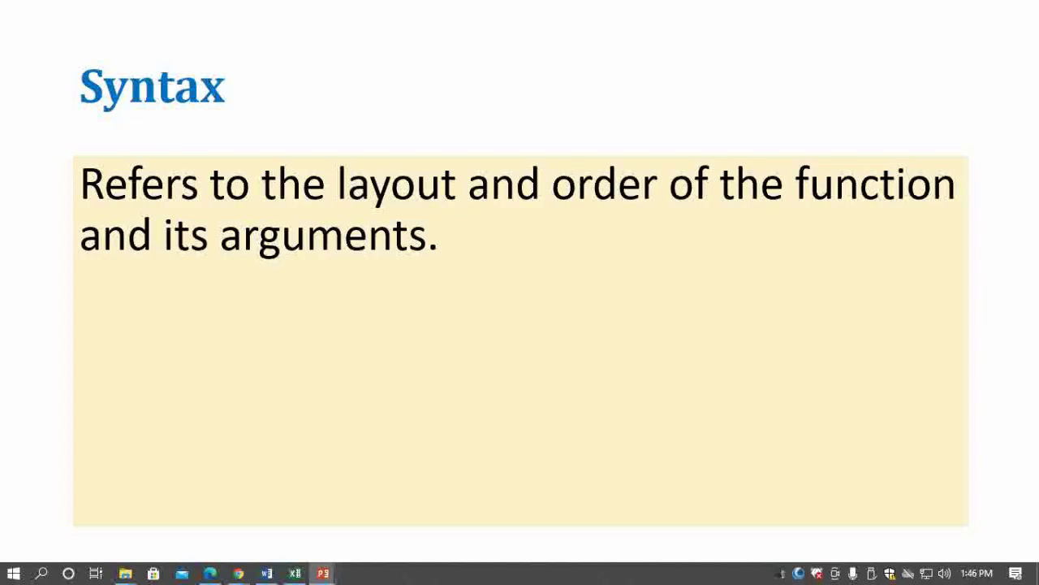
key(alt+Tab)
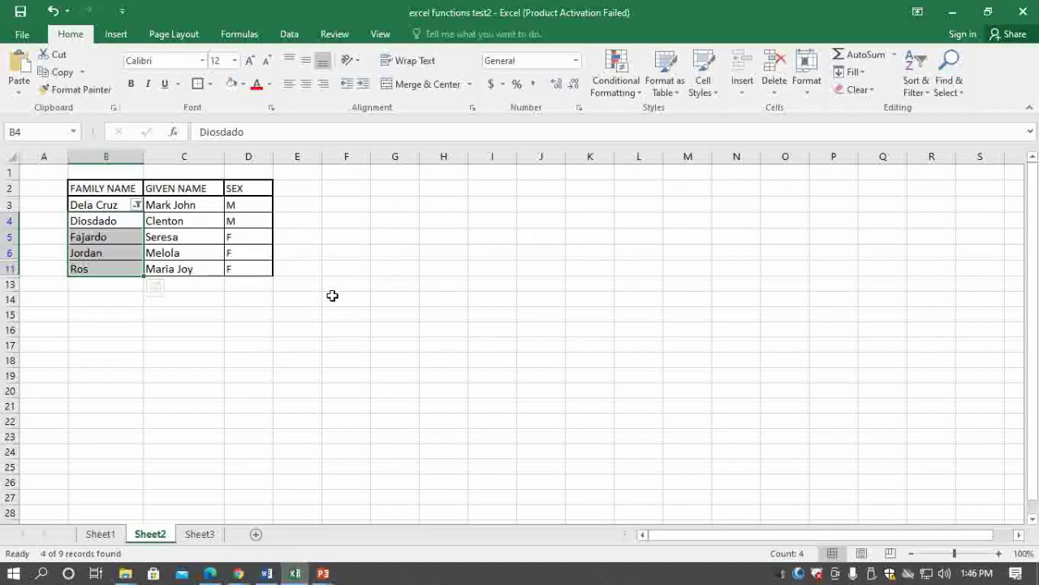
Start the formula =countif( in cell F14, replacing a mistyped =sum.
click(340, 299)
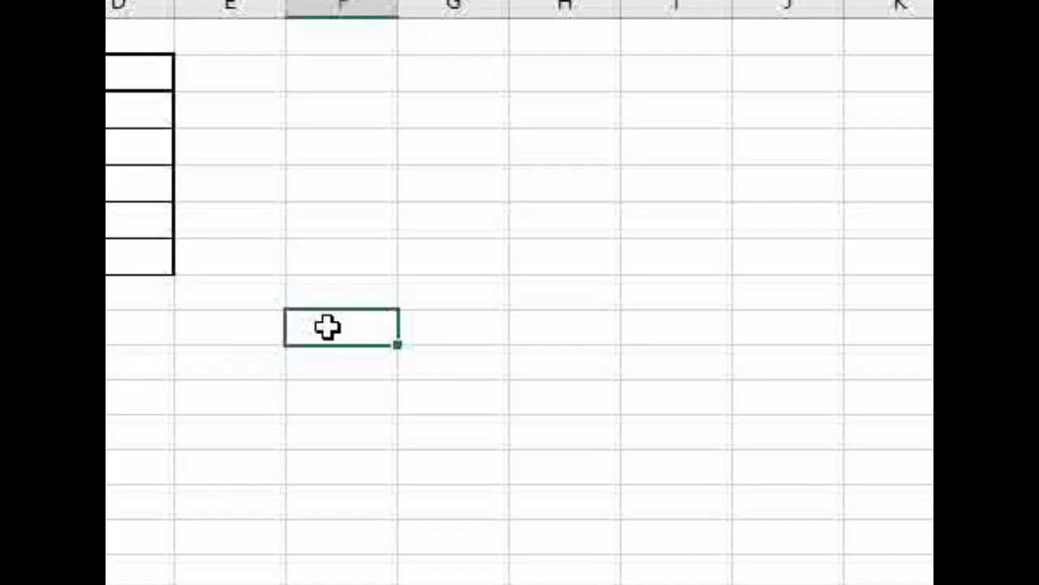
text(=su)
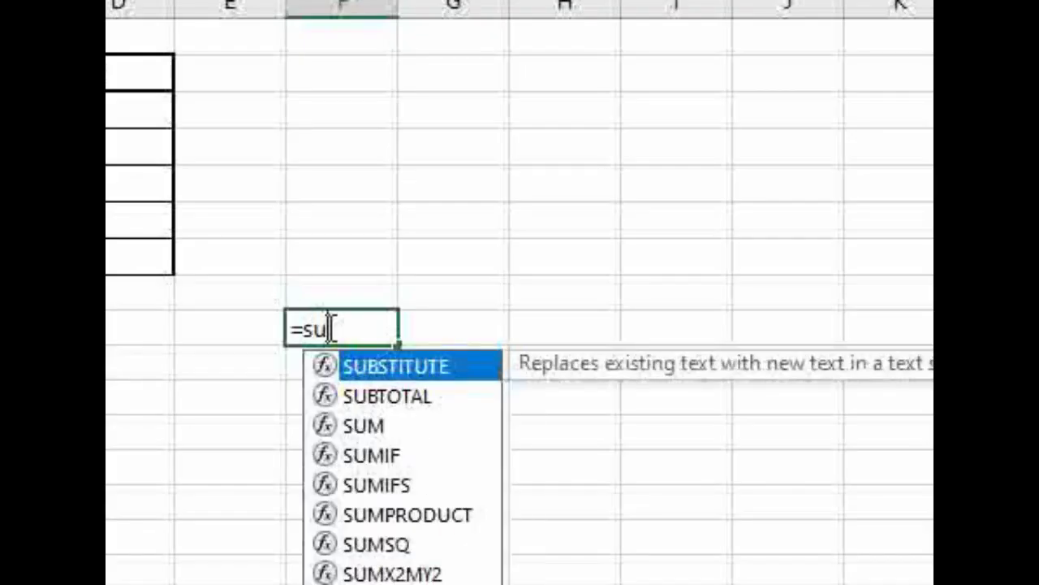
text(m)
key(BackSpace)
key(BackSpace)
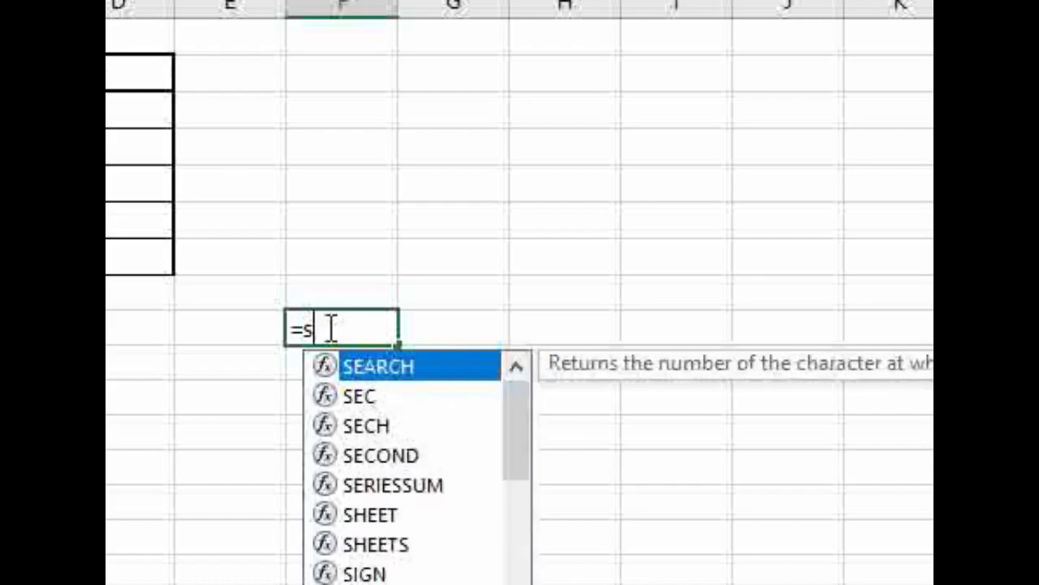
key(BackSpace)
text(count)
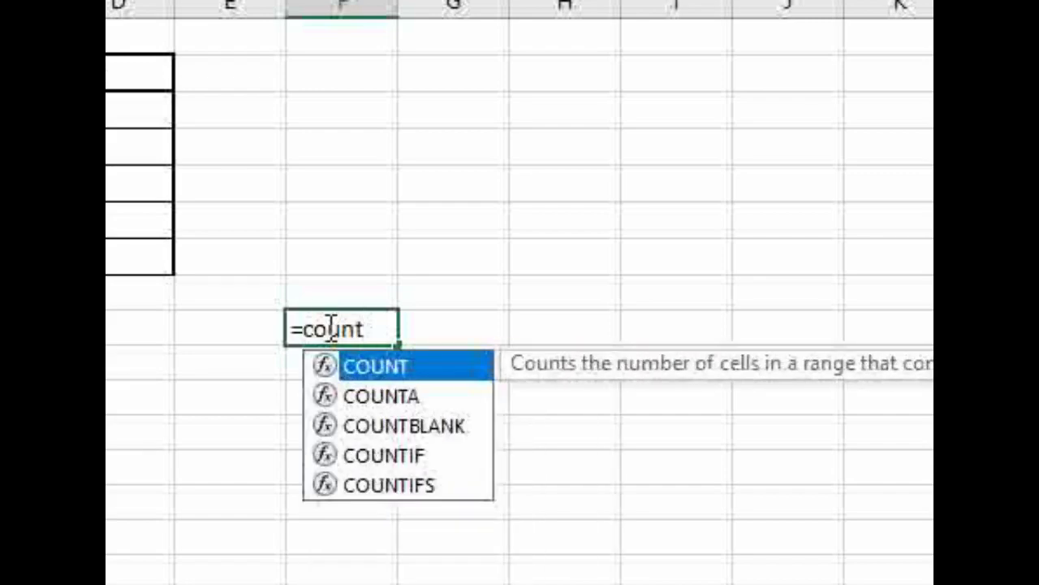
text(if)
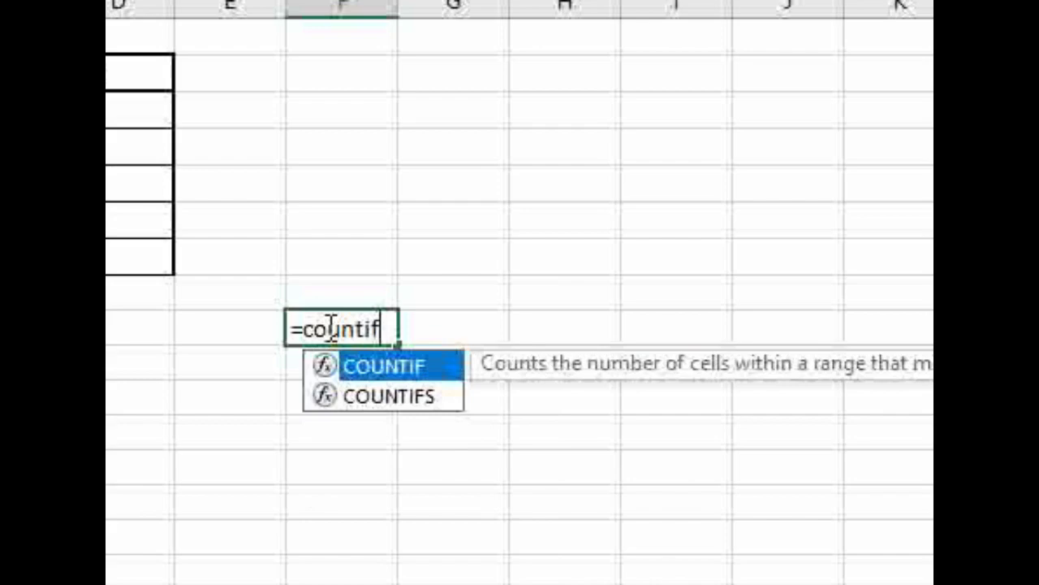
text(()
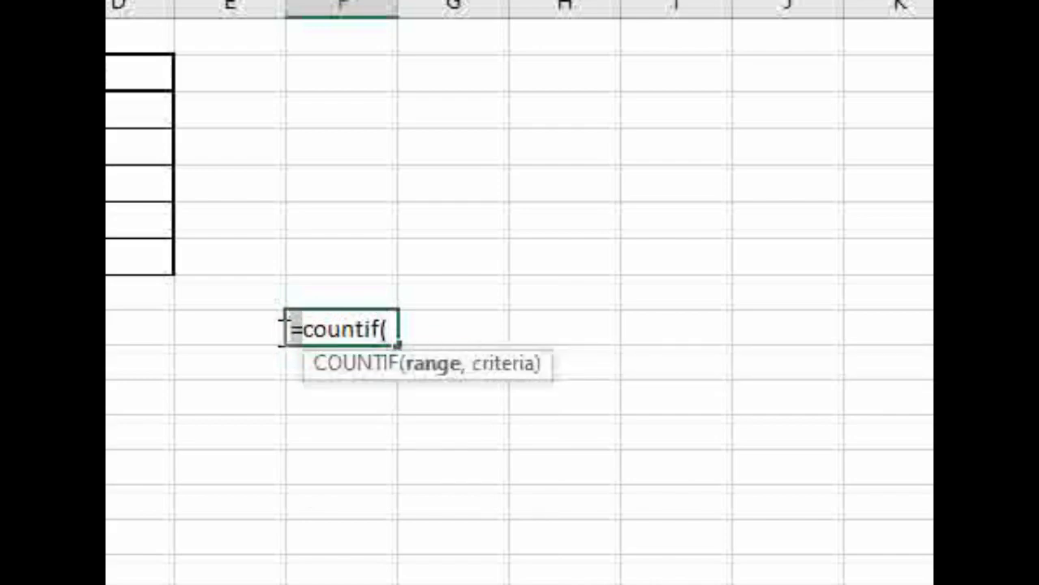
Point out the formula's equals sign and opening parenthesis, leaving the cursor after the parenthesis.
click(283, 330)
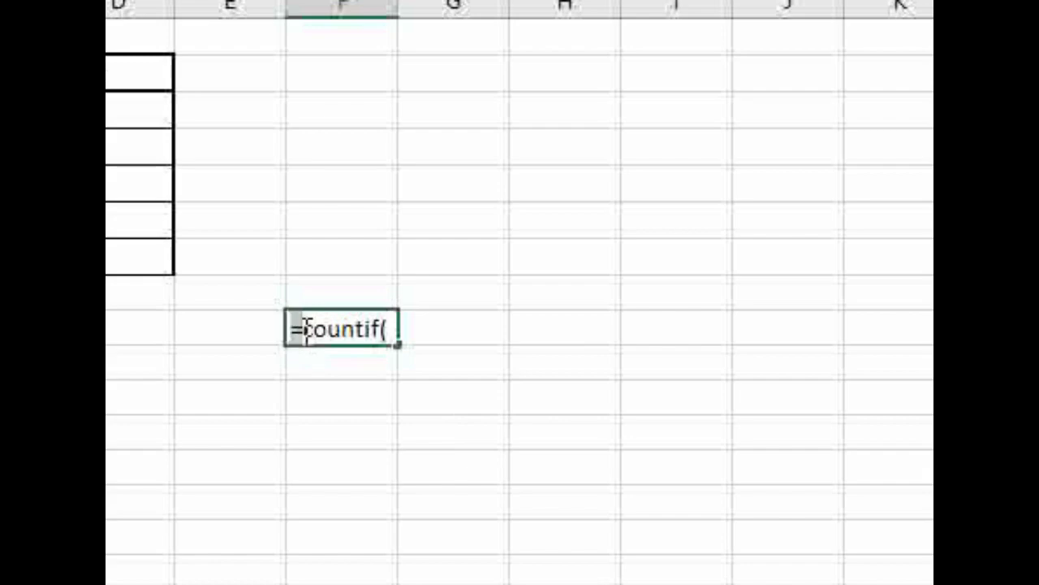
click(304, 330)
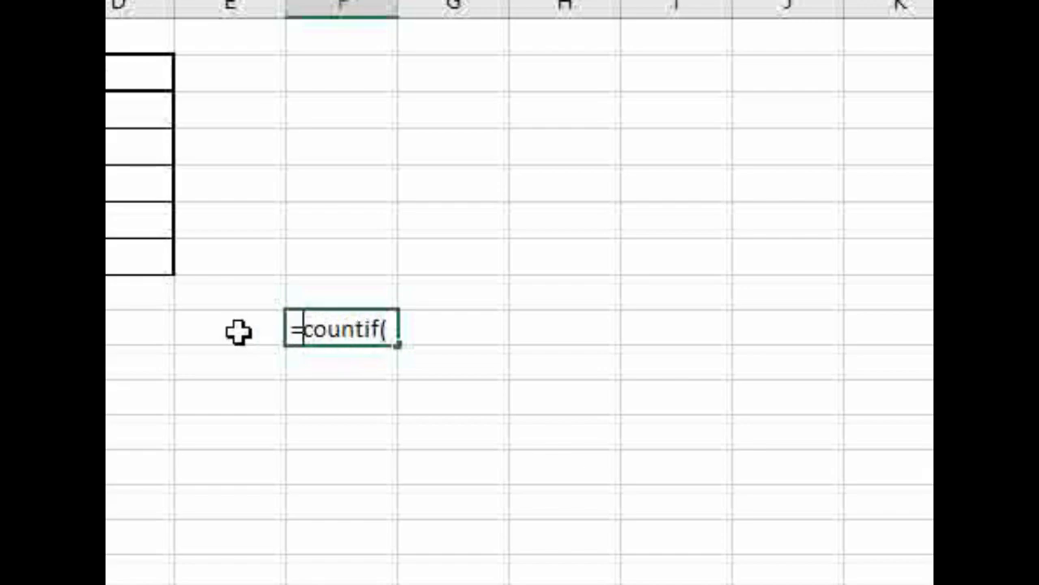
click(383, 327)
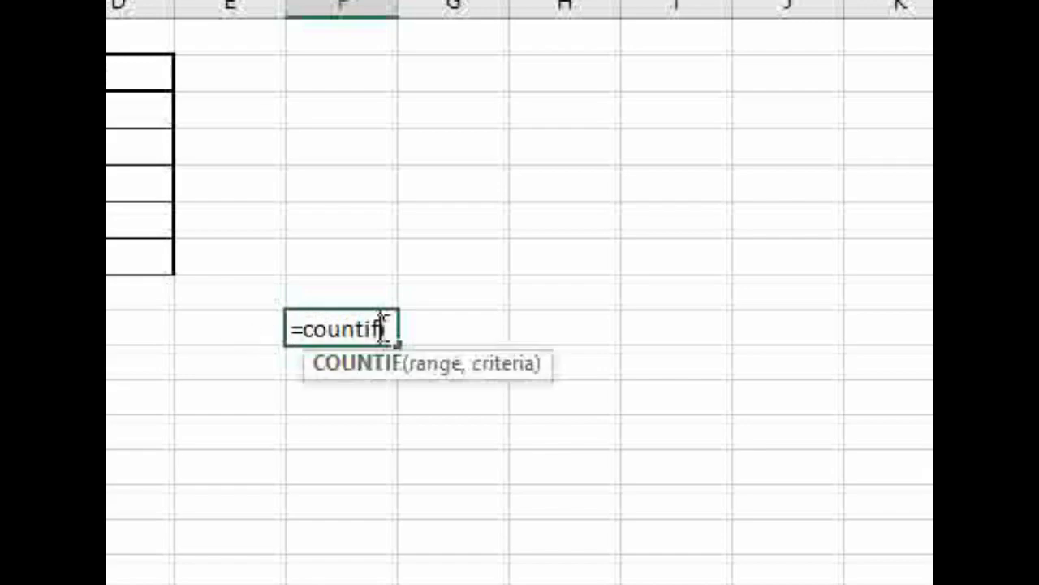
click(393, 328)
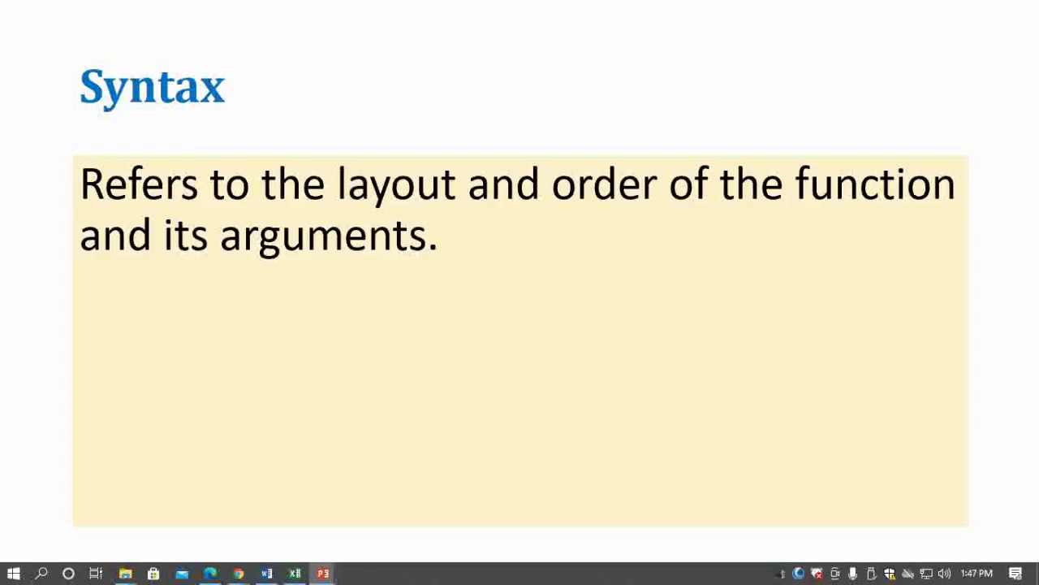
key(Right)
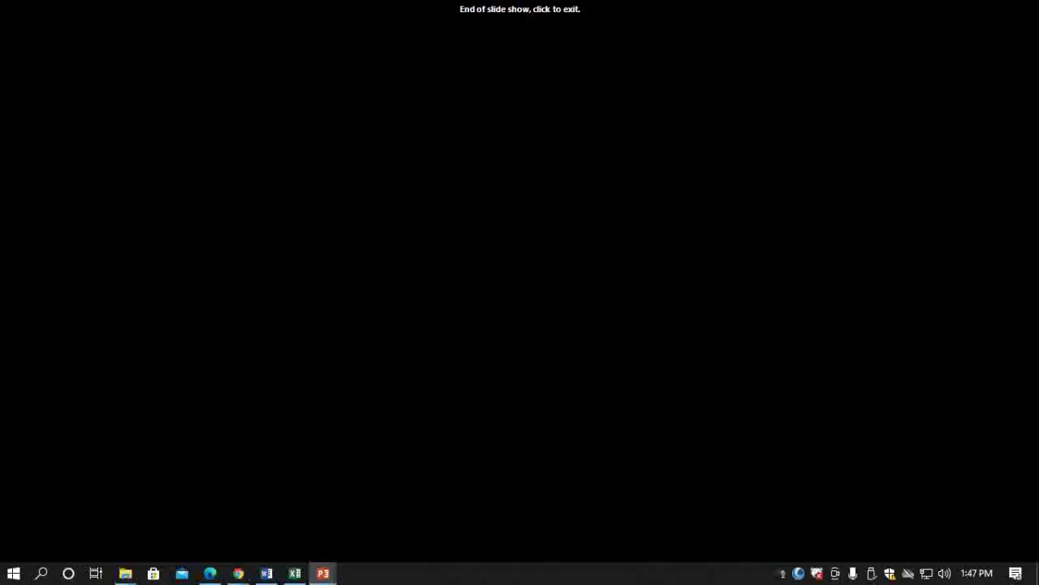
key(Left)
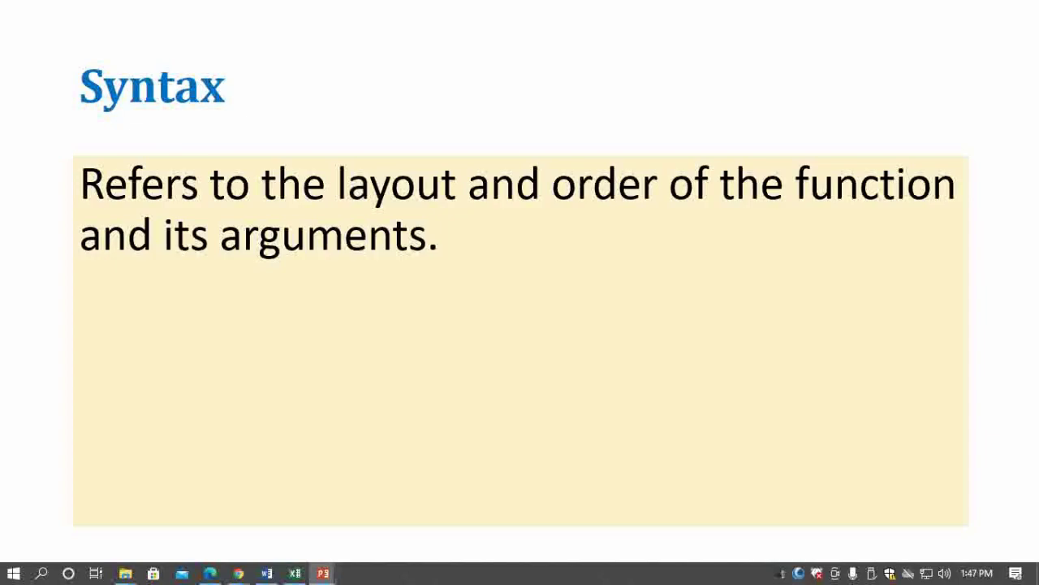